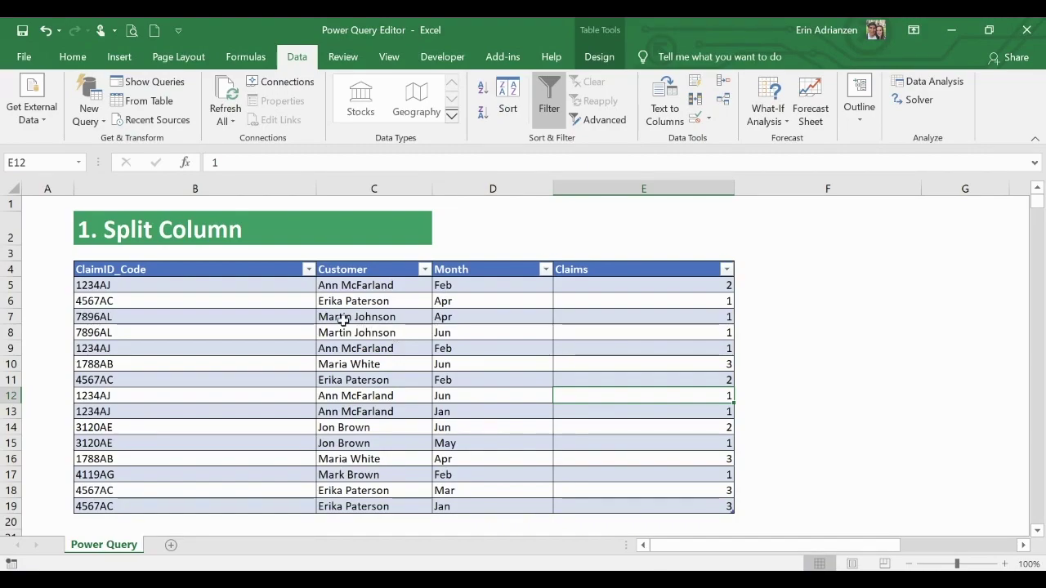
Open the claims table in the Power Query Editor and split its ClaimID_Code column by digit to non-digit
left_click(390, 364)
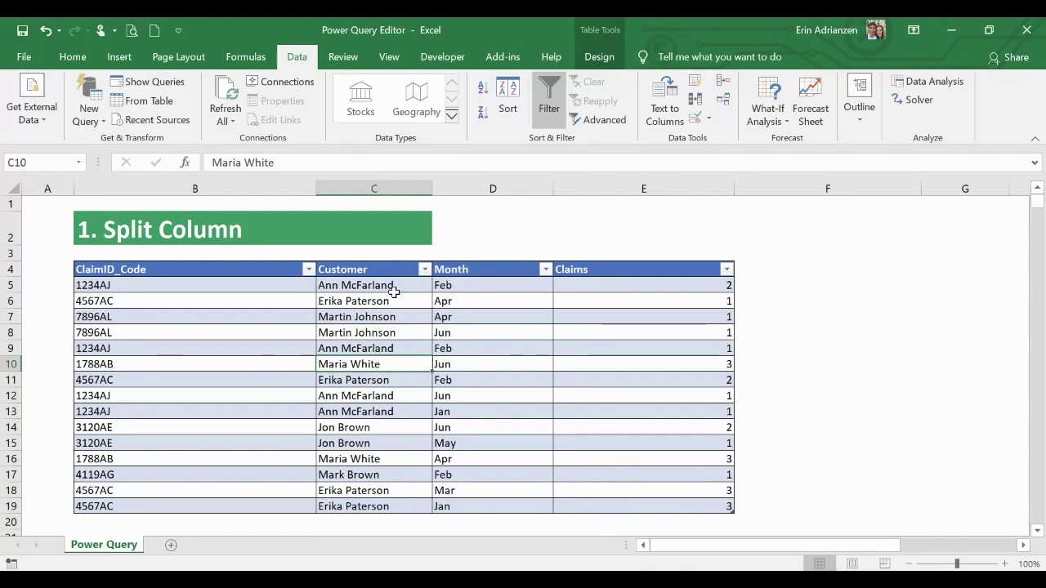
left_click(607, 69)
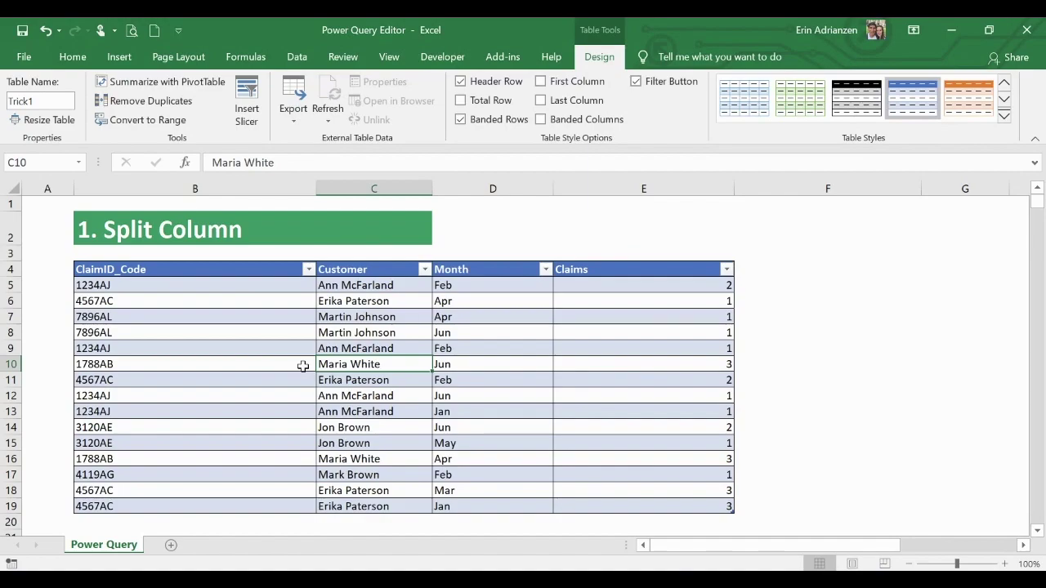
left_click(302, 63)
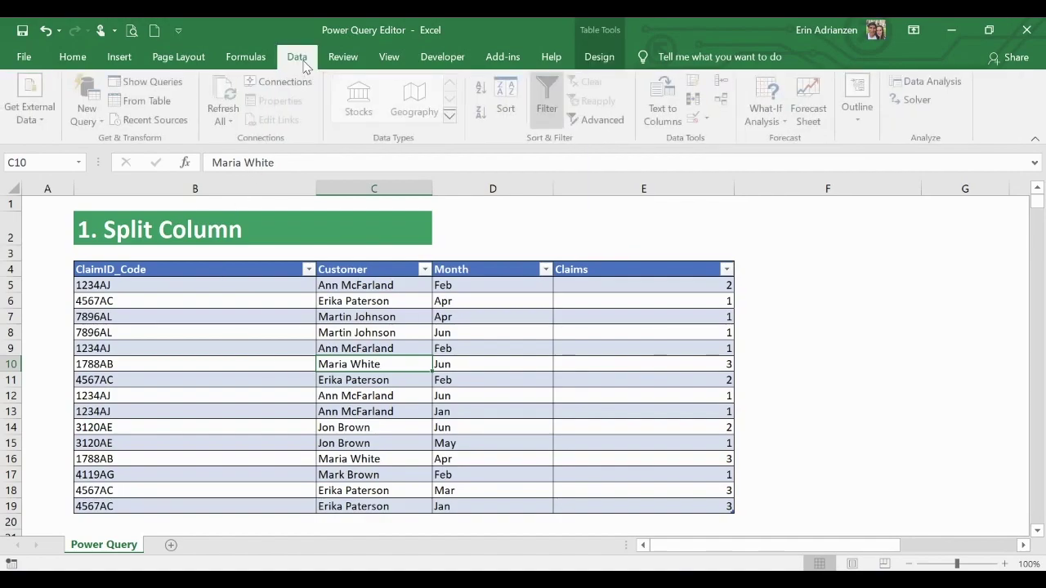
left_click(172, 101)
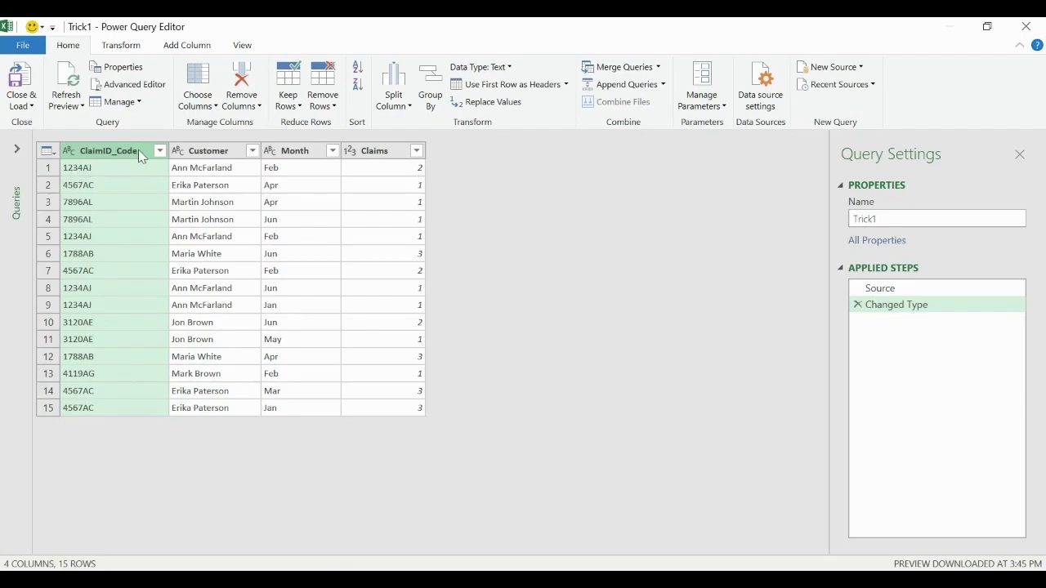
left_click(398, 109)
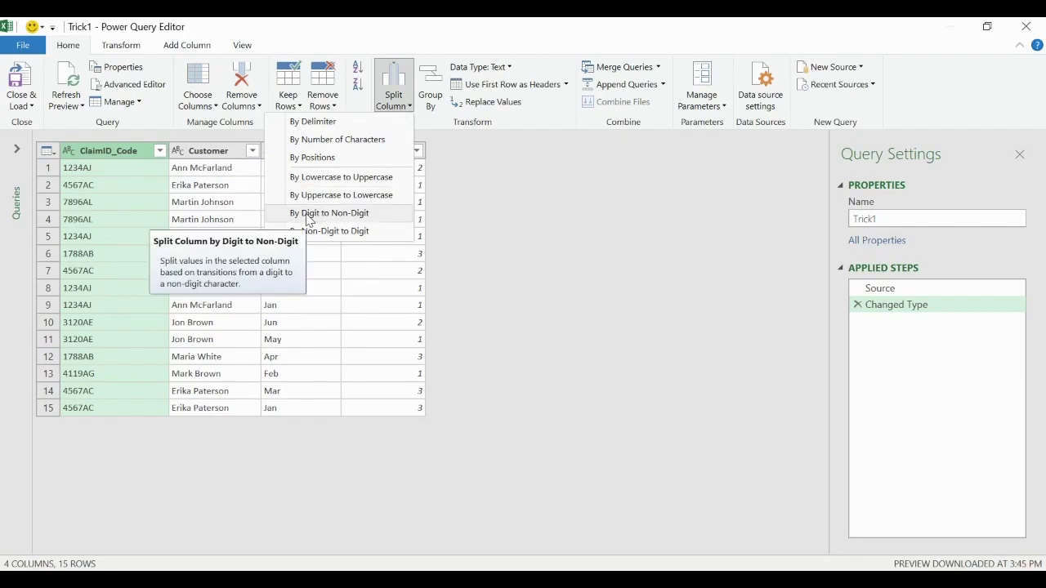
left_click(352, 220)
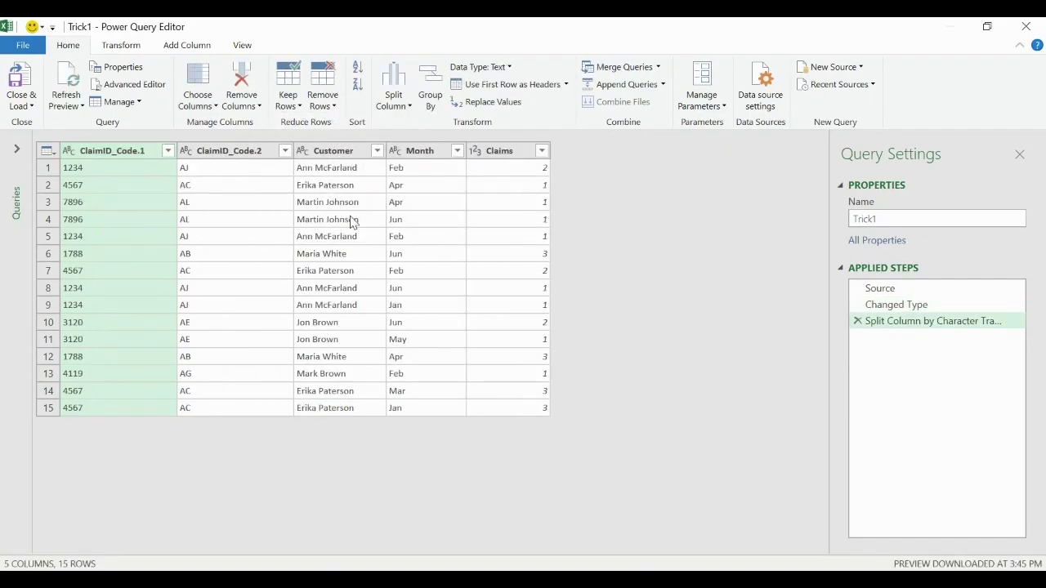
Rename the numeric column ClaimID_Code.1 as "Claim ID"
double_click(145, 151)
left_click(149, 151)
key("BackSpace")
key("BackSpace")
key("BackSpace")
key("BackSpace")
key("BackSpace")
key("BackSpace")
key("BackSpace")
key("BackSpace")
key("BackSpace")
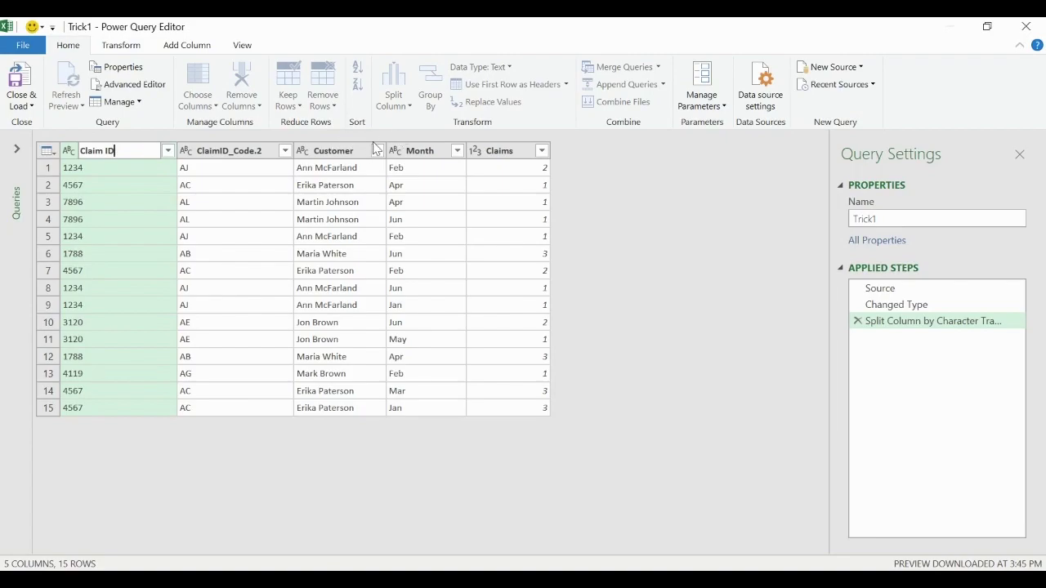
key("Return")
Rename the letter column ClaimID_Code.2 as "Code"
left_click(211, 154)
double_click(211, 154)
left_click(210, 154)
key("Delete")
key("BackSpace")
key("BackSpace")
key("BackSpace")
key("BackSpace")
key("BackSpace")
key("BackSpace")
key("BackSpace")
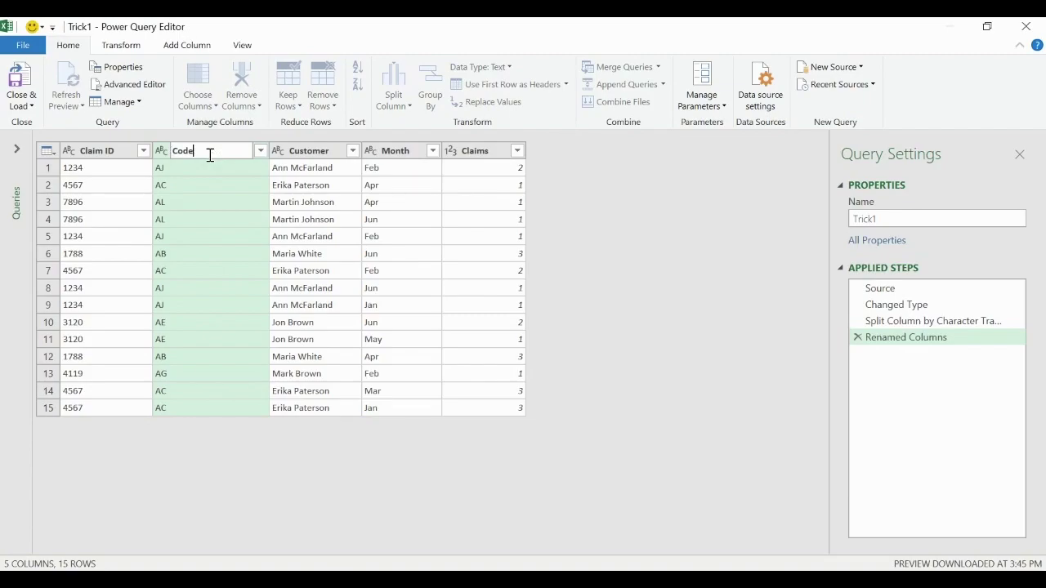
key("Return")
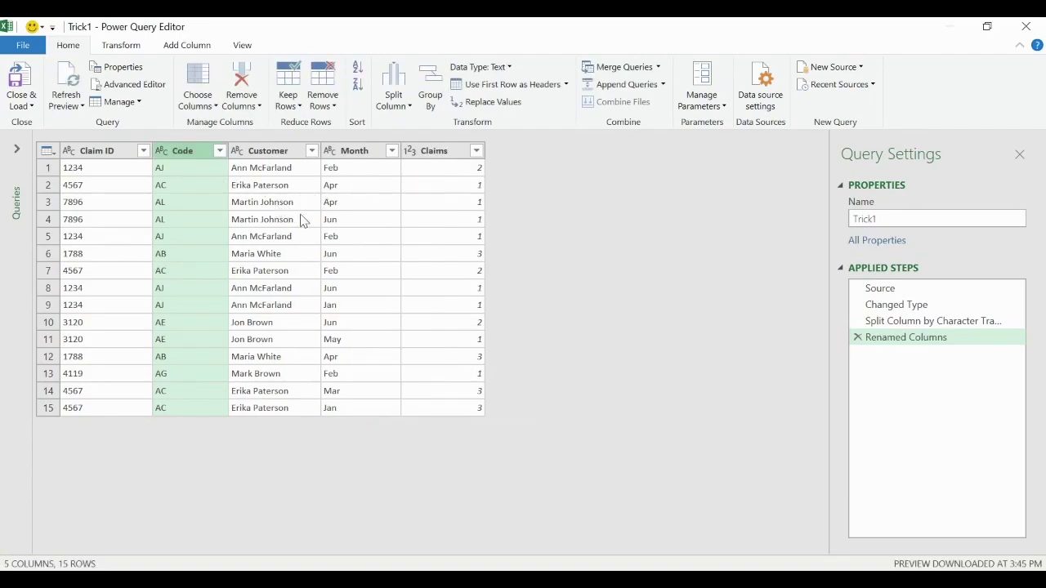
Split the Customer column by the space delimiter at each occurrence
left_click(271, 157)
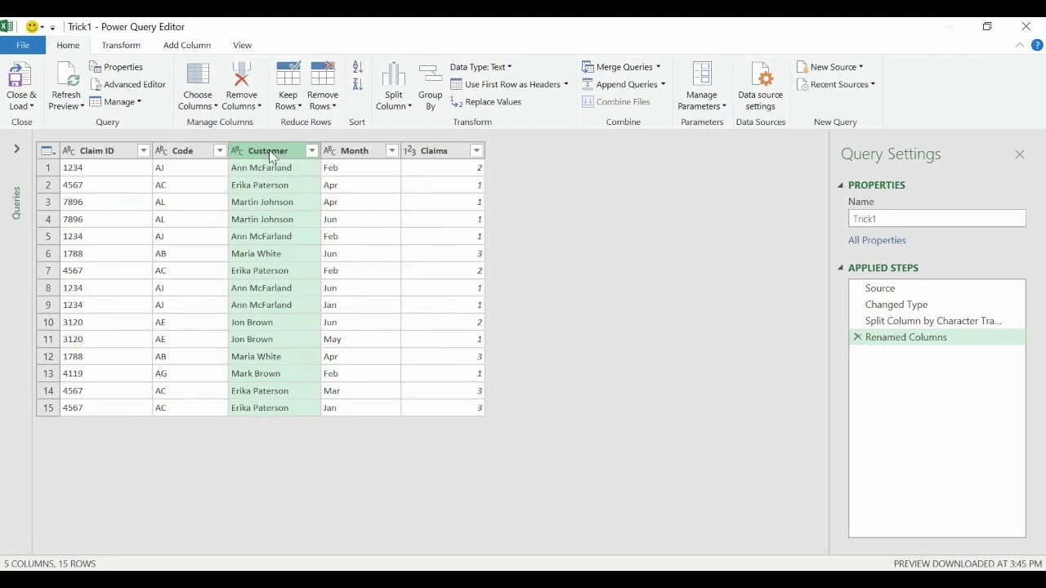
right_click(271, 157)
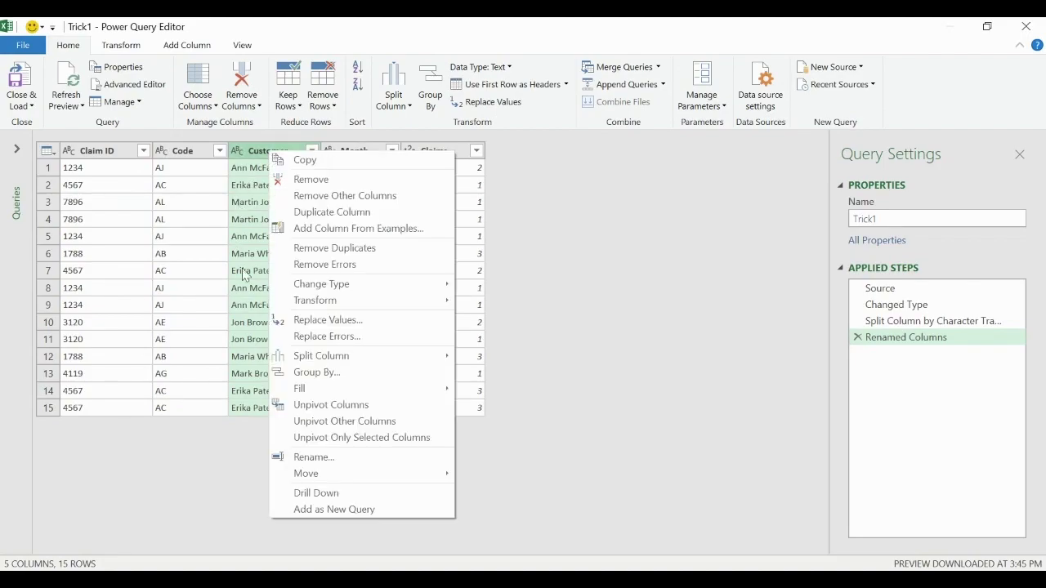
mouse_move(329, 359)
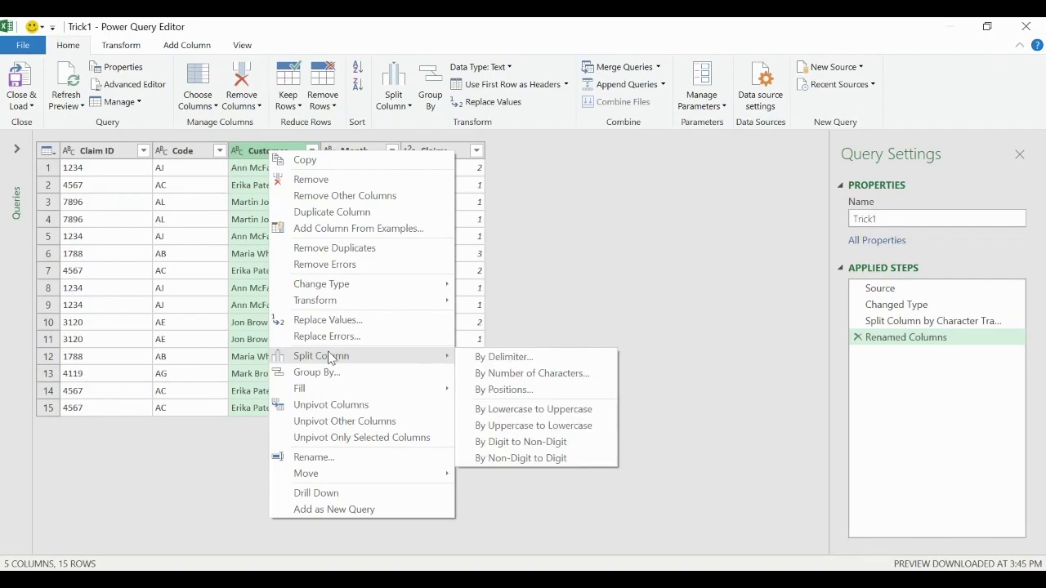
left_click(498, 361)
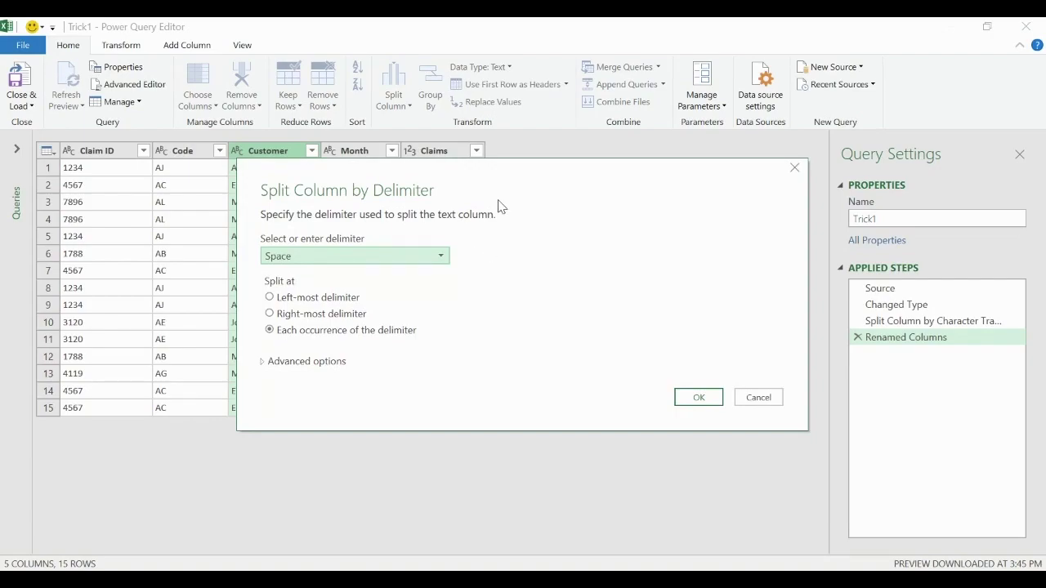
left_click_drag(501, 170, 610, 173)
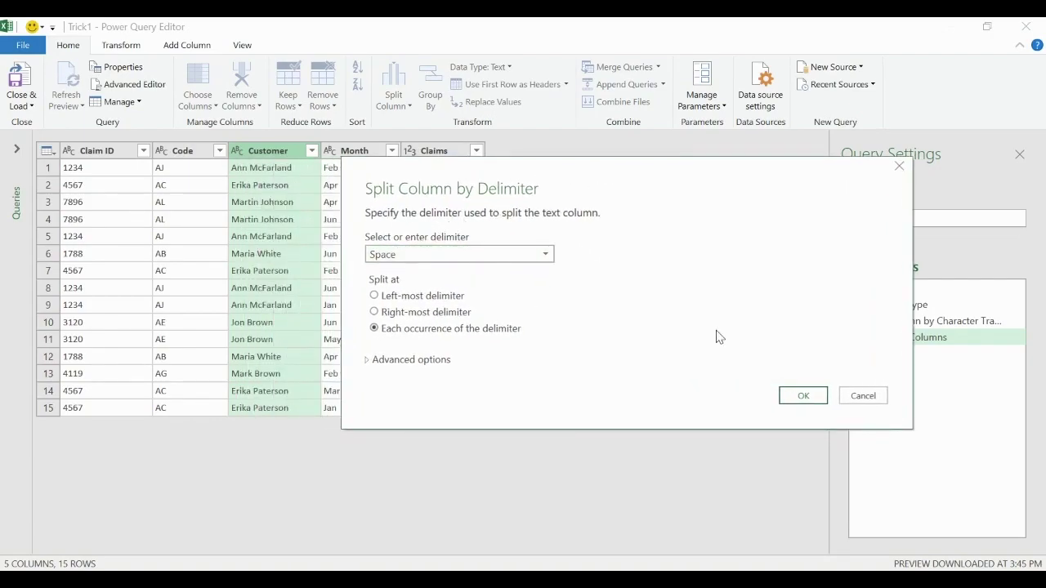
left_click(801, 397)
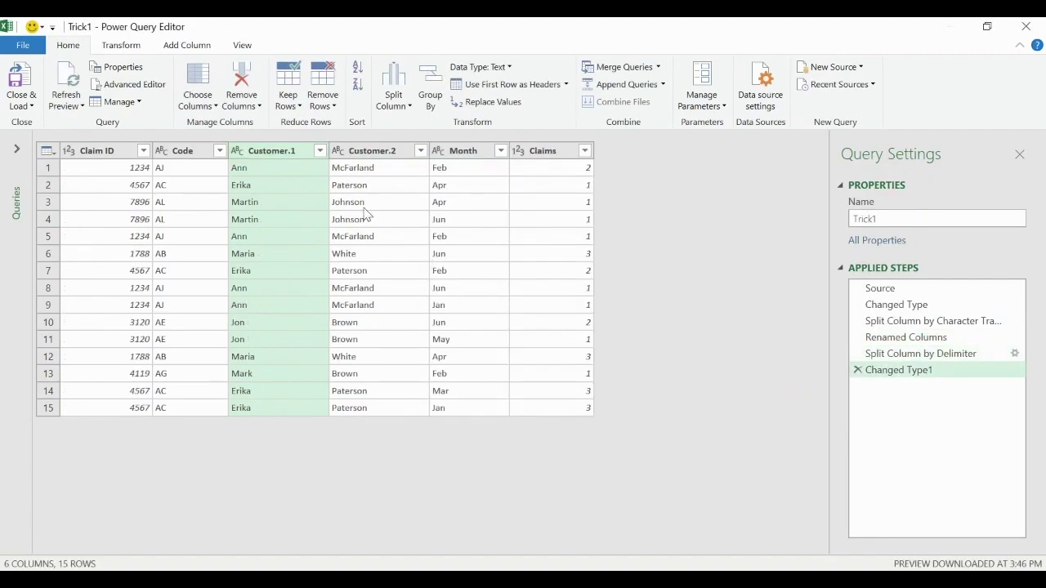
Rename the column Customer.1 as "Name" and Customer.2 as "Last Name"
double_click(300, 152)
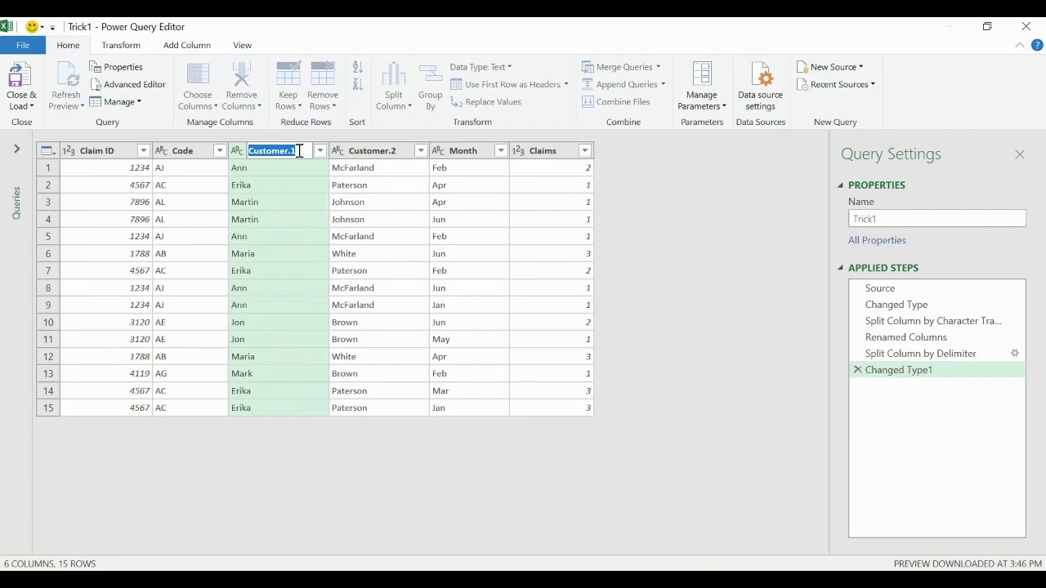
type("Name")
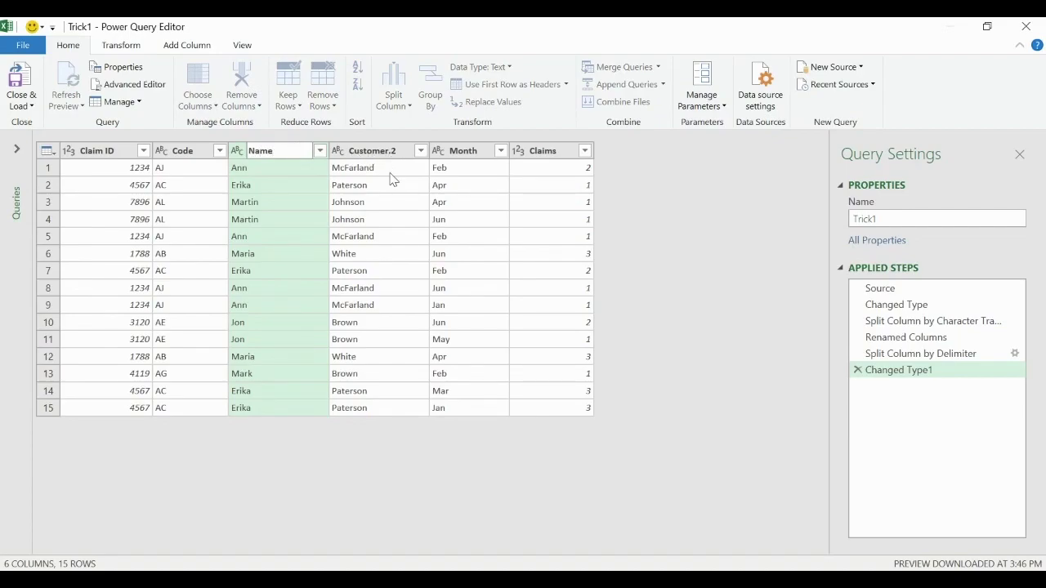
key("Return")
double_click(347, 152)
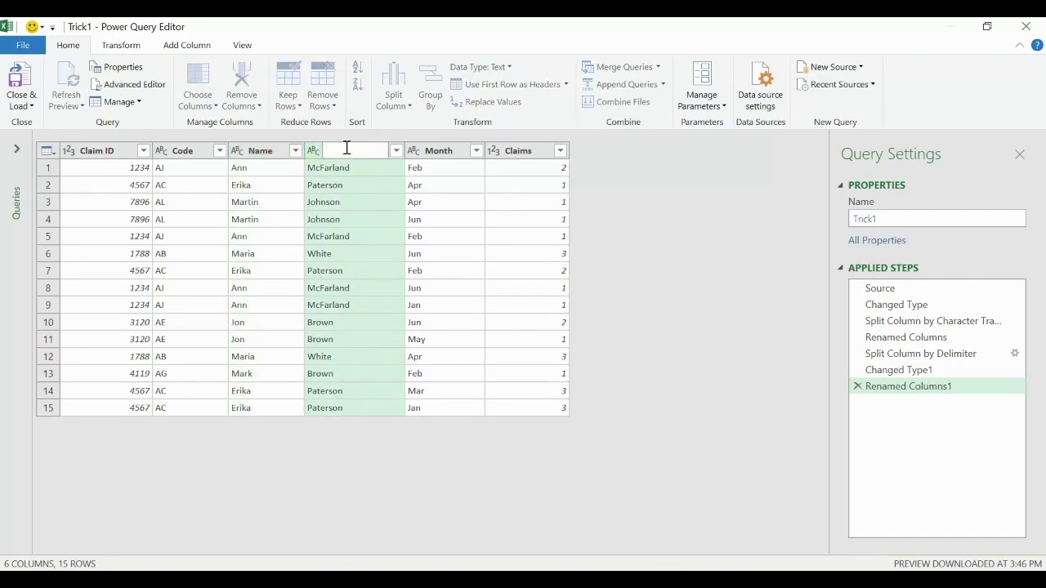
type("Last Name")
key("Return")
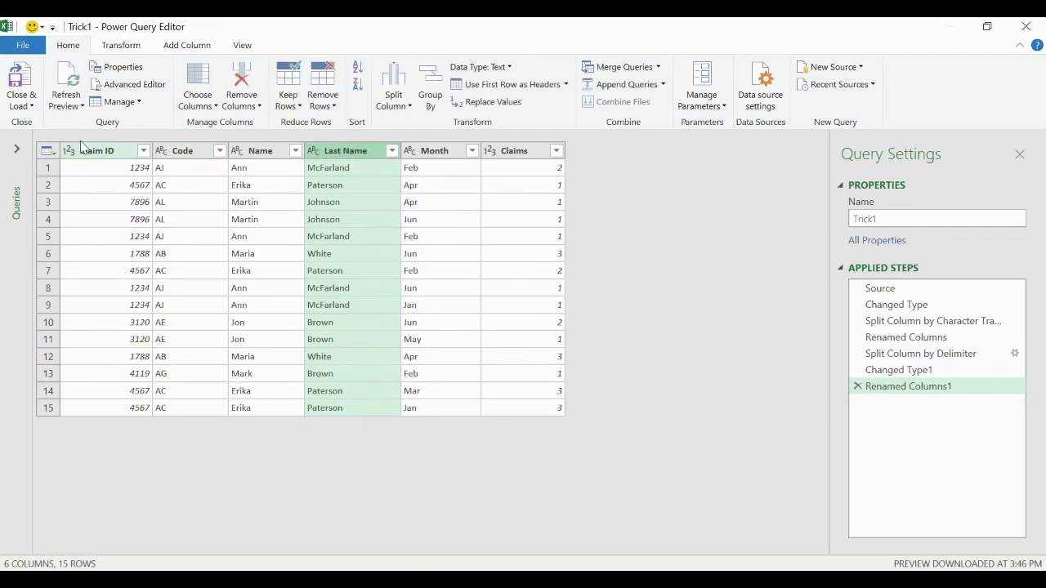
Close the query editor and load the result as a table in the existing worksheet at cell G4
left_click(34, 107)
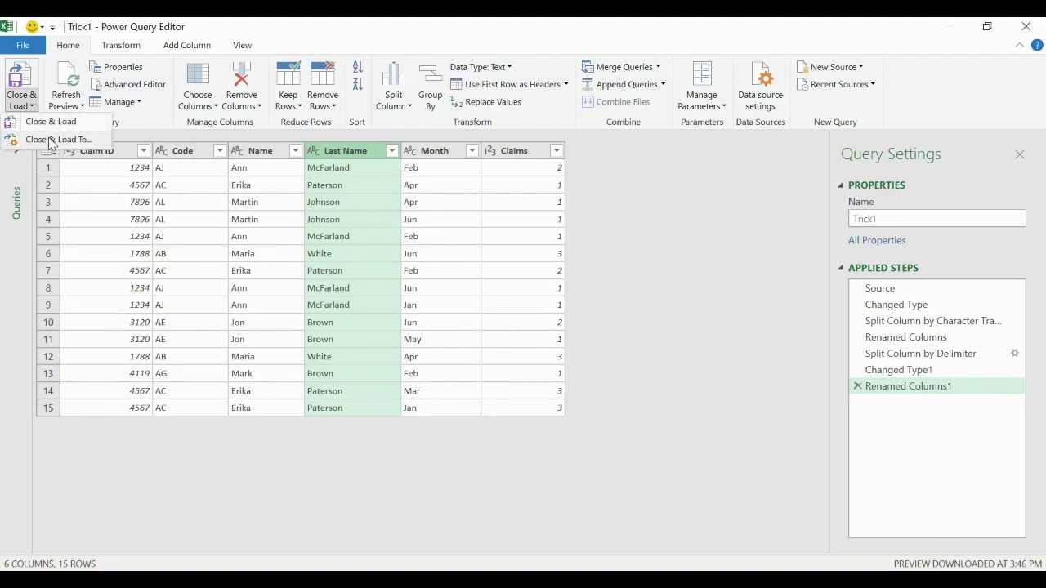
left_click(54, 140)
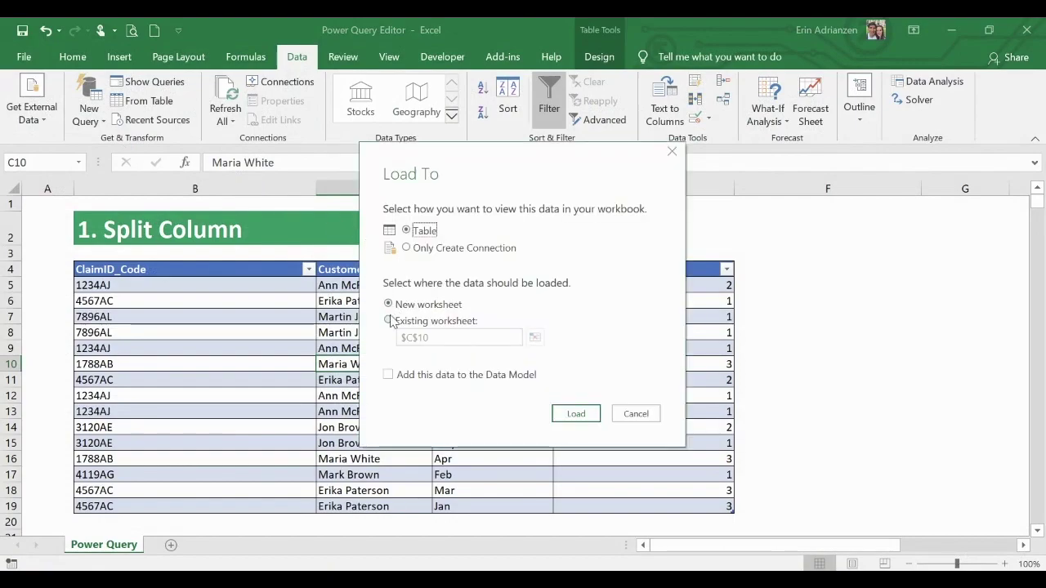
left_click(389, 321)
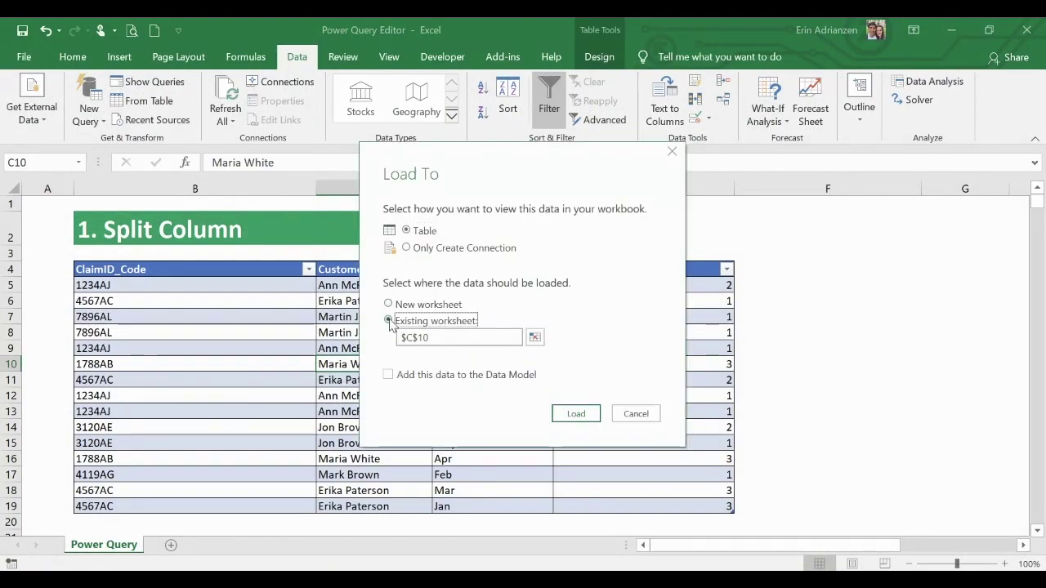
left_click(576, 415)
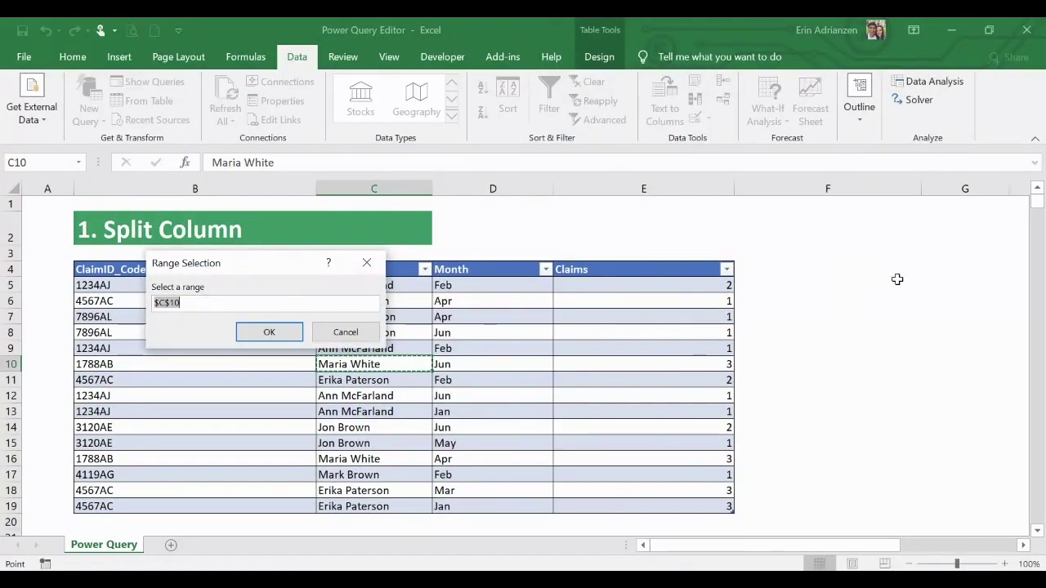
left_click(936, 278)
left_click(934, 266)
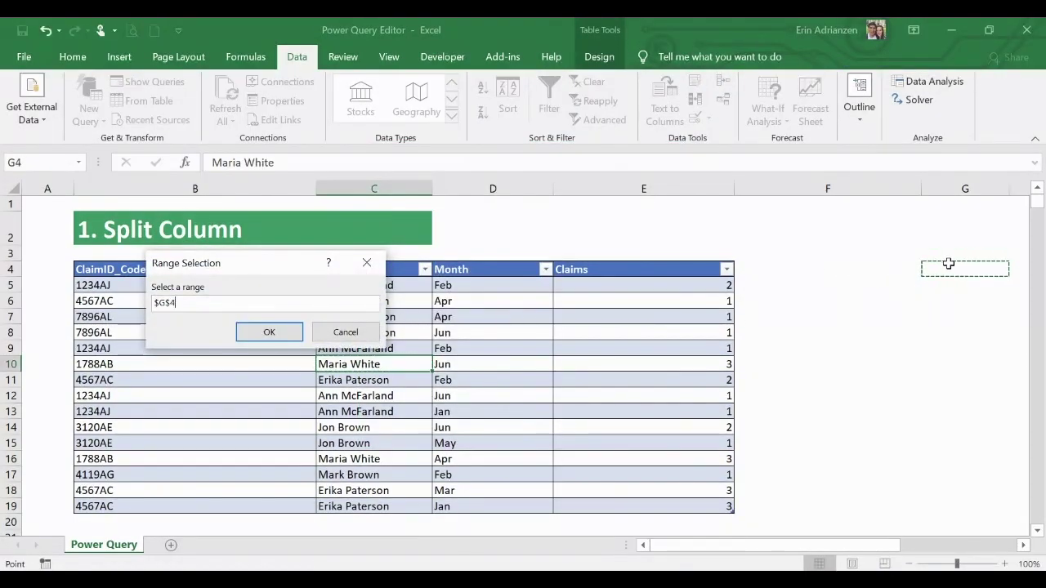
left_click(268, 332)
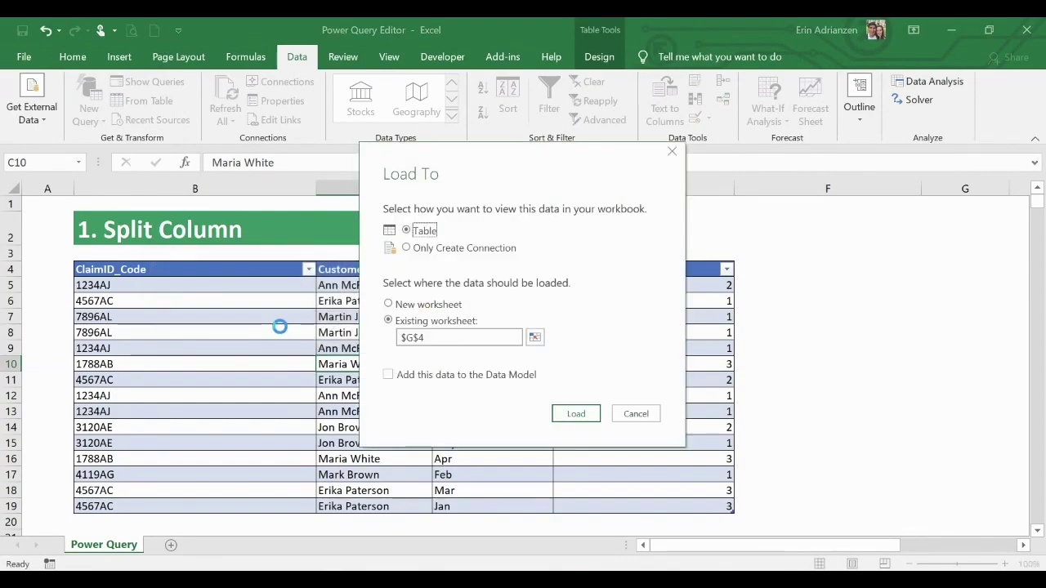
left_click(577, 413)
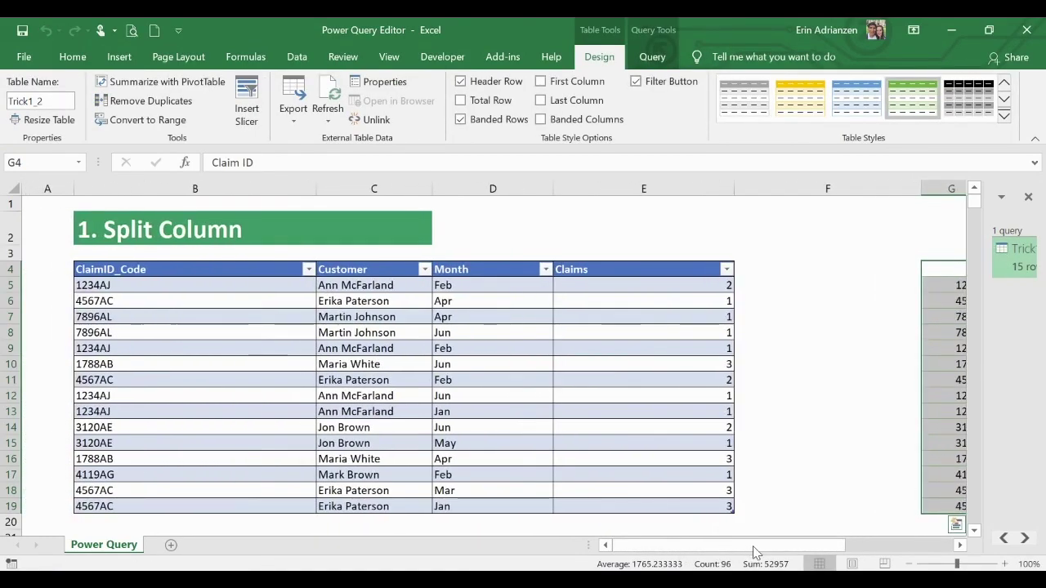
Set the font color of the loaded query table at G4 to Automatic
left_click_drag(756, 553, 825, 544)
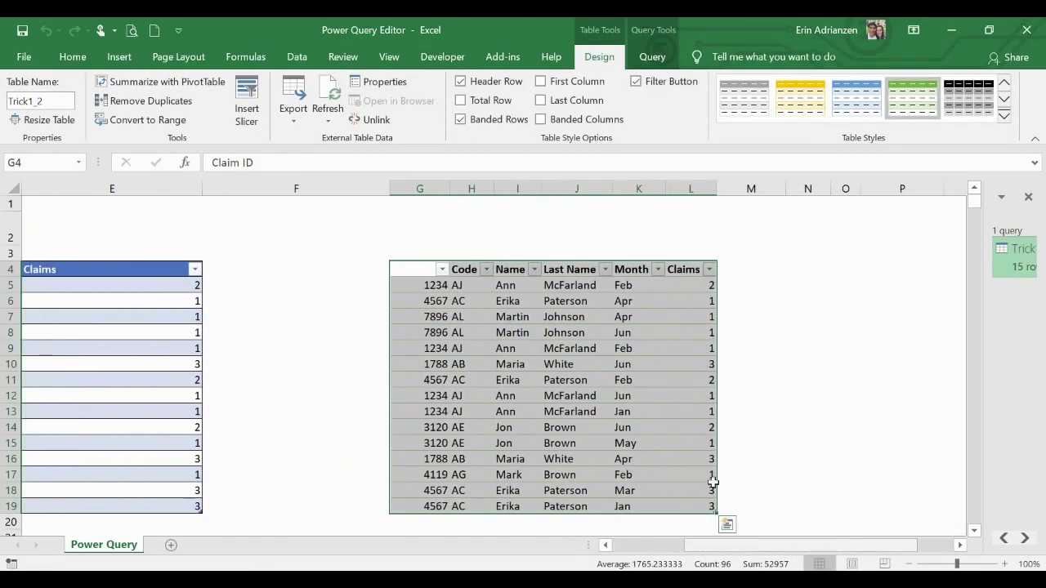
left_click(77, 57)
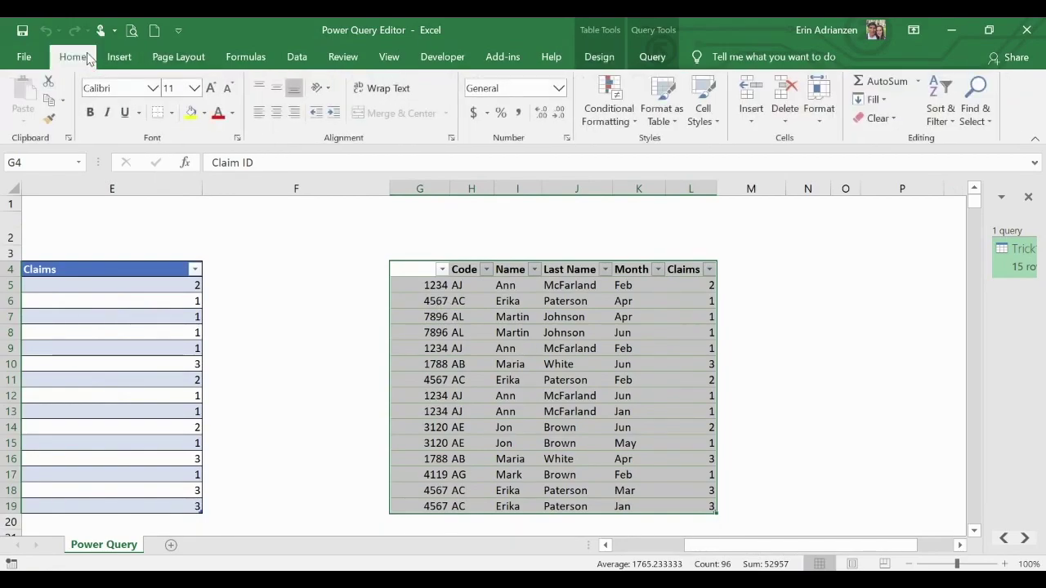
left_click(233, 112)
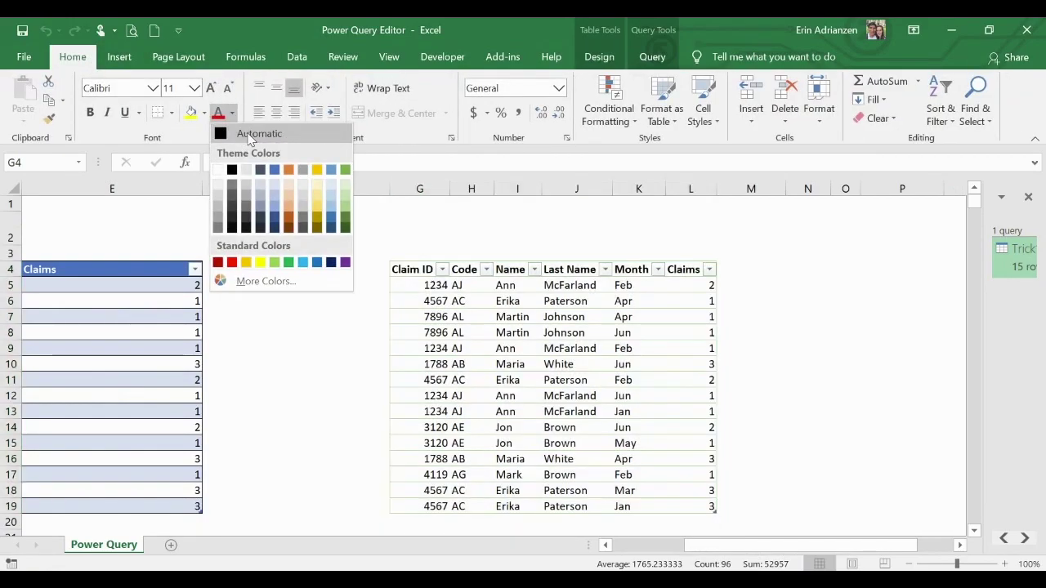
left_click(246, 131)
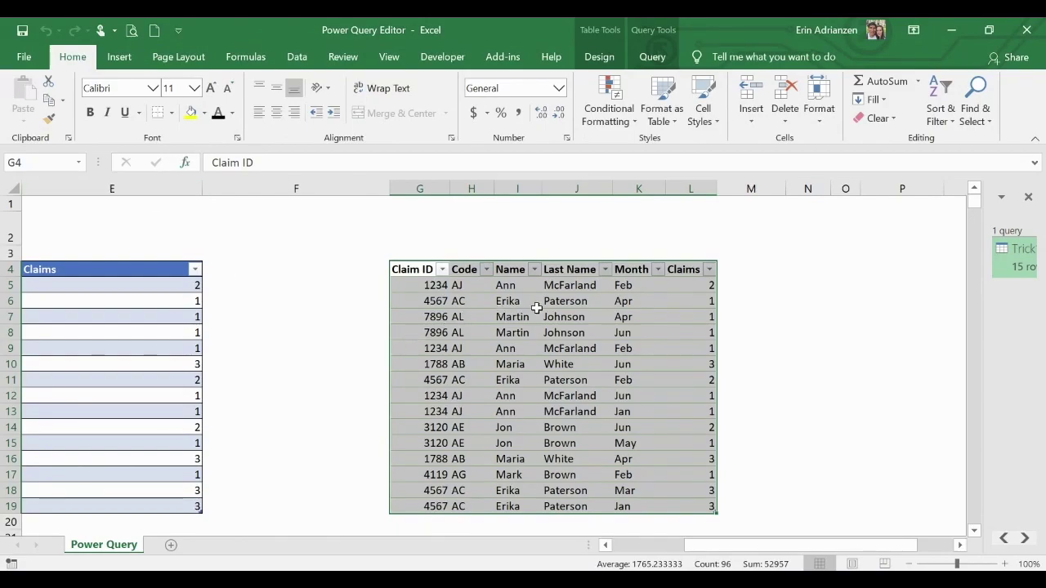
Copy the whole loaded query table with its headers, range G4:L19, for the Pivot Column section
scroll(338, 344, "left", 2)
scroll(338, 344, "left", 3)
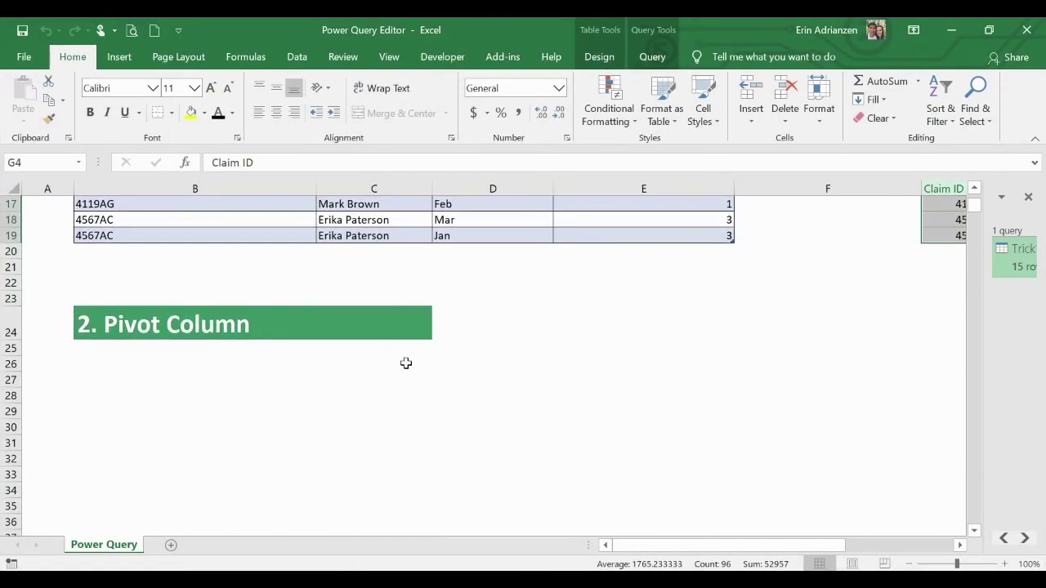
left_click(374, 317)
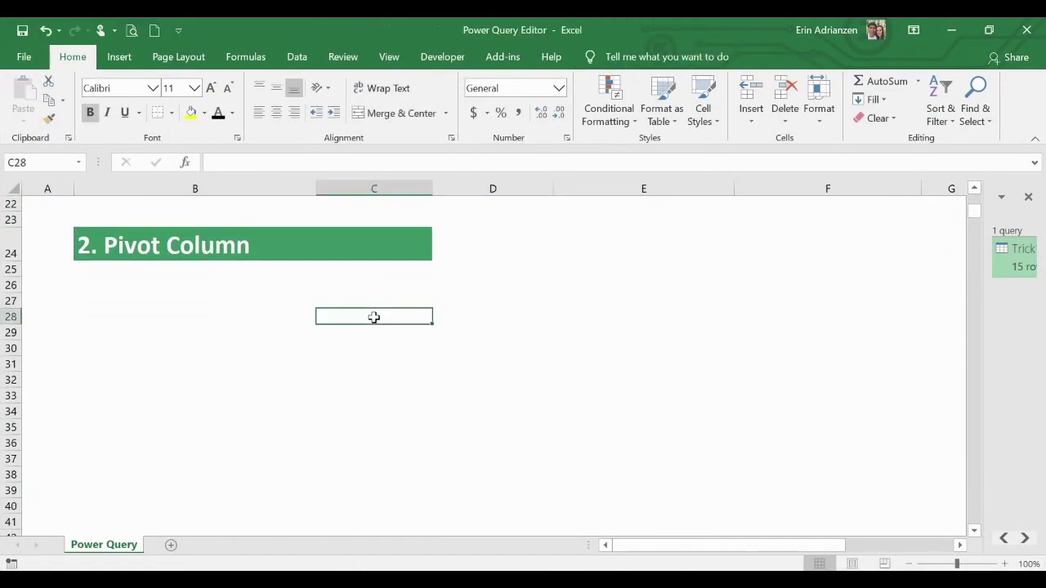
scroll(770, 314, "up", 2)
scroll(770, 314, "right", 4)
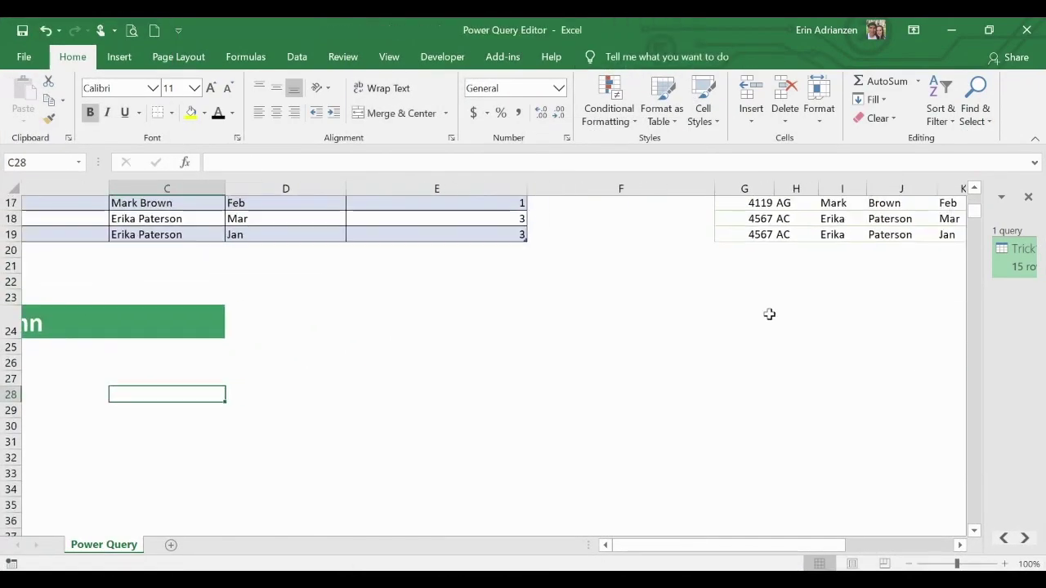
scroll(764, 314, "up", 4)
scroll(764, 314, "up", 2)
scroll(764, 313, "left", 2)
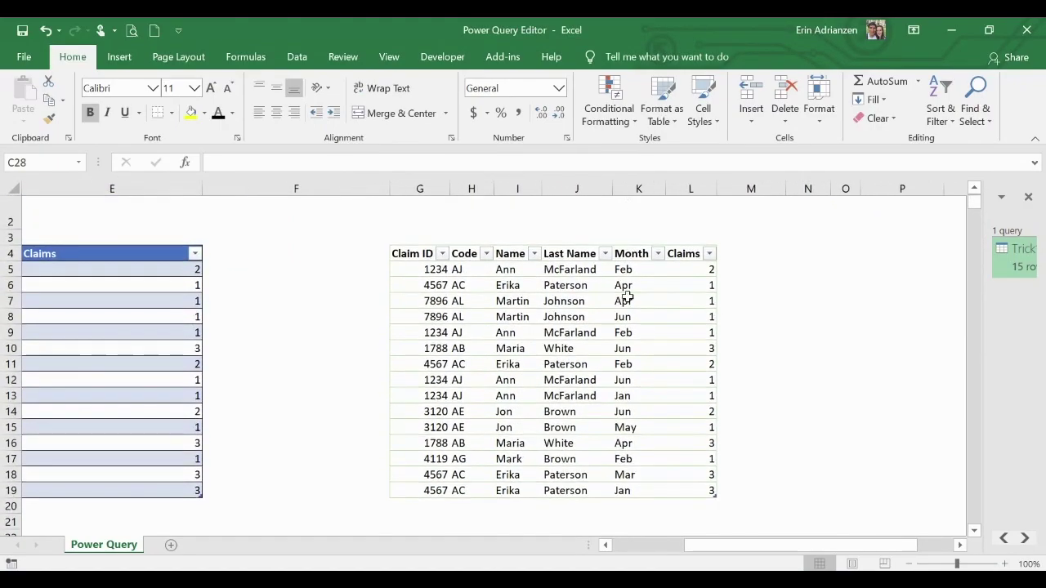
left_click(415, 256)
left_click_drag(415, 256, 688, 484)
key("ctrl+c")
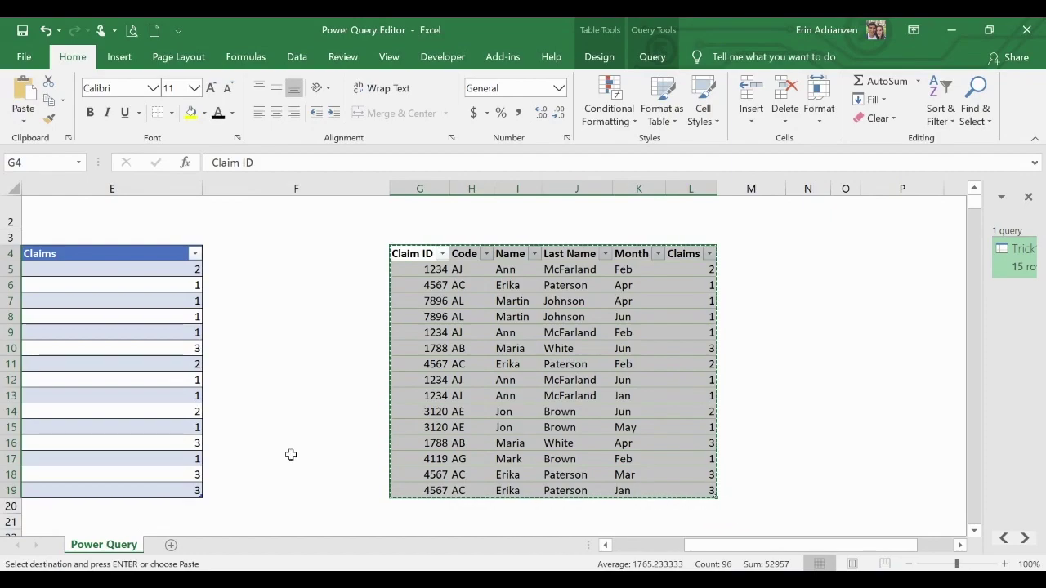
Paste the copied claims table at cell B27 below the Pivot Column heading
scroll(283, 449, "down", 3)
scroll(283, 449, "left", 2)
scroll(283, 448, "left", 2)
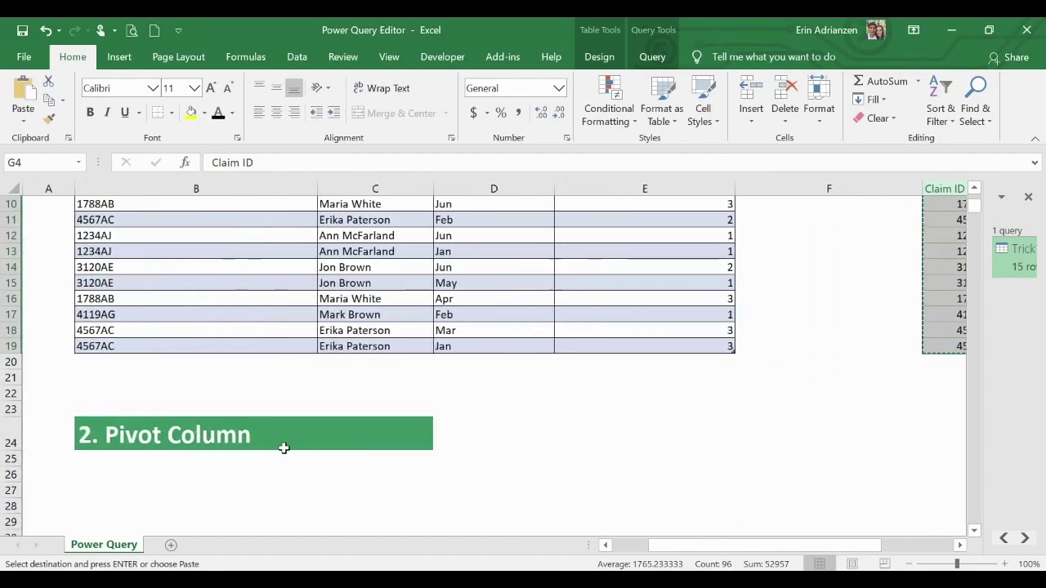
left_click(90, 487)
key("ctrl+v")
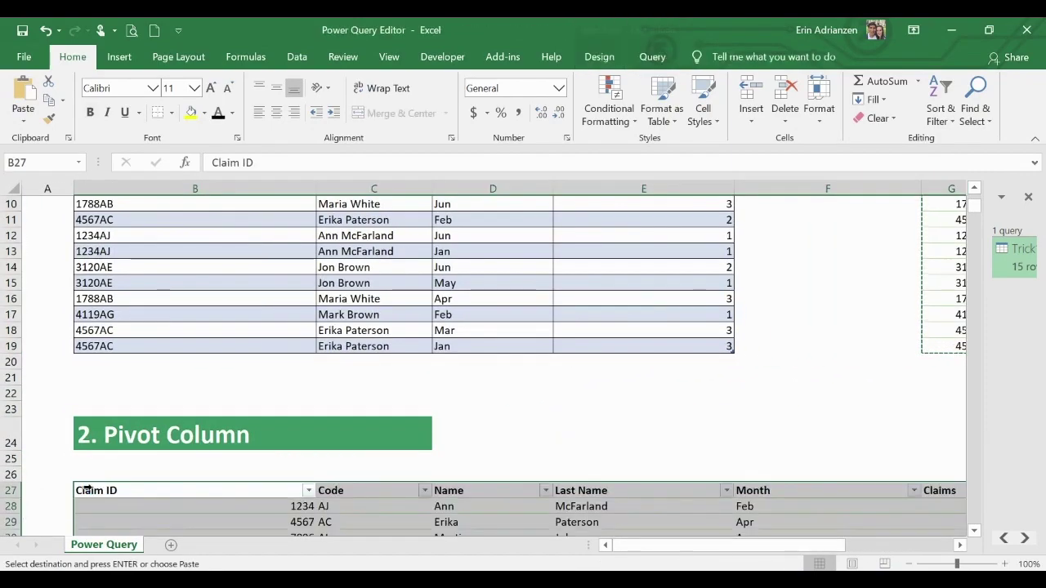
scroll(627, 480, "down", 6)
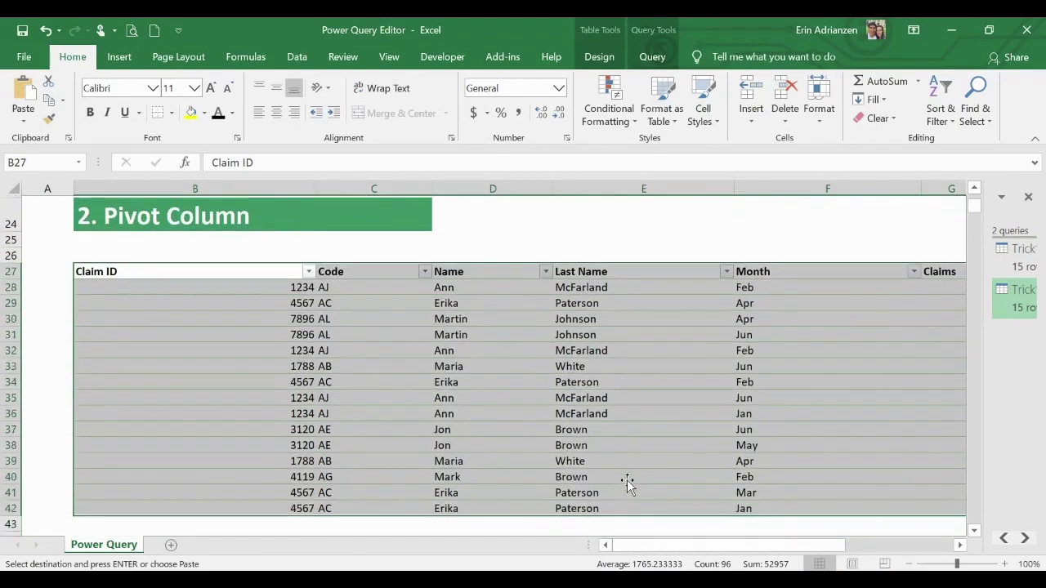
scroll(552, 299, "up", 2)
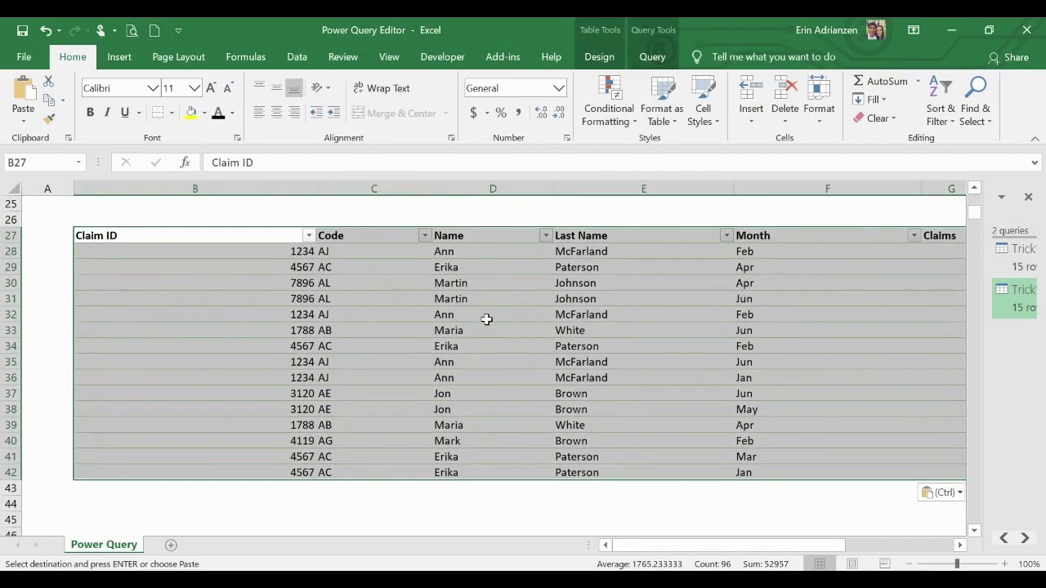
Rename the pasted table in the Pivot Column section as Trick2
left_click(487, 317)
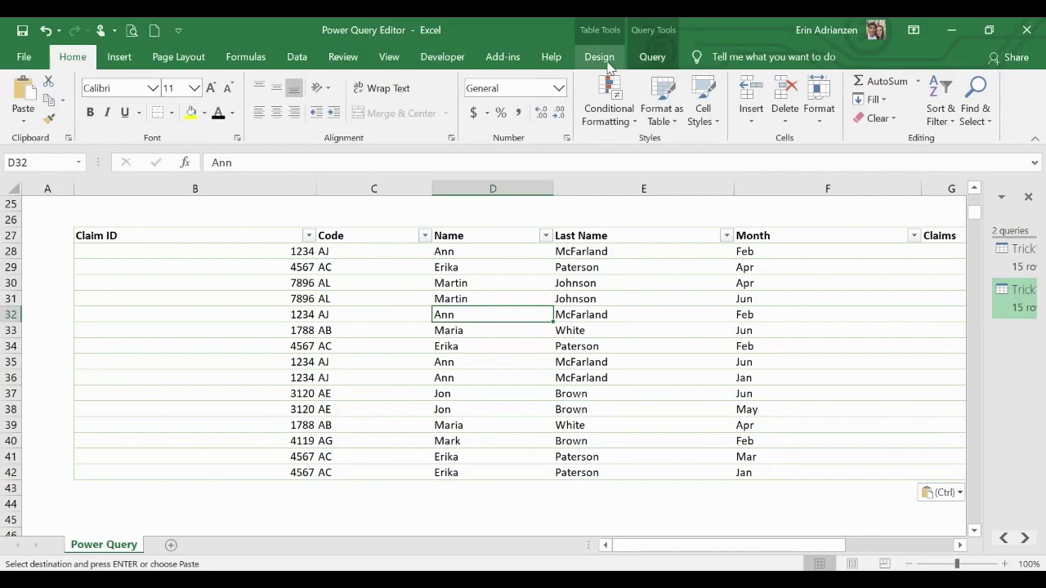
left_click(609, 67)
left_click(63, 100)
left_click(63, 100)
key("BackSpace")
key("BackSpace")
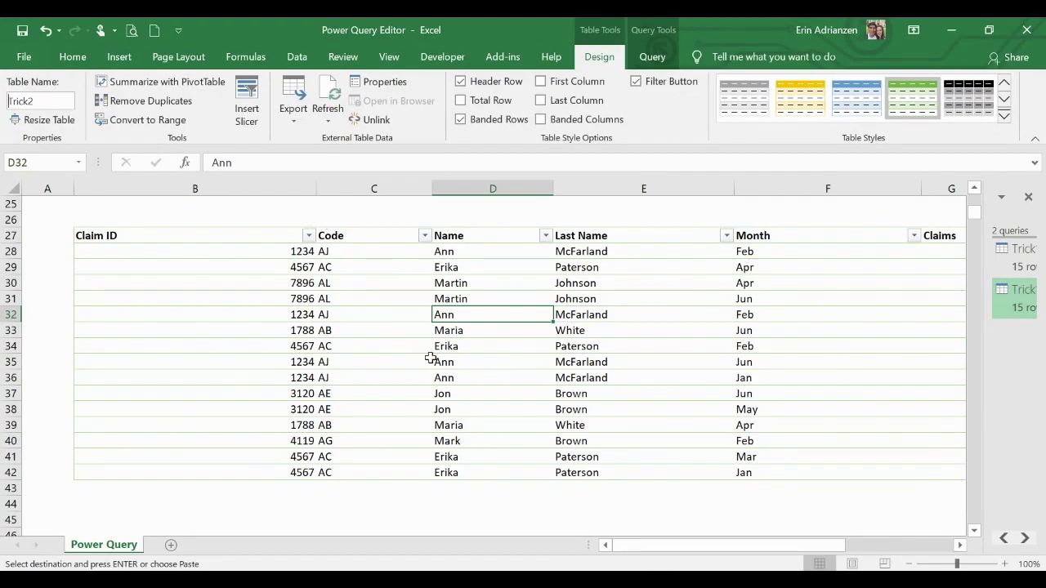
left_click(430, 358)
left_click(271, 347)
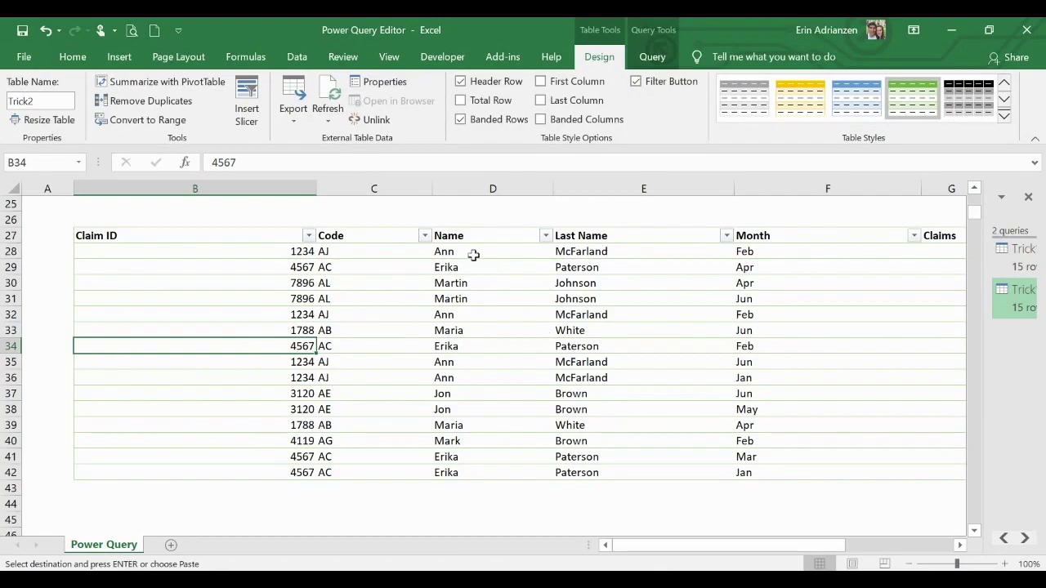
Open the Trick2 table as a new query in the Power Query Editor
left_click(297, 59)
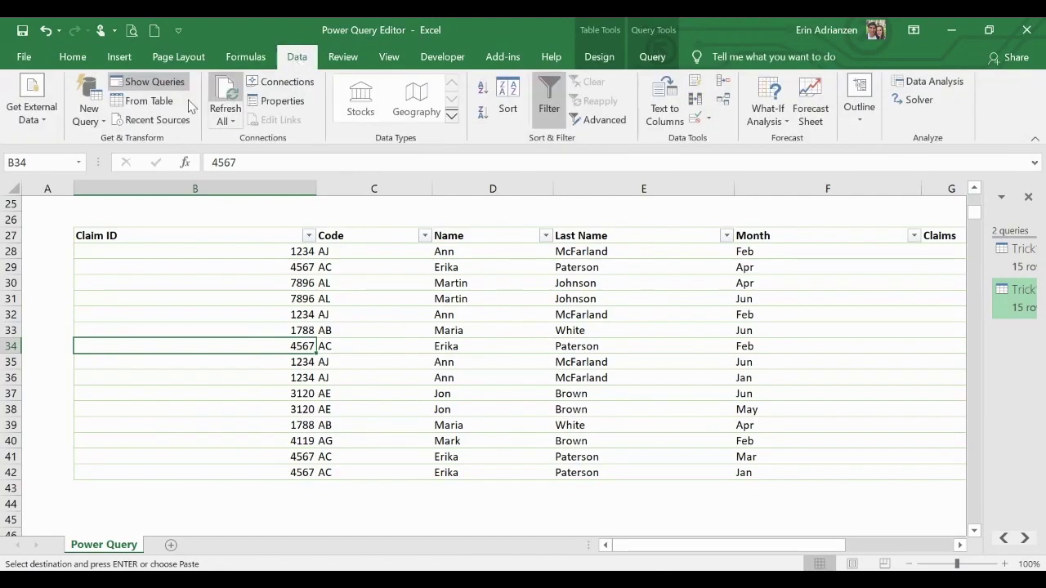
left_click(357, 270)
scroll(358, 276, "up", 1)
scroll(357, 276, "up", 1)
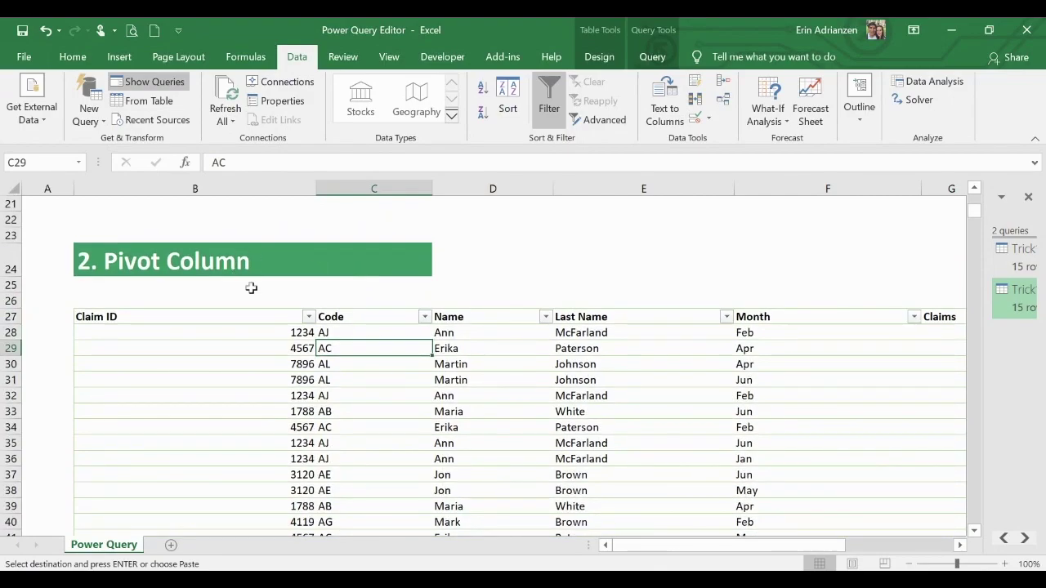
scroll(560, 419, "right", 1)
scroll(560, 419, "right", 3)
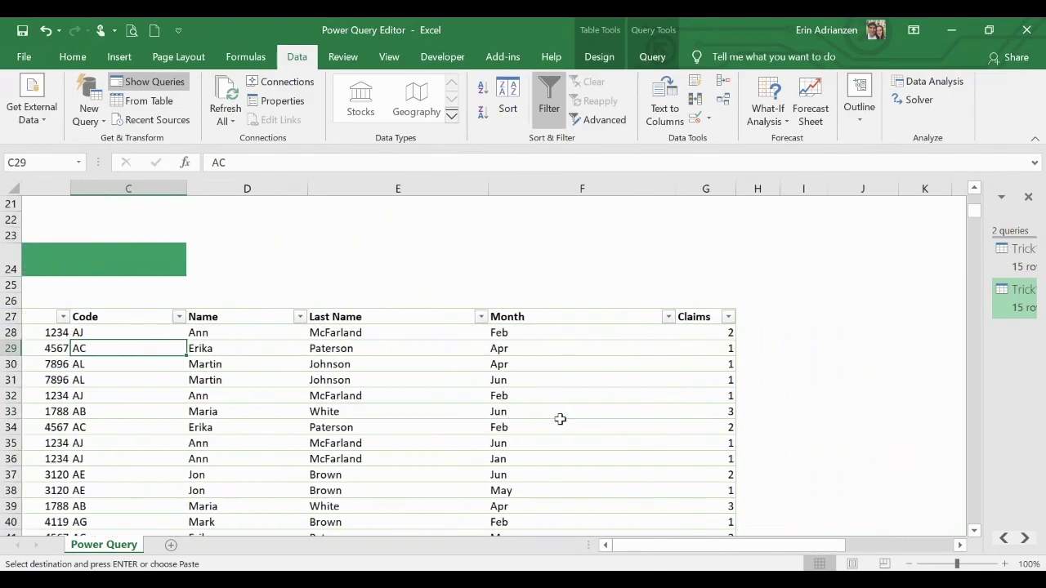
left_click(531, 319)
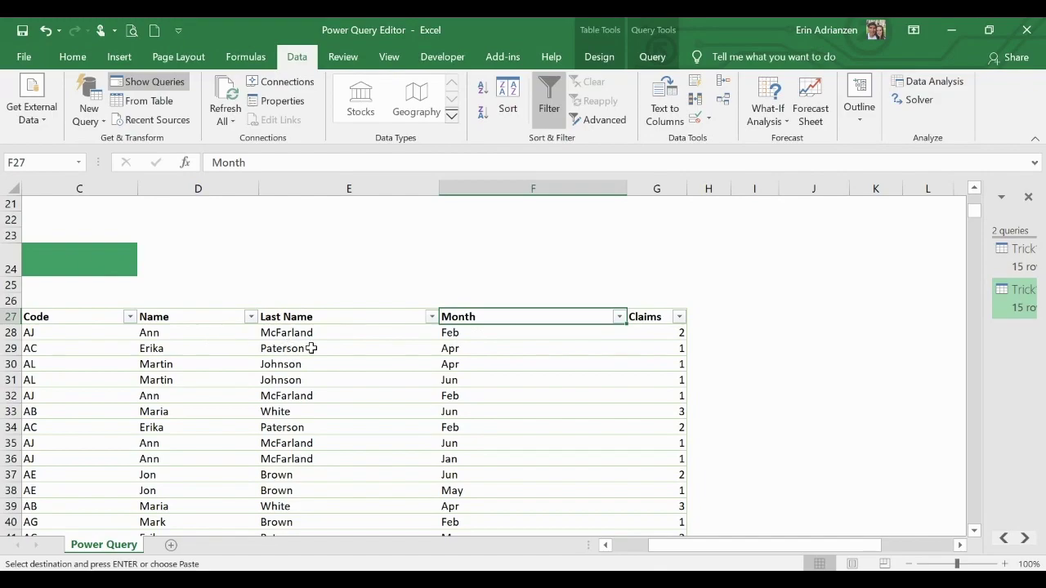
left_click(491, 381)
scroll(363, 393, "left", 3)
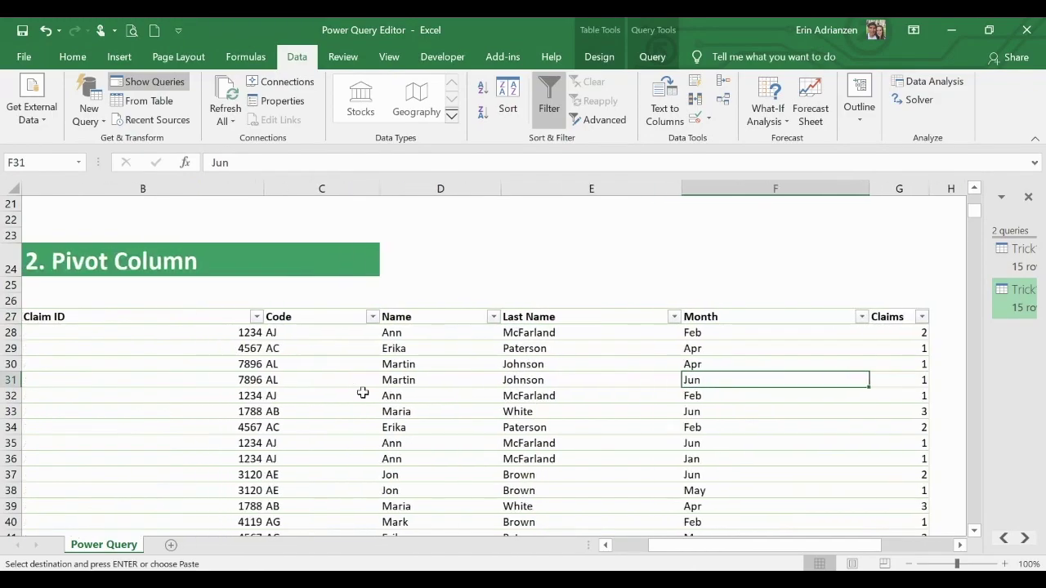
left_click(439, 379)
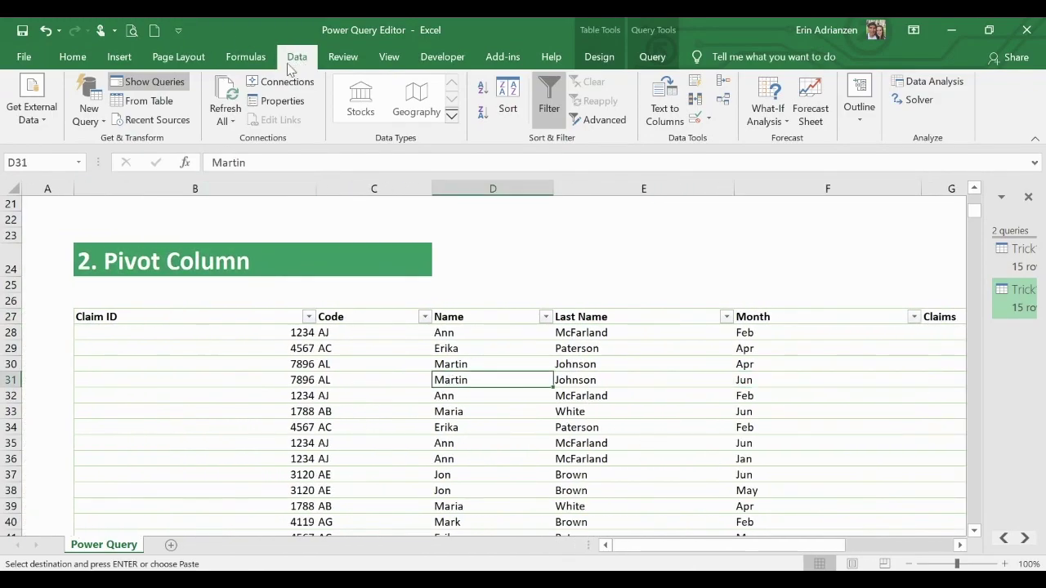
left_click(162, 104)
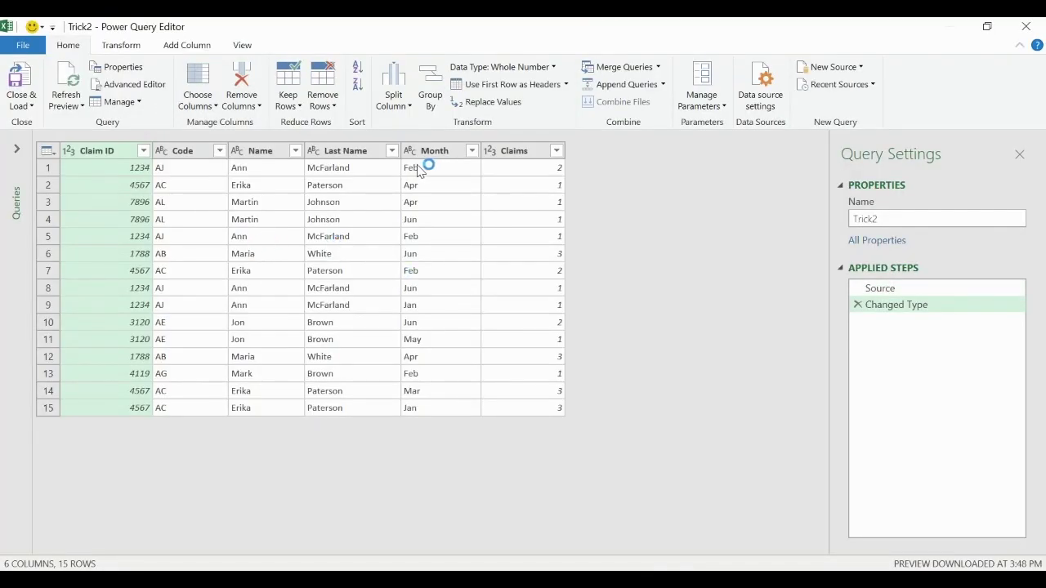
Pivot the Month column using Claims as the values column and Sum as the aggregate value function
left_click(444, 157)
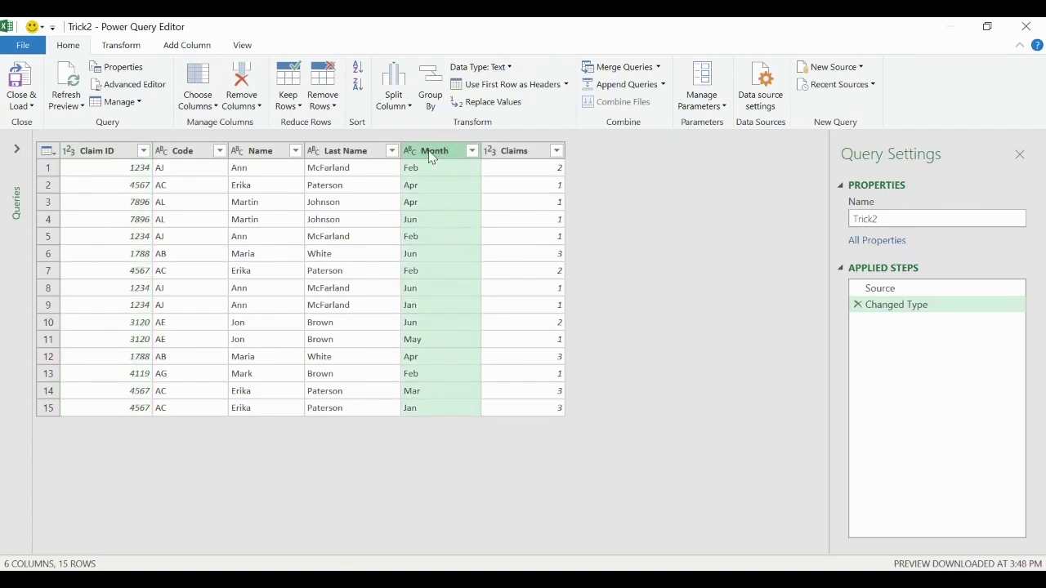
left_click(131, 47)
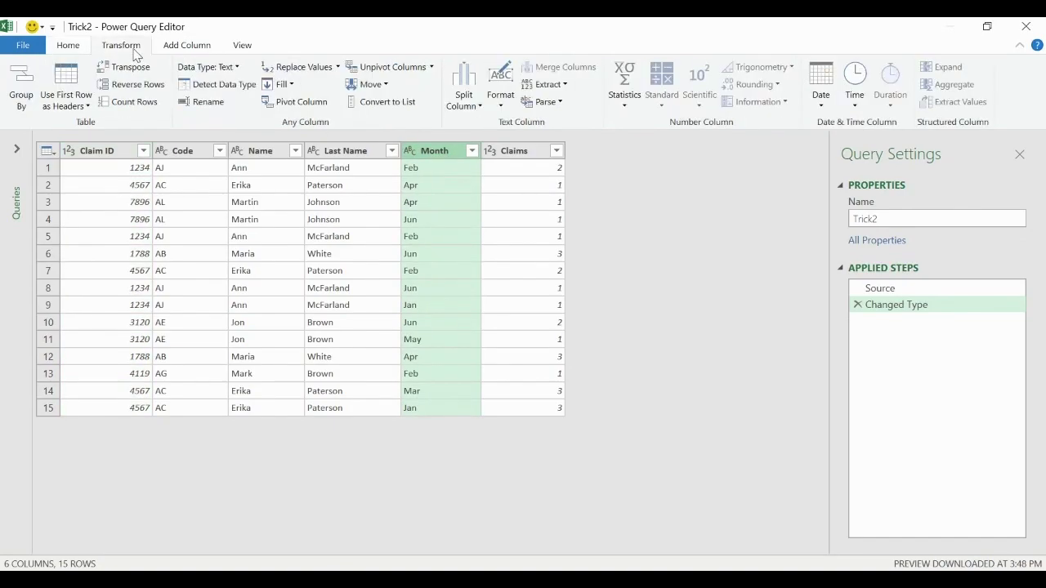
left_click(292, 103)
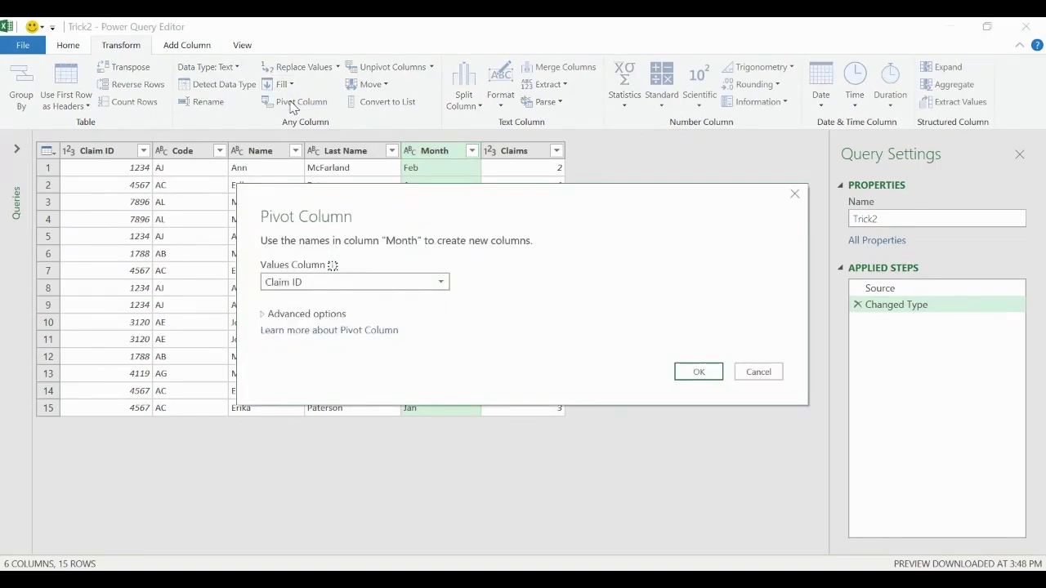
left_click(441, 283)
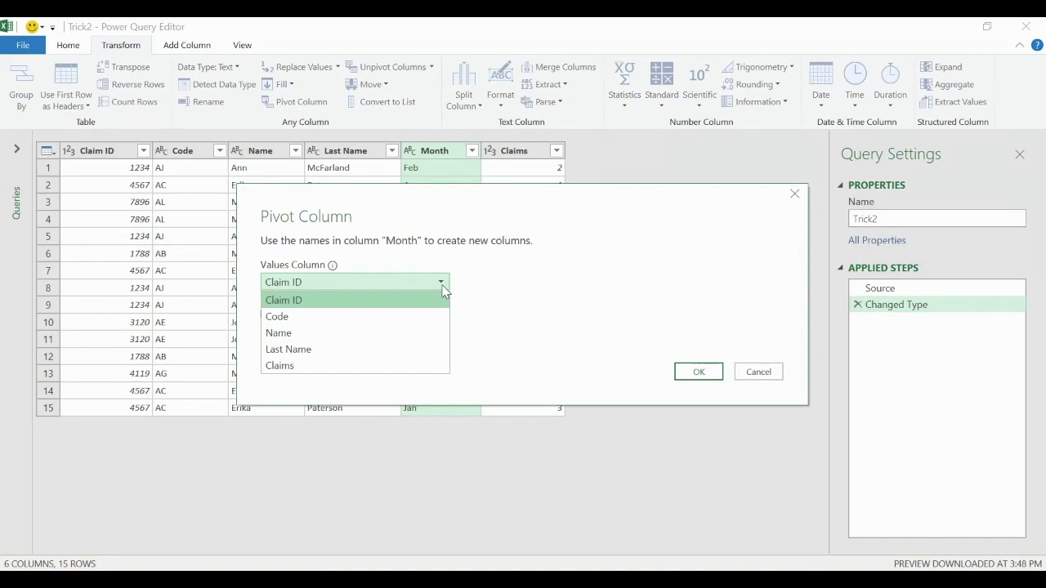
left_click(345, 367)
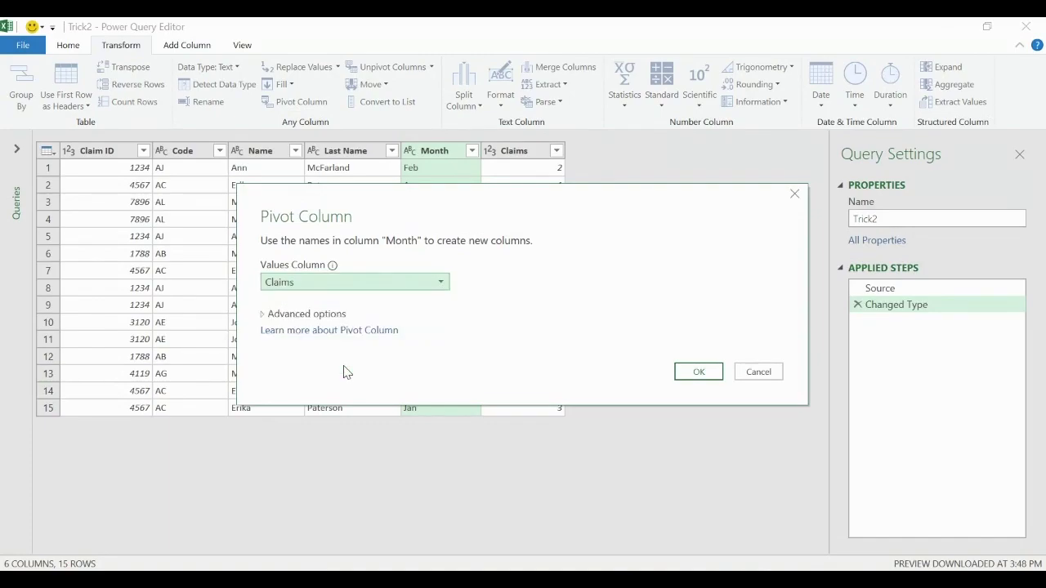
left_click(265, 319)
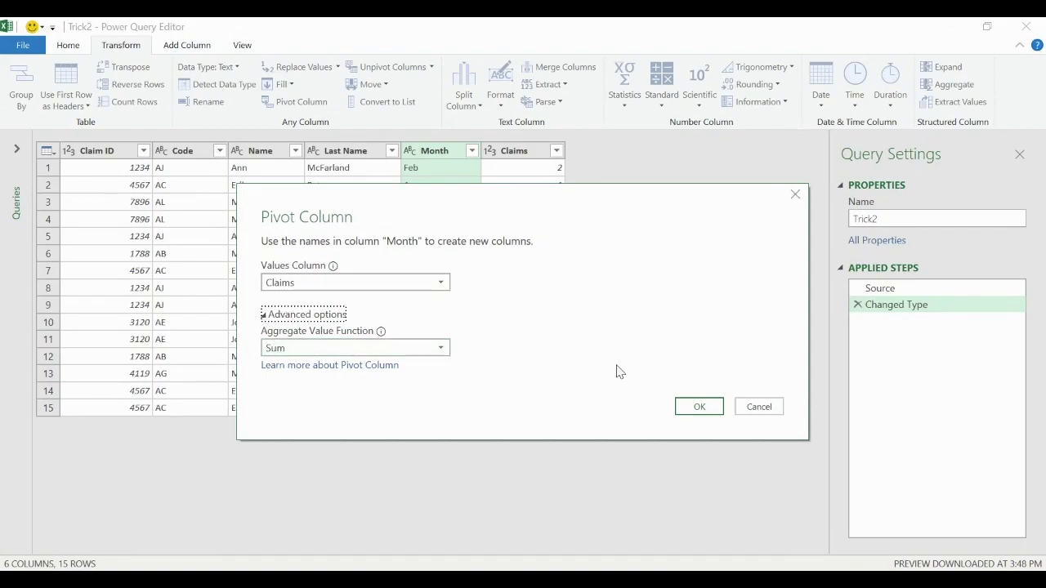
left_click(700, 407)
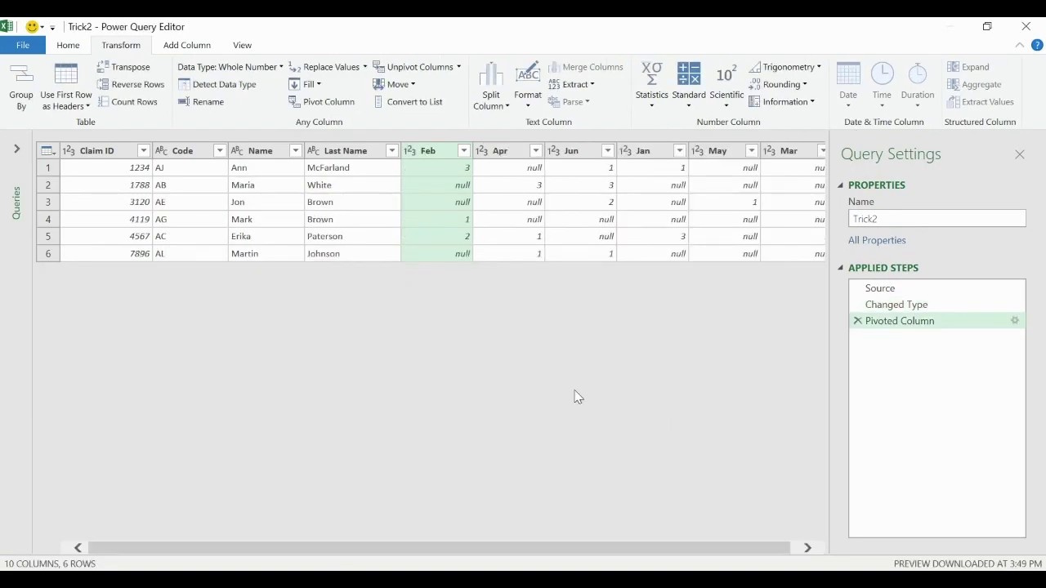
Reorder the pivoted month columns chronologically from Jan to Jun
left_click_drag(595, 549, 711, 548)
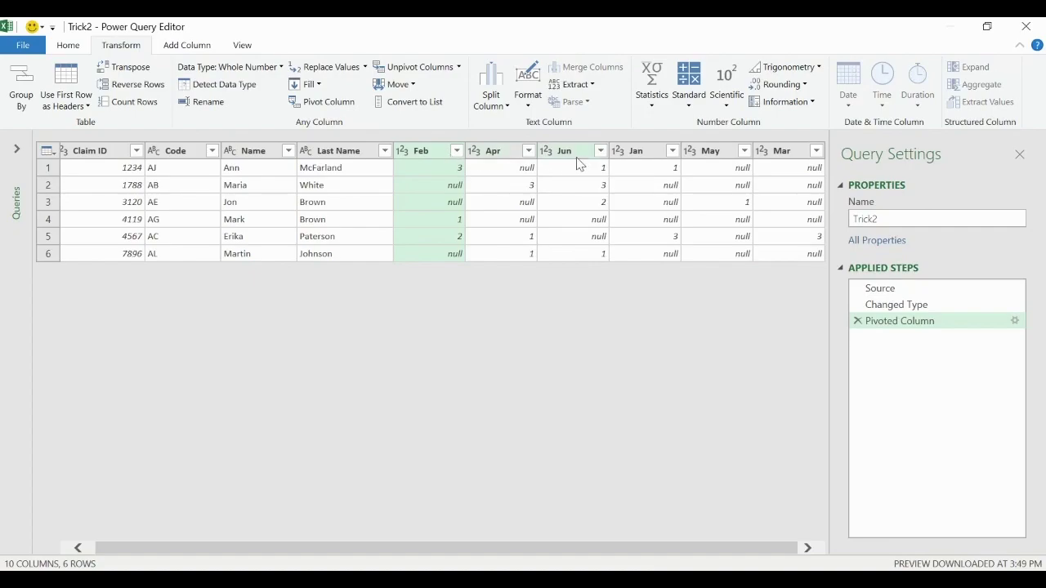
left_click_drag(638, 160, 433, 166)
left_click_drag(789, 161, 563, 157)
left_click_drag(790, 154, 718, 160)
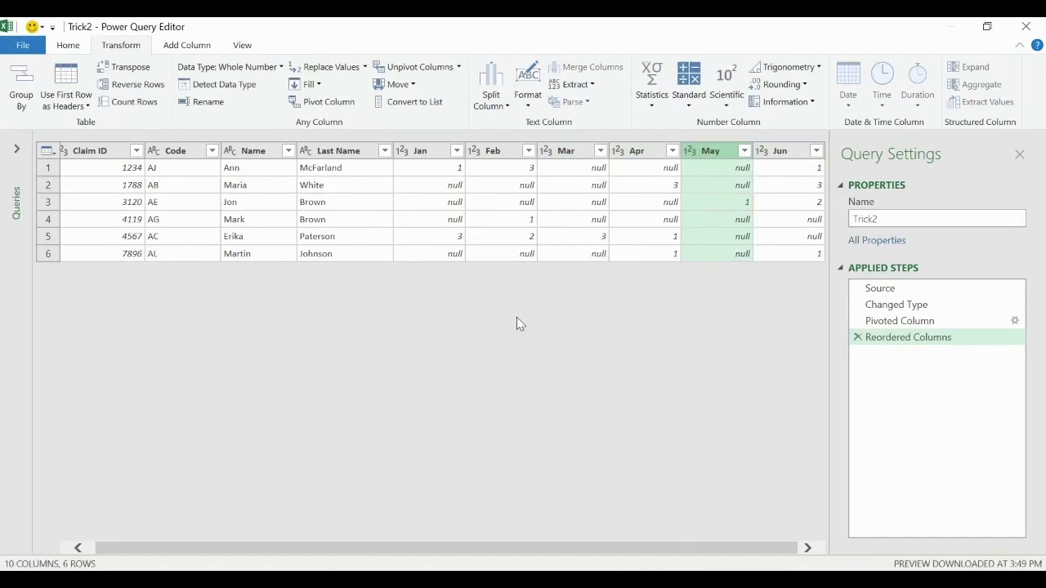
Close the query editor and load the pivoted result as a table in the existing worksheet at cell J27
left_click(68, 45)
left_click(33, 107)
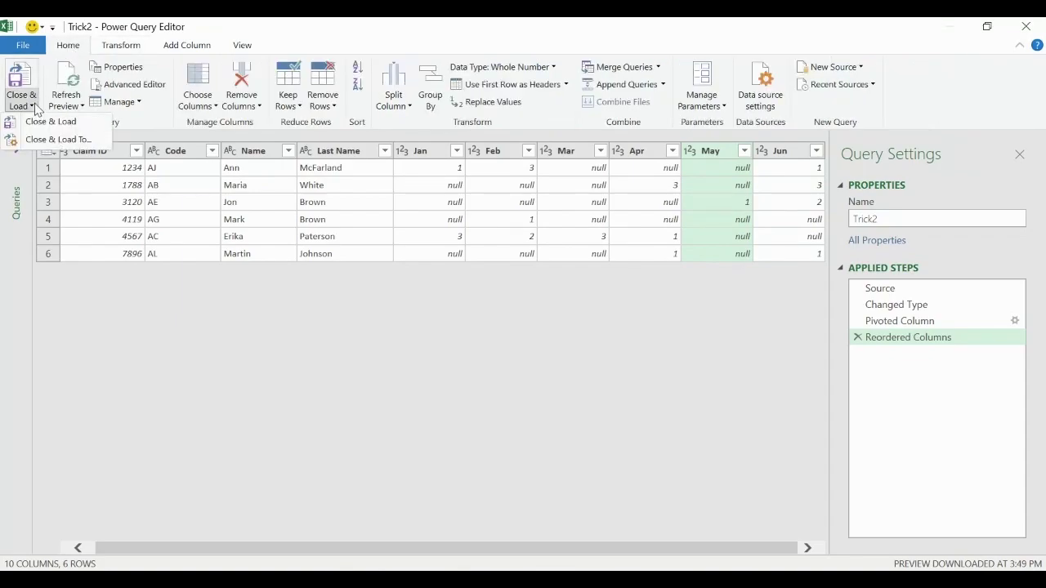
left_click(56, 141)
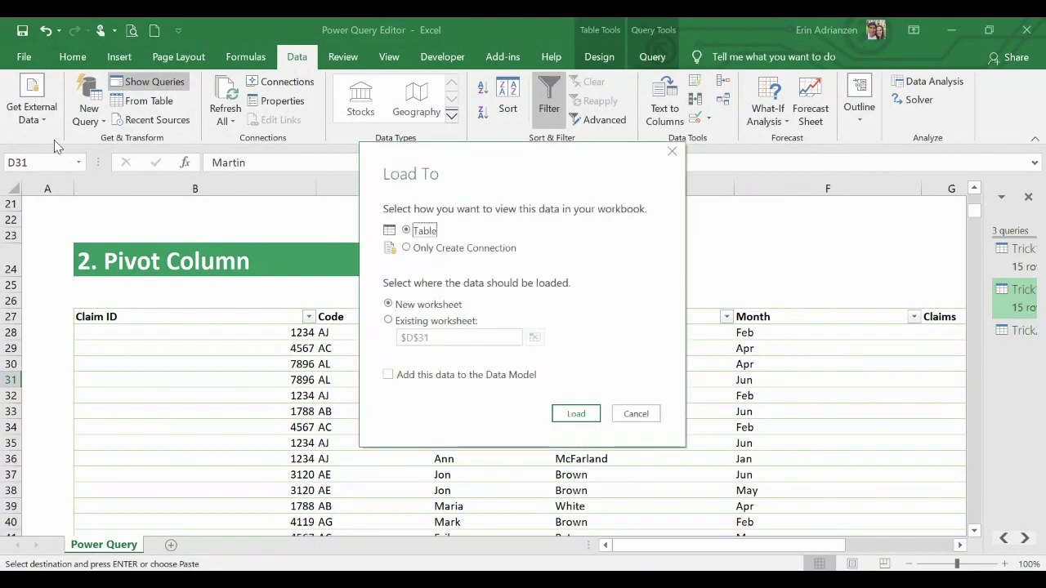
left_click(390, 320)
left_click(534, 337)
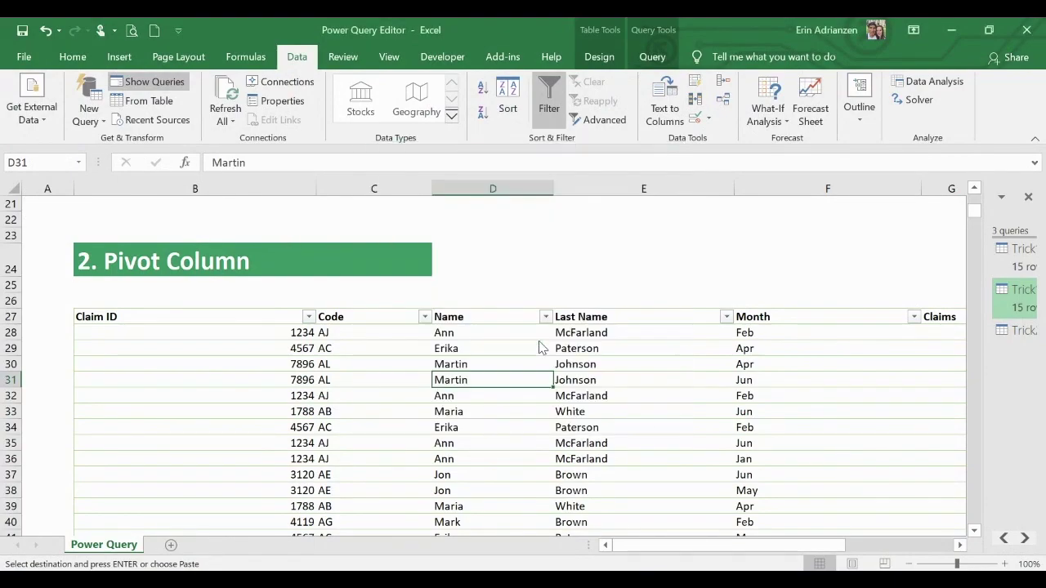
scroll(704, 369, "right", 2)
scroll(704, 369, "right", 2)
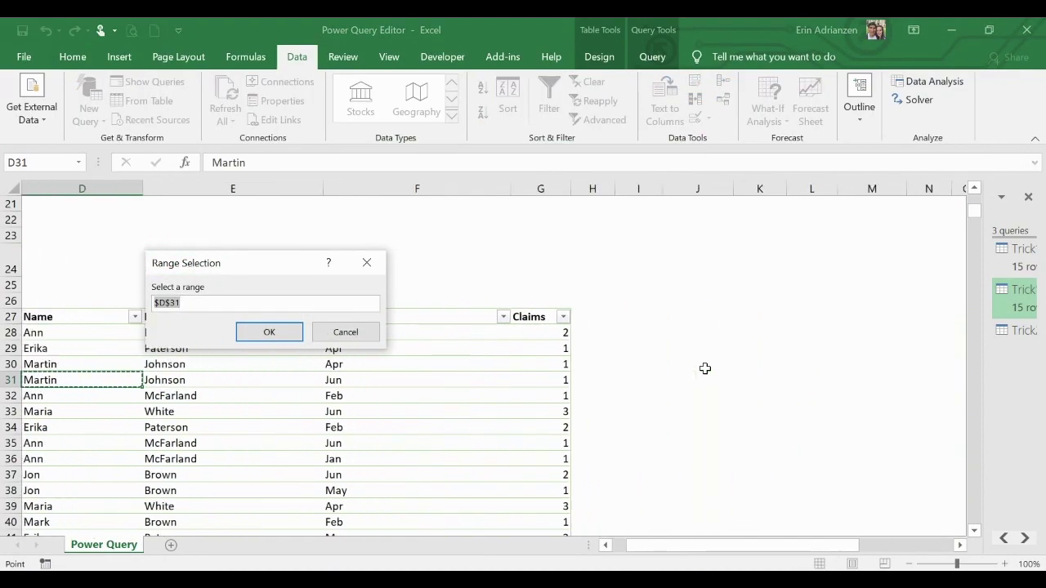
left_click(677, 306)
left_click(676, 315)
left_click(269, 329)
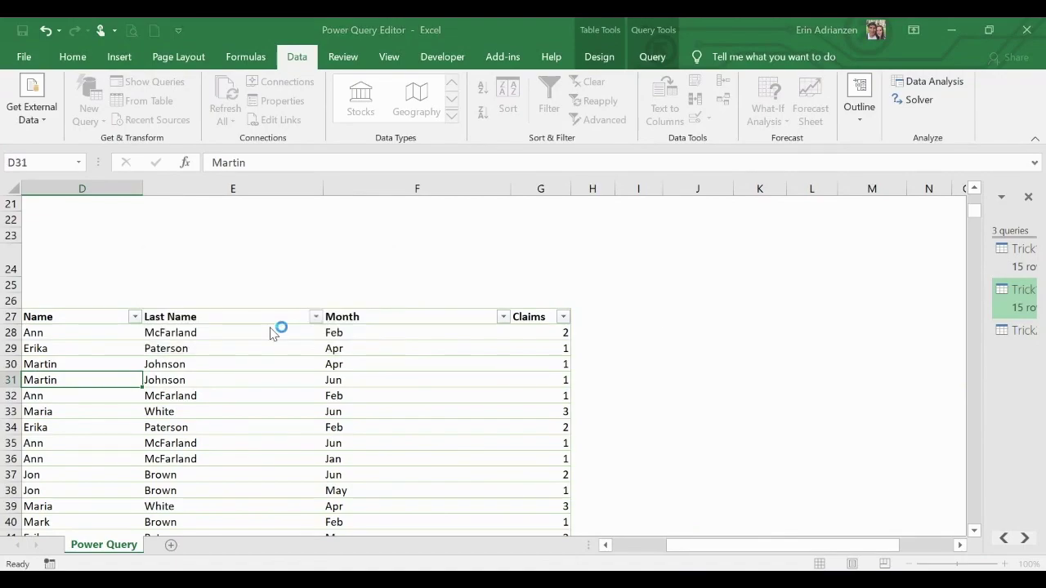
left_click(559, 414)
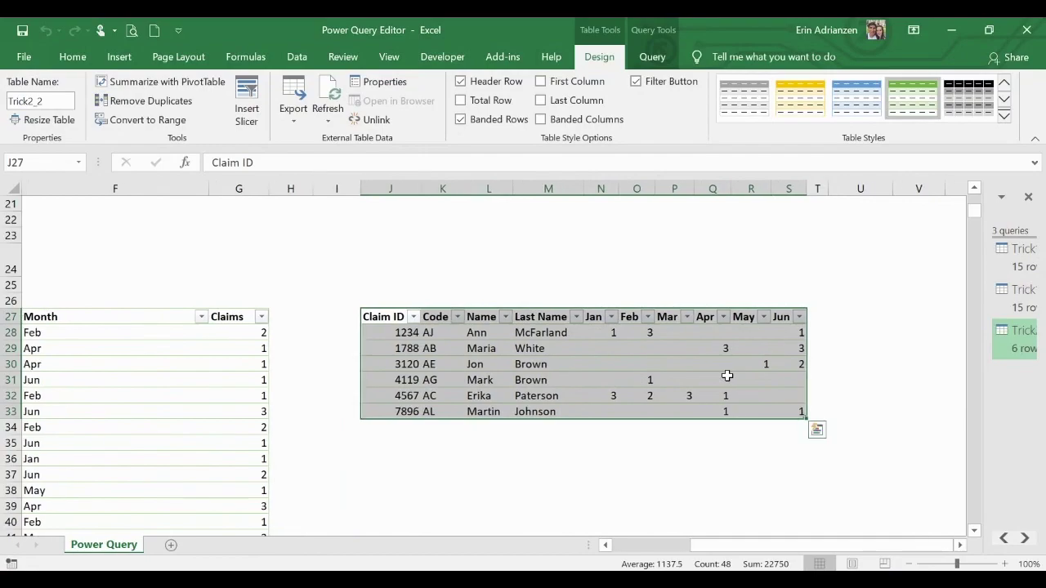
left_click(600, 348)
scroll(420, 364, "left", 3)
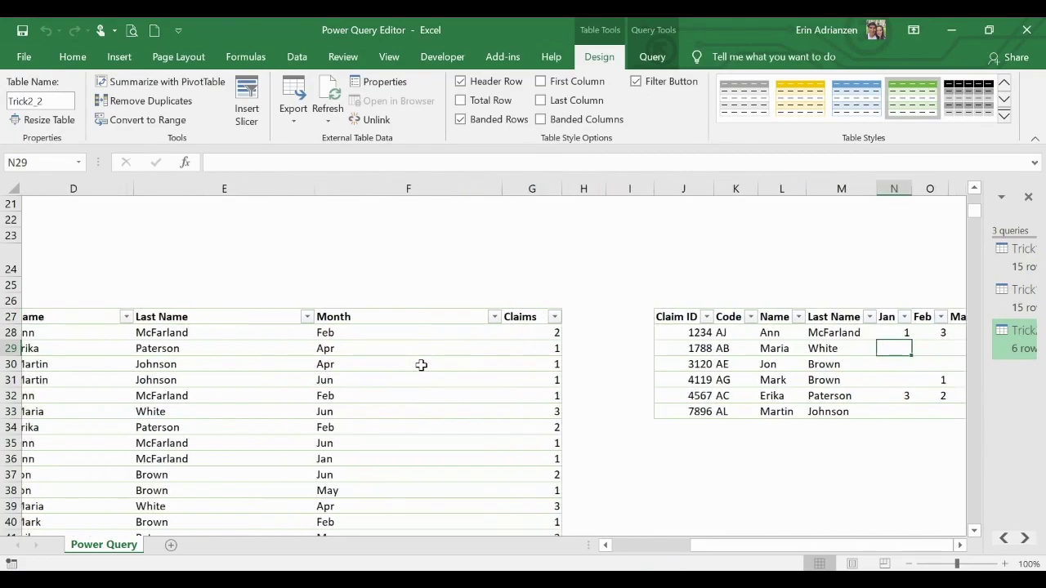
scroll(421, 365, "left", 3)
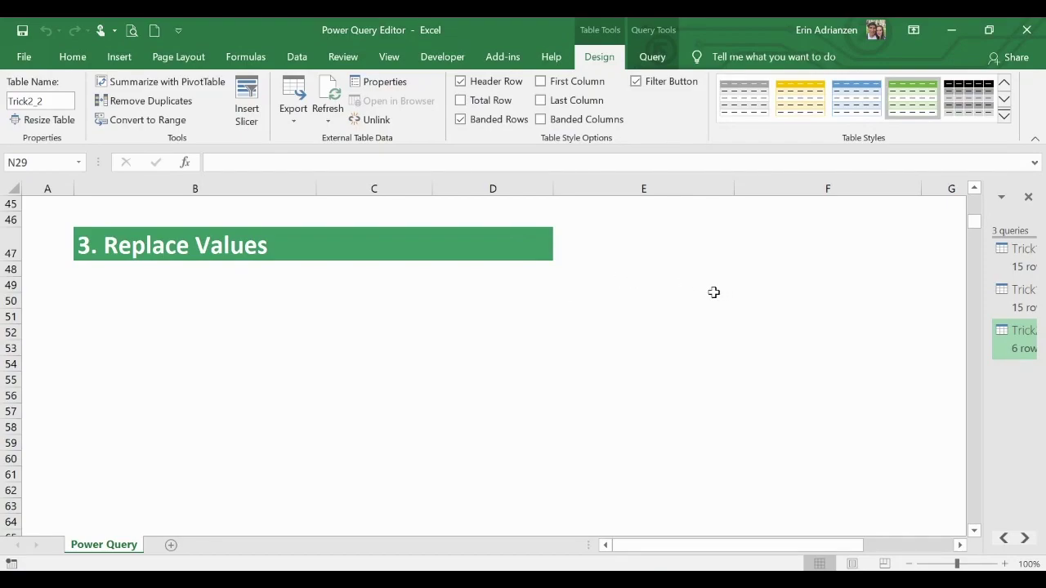
Copy the pivoted claims table with its headers (J27:S33) and paste it at cell B49 under the Replace Values heading
scroll(712, 292, "up", 2)
scroll(712, 292, "right", 3)
scroll(712, 292, "up", 9)
scroll(711, 292, "right", 3)
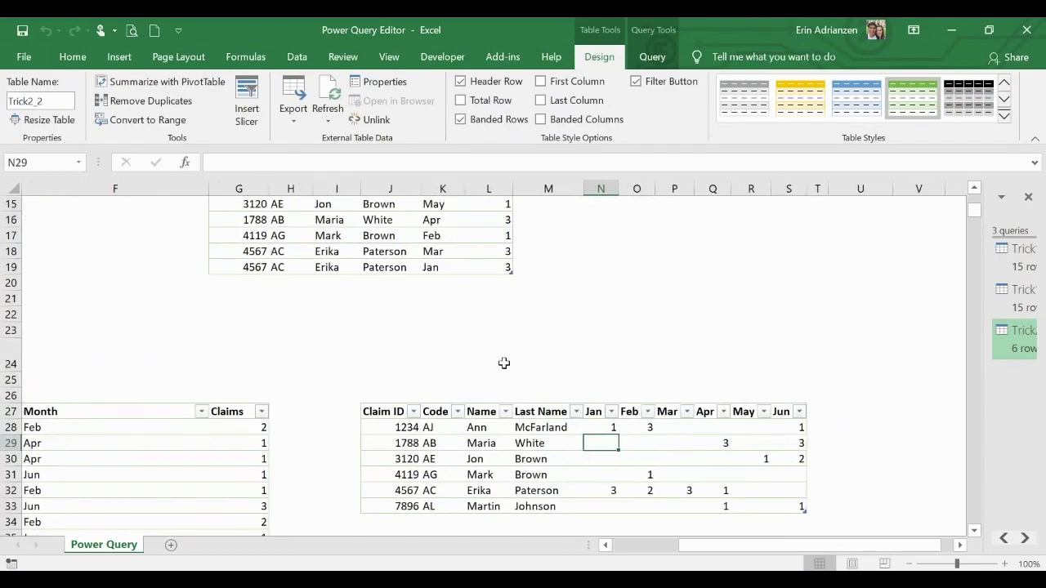
left_click_drag(391, 409, 775, 501)
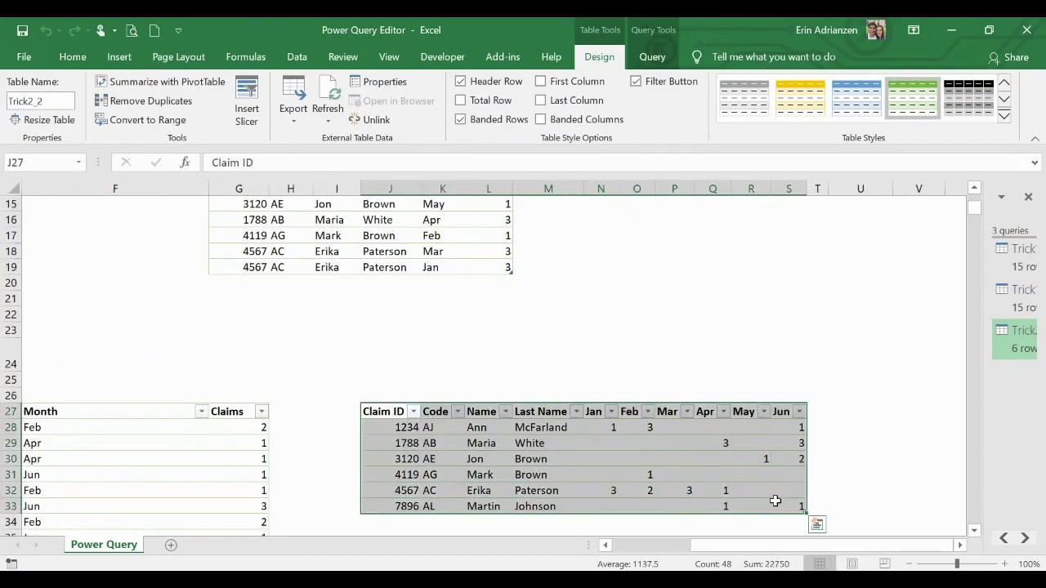
key("ctrl+c")
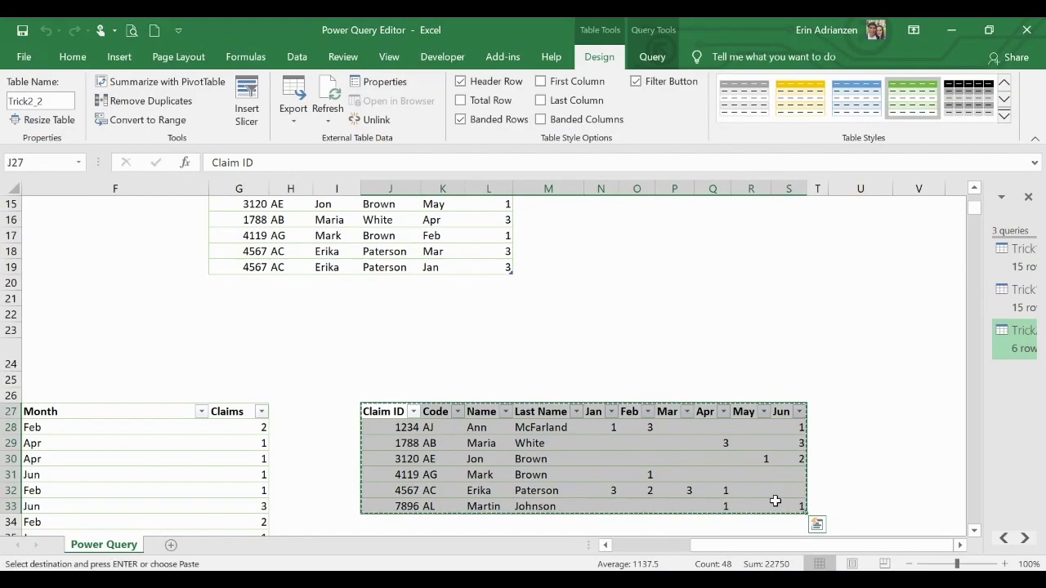
scroll(460, 422, "down", 4)
scroll(460, 422, "left", 1)
scroll(459, 416, "down", 5)
scroll(458, 416, "left", 3)
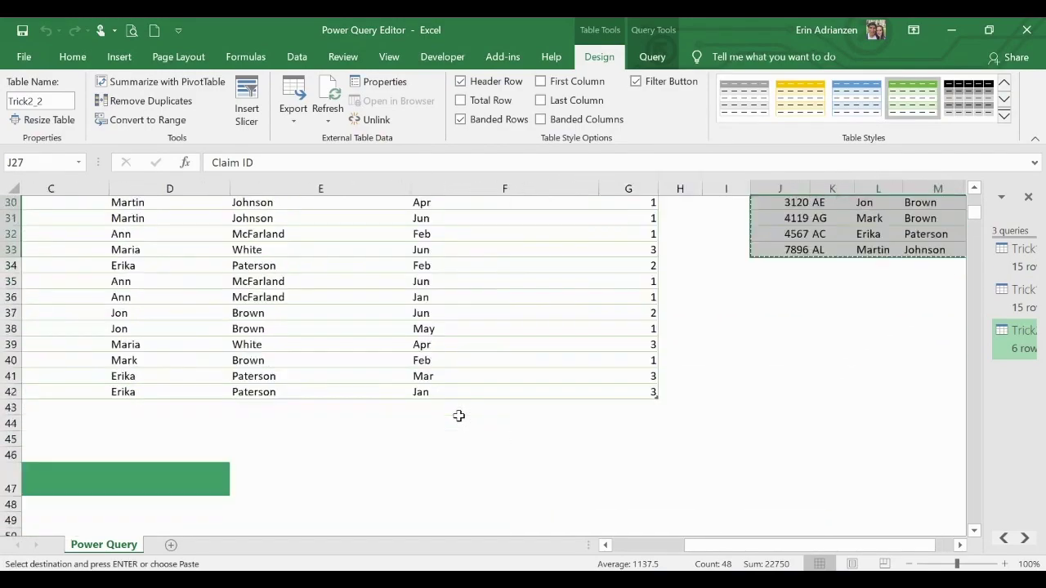
scroll(458, 416, "left", 1)
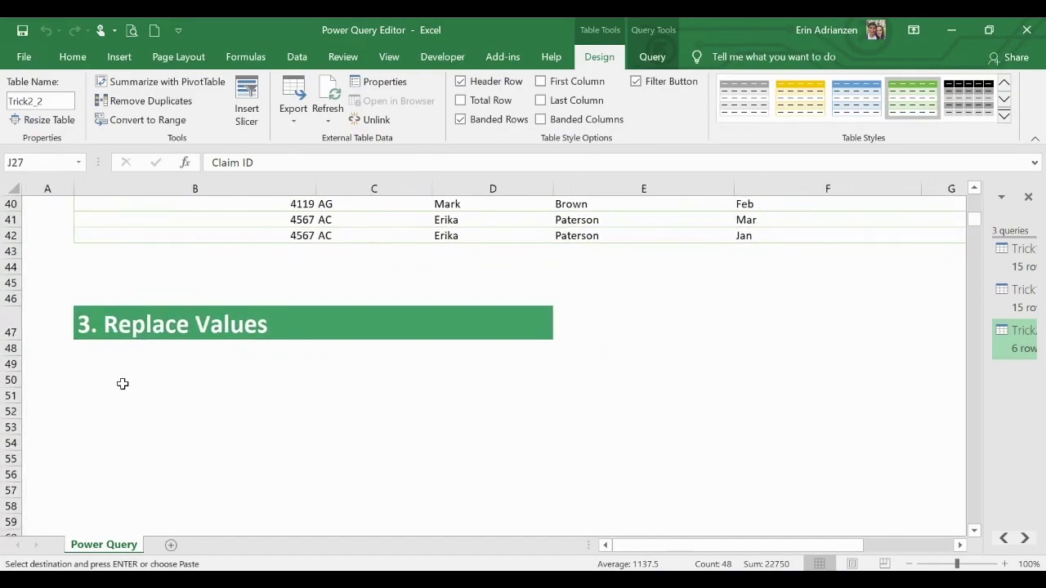
left_click(102, 376)
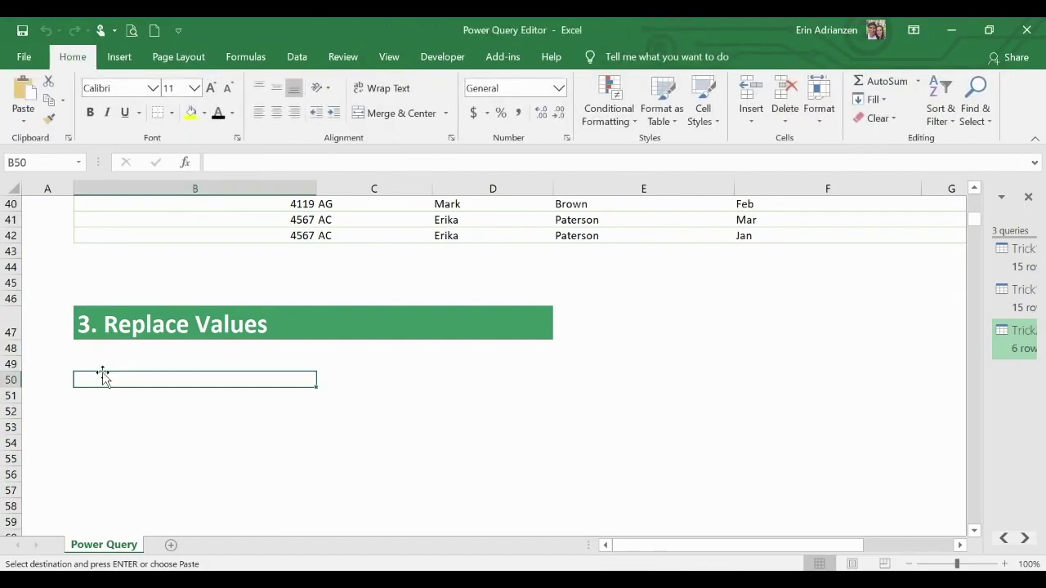
key("Up")
key("ctrl+v")
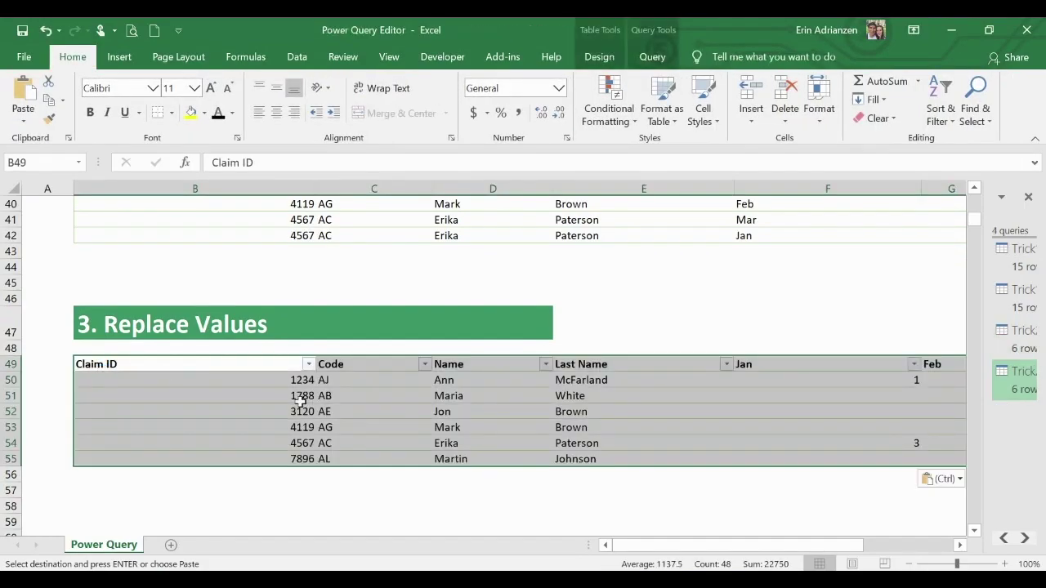
Rename the pasted table under the Replace Values heading as Trick3
left_click(486, 391)
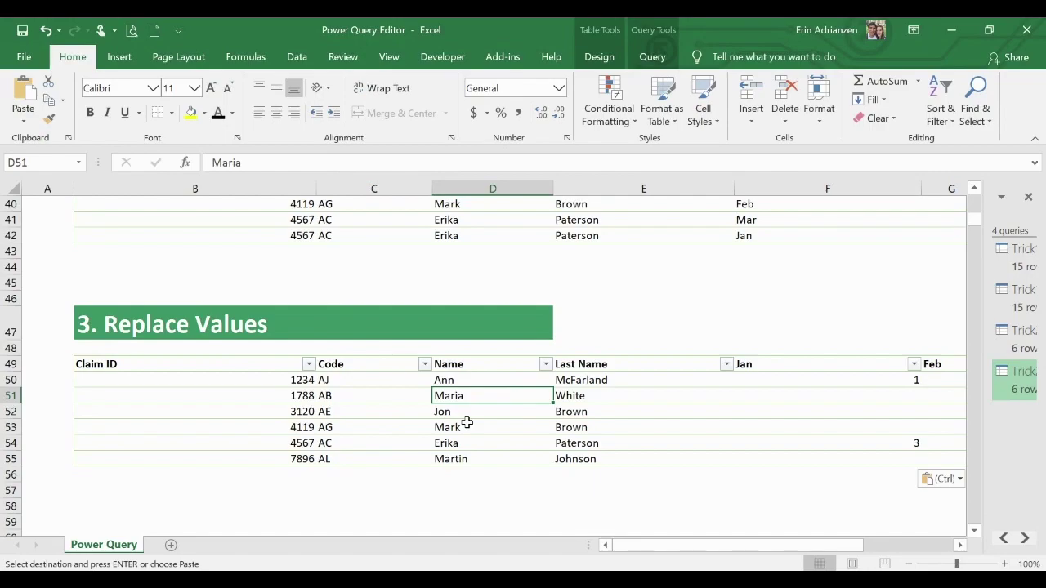
left_click(614, 67)
left_click(65, 101)
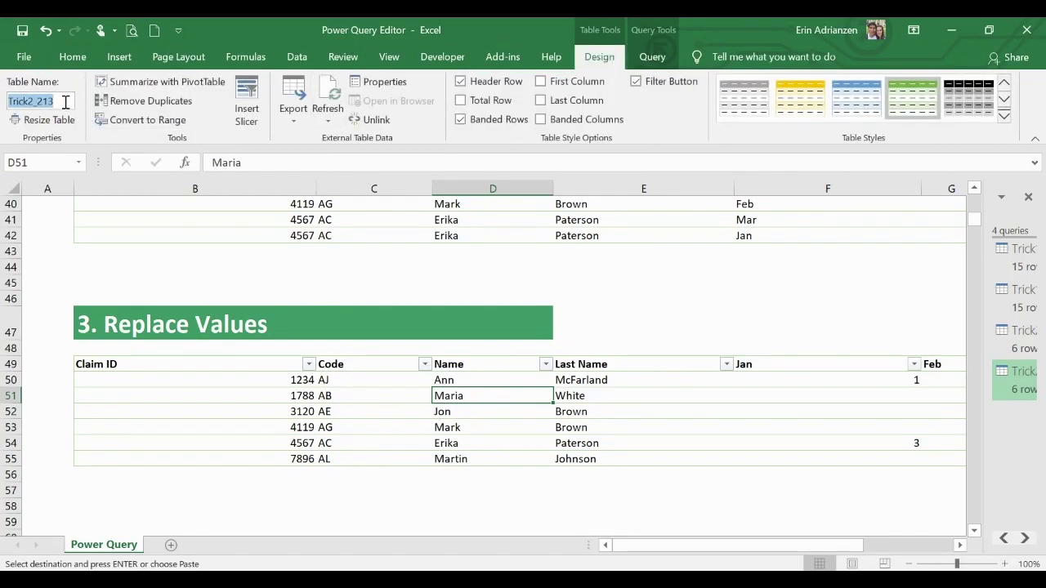
key("End")
key("BackSpace")
key("BackSpace")
key("BackSpace")
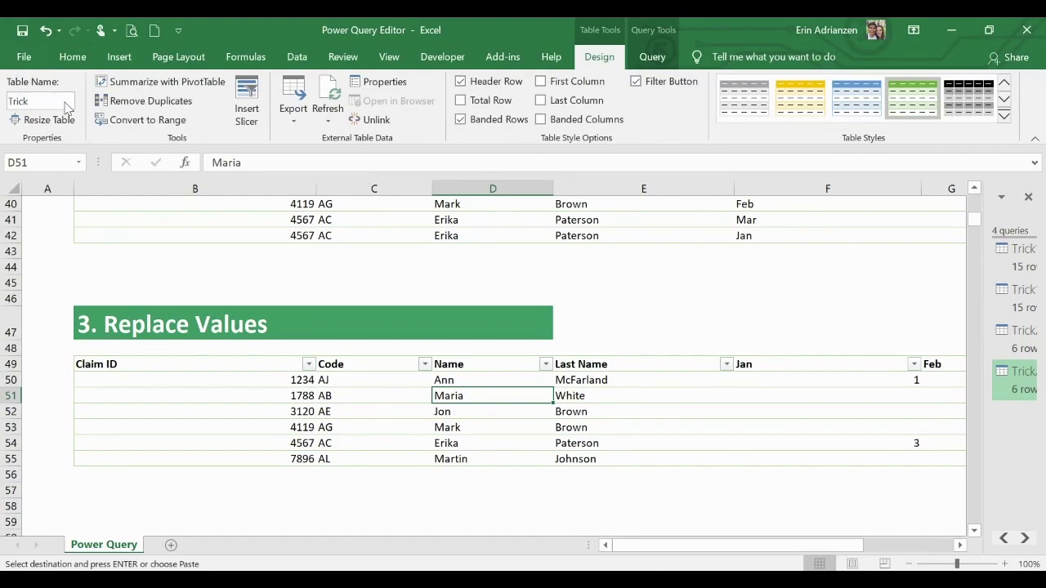
left_click(434, 426)
Open the Trick3 table as a new query in the Power Query Editor
left_click(315, 398)
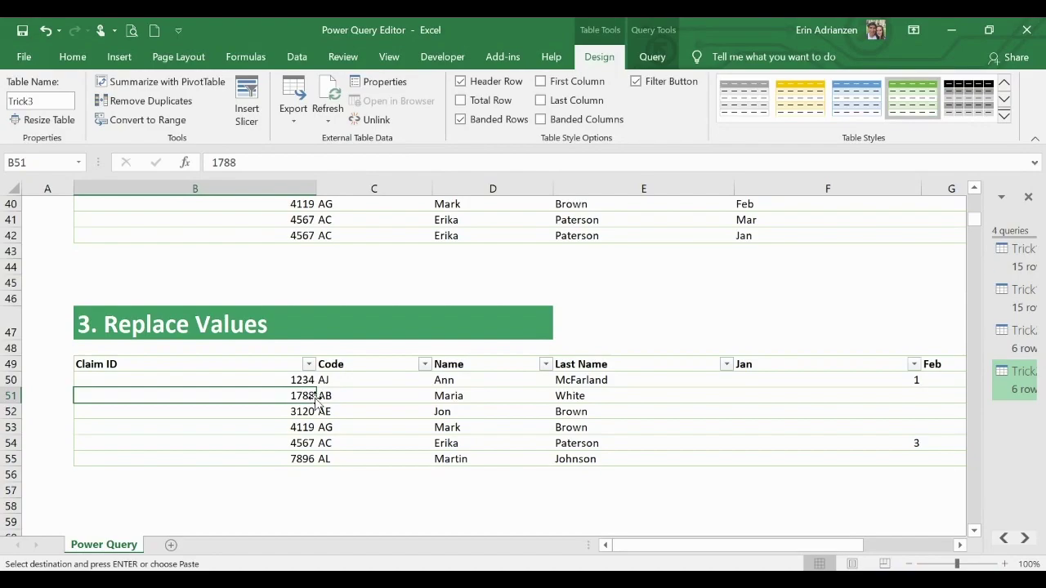
left_click(297, 57)
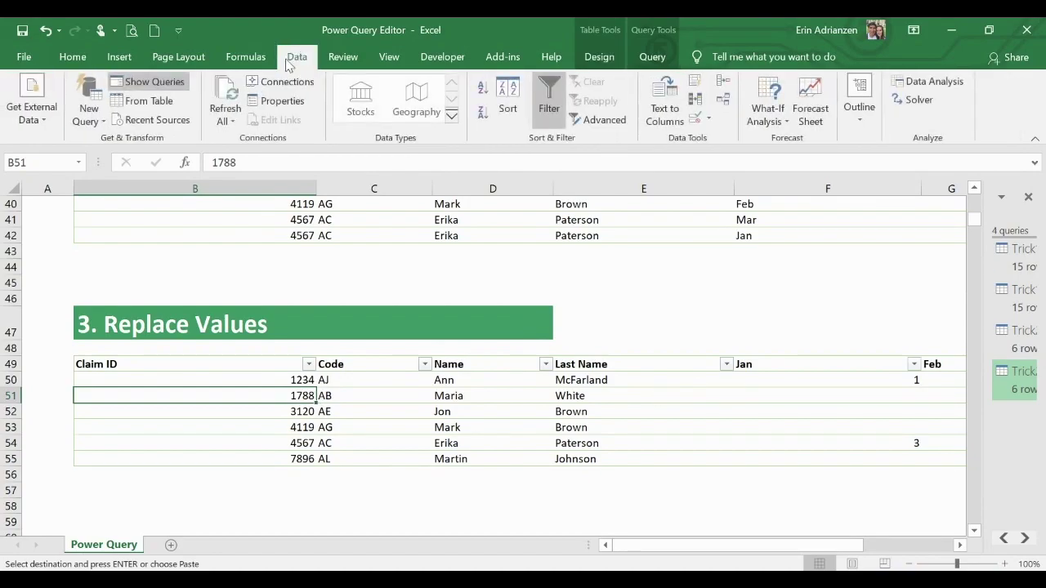
left_click(166, 109)
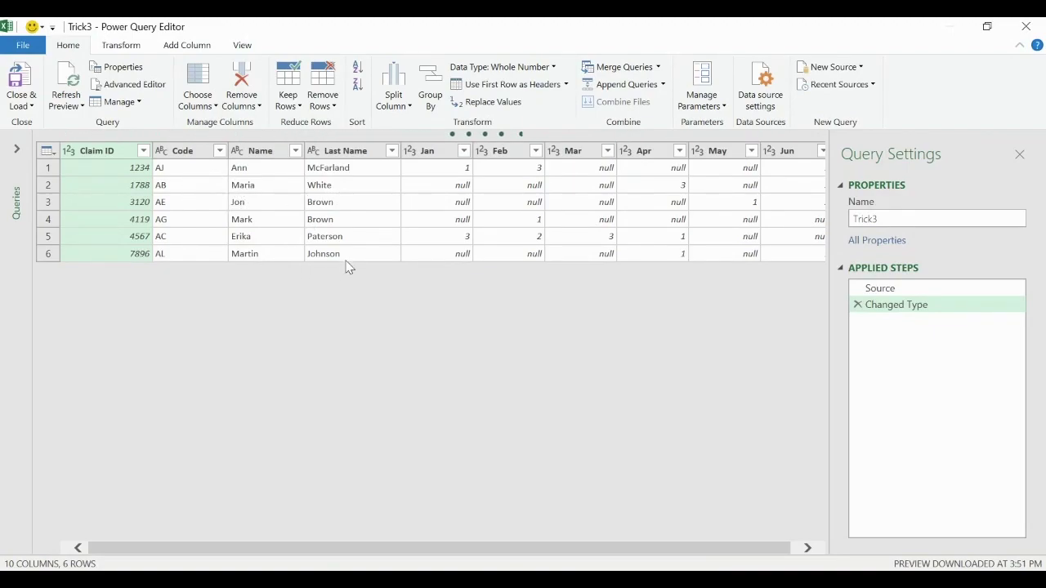
Replace the value AB with MW in the Code column
left_click(191, 151)
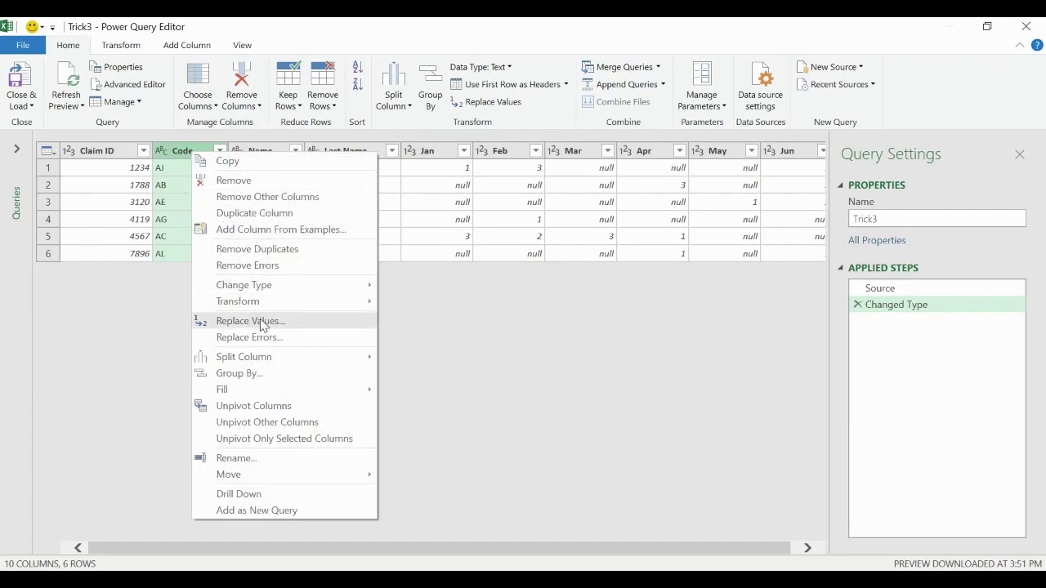
left_click(251, 321)
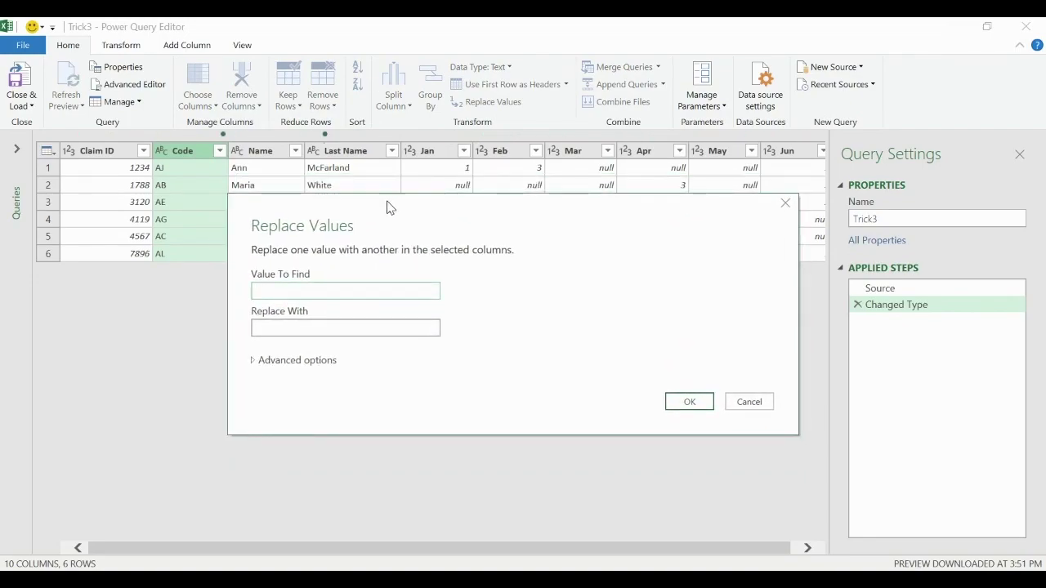
type("AB")
left_click(329, 326)
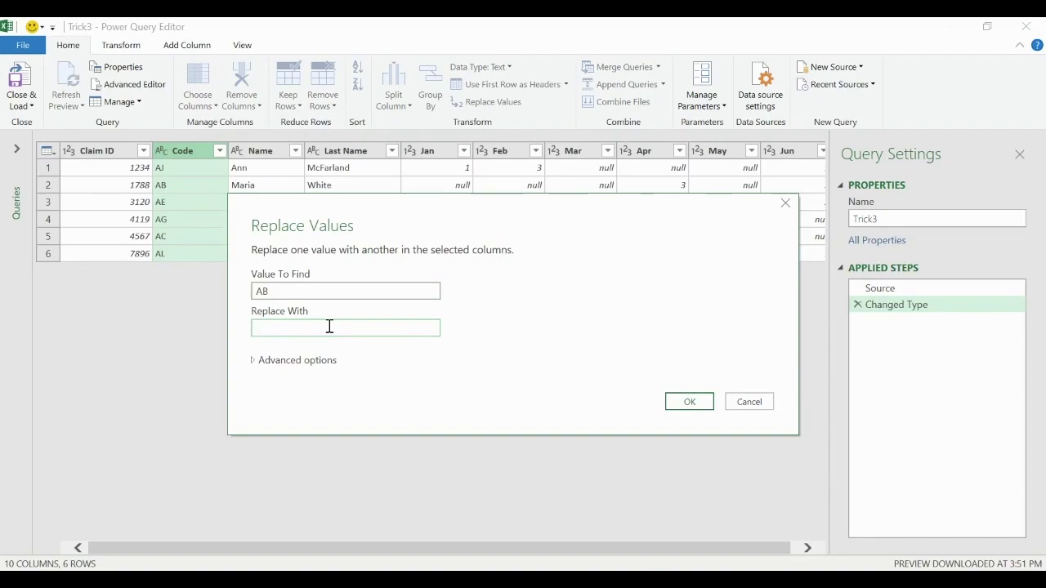
type("MW")
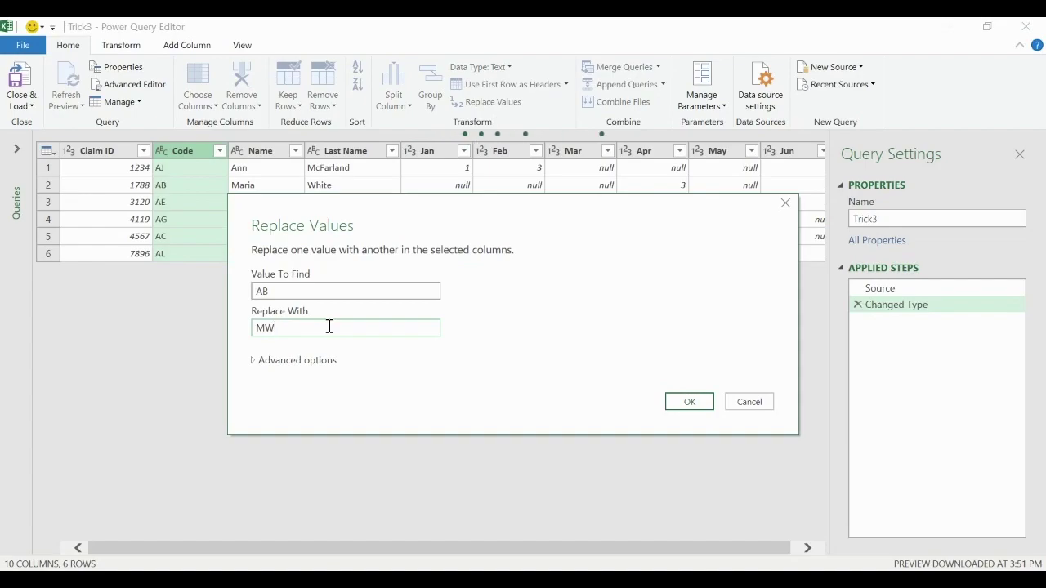
left_click(684, 403)
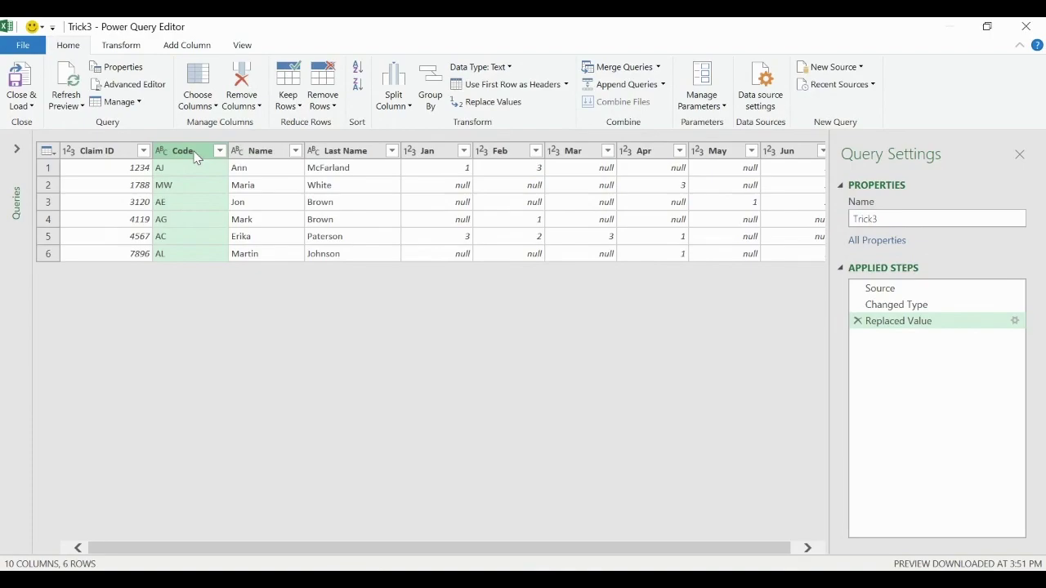
Replace the value AL with MJ in the Code column
left_click(508, 113)
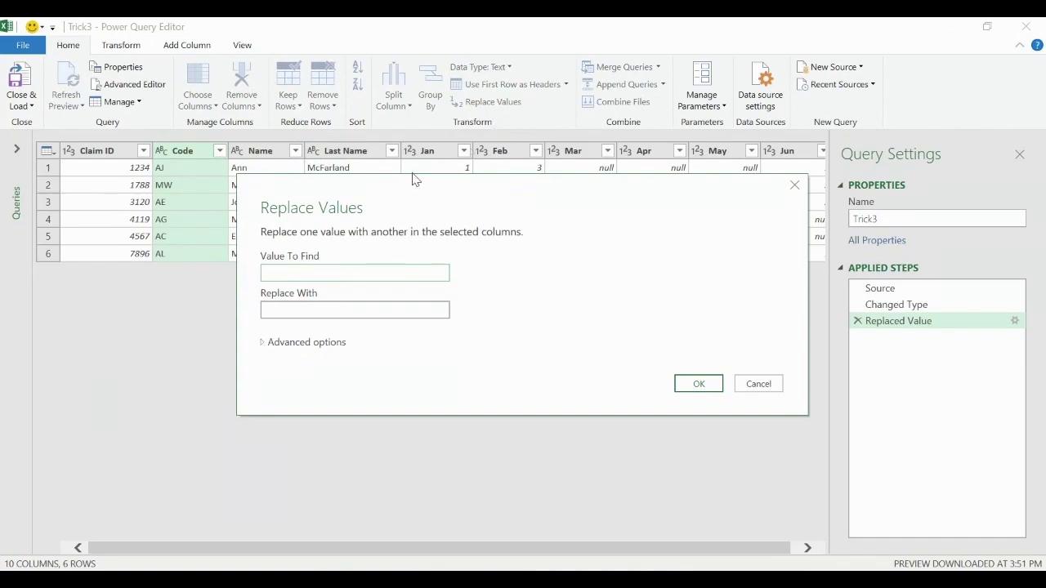
left_click_drag(407, 186, 400, 275)
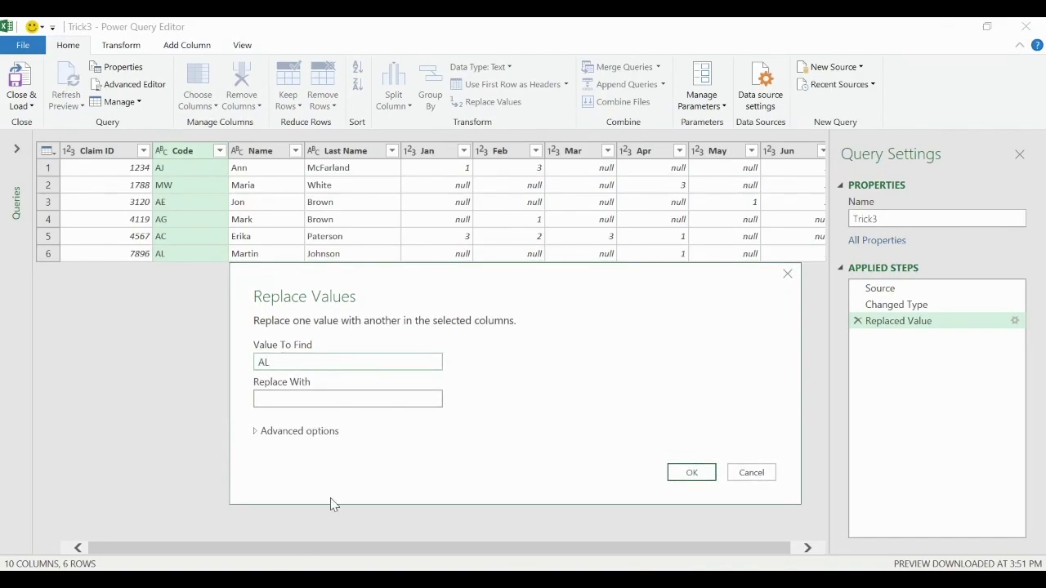
left_click(404, 396)
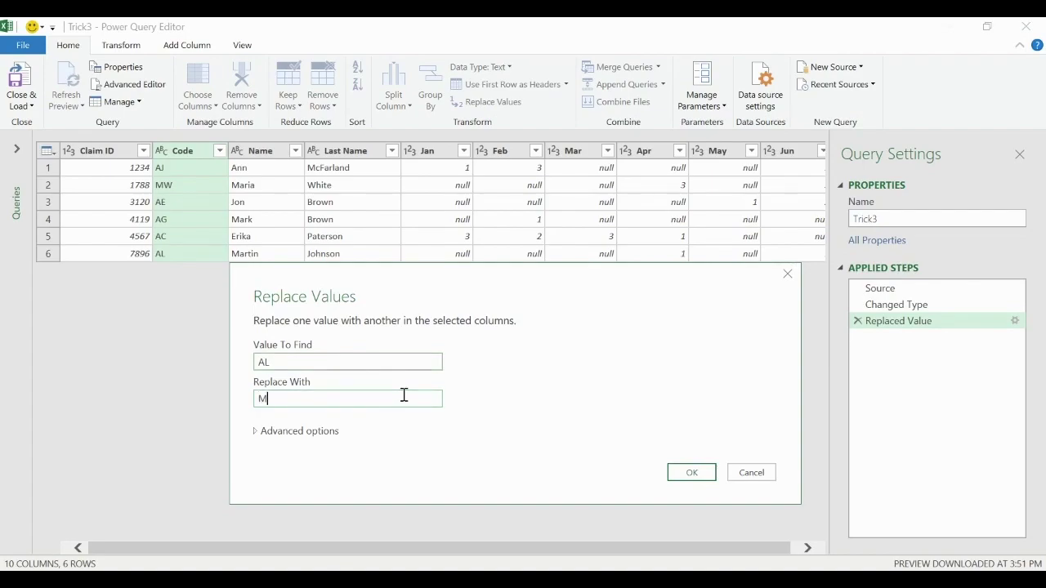
type("MJ")
left_click(691, 473)
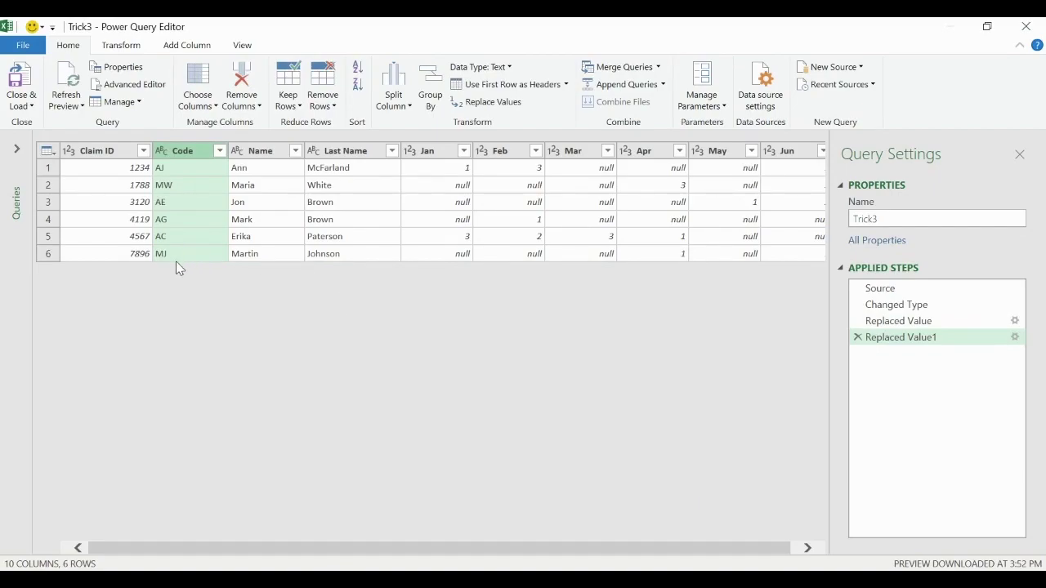
Close the query editor and load the Trick3 result as a table in the existing worksheet at cell N49
left_click(32, 106)
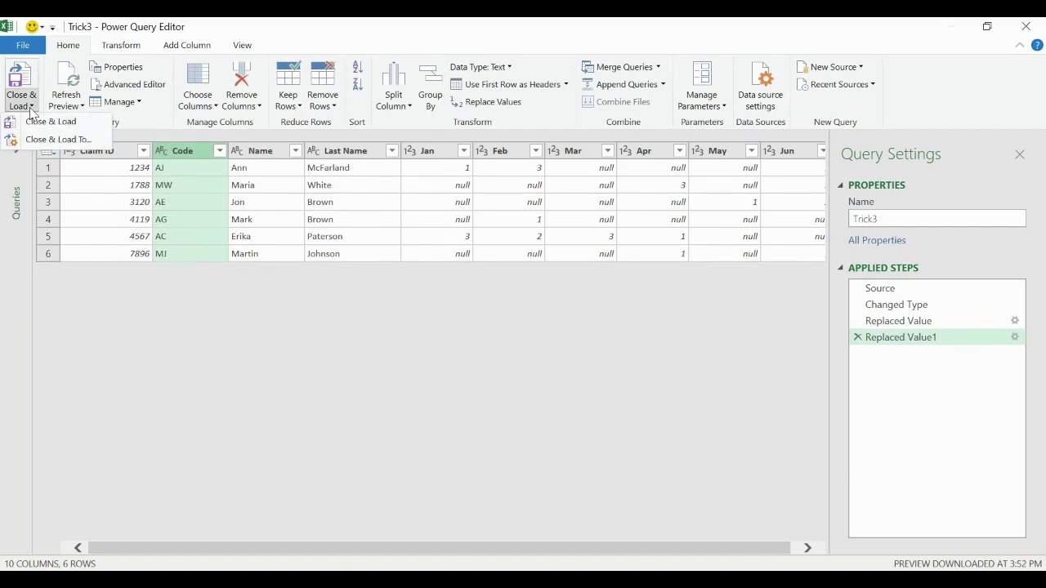
left_click(54, 141)
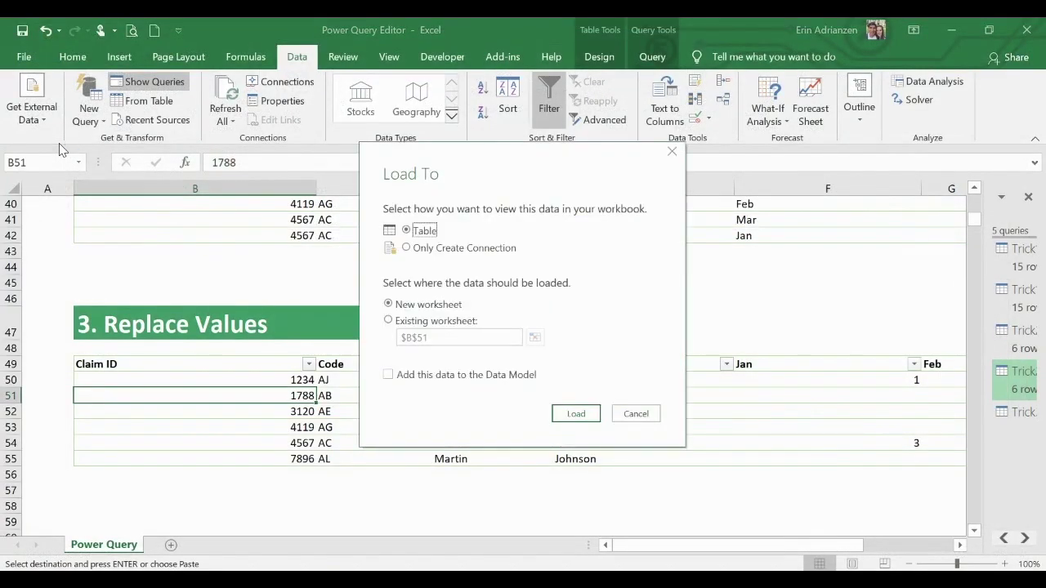
left_click(388, 320)
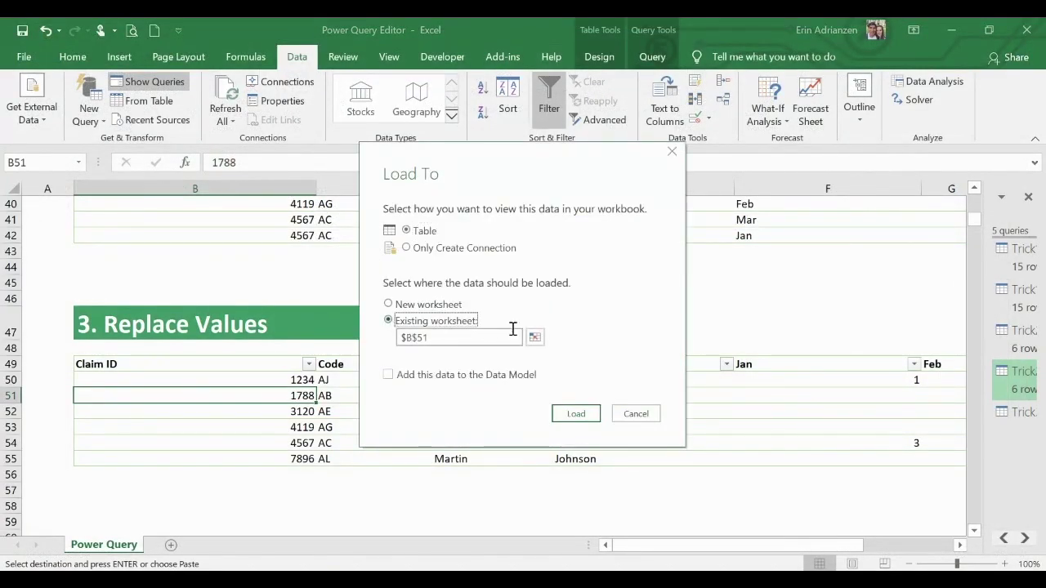
left_click(535, 337)
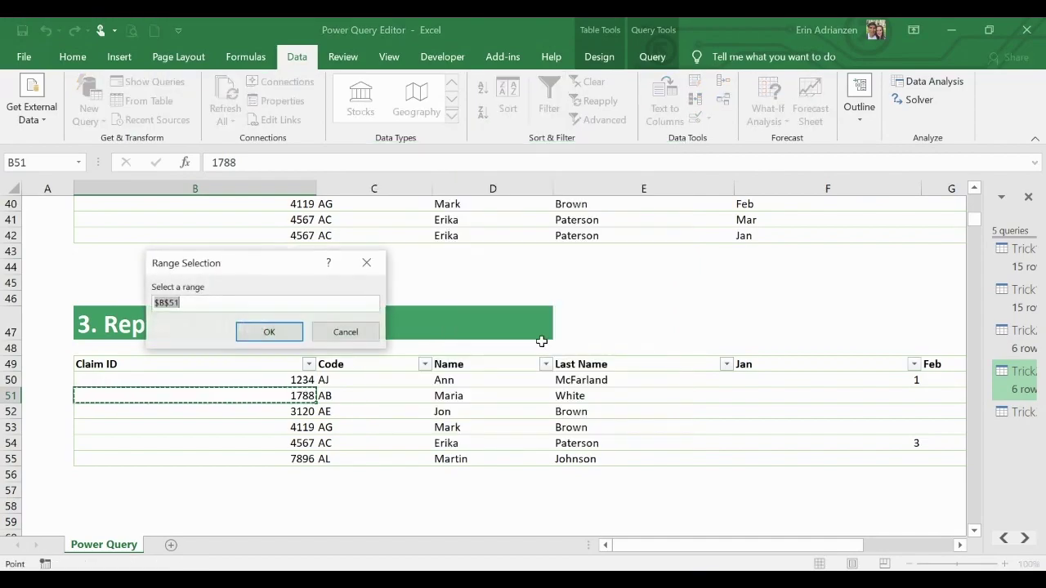
scroll(691, 374, "right", 2)
scroll(692, 374, "right", 3)
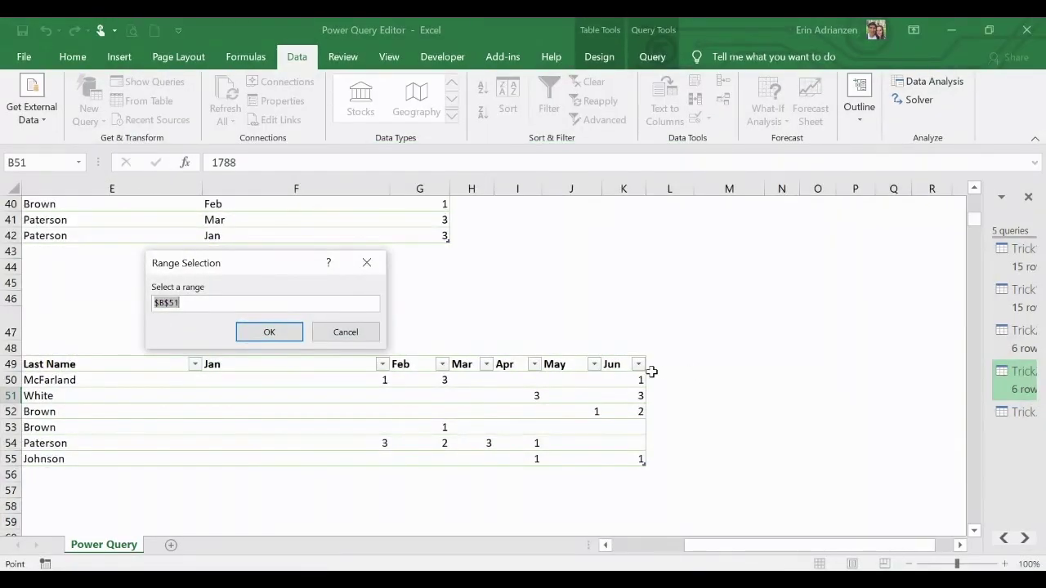
scroll(714, 367, "left", 1)
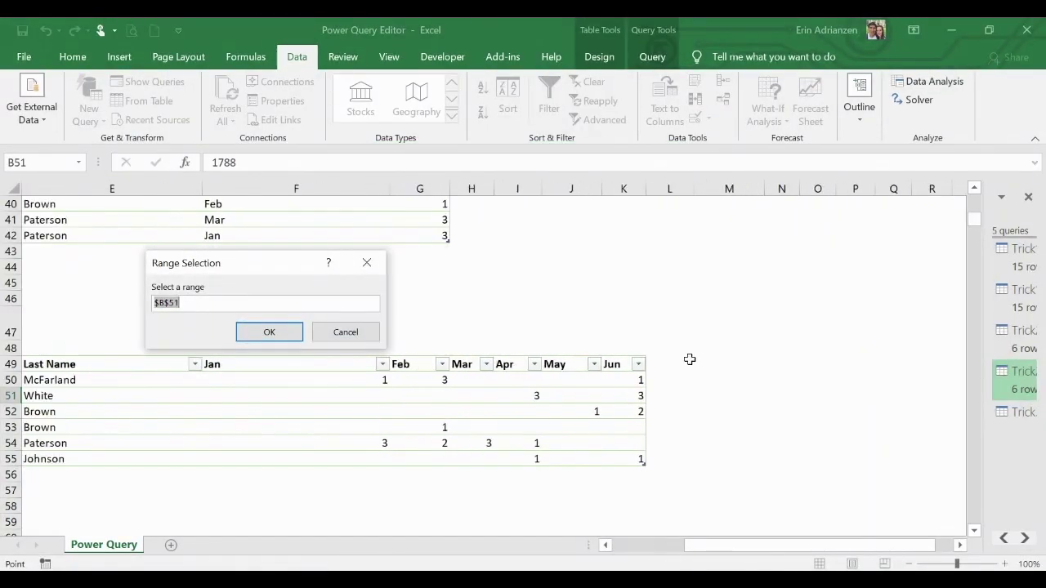
left_click(780, 362)
left_click(270, 331)
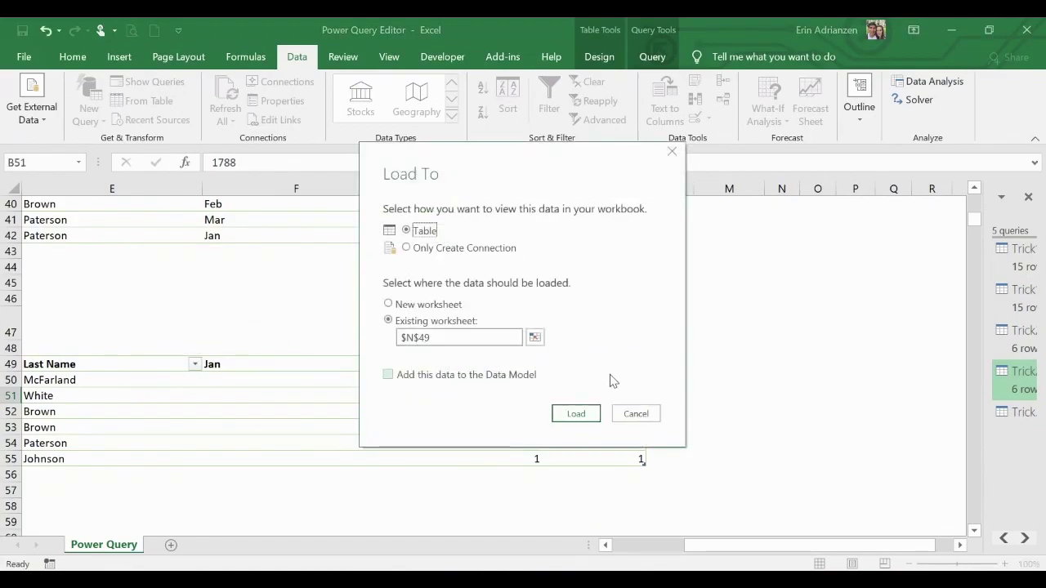
left_click(576, 413)
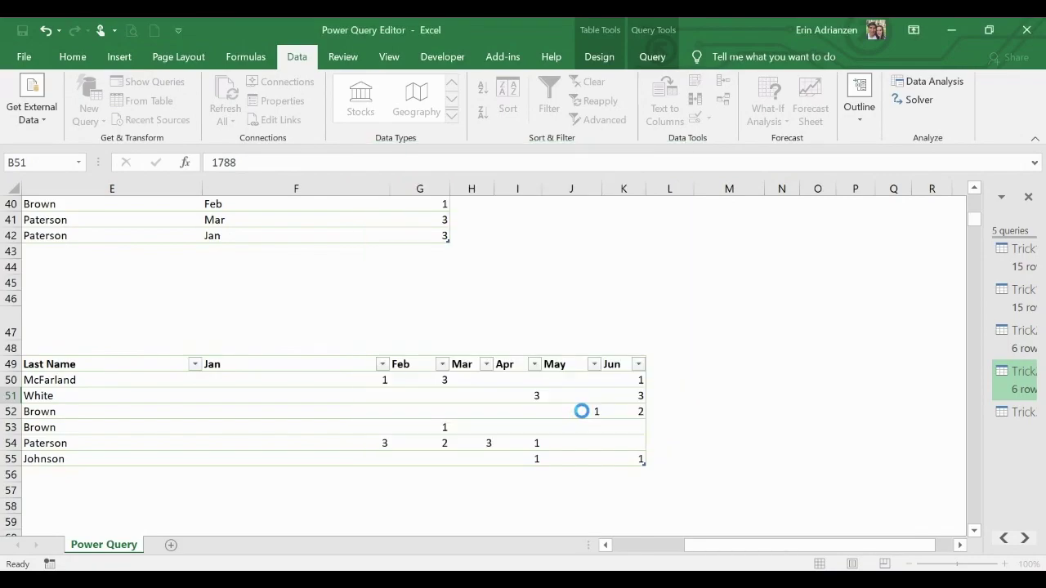
Review the loaded table with the replaced codes and go to the Multiply Columns section of the worksheet
left_click(72, 56)
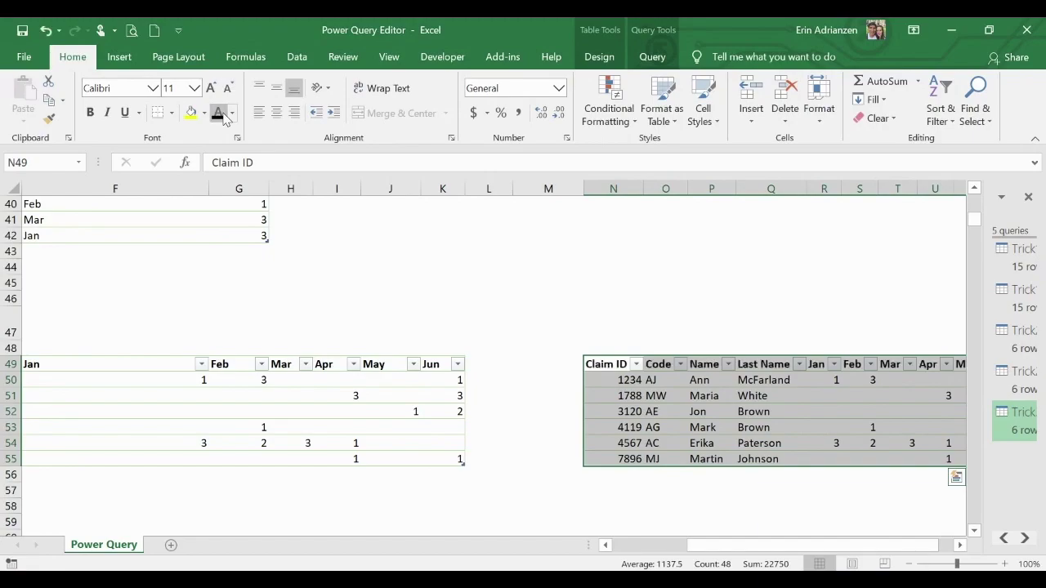
scroll(716, 415, "right", 1)
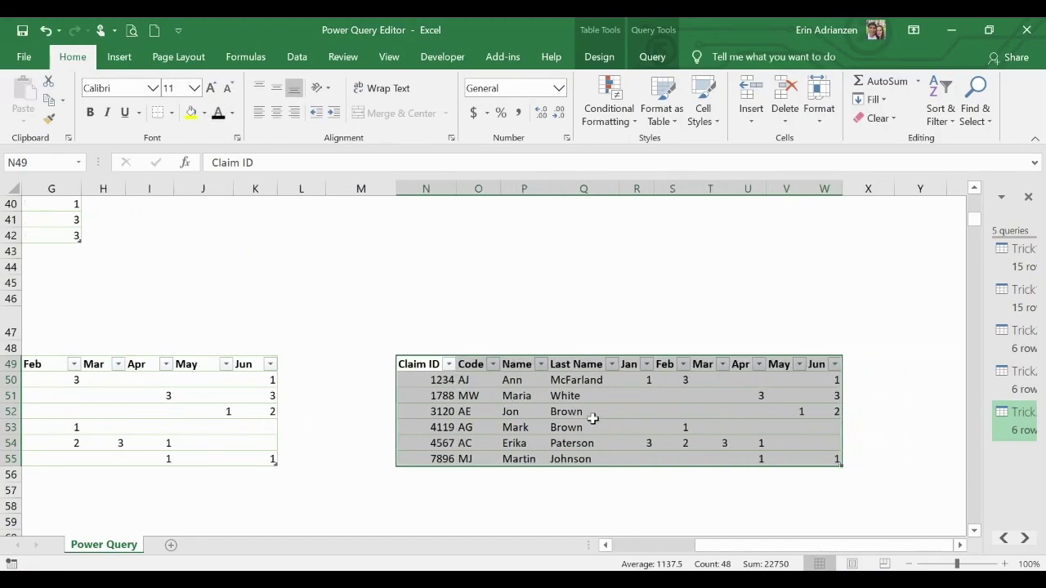
left_click(544, 428)
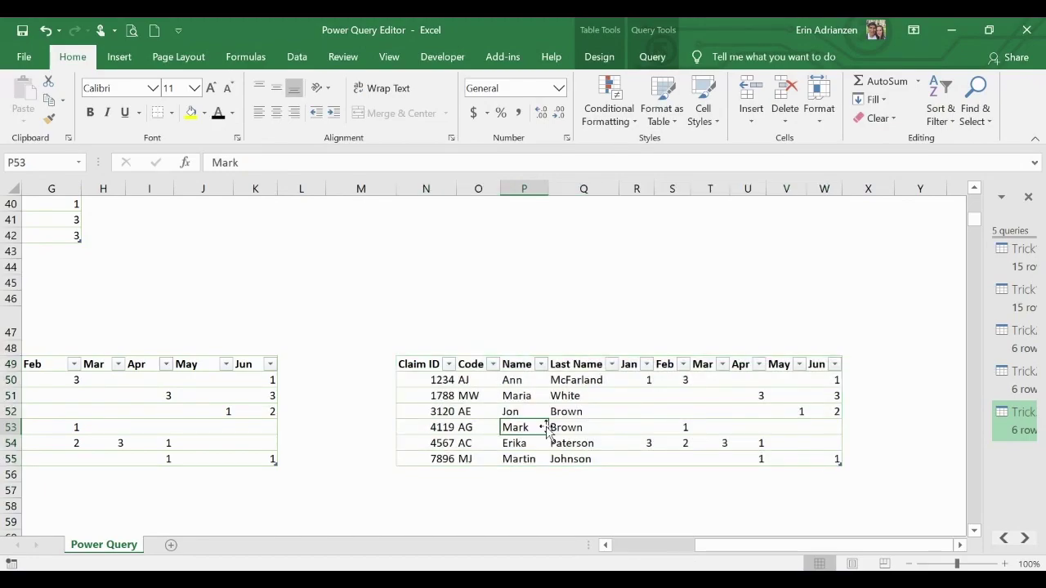
left_click(327, 427)
scroll(325, 431, "left", 5)
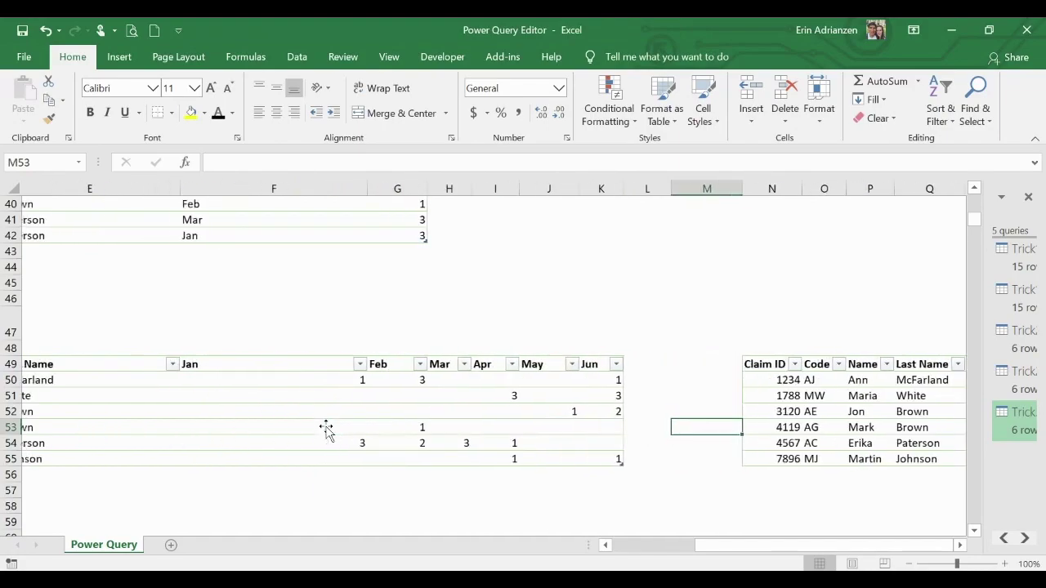
scroll(327, 428, "left", 2)
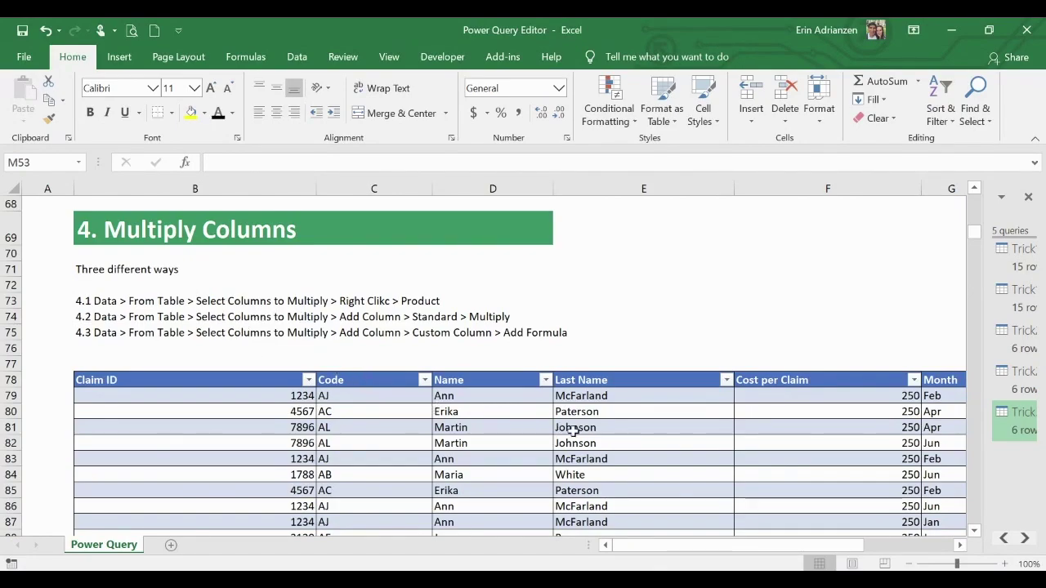
Open the claims table of the Multiply Columns section in the query editor
scroll(568, 429, "right", 5)
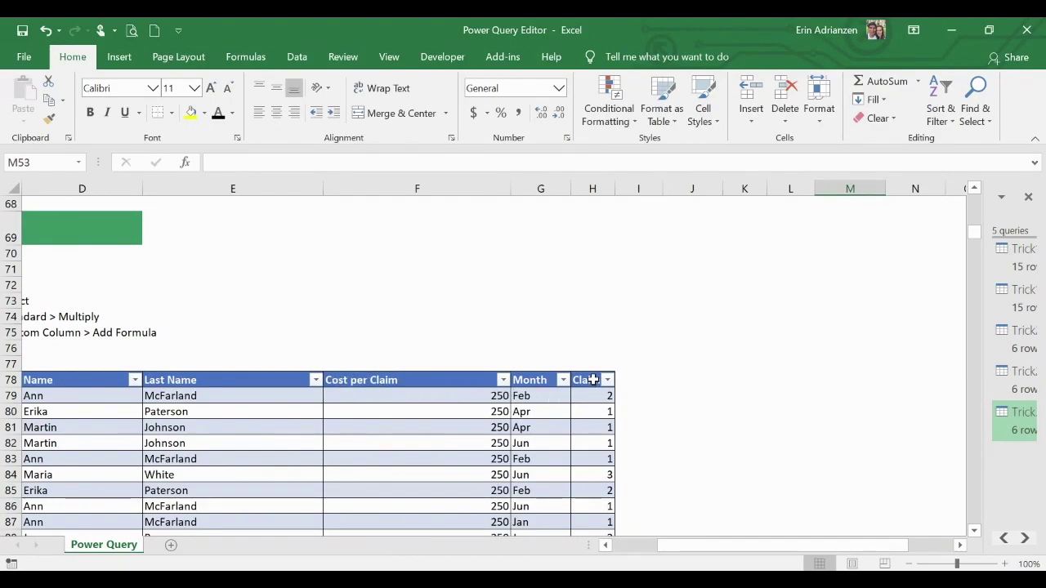
scroll(226, 430, "left", 5)
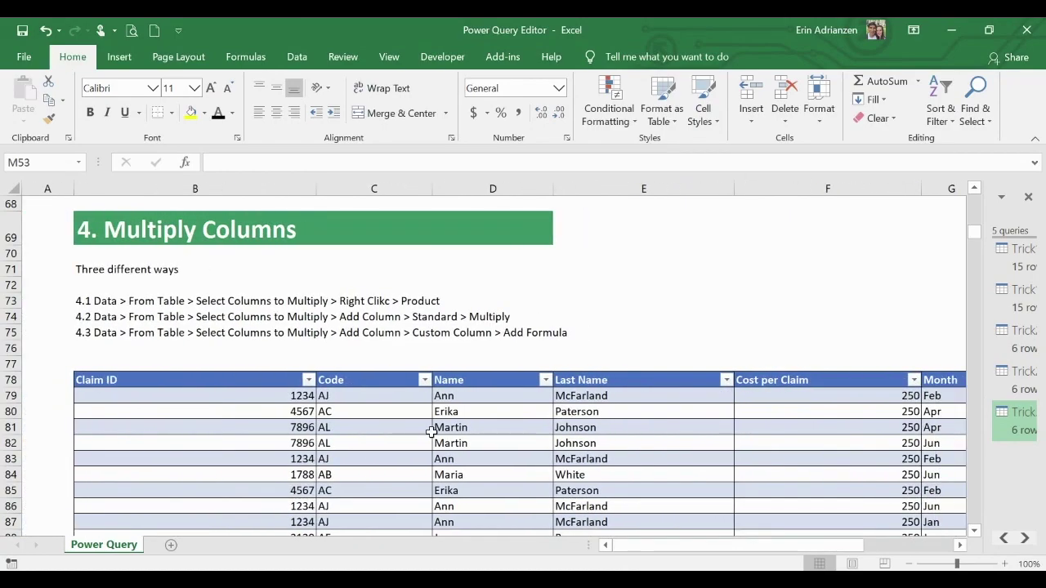
left_click(596, 445)
left_click(299, 61)
left_click(161, 105)
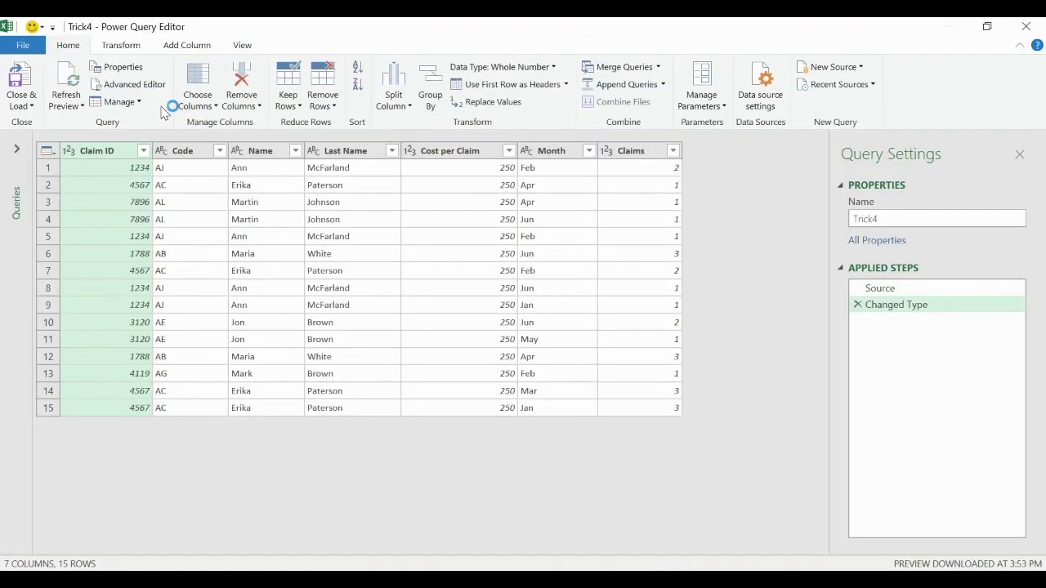
Try multiplying the Cost per Claim and Claims columns with the Product operation, and remove the added multiplication step
left_click(469, 159)
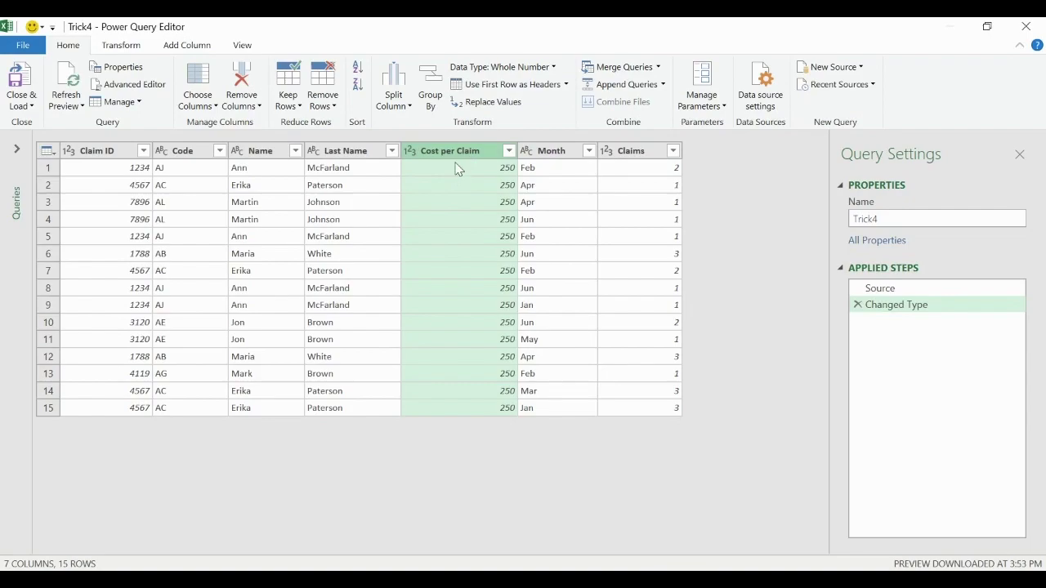
left_click(637, 153, "ctrl")
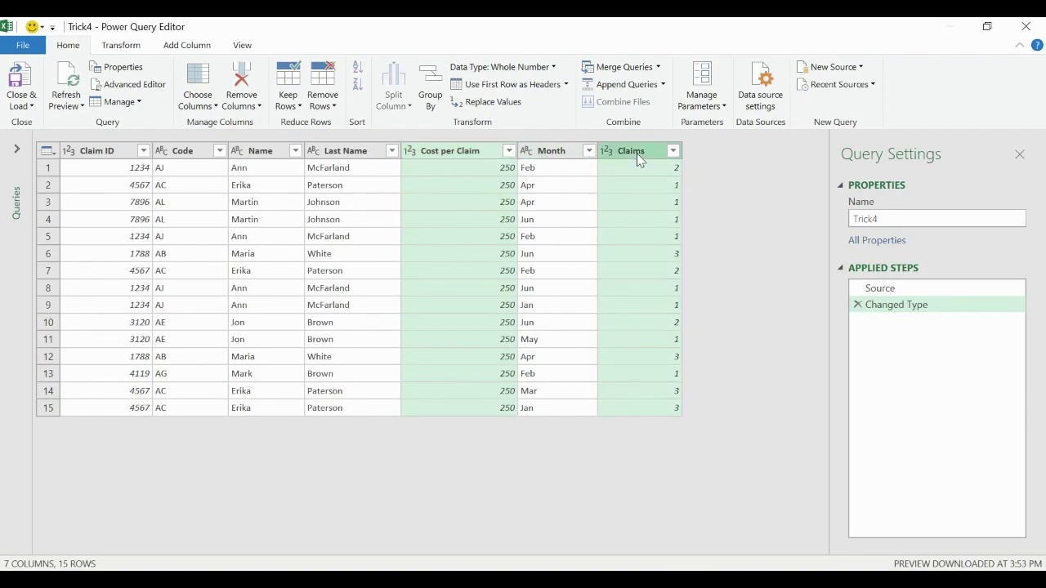
right_click(637, 153)
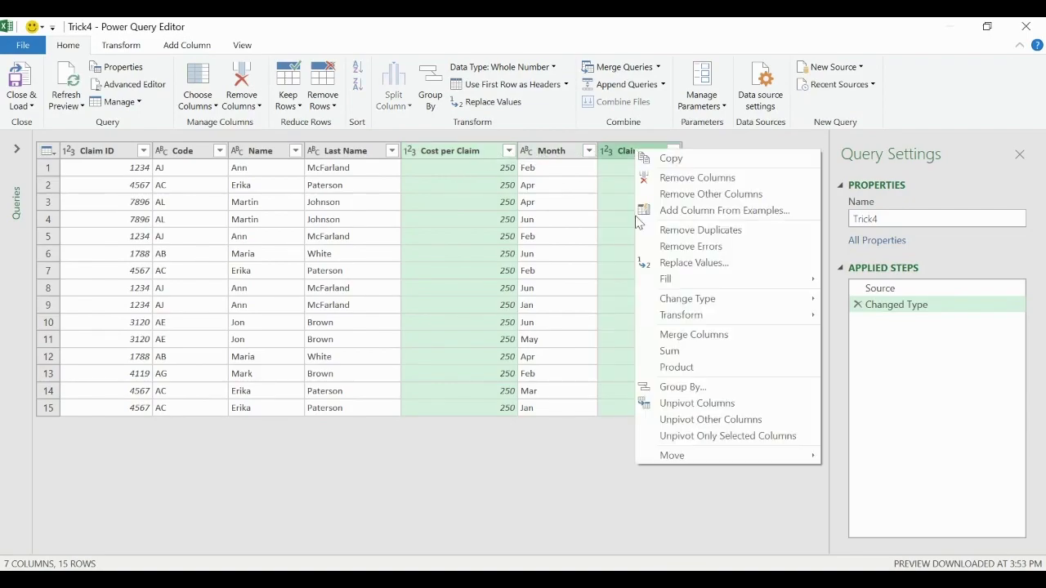
left_click(703, 370)
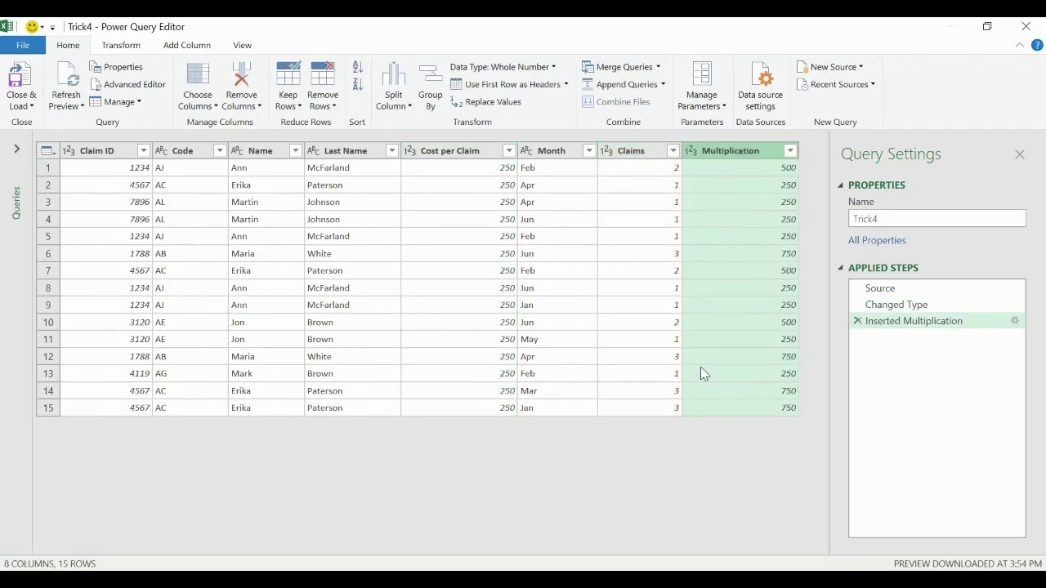
left_click(858, 321)
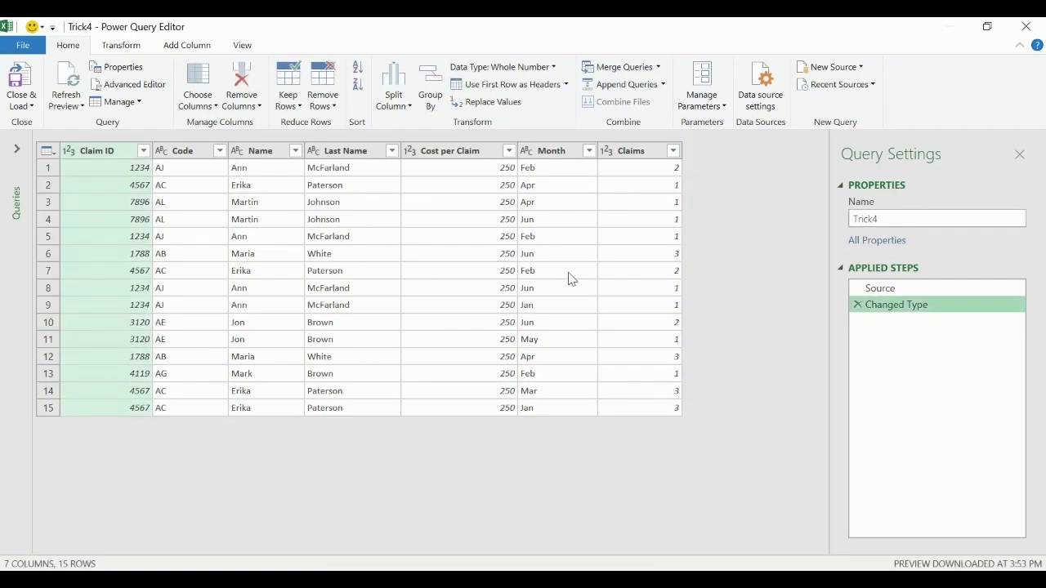
Try adding a column with the standard Multiply operation on Cost per Claim and Claims, and delete that query step
left_click(481, 160)
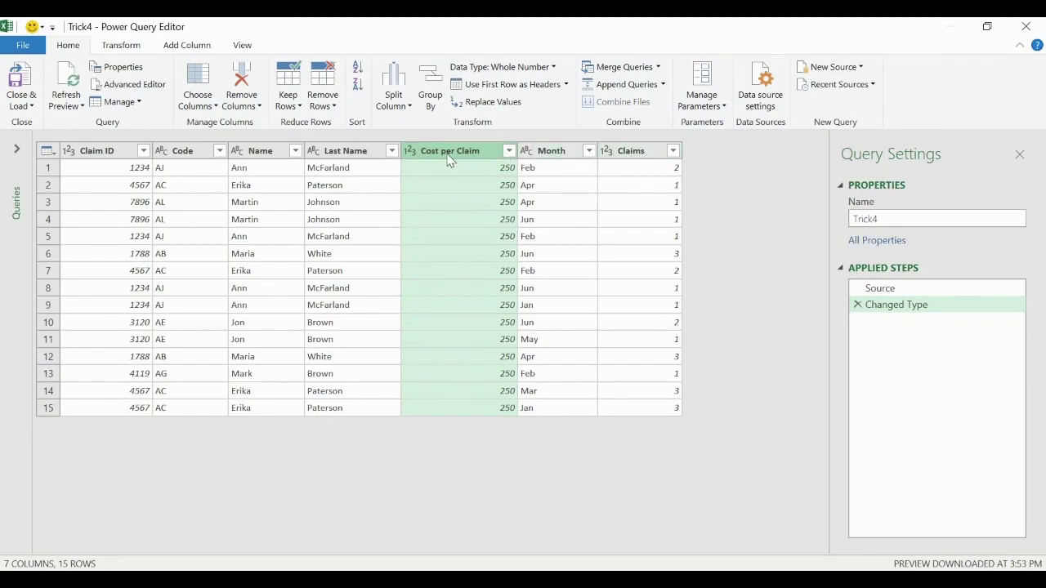
left_click(639, 158, "ctrl")
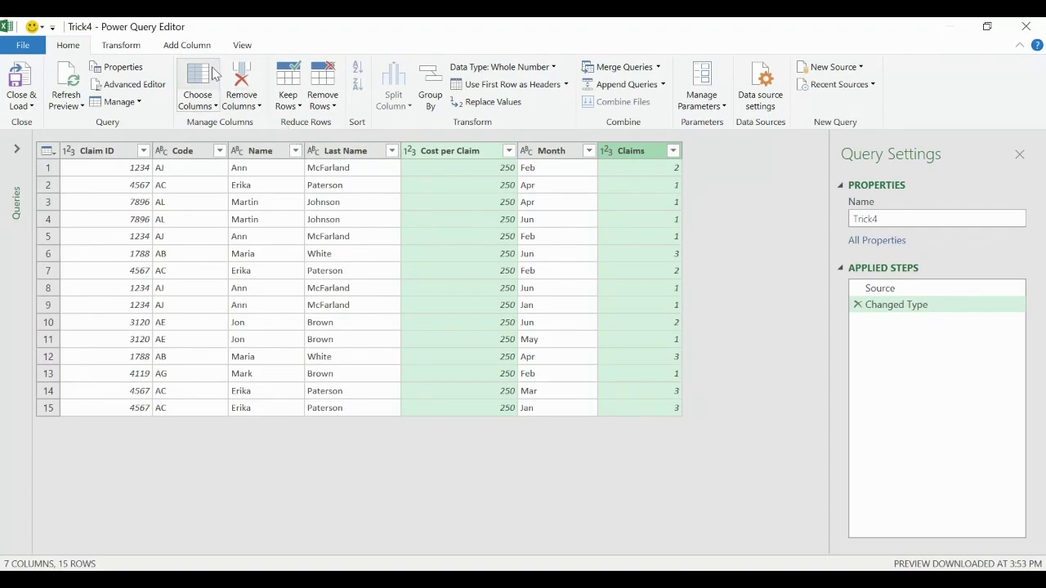
left_click(188, 45)
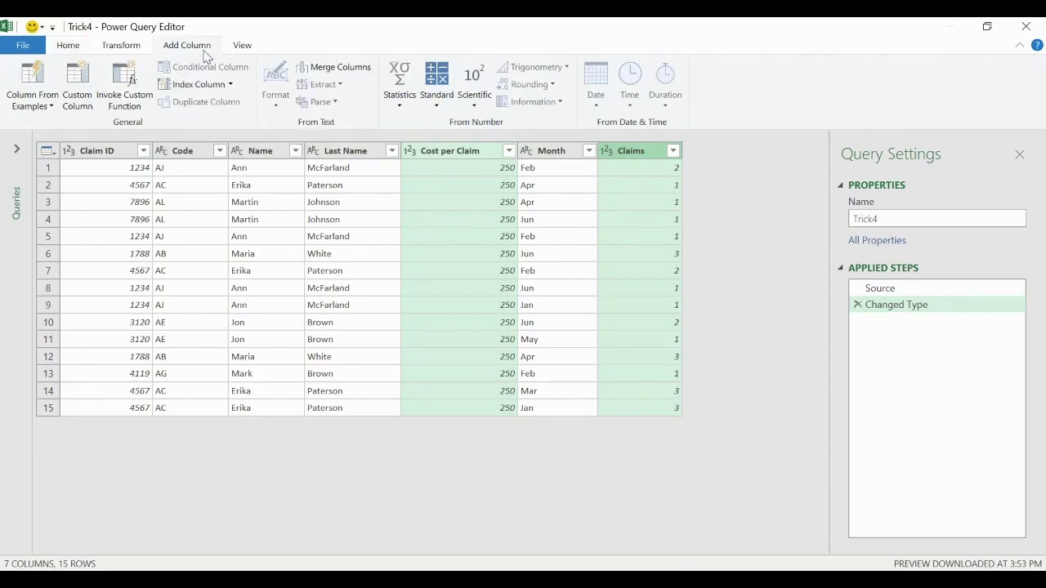
left_click(438, 110)
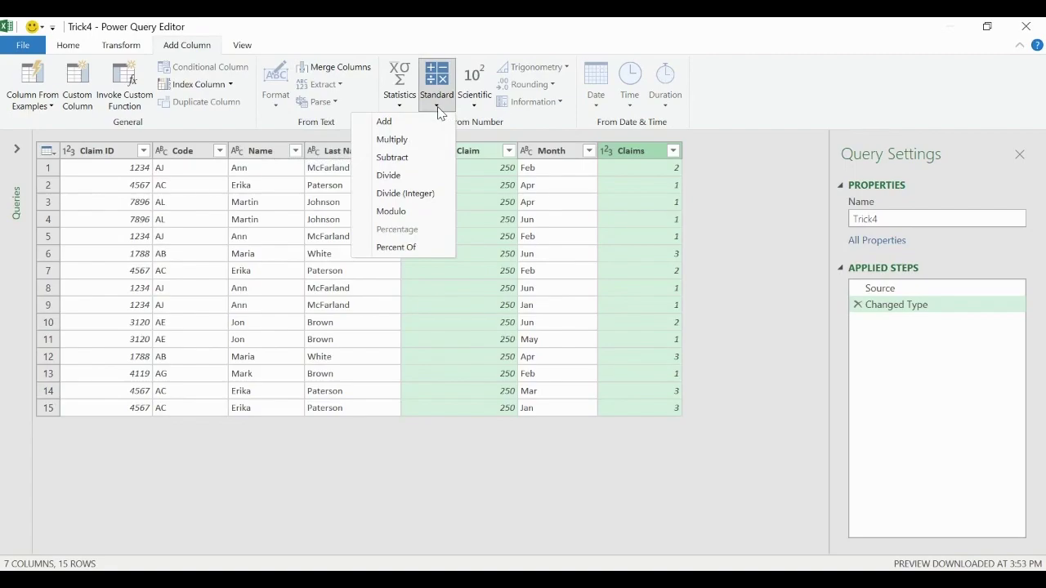
left_click(408, 142)
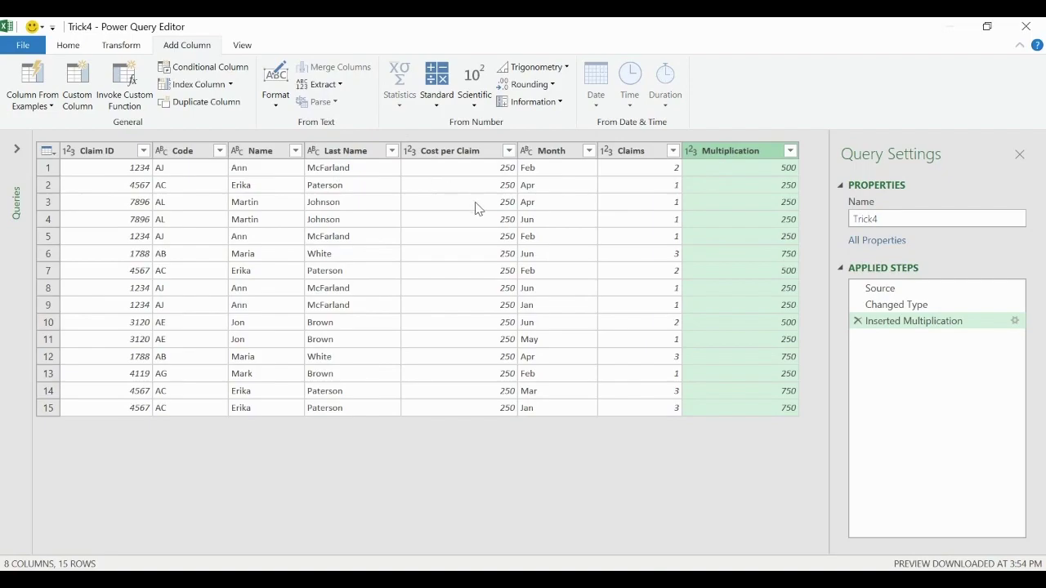
left_click(857, 322)
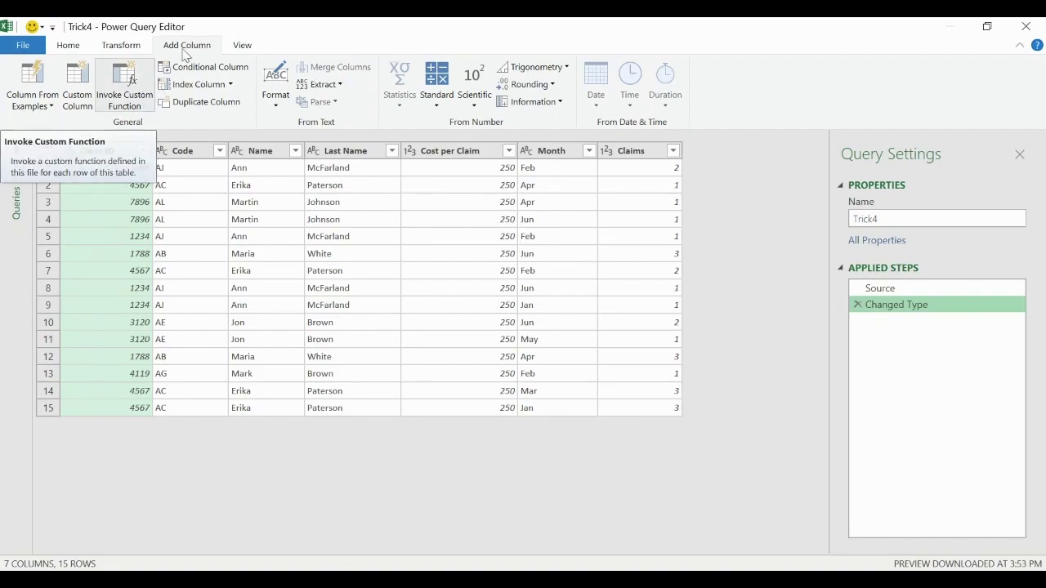
Add a custom column with the formula =[Cost per Claim]*[Claims]
left_click(93, 80)
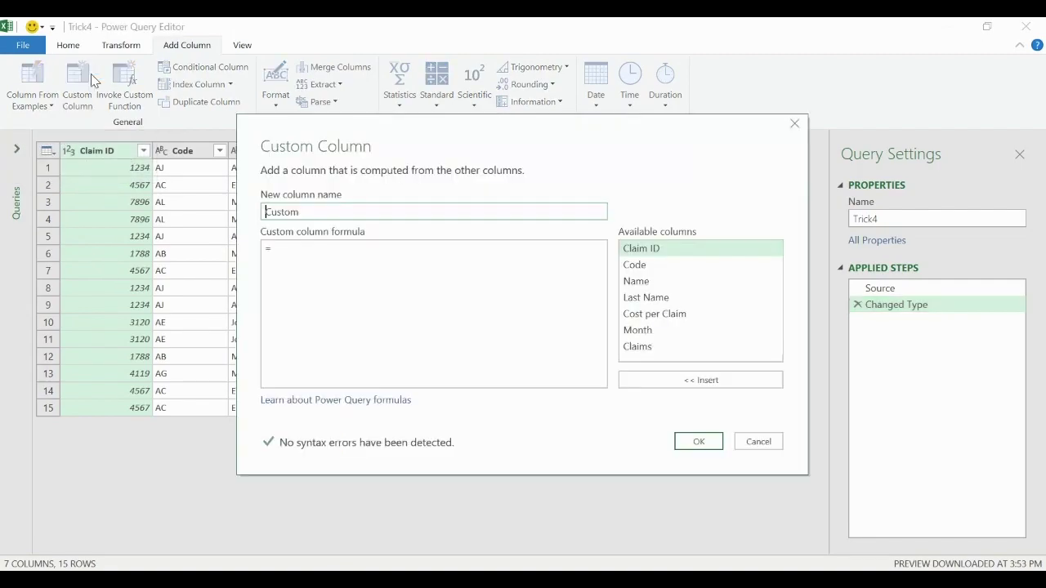
left_click(567, 250)
left_click_drag(602, 128, 765, 183)
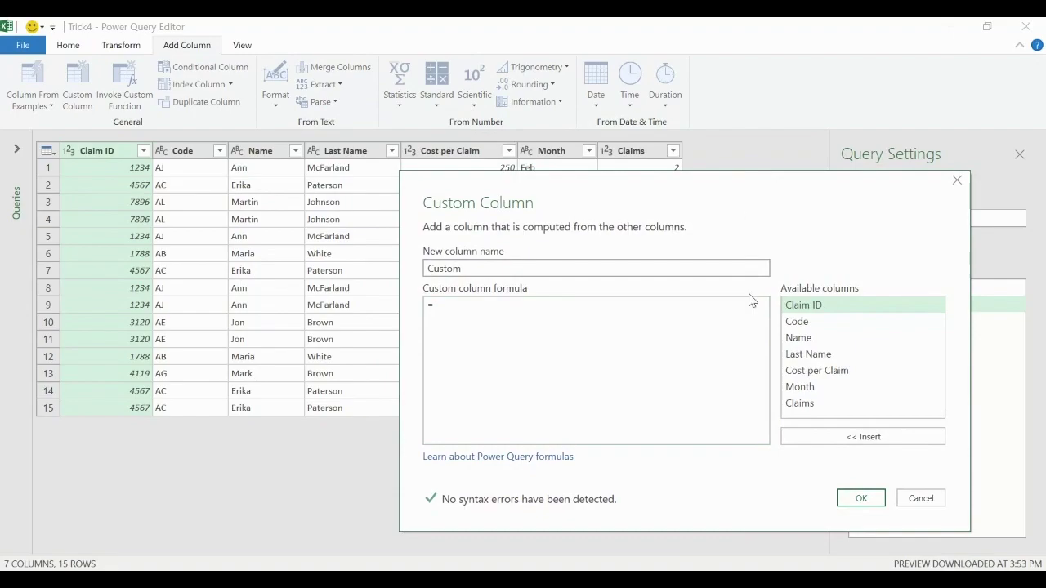
double_click(834, 372)
type("*")
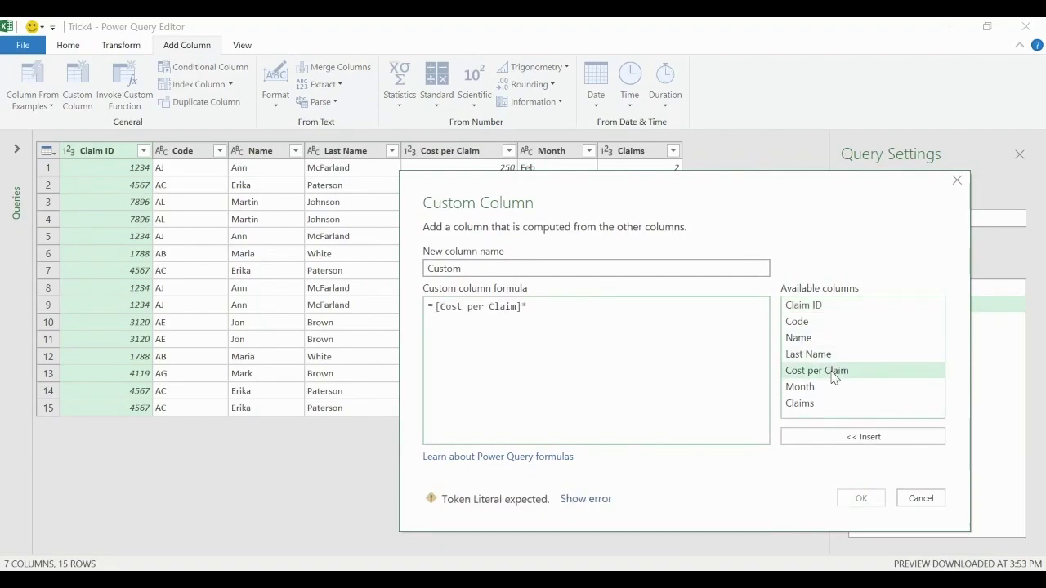
double_click(818, 403)
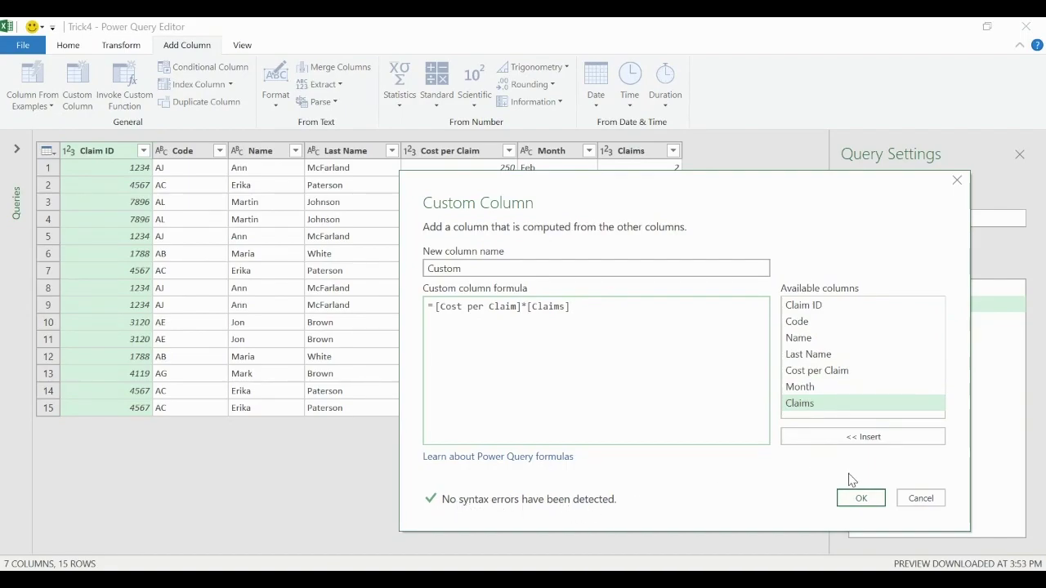
left_click(862, 502)
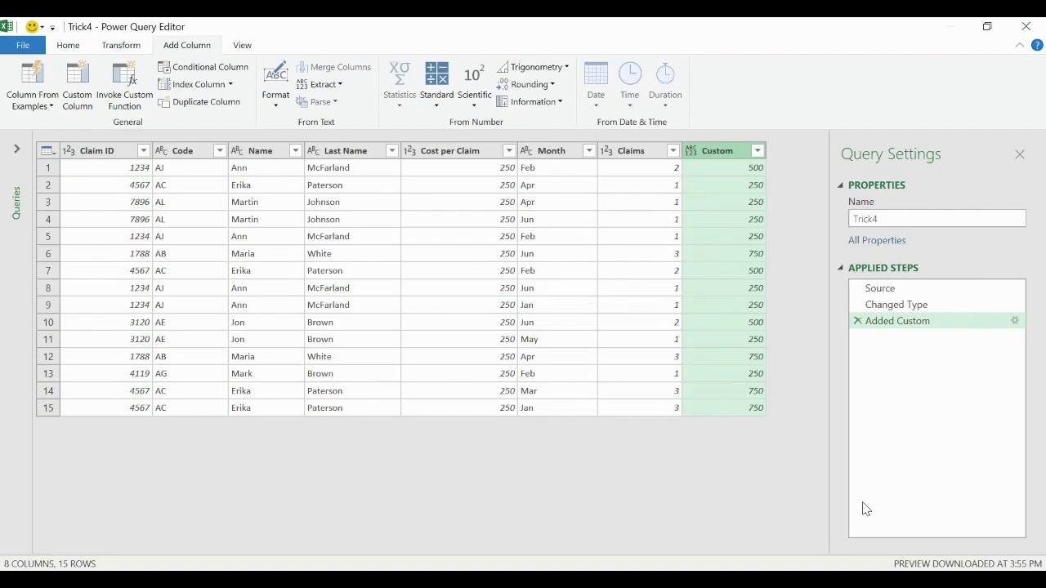
Rename the new custom column as Total Claim Cost
double_click(722, 151)
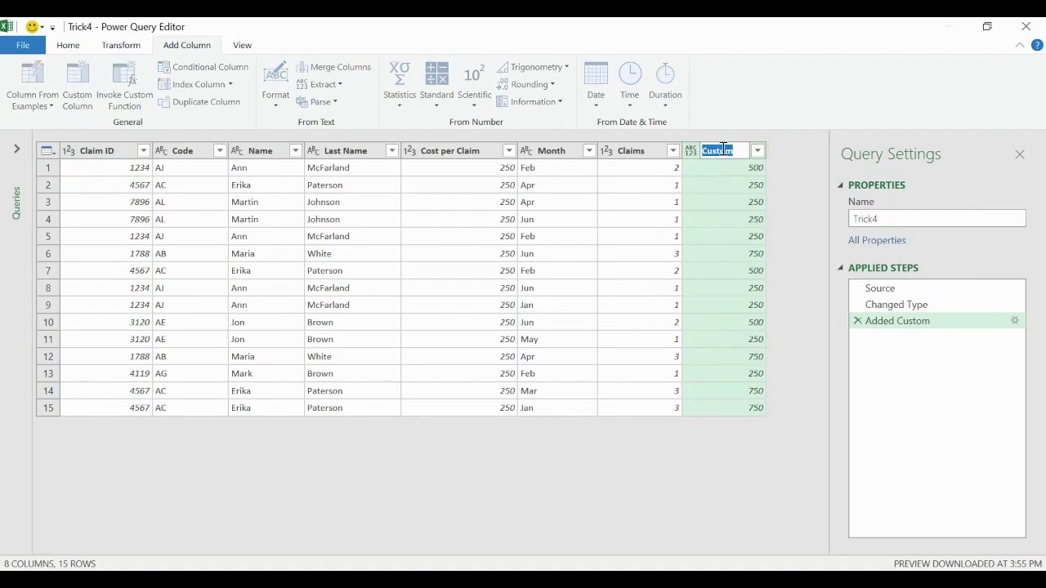
type("Total Claim Cost")
key("Return")
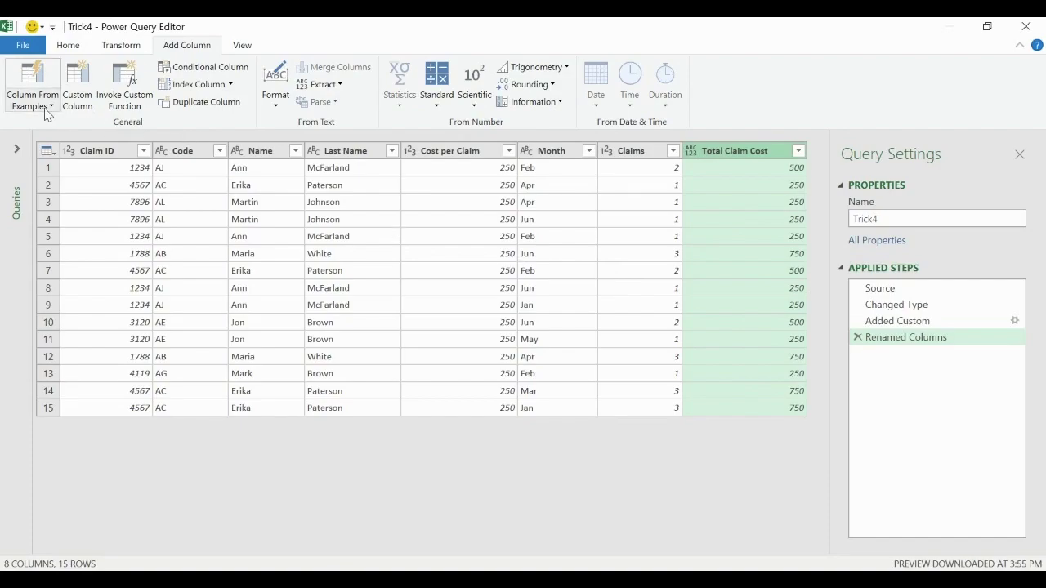
Close the query editor and load the Trick4 result as a table in the existing worksheet at cell K78
left_click(78, 49)
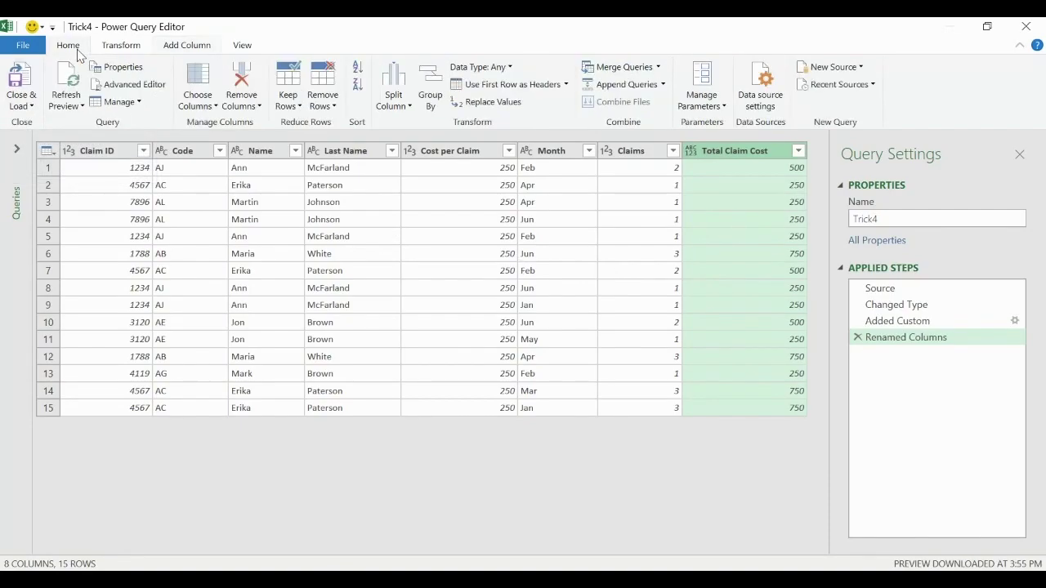
left_click(31, 106)
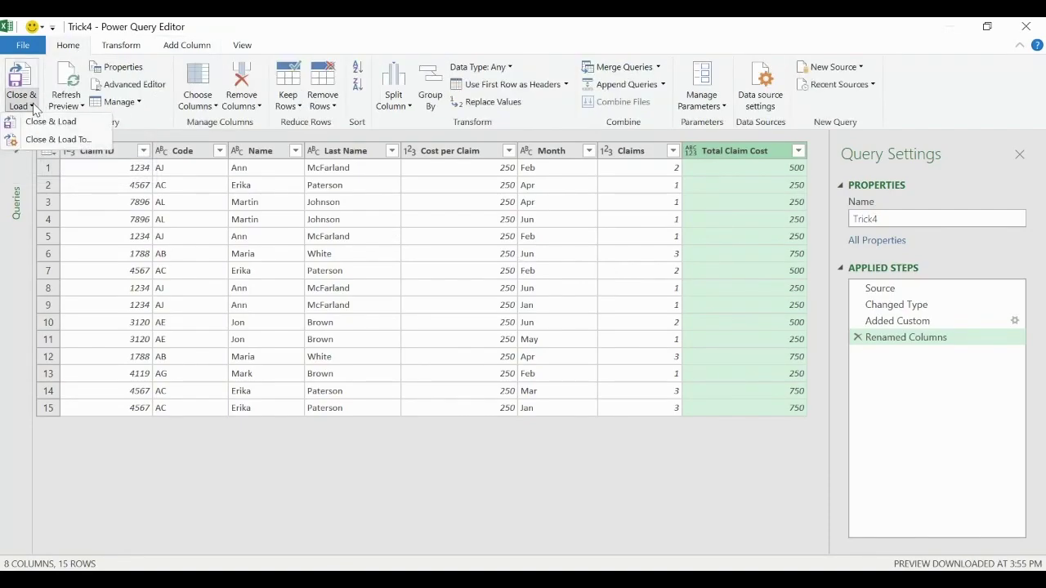
left_click(74, 141)
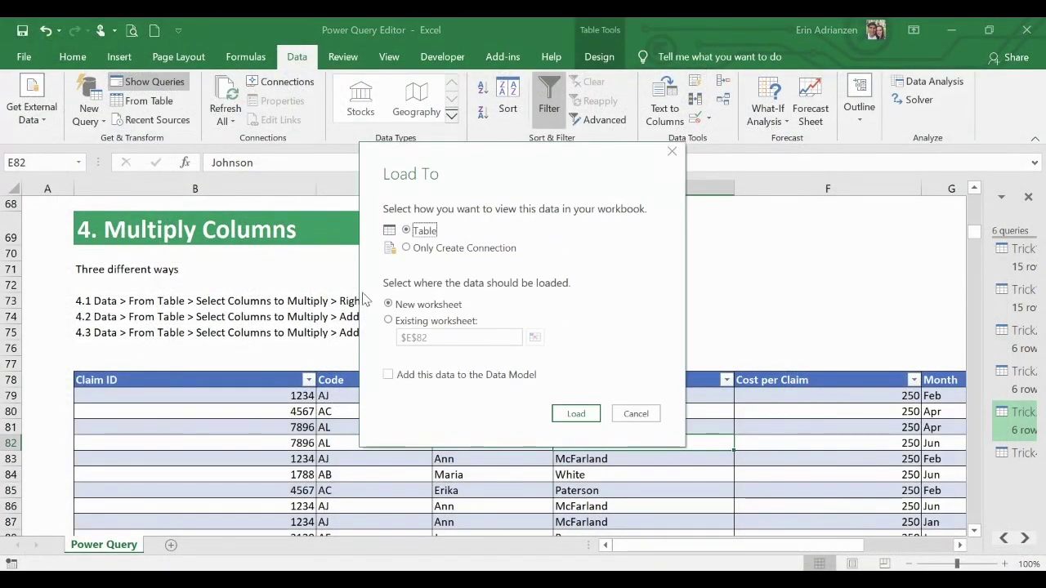
left_click(389, 321)
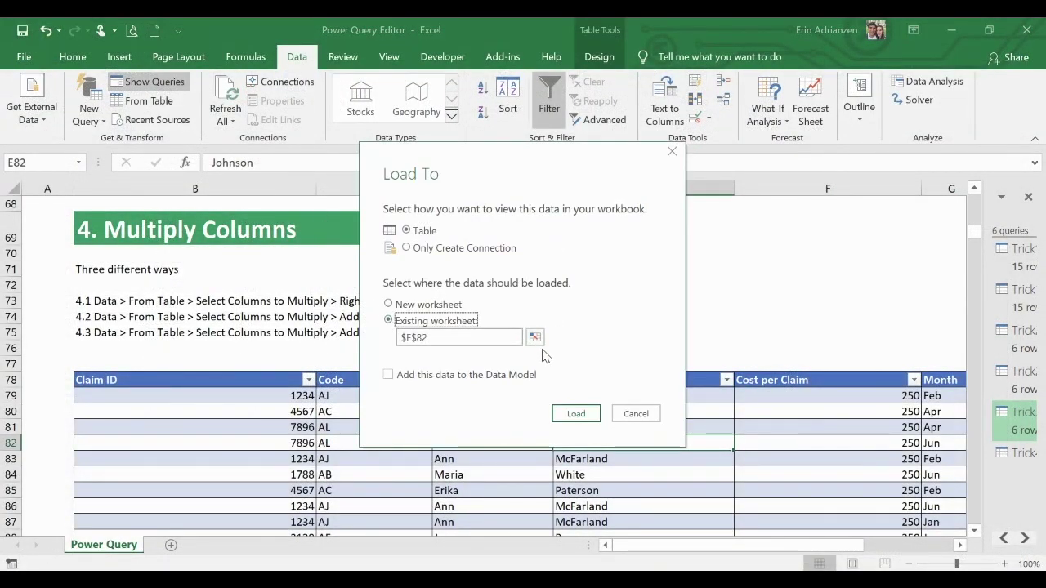
left_click(535, 337)
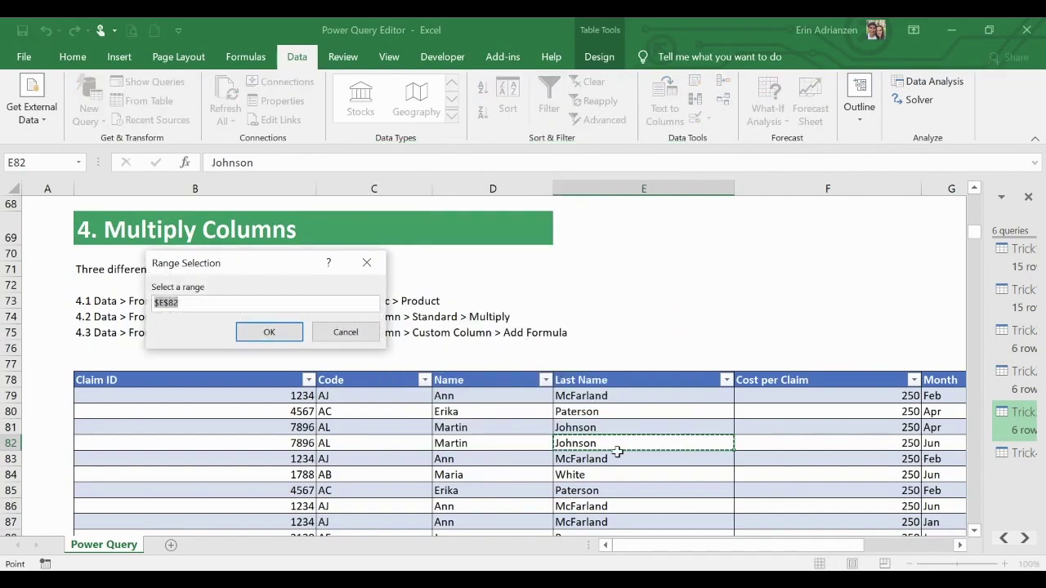
scroll(615, 450, "right", 5)
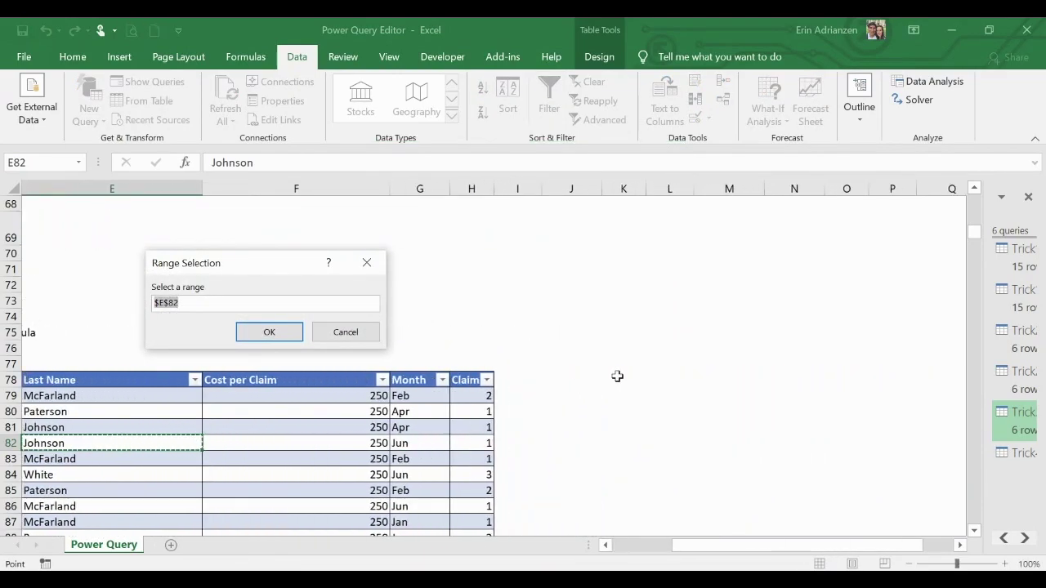
left_click(619, 376)
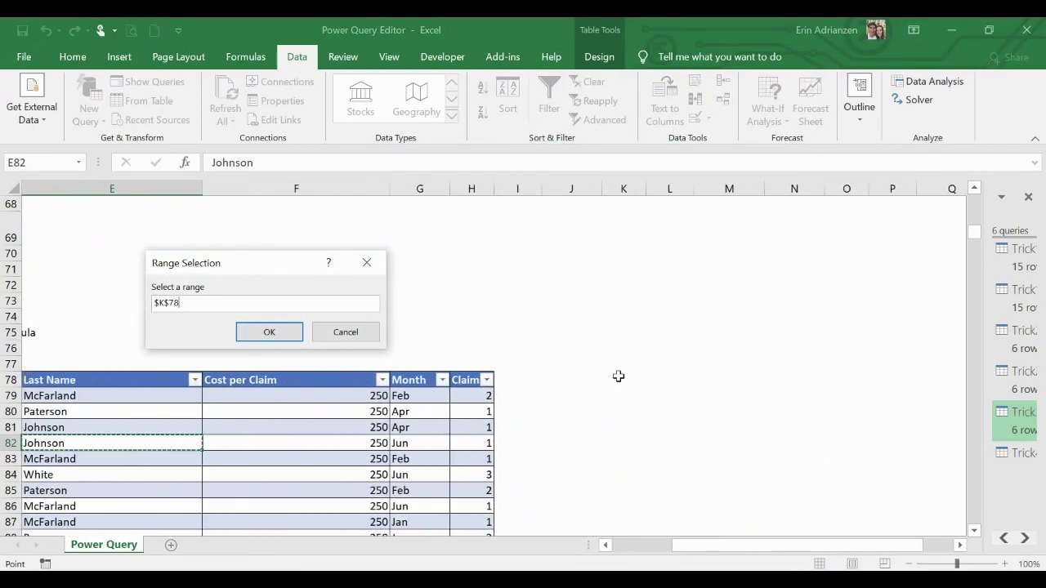
left_click(265, 332)
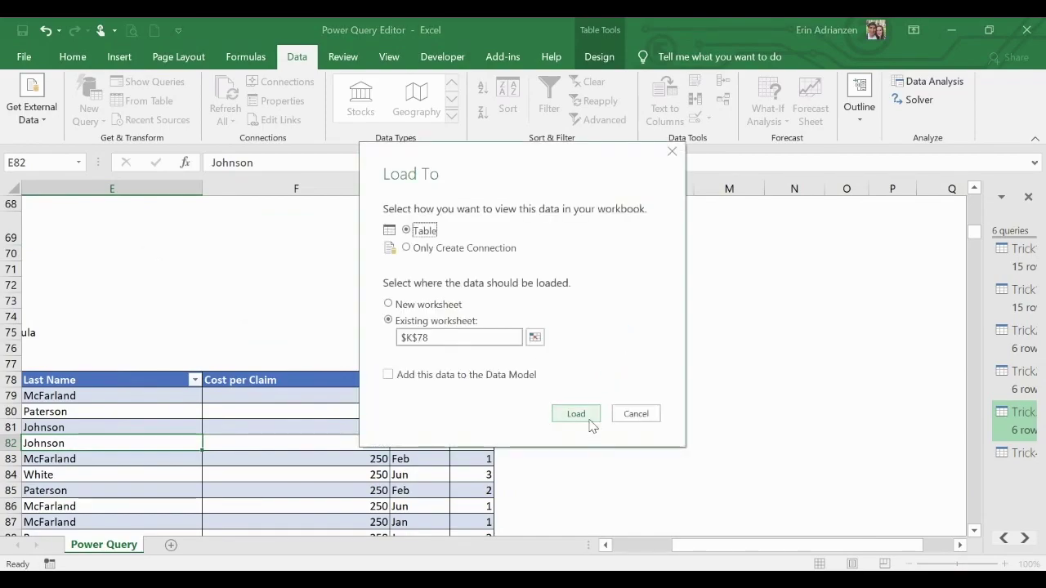
left_click(587, 418)
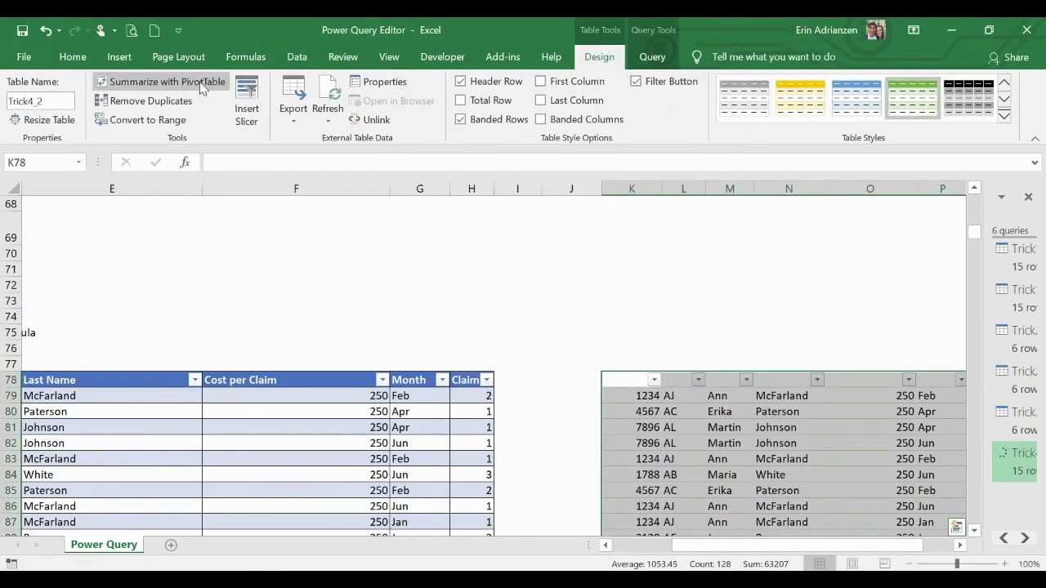
Review the loaded table with its Total Claim Cost column and go to the Code header in the Join/Merge Columns section
left_click(75, 58)
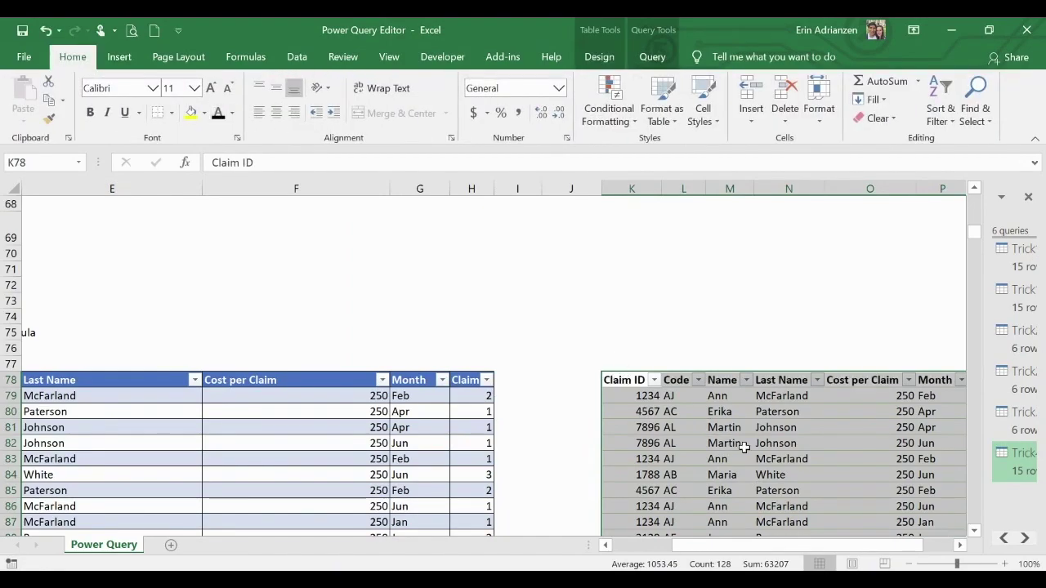
scroll(743, 446, "right", 3)
scroll(626, 431, "down", 3)
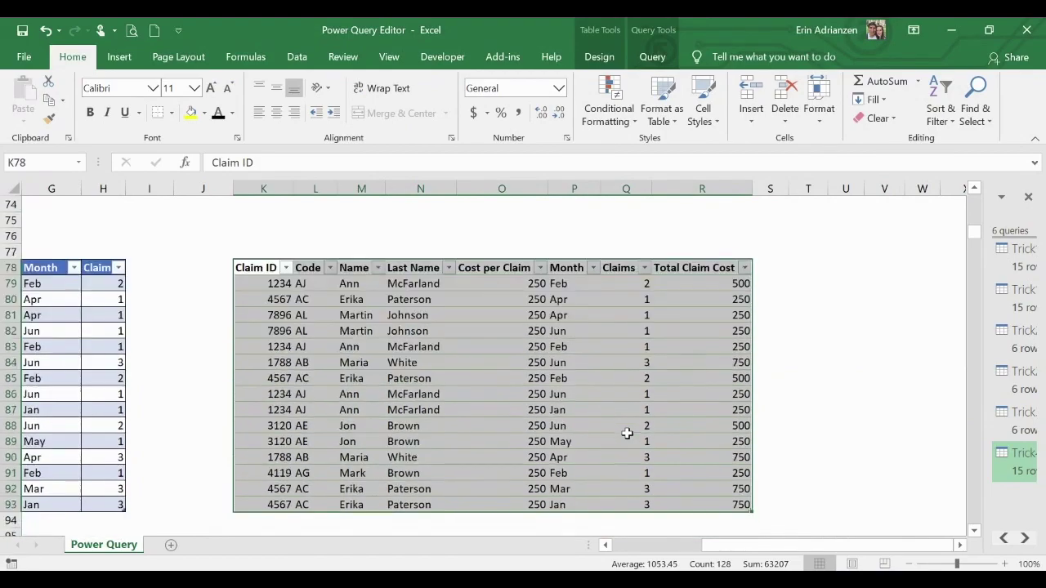
scroll(398, 308, "left", 5)
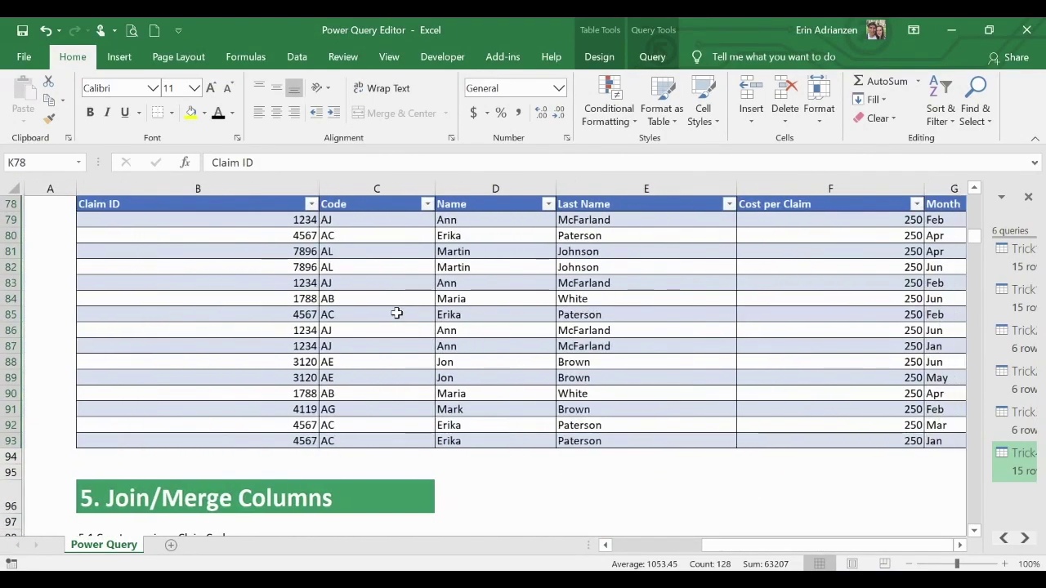
scroll(400, 310, "up", 2)
scroll(402, 313, "up", 2)
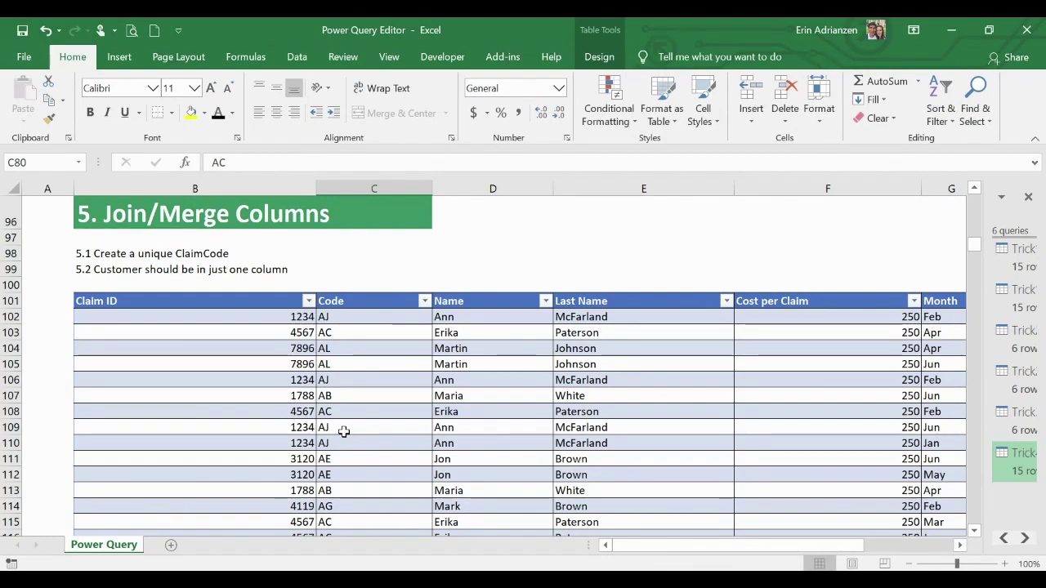
left_click(339, 301)
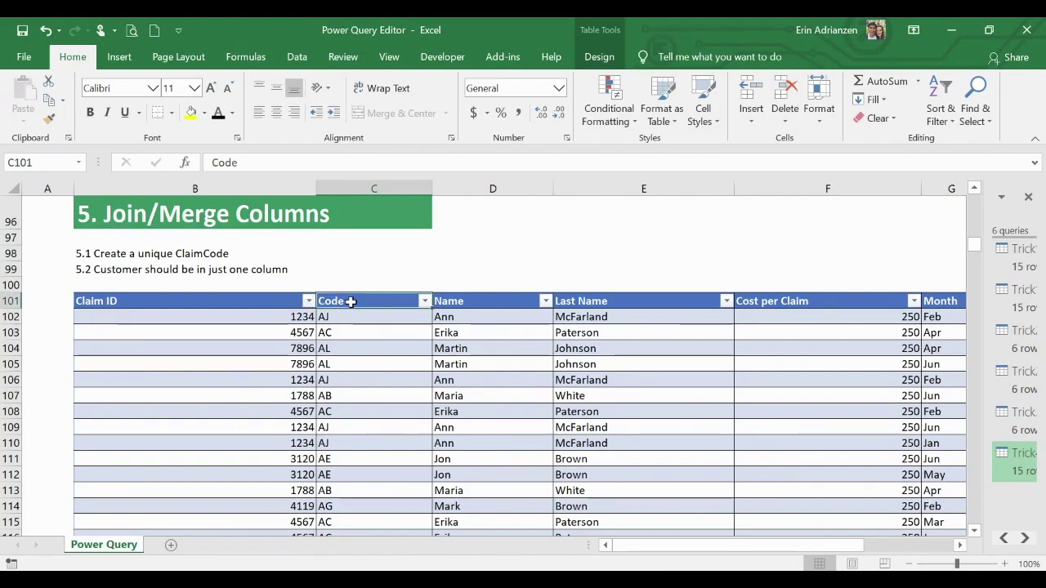
Examine the Claim ID and Code columns and the Name and Last Name columns of the Join/Merge Columns table
left_click(483, 304)
left_click(640, 303)
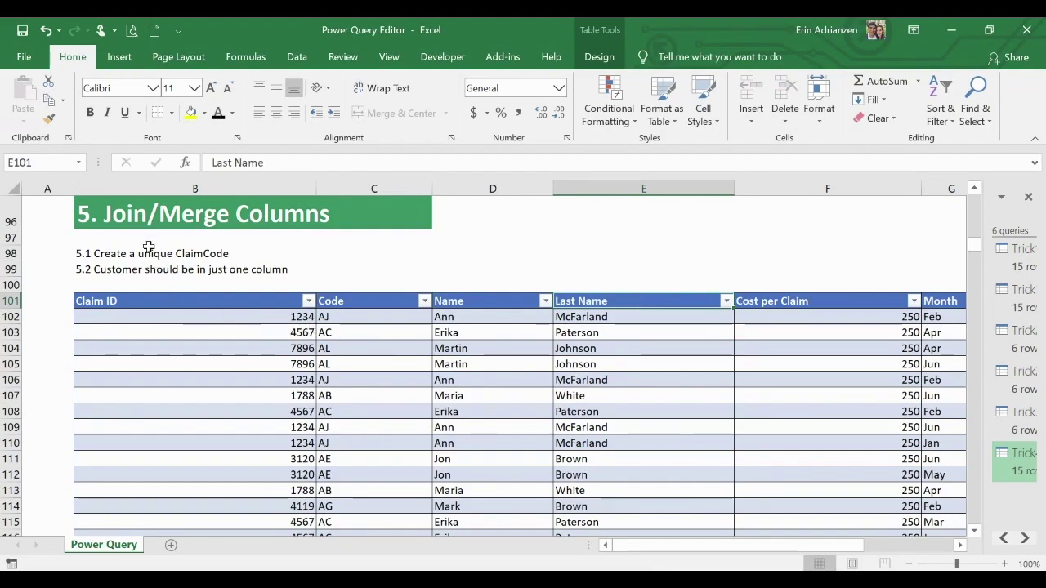
left_click_drag(230, 299, 360, 383)
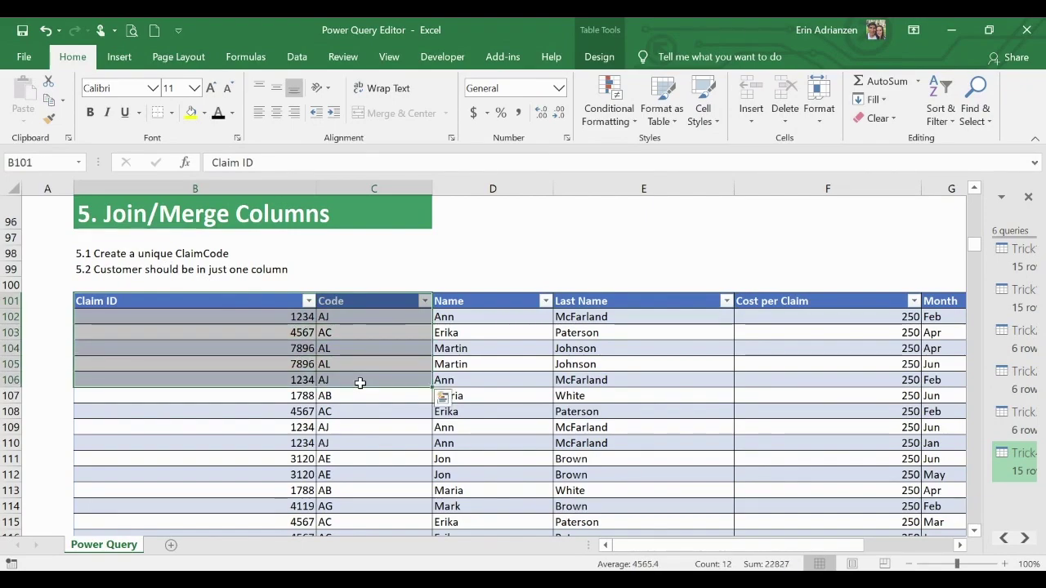
left_click(331, 365)
scroll(104, 281, "right", 1)
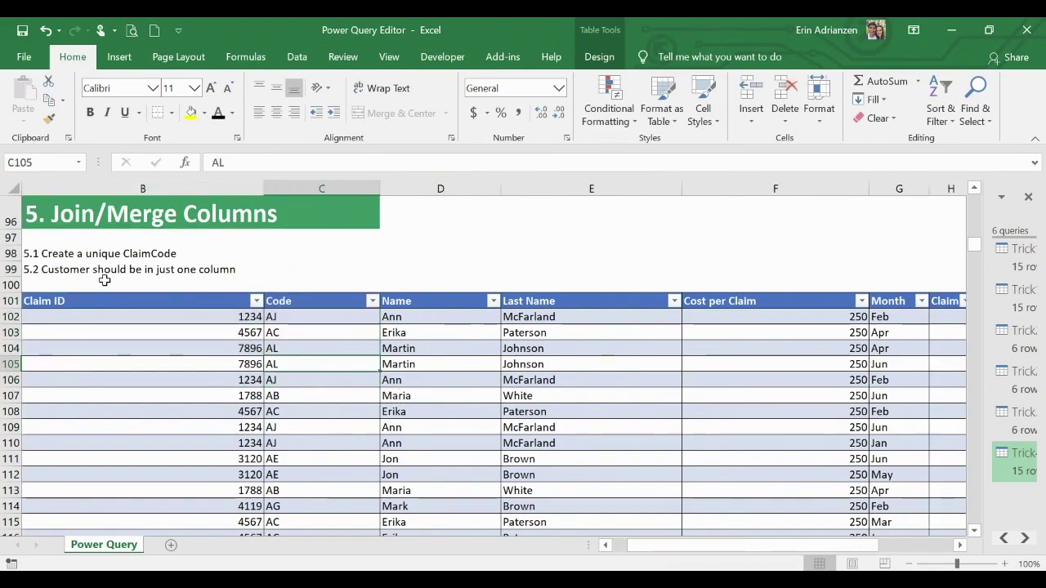
left_click(478, 301)
left_click_drag(497, 301, 615, 382)
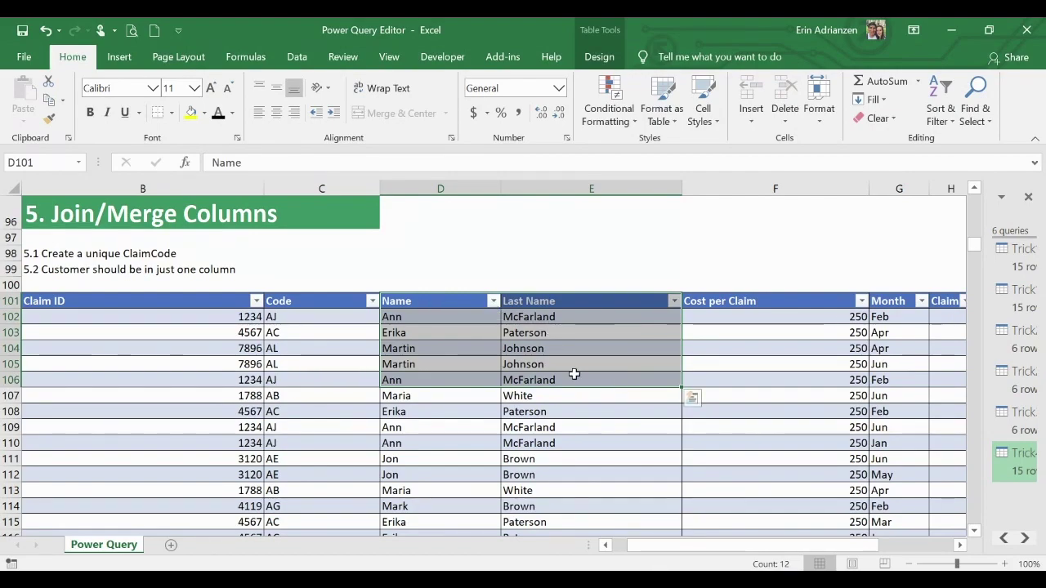
left_click(576, 380)
scroll(568, 396, "right", 3)
scroll(514, 401, "left", 4)
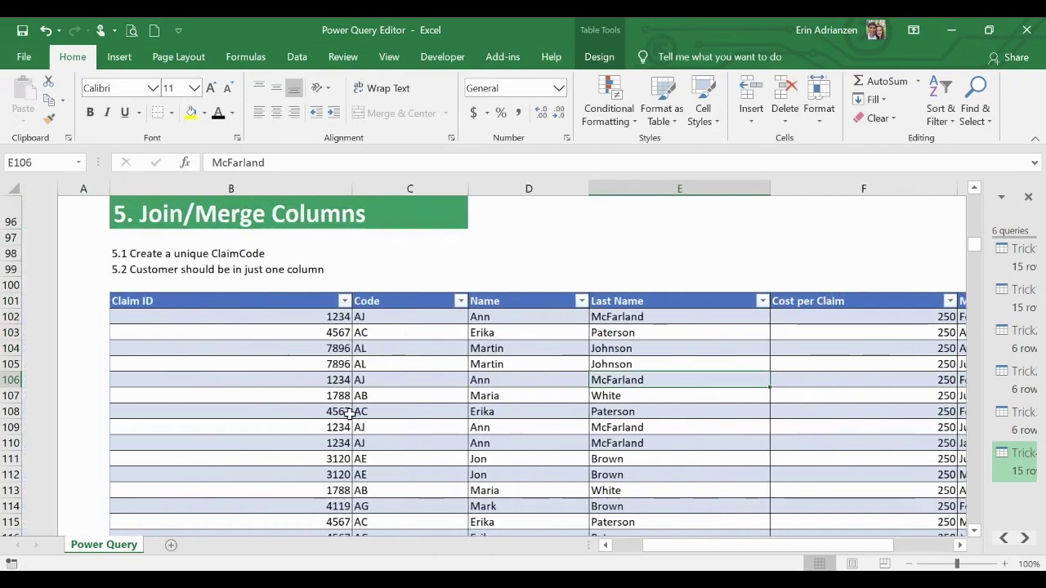
Open the Join/Merge Columns claims table in the Power Query Editor as a new query
left_click(423, 431)
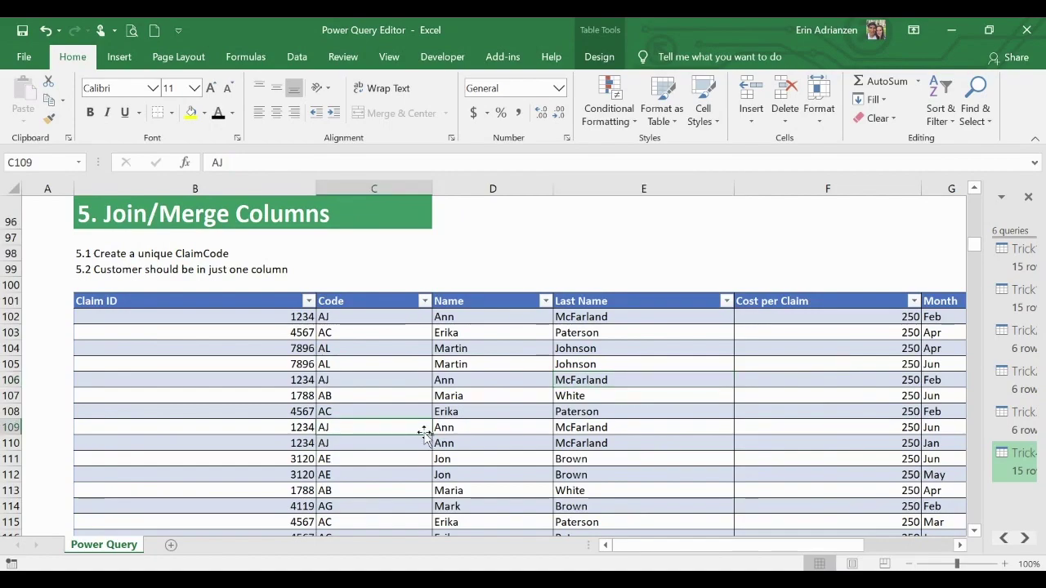
left_click(298, 57)
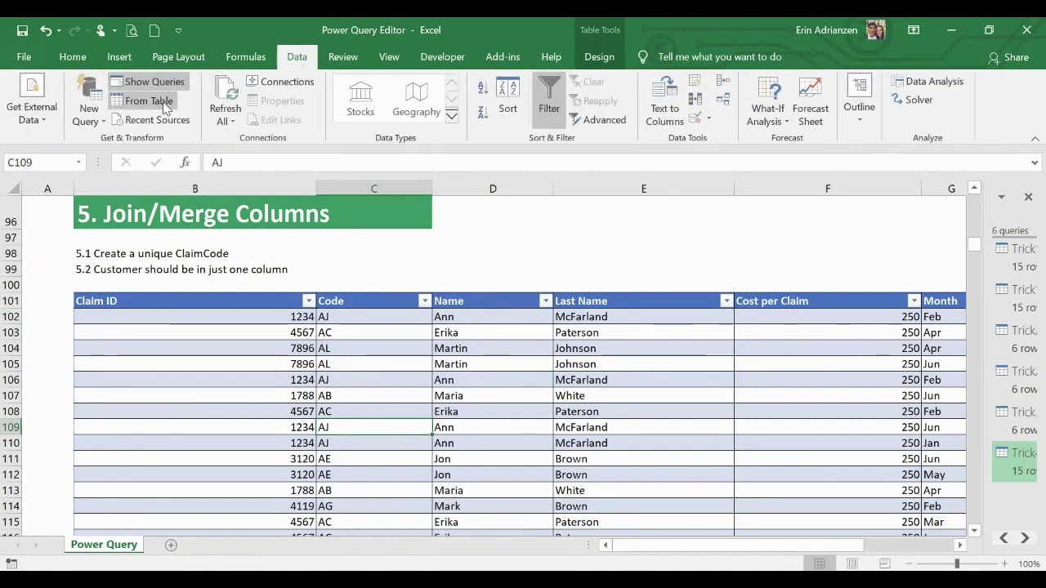
left_click(163, 102)
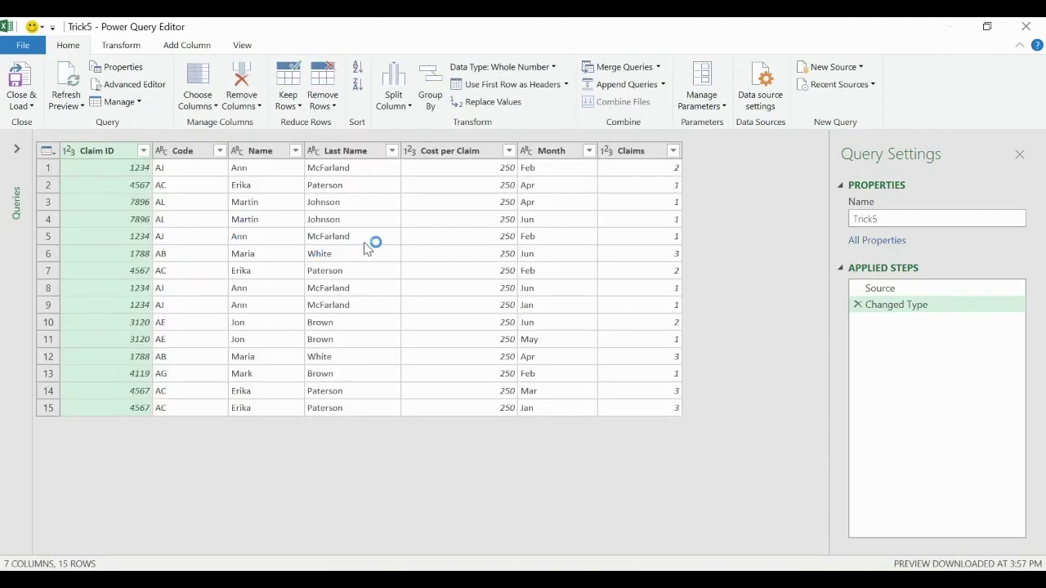
Merge the Claim ID and Code columns using a custom hyphen (-) separator, keeping the default column name Merged
left_click(187, 158, "ctrl")
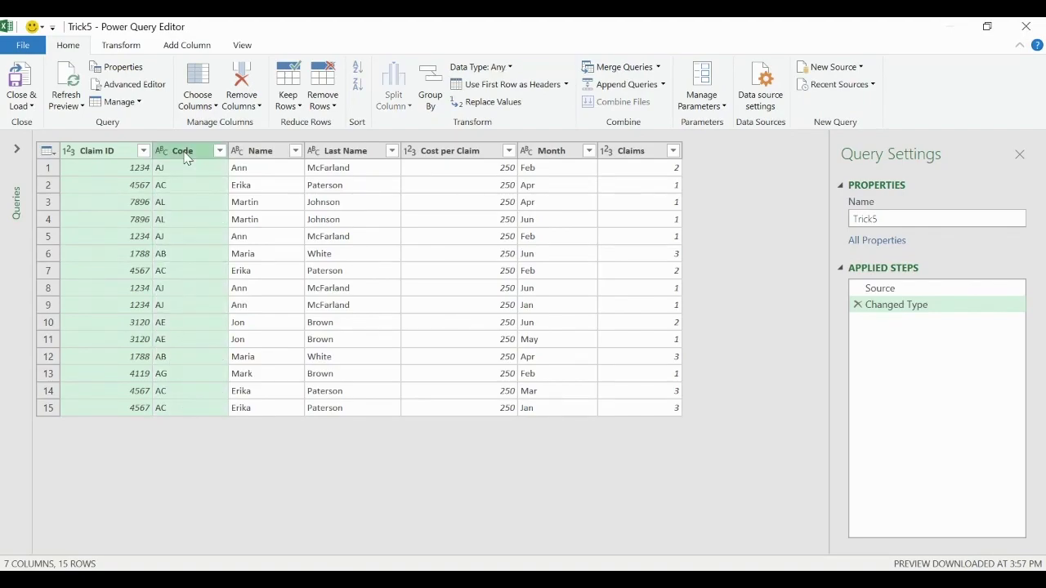
right_click(188, 156)
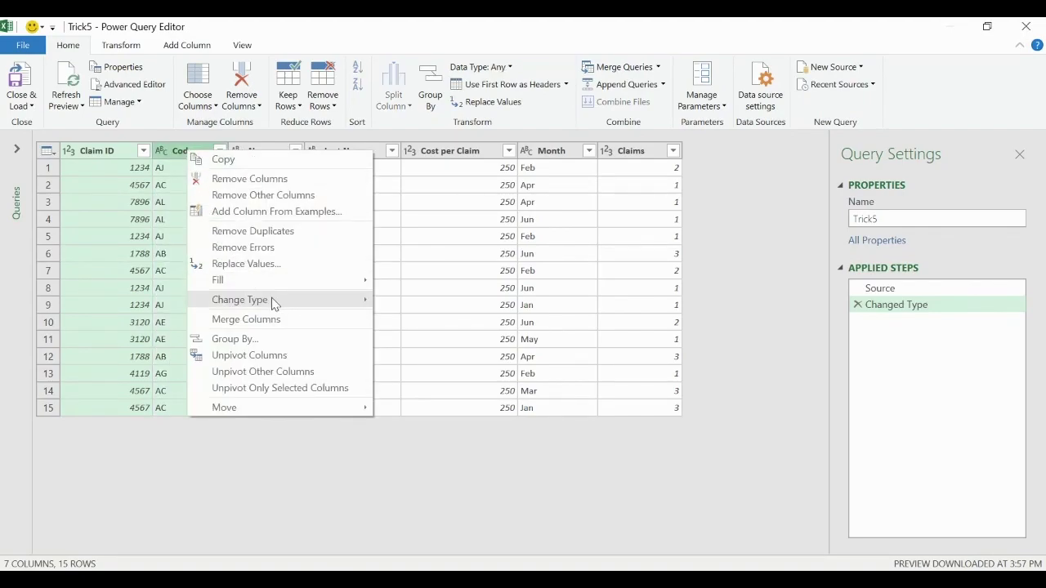
left_click(262, 321)
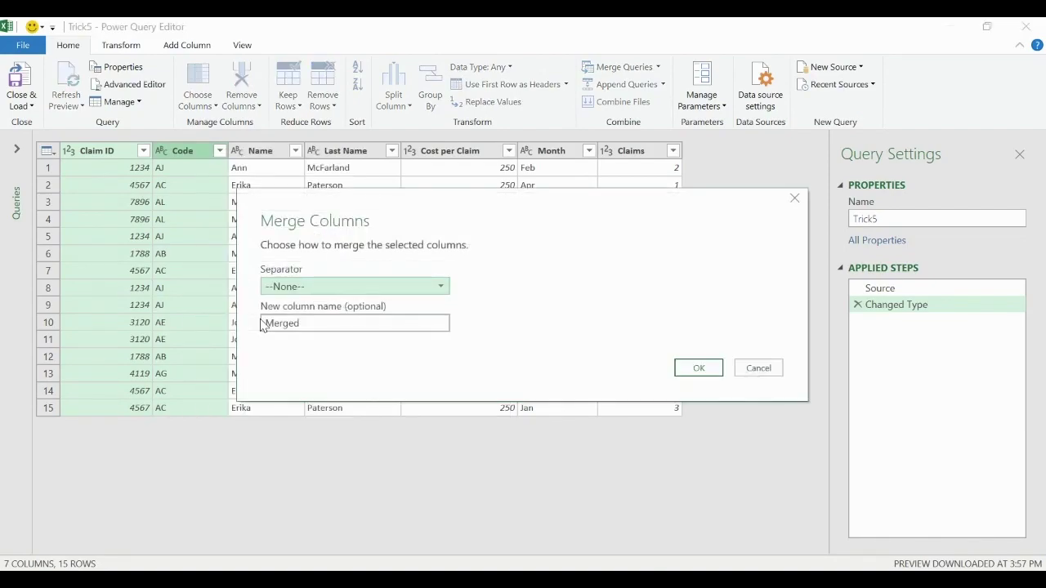
left_click(442, 288)
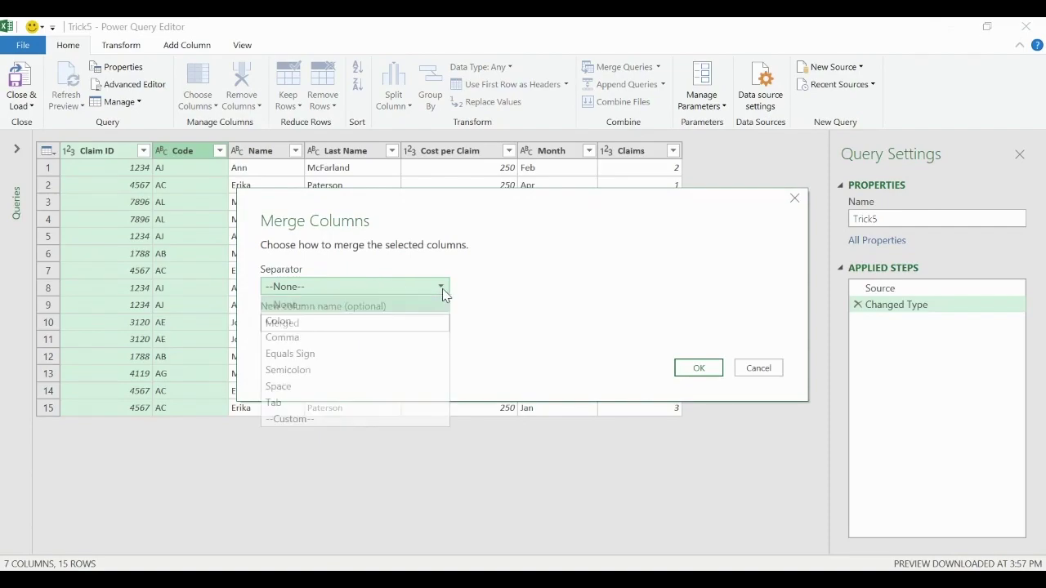
left_click(339, 417)
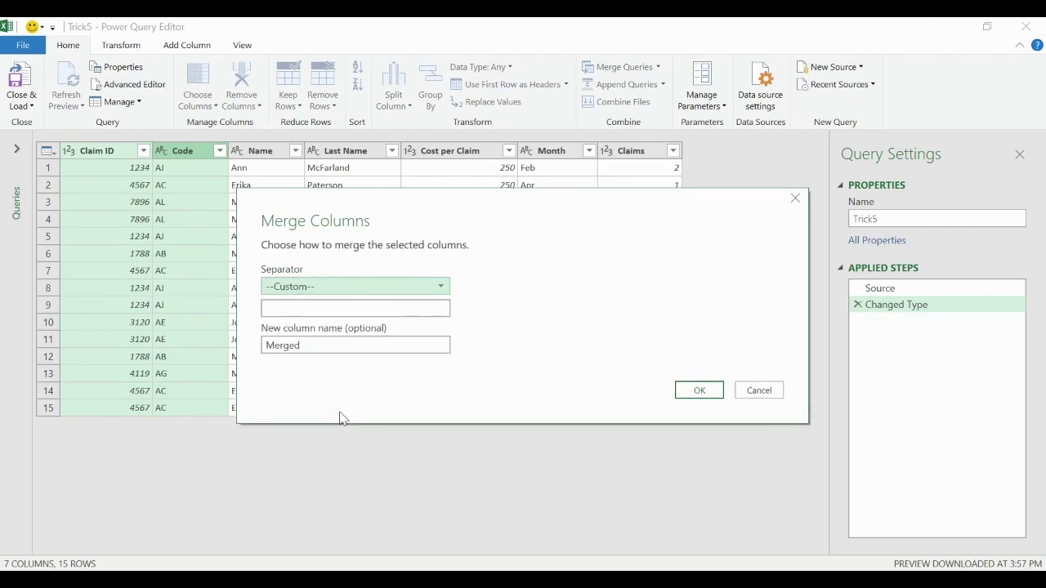
left_click(329, 305)
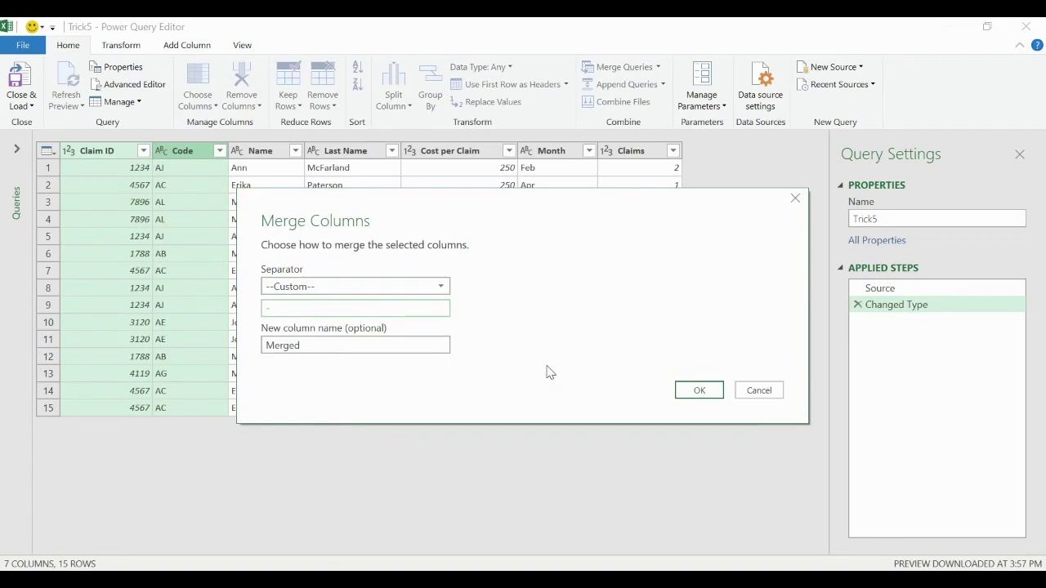
left_click(313, 347)
left_click(699, 390)
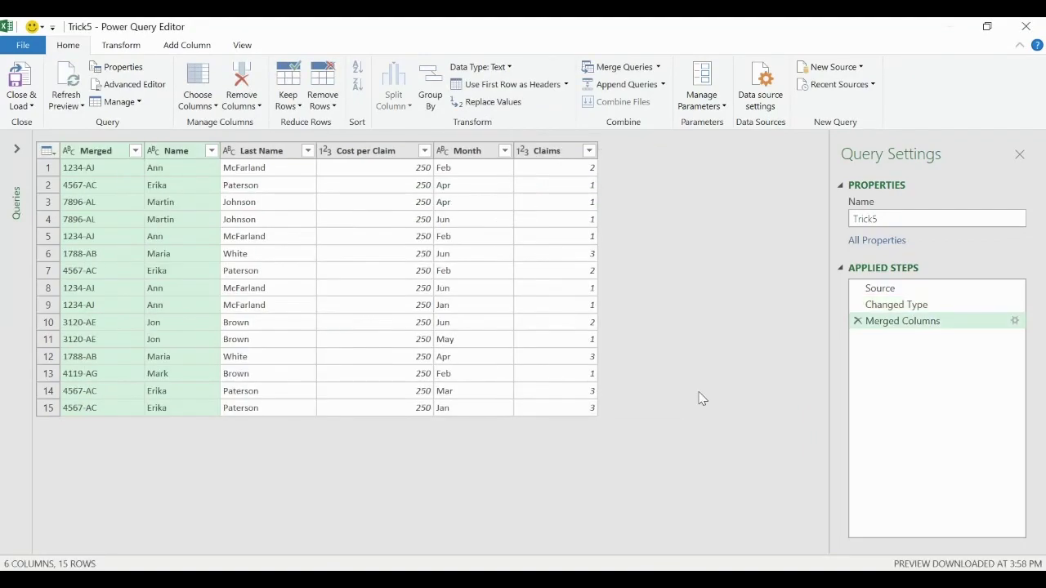
Rename the Merged column as ClaimCode
double_click(97, 151)
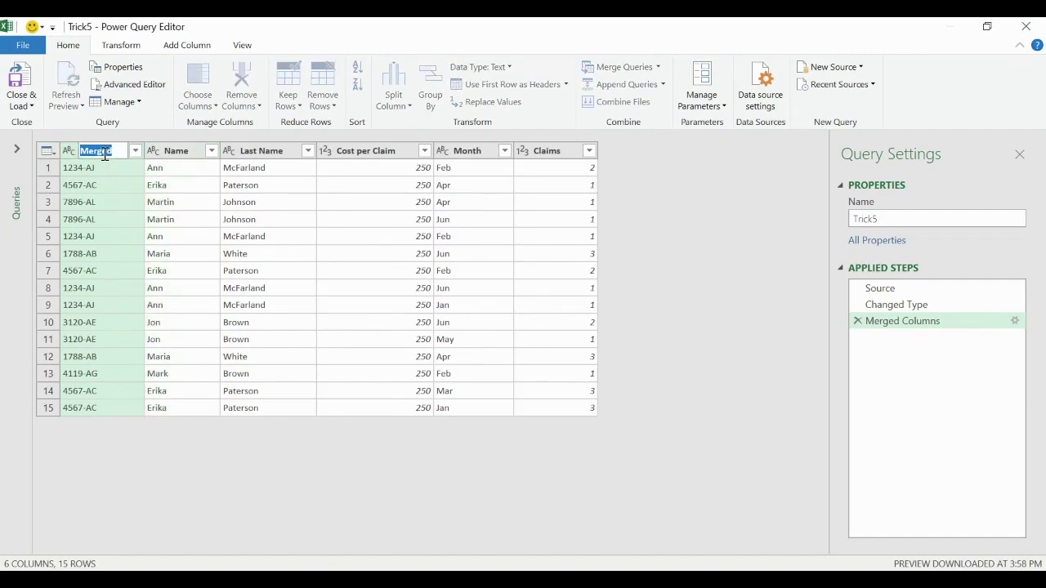
type("C")
key("Return")
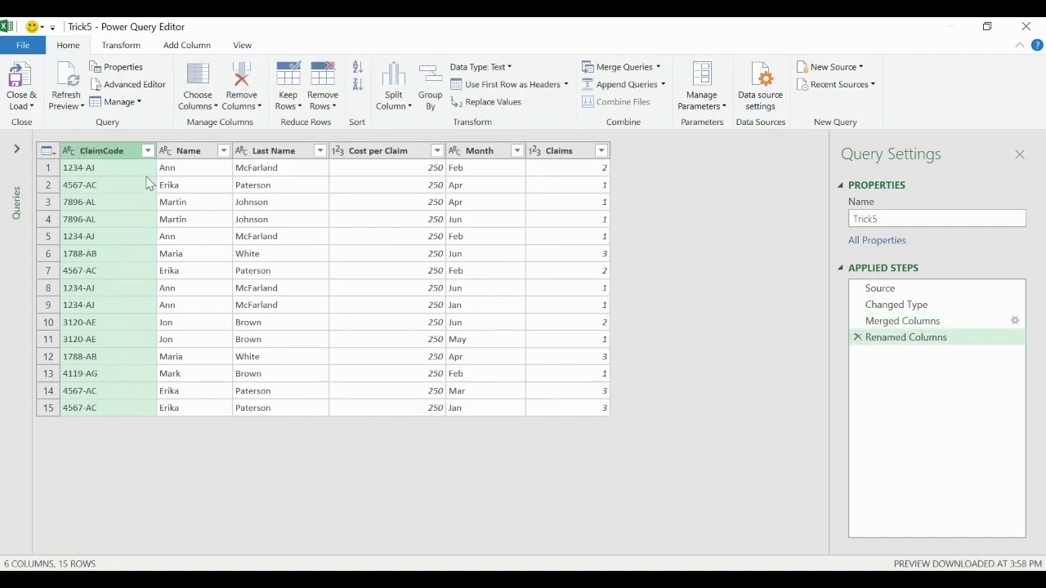
Merge the Name and Last Name columns into a column named Customer, using a comma and space as the custom separator
left_click(196, 152)
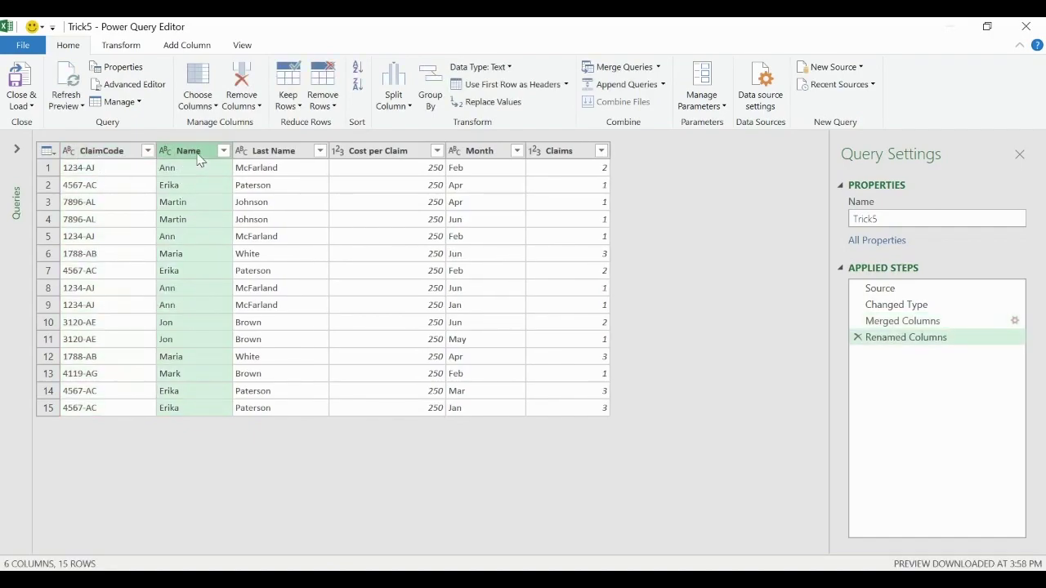
left_click(273, 152, "ctrl")
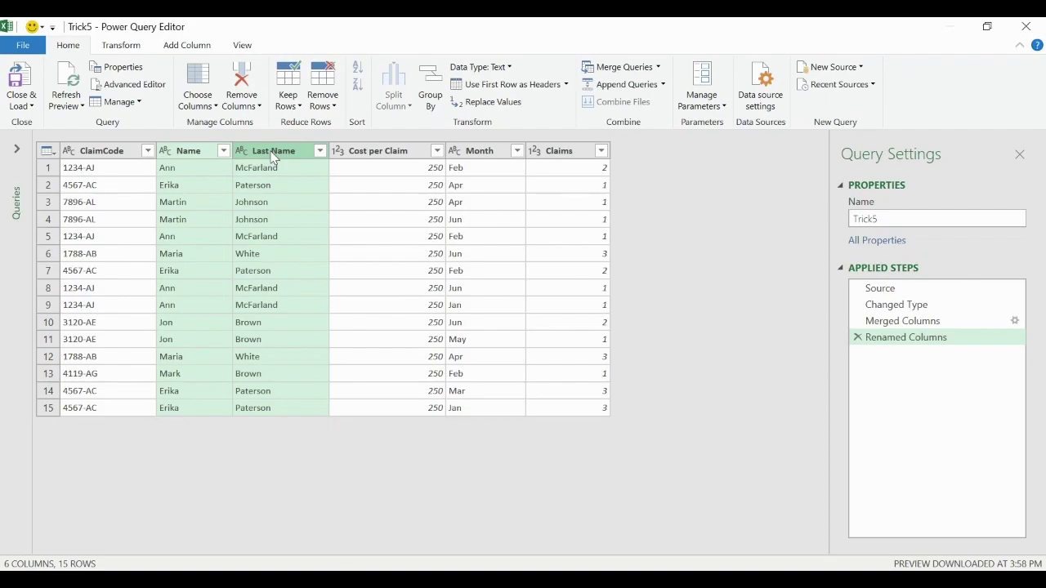
right_click(270, 152)
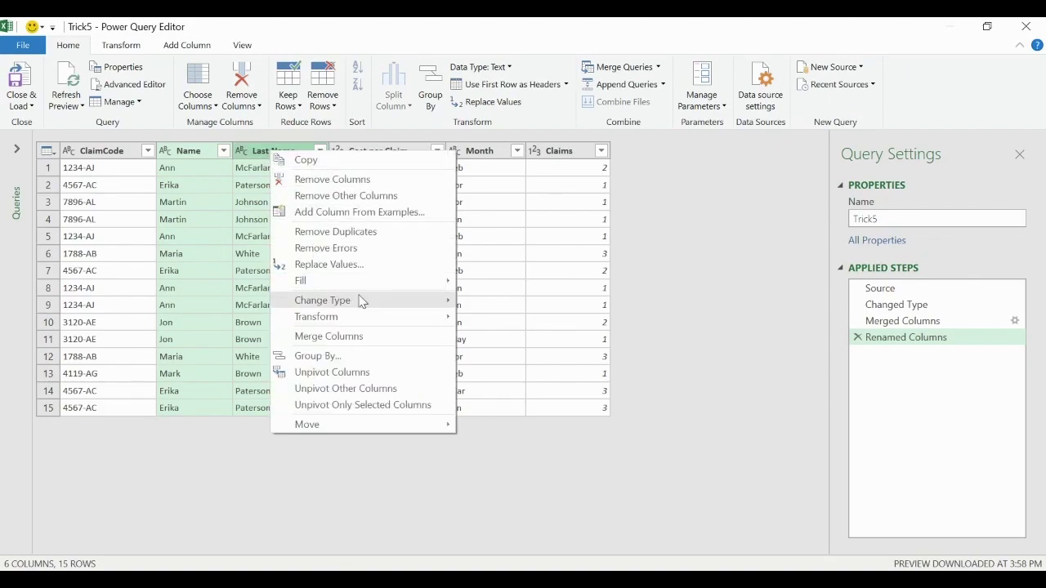
left_click(329, 335)
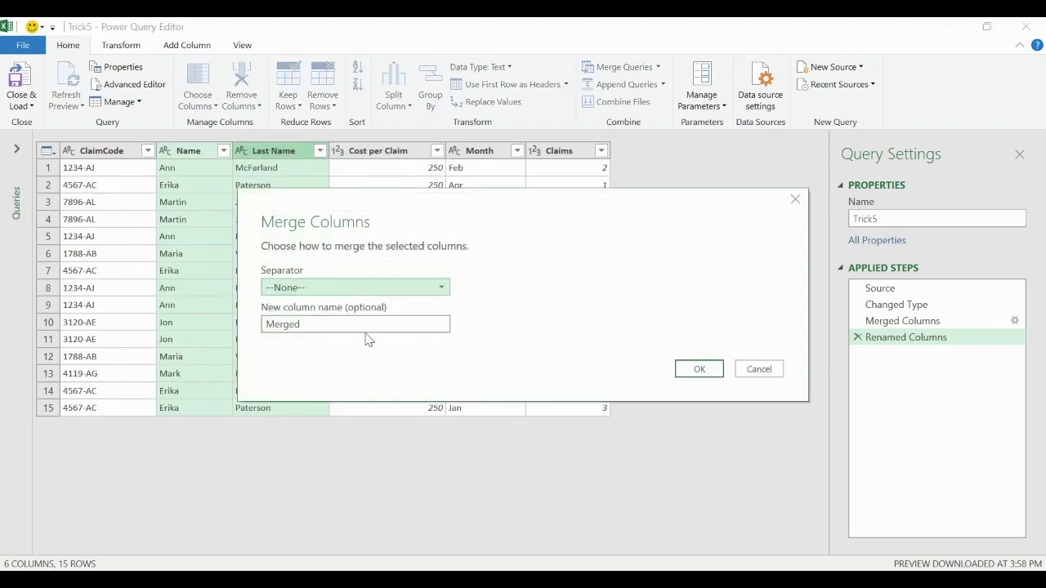
left_click(439, 290)
left_click(331, 420)
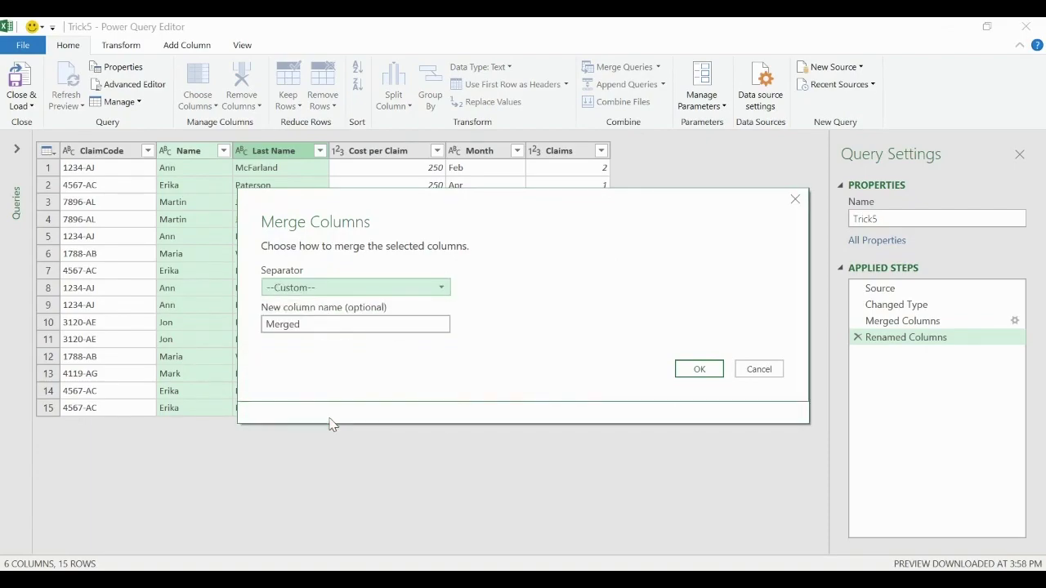
left_click(326, 308)
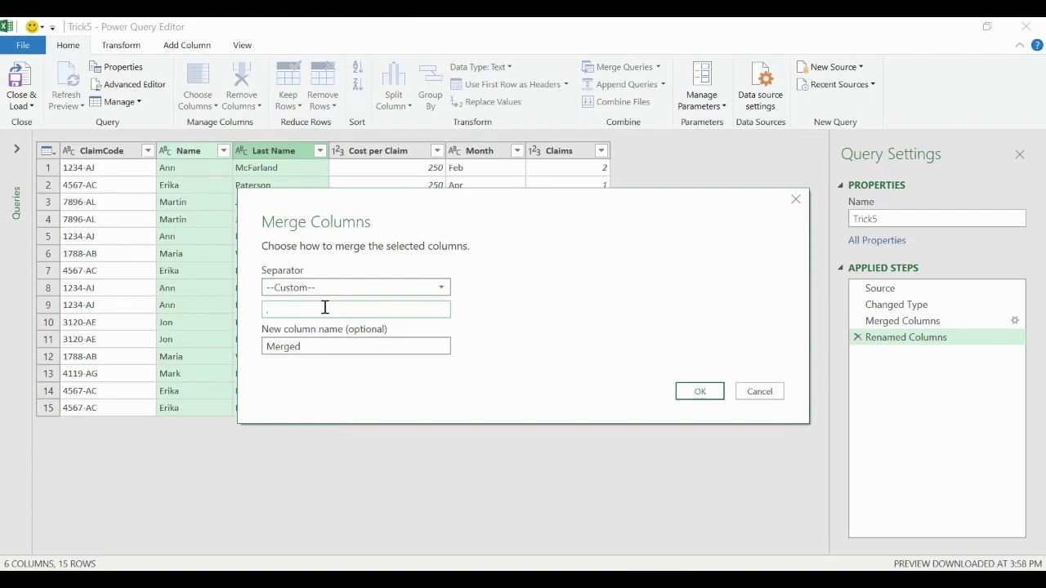
left_click(348, 348)
left_click_drag(348, 348, 265, 349)
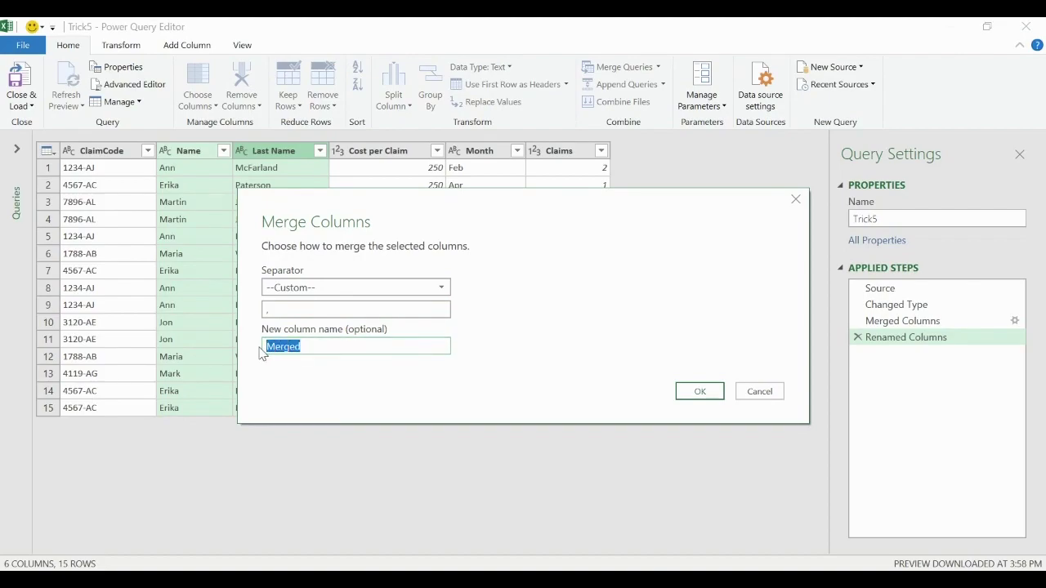
type("Customer")
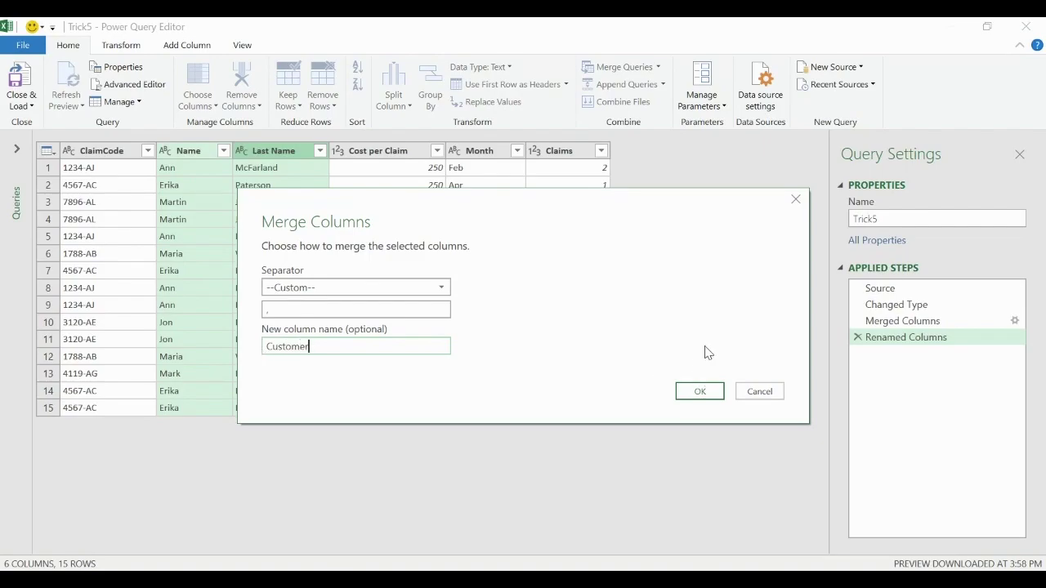
left_click(699, 392)
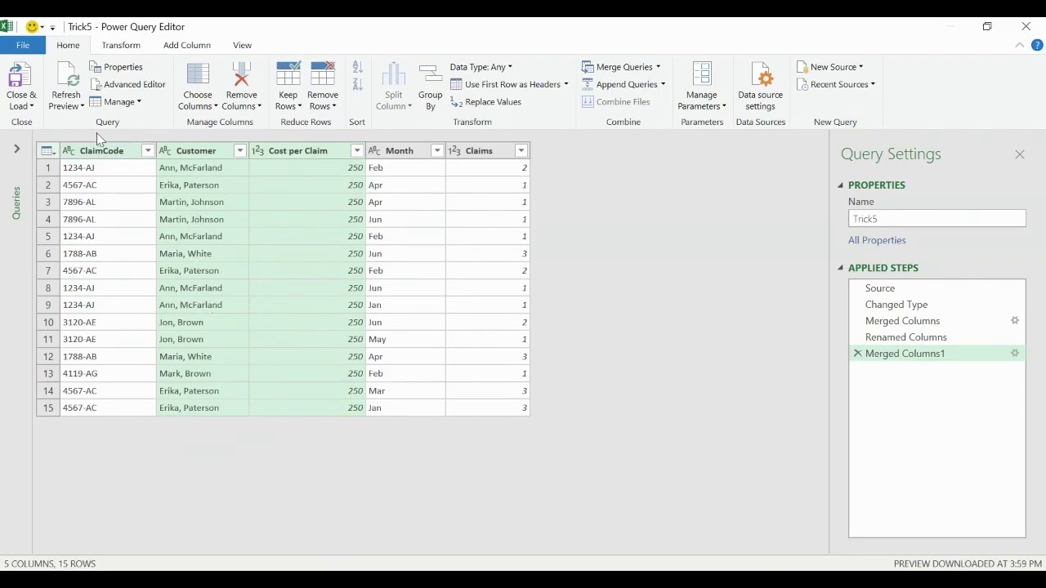
Close the query editor and load the Trick5 result as a table in the existing worksheet at cell K101
left_click(33, 109)
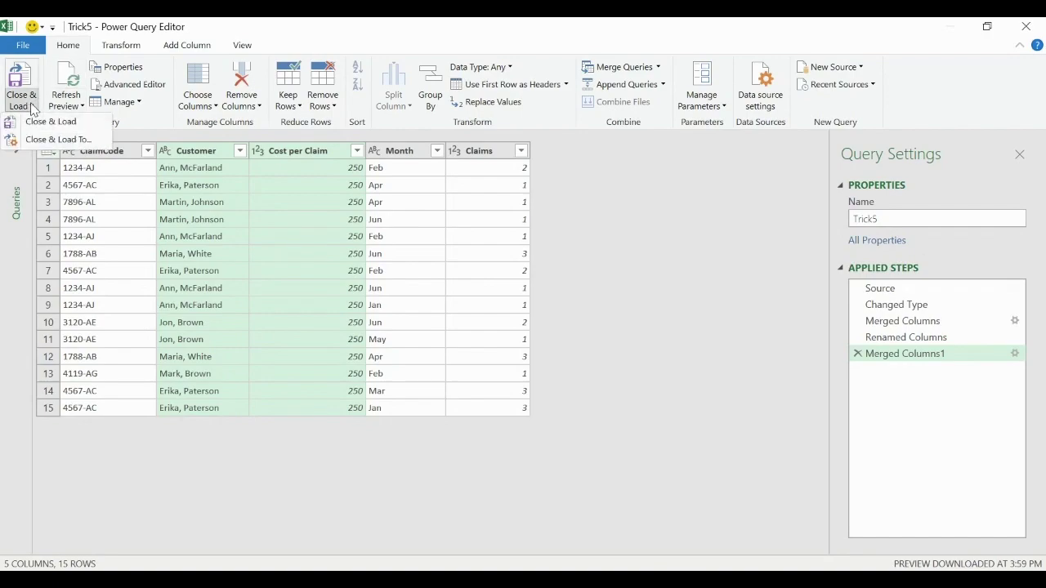
left_click(47, 140)
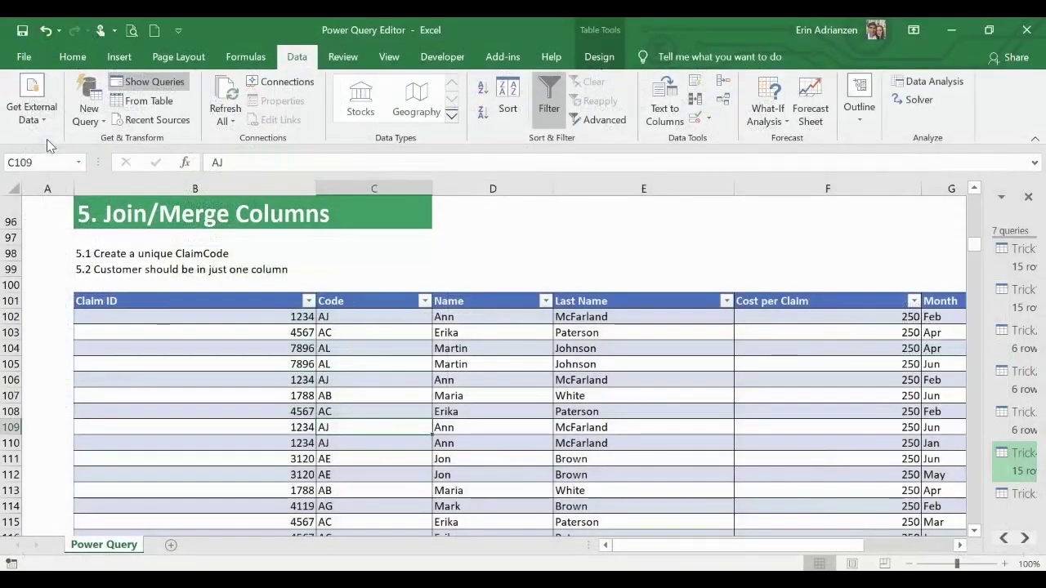
left_click(388, 321)
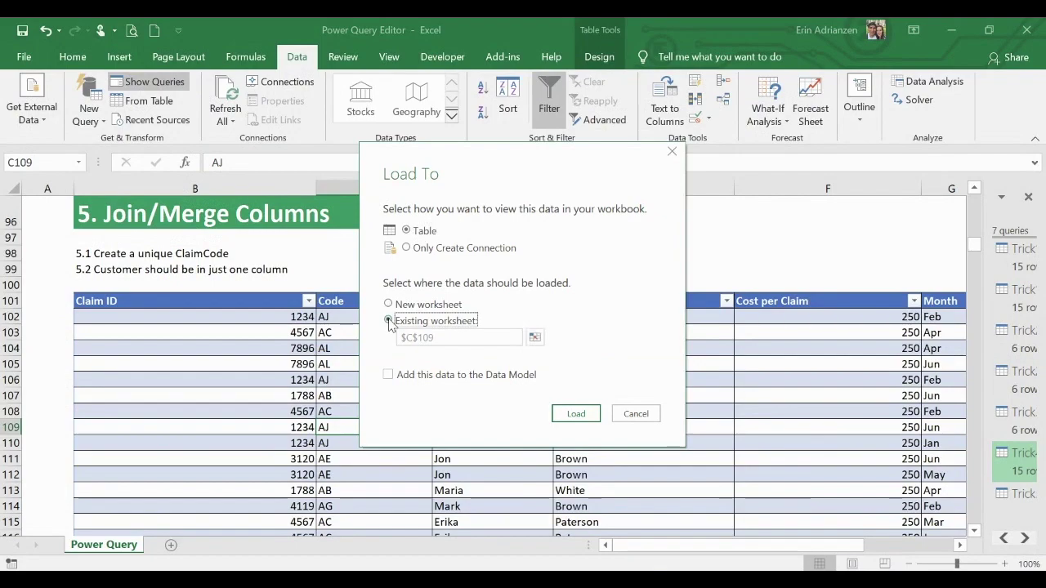
left_click(533, 338)
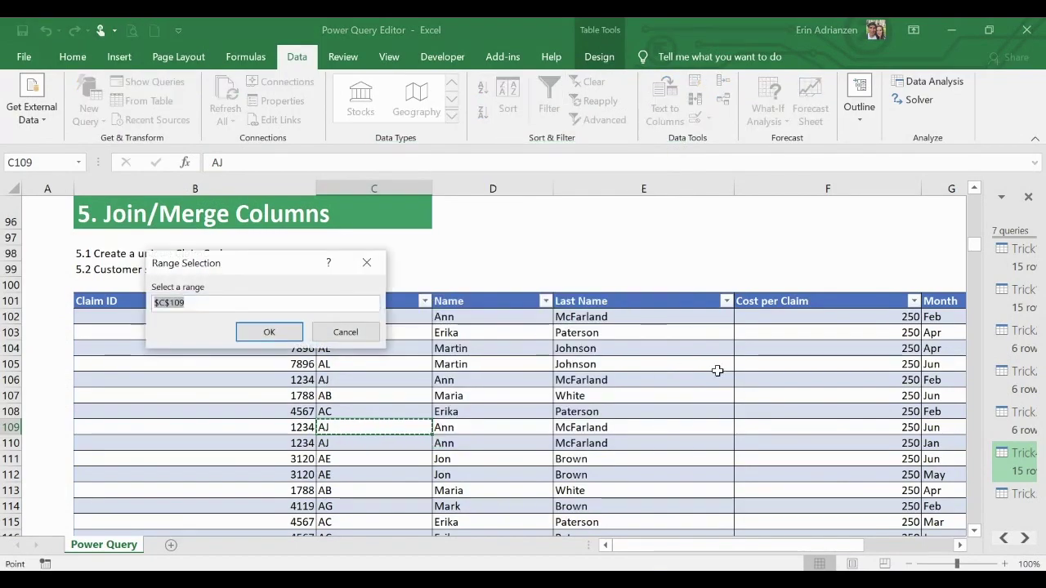
scroll(719, 369, "right", 5)
left_click(621, 298)
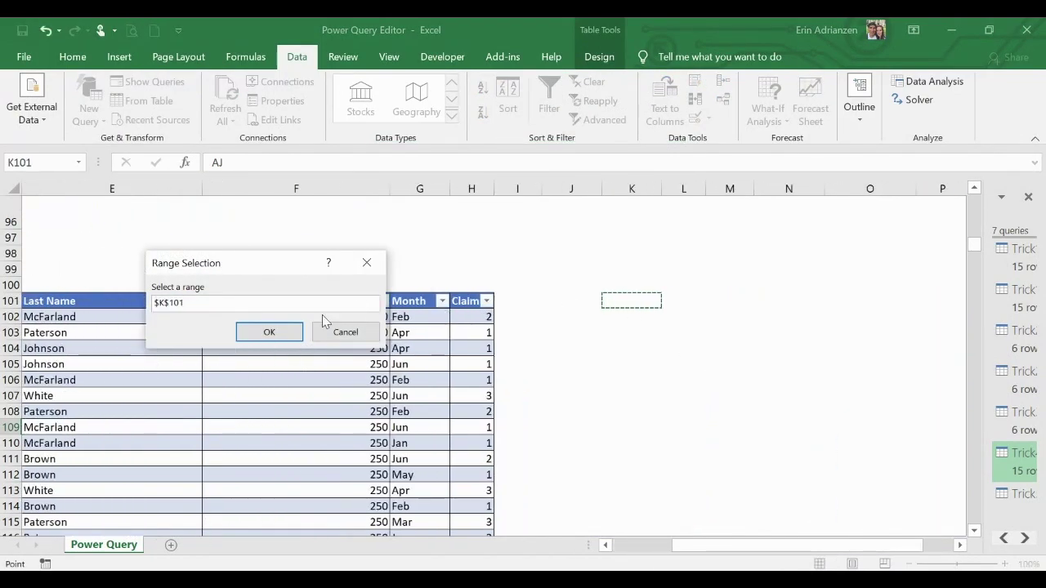
left_click(280, 331)
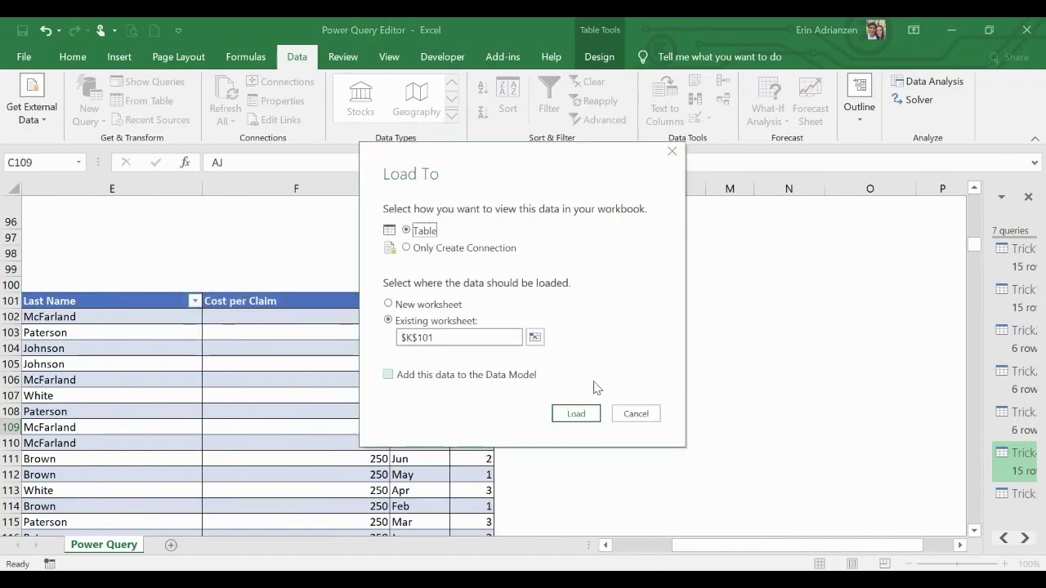
left_click(576, 412)
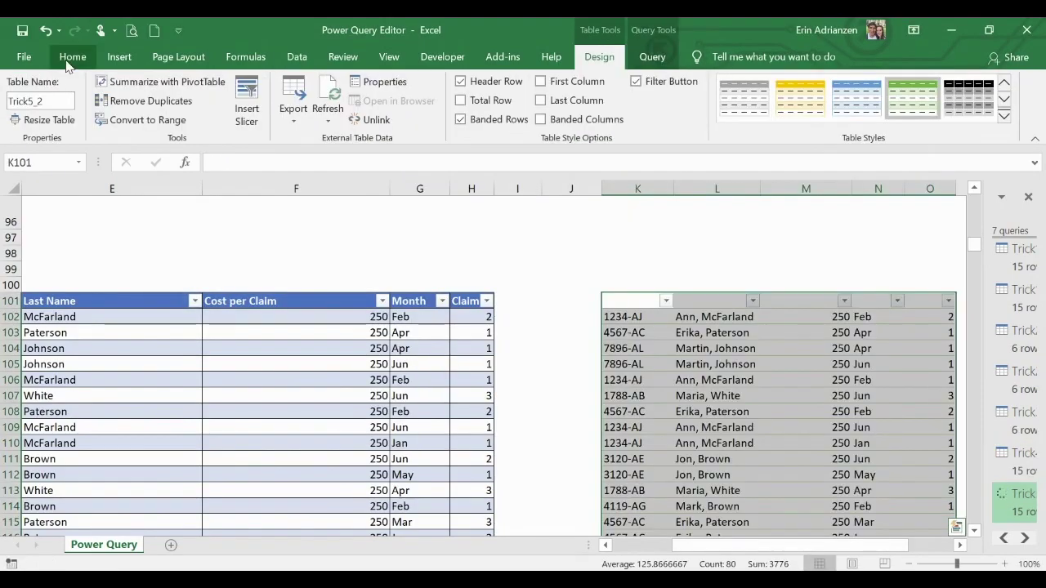
Apply the black font color to the newly loaded table and review its merged ClaimCode and Customer columns
left_click(68, 62)
left_click(219, 115)
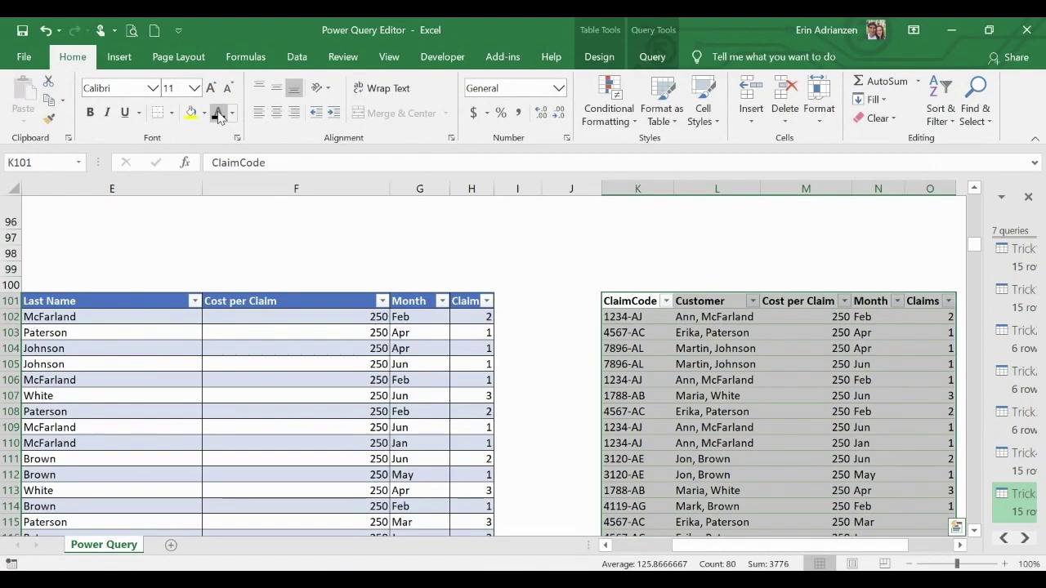
left_click(763, 411)
scroll(782, 411, "right", 2)
scroll(729, 380, "down", 3)
scroll(648, 294, "up", 4)
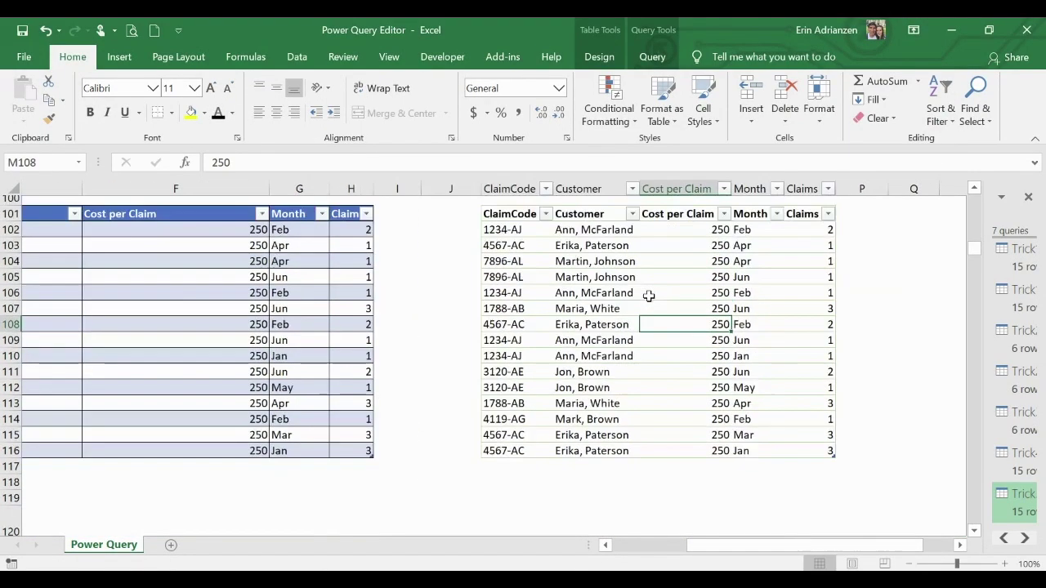
Examine the Product Claimed column and the subtotal rows of the table in section 6, Fill Up/Down
scroll(428, 338, "left", 3)
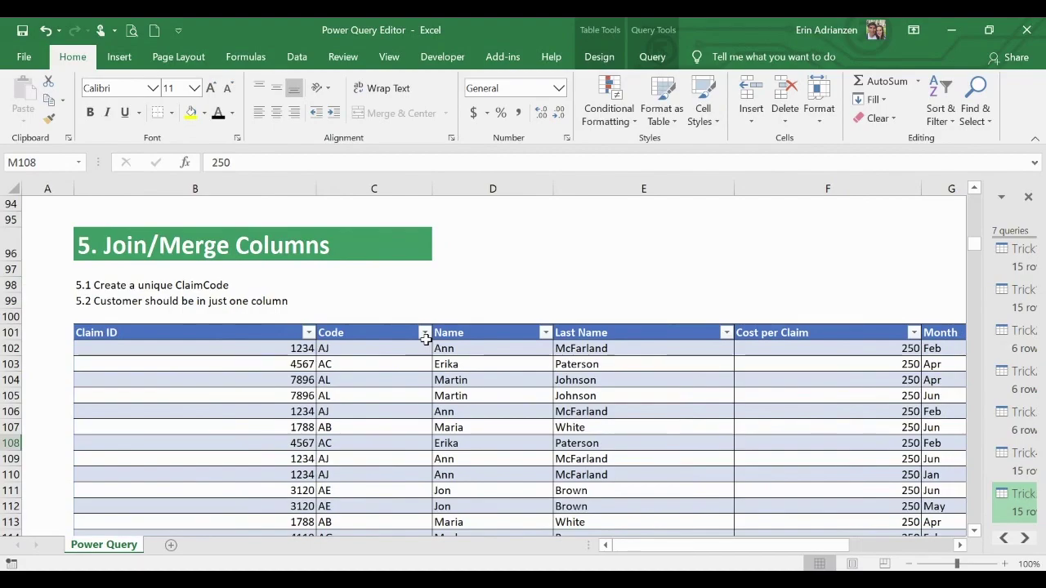
scroll(426, 339, "down", 8)
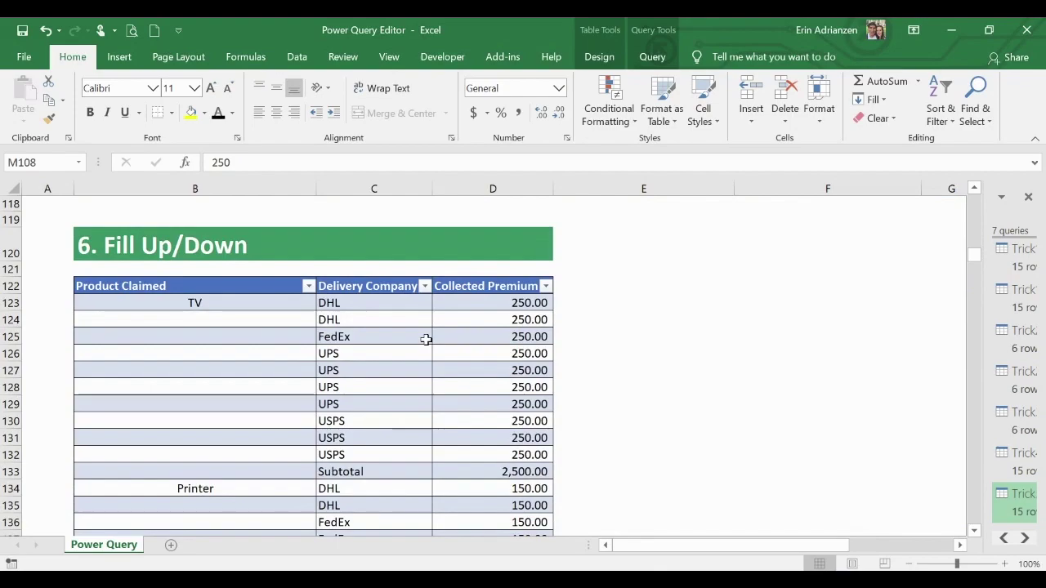
scroll(426, 339, "down", 1)
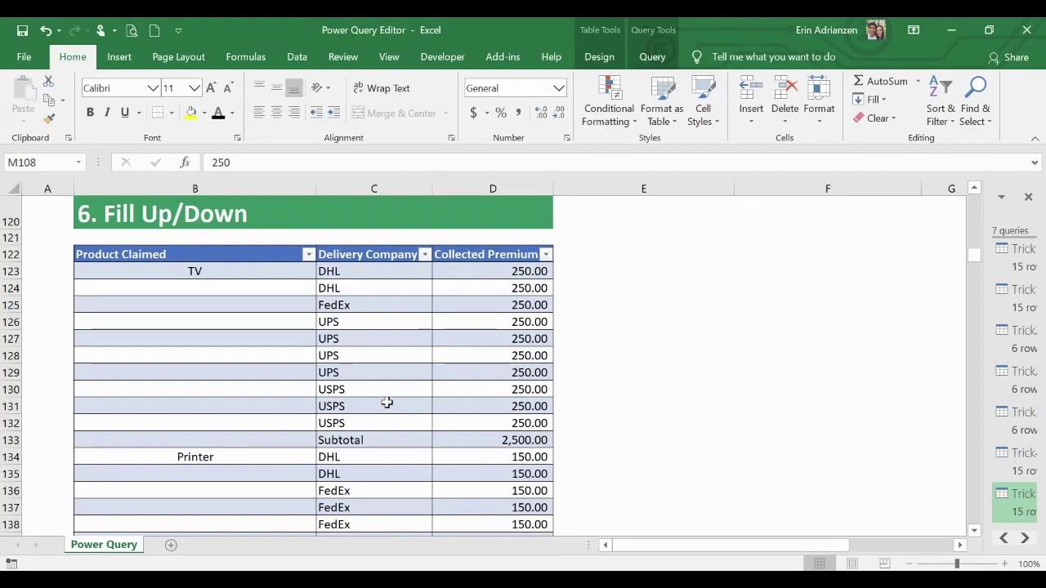
left_click(217, 288)
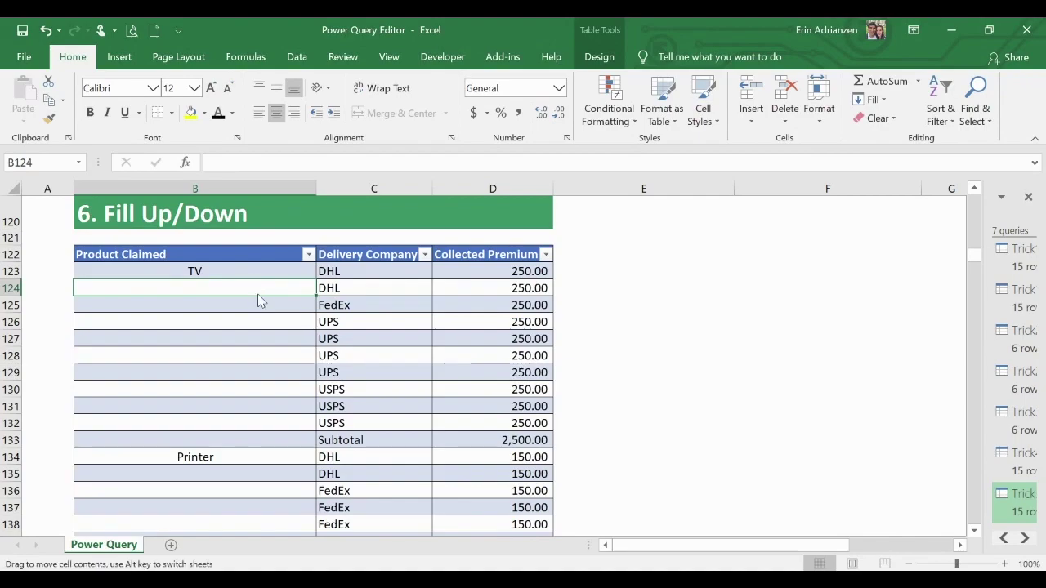
scroll(306, 411, "down", 3)
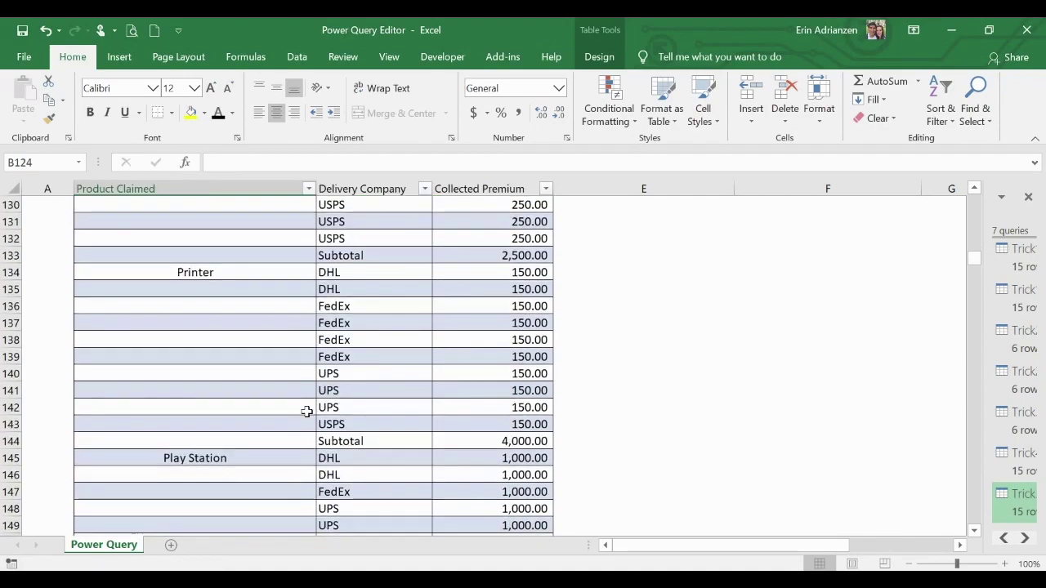
scroll(306, 411, "down", 3)
scroll(307, 411, "down", 2)
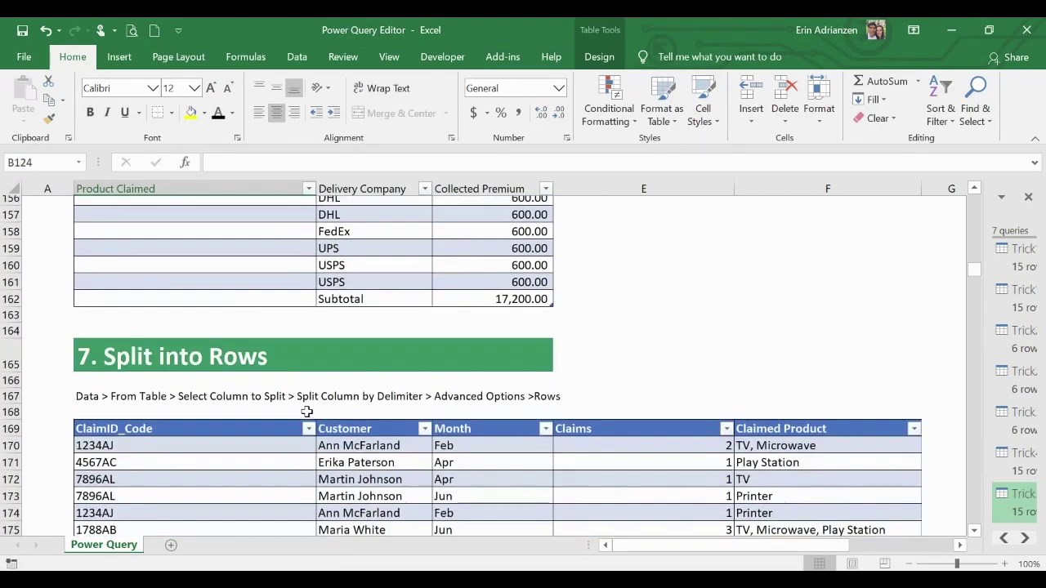
scroll(307, 411, "up", 7)
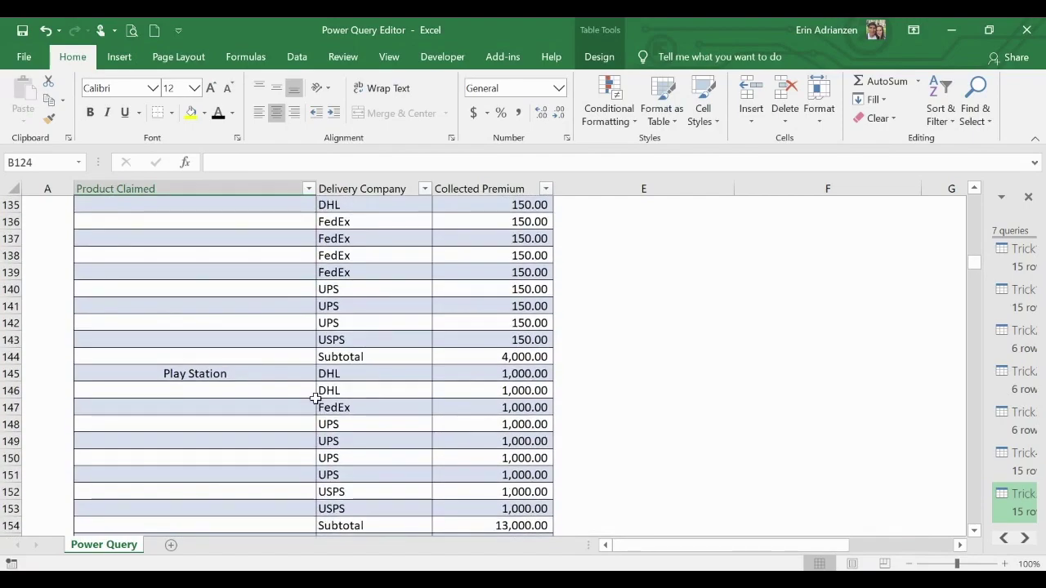
scroll(393, 358, "up", 5)
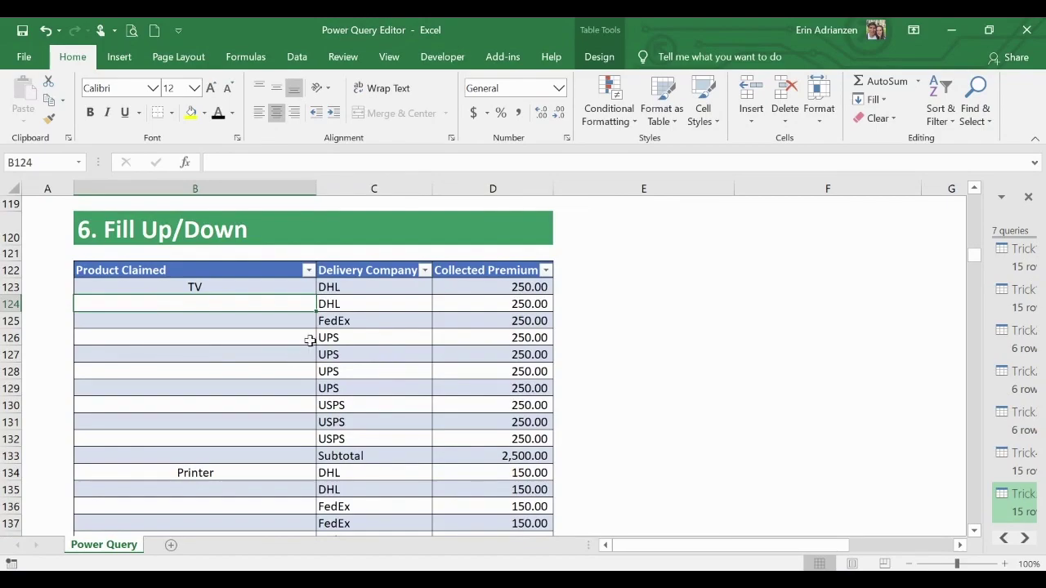
Open the Fill Up/Down table as a new query in the Power Query Editor
left_click(327, 389)
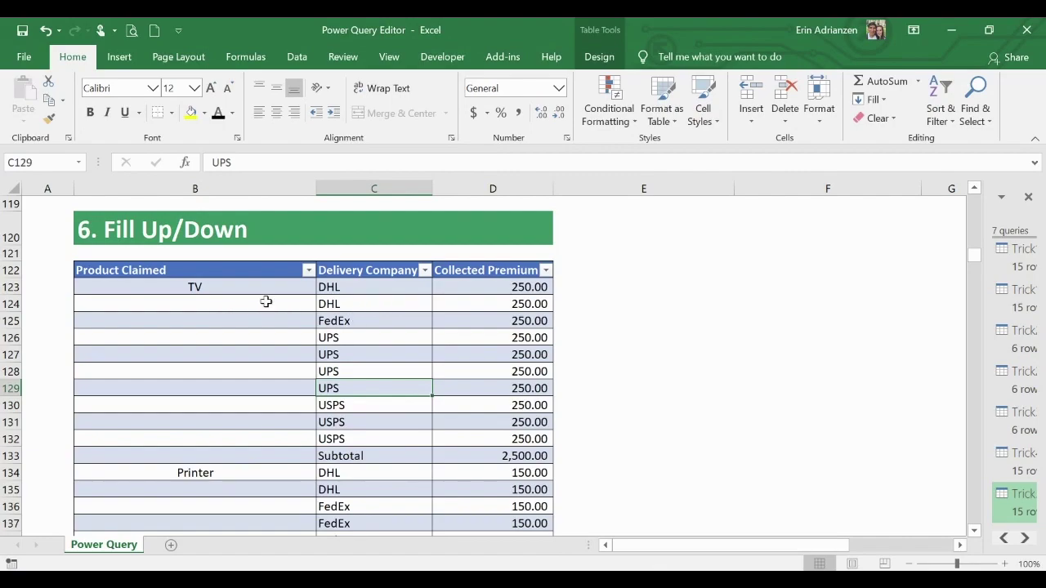
left_click(307, 63)
left_click(168, 102)
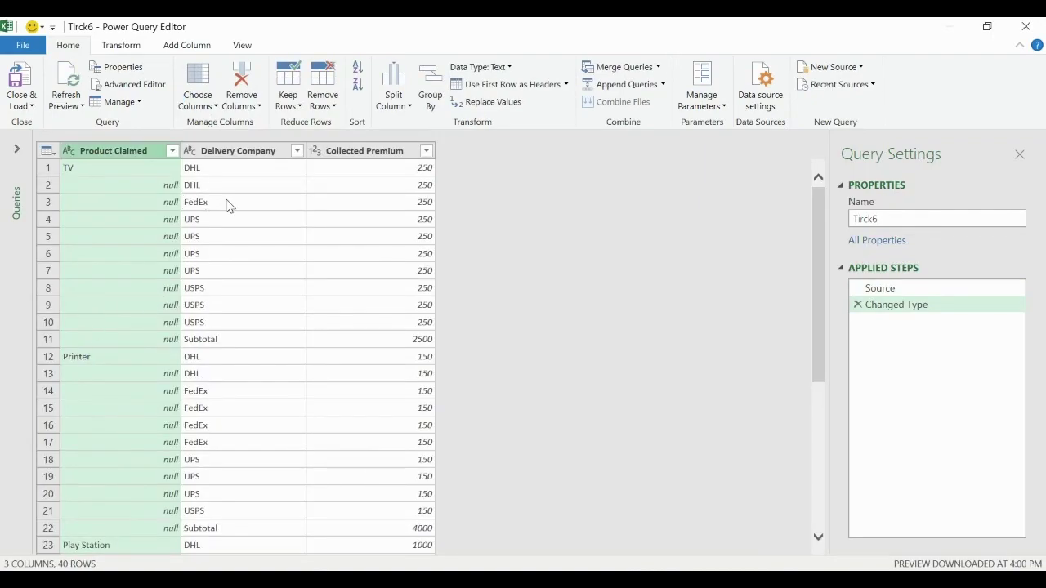
Fill the Product Claimed column down and check the filled rows
right_click(144, 151)
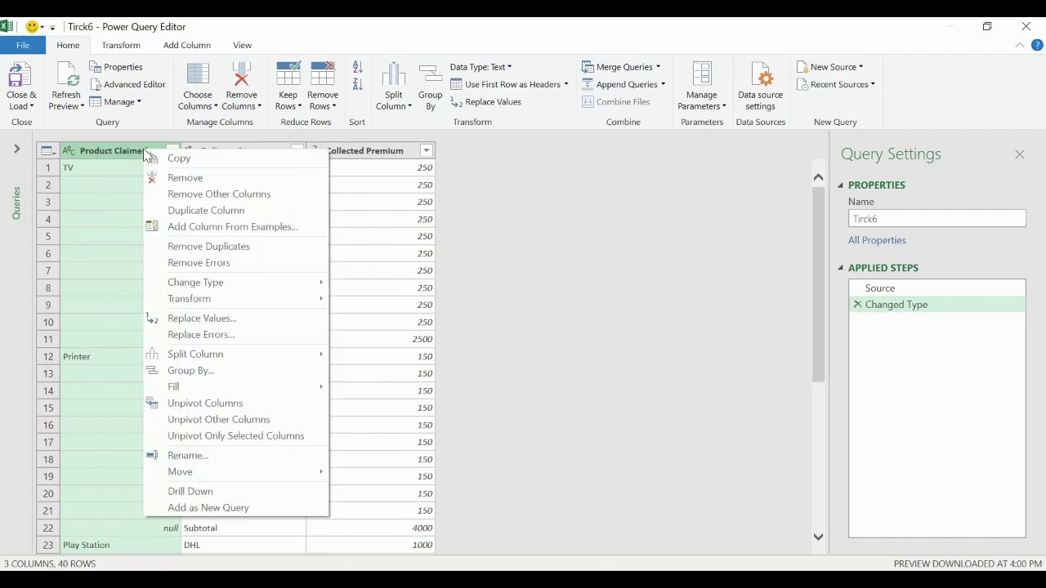
mouse_move(214, 389)
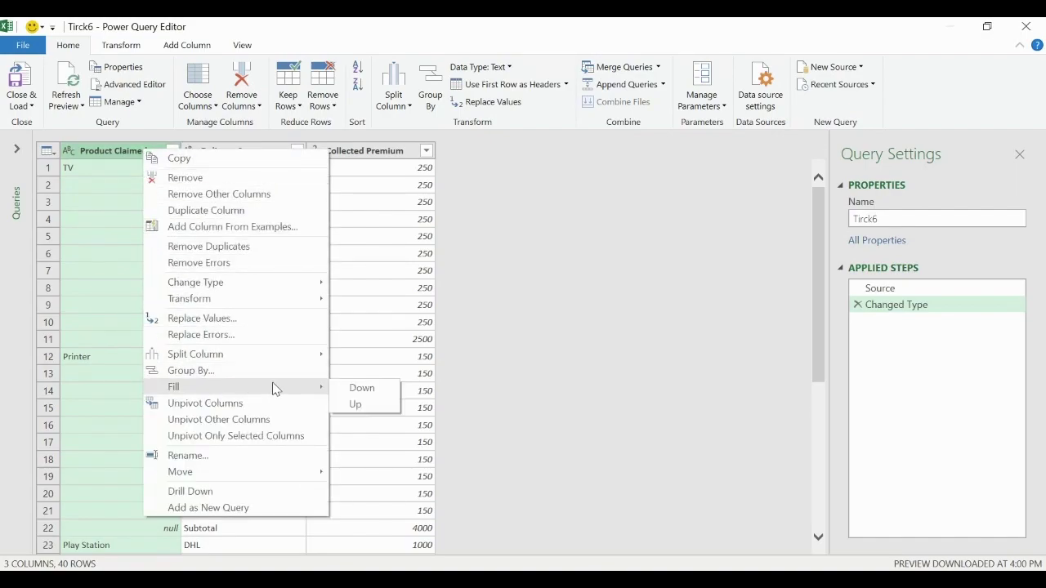
left_click(363, 390)
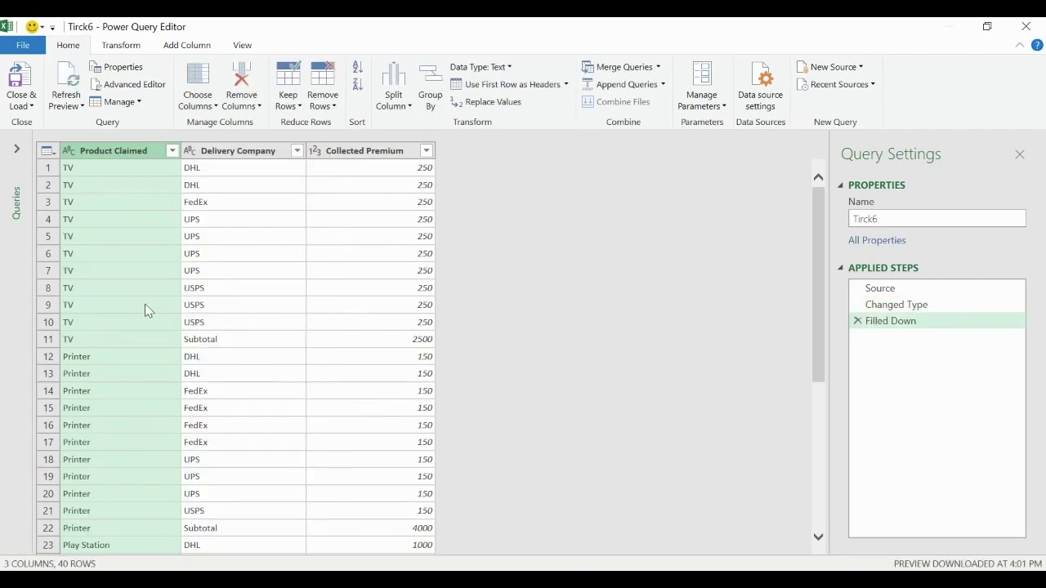
scroll(136, 302, "down", 6)
scroll(136, 302, "up", 5)
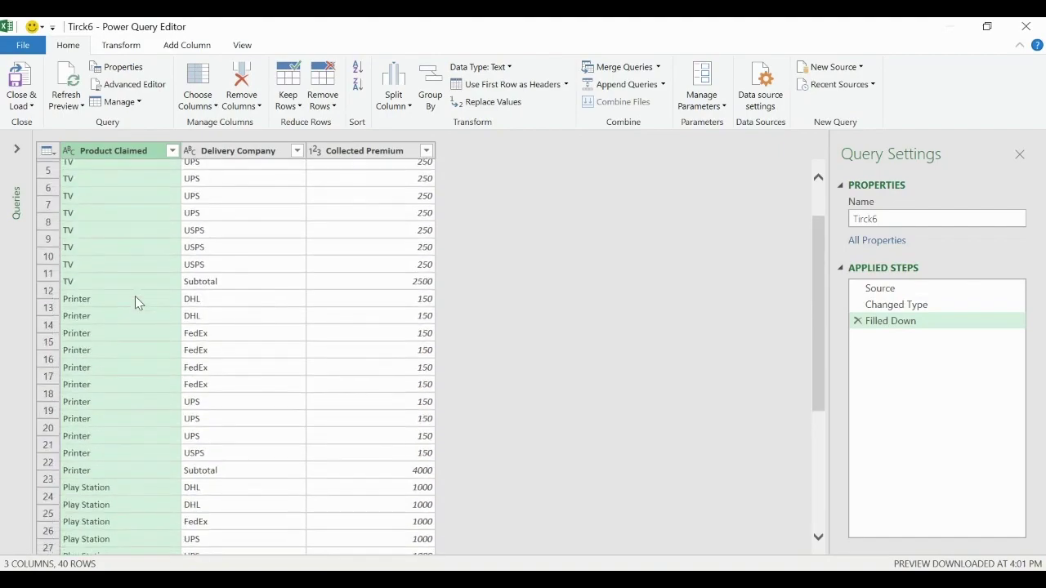
scroll(135, 296, "up", 1)
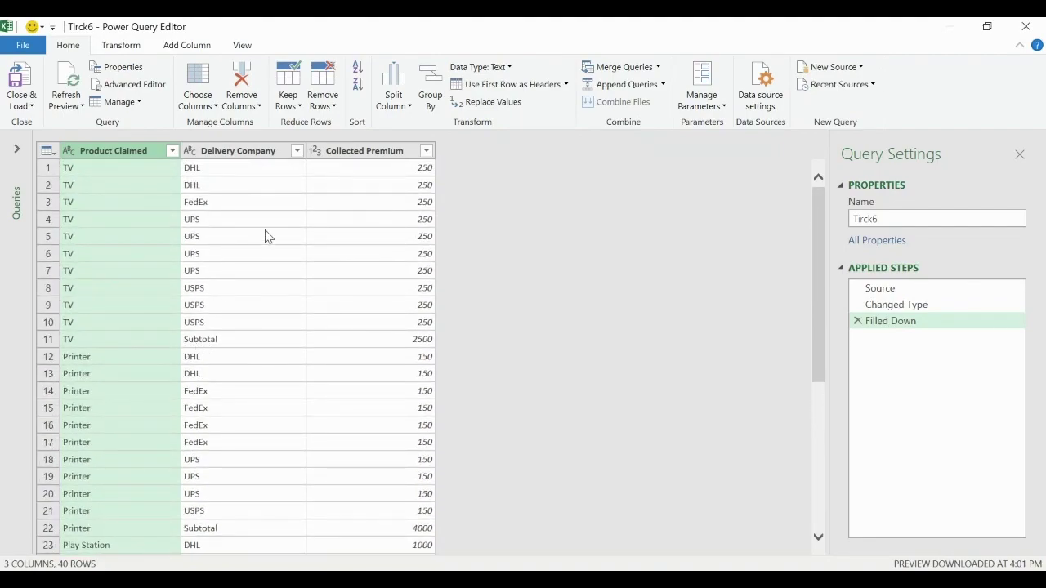
Filter the Subtotal rows out of the Delivery Company column and check the remaining rows
left_click(297, 151)
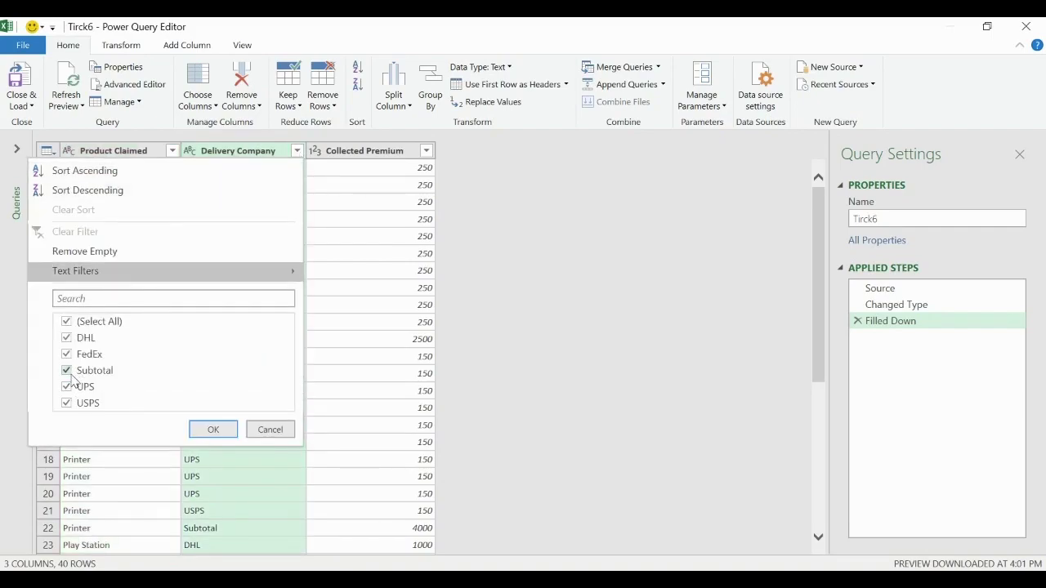
left_click(71, 373)
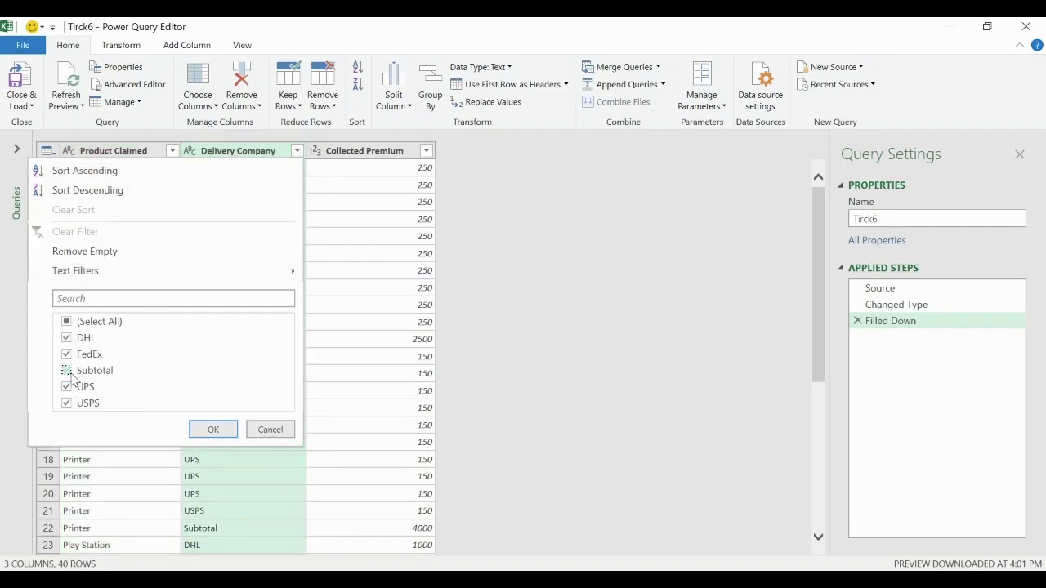
left_click(206, 428)
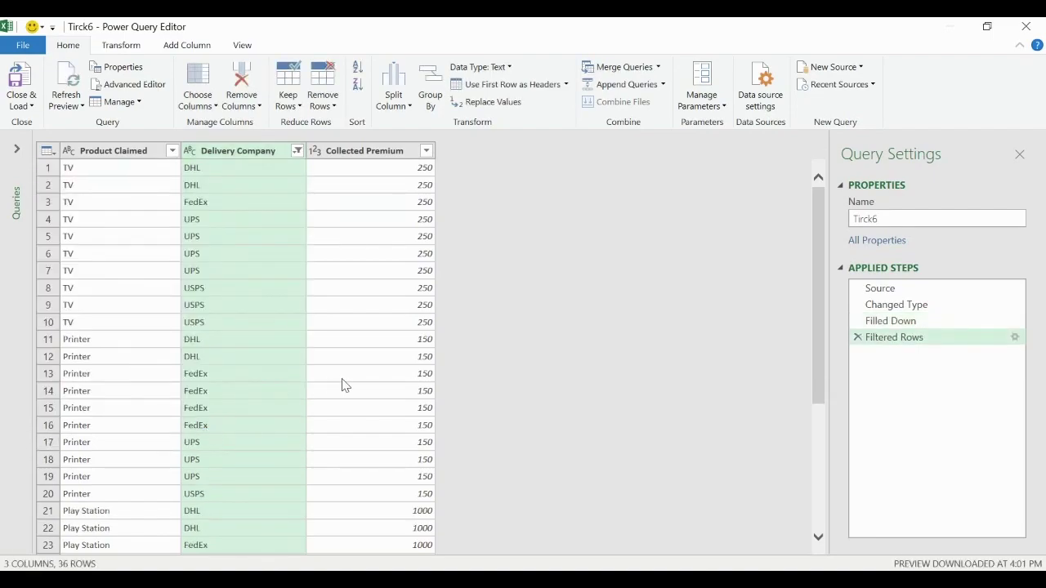
scroll(345, 384, "down", 5)
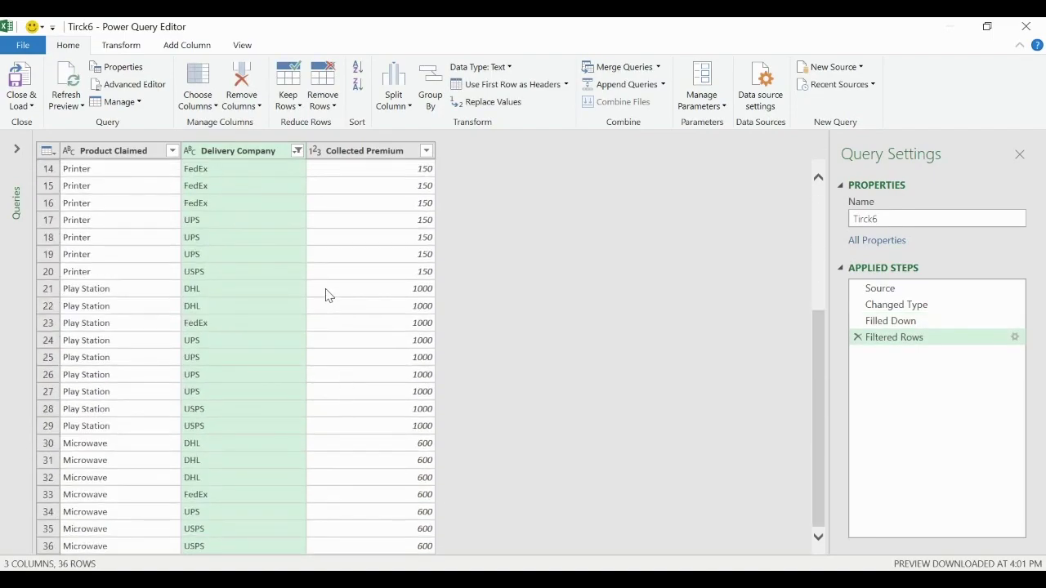
scroll(327, 295, "up", 5)
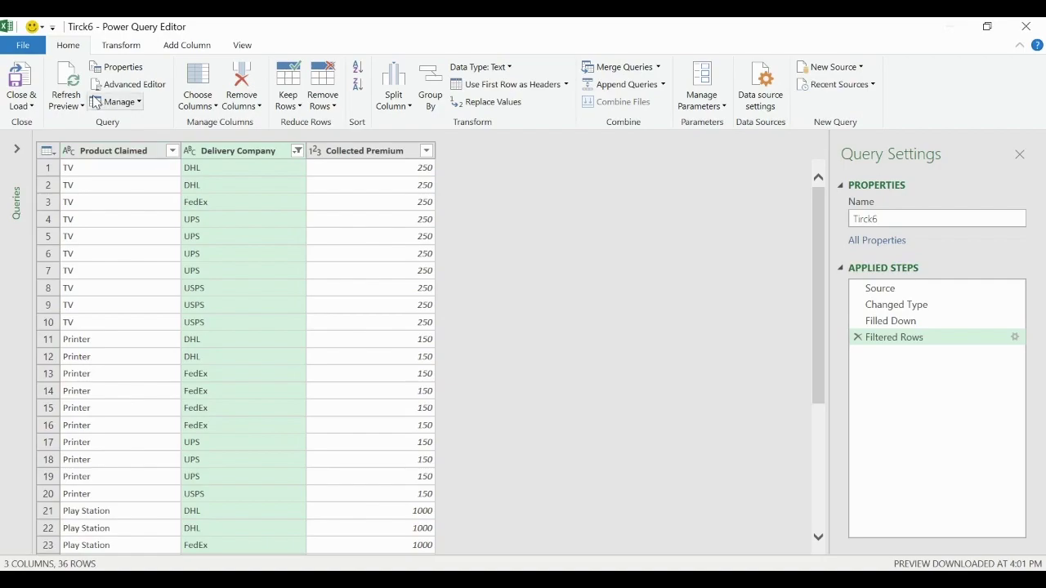
Close the query editor and load the result as a table in the existing worksheet at cell F122
left_click(30, 108)
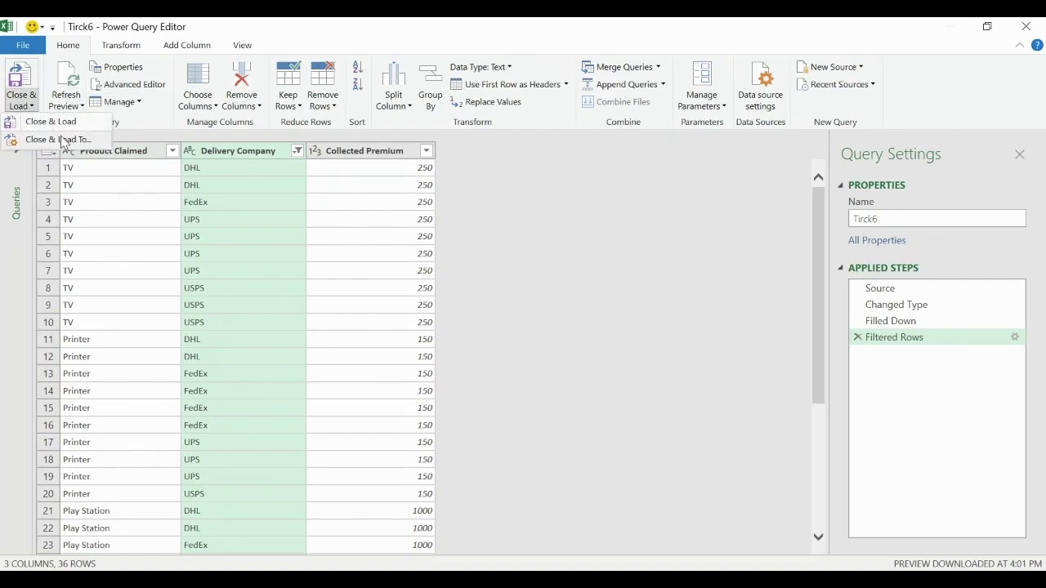
left_click(59, 140)
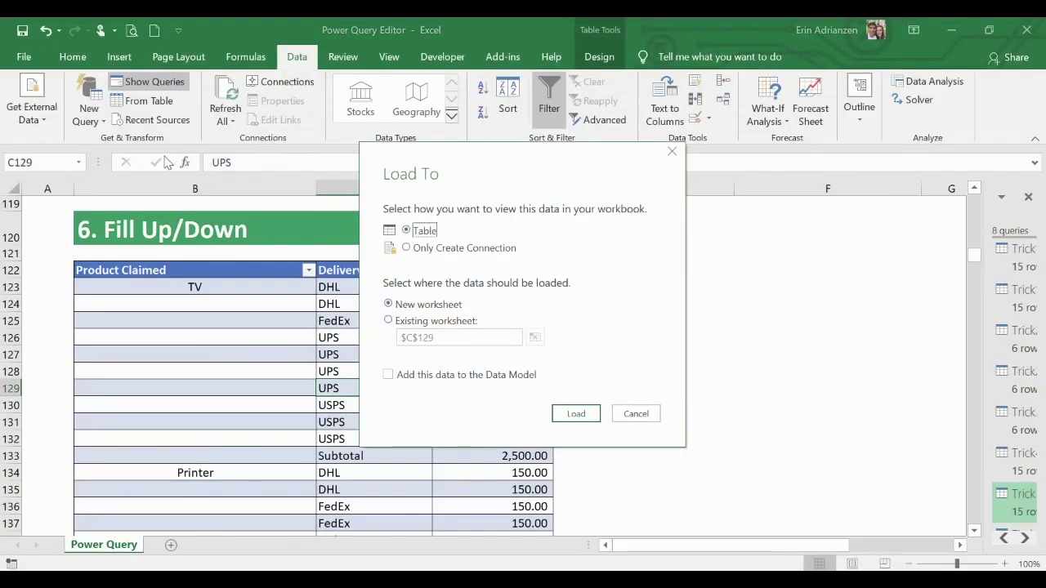
left_click(389, 321)
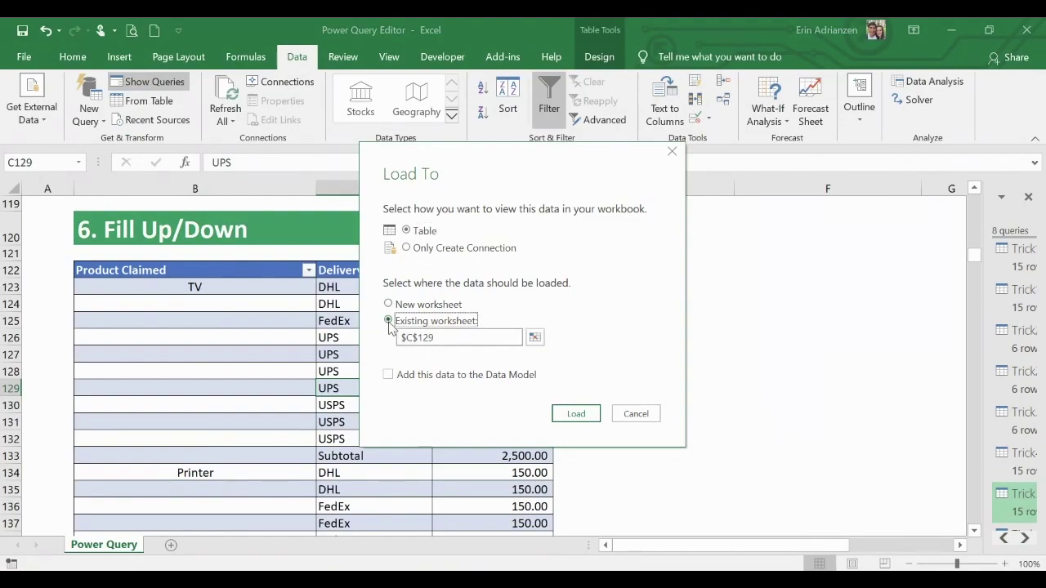
left_click(534, 337)
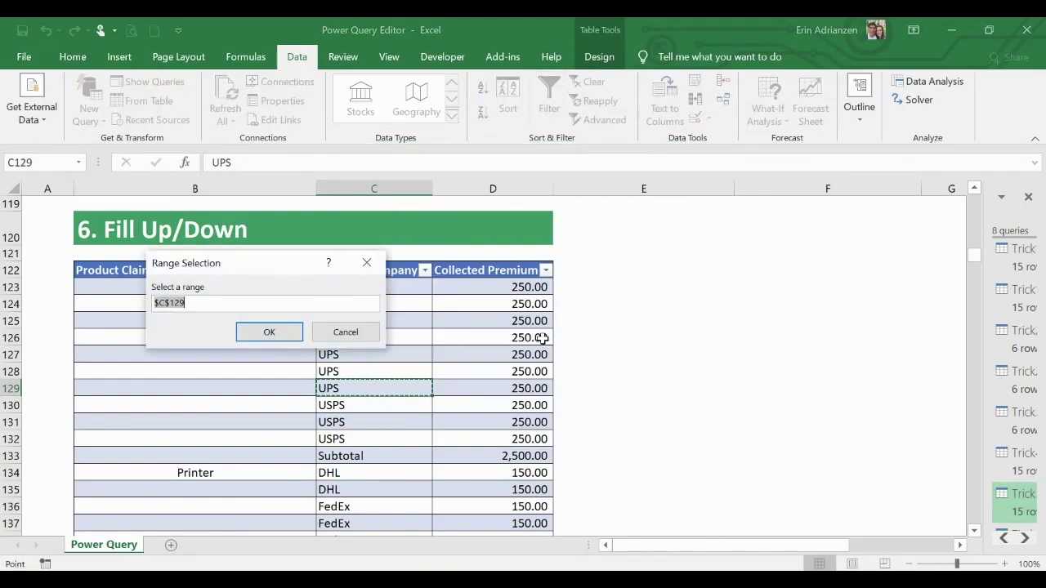
left_click(760, 273)
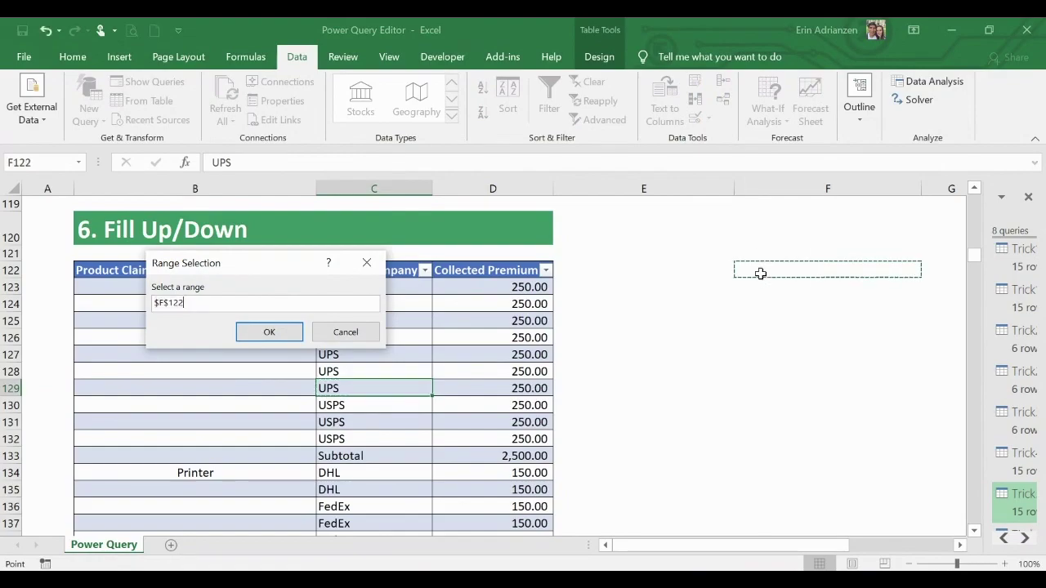
left_click(269, 331)
left_click(598, 416)
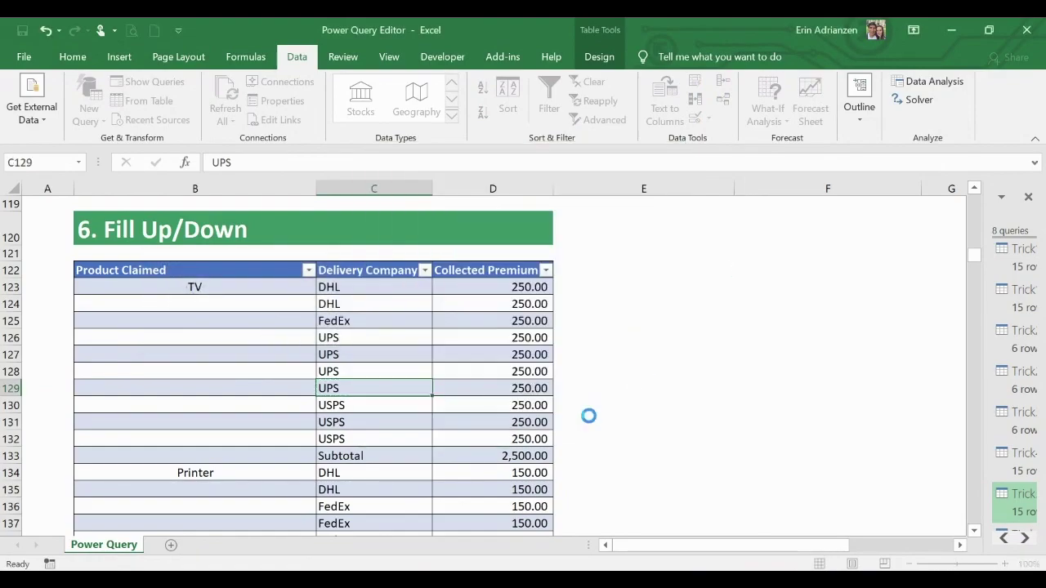
Apply the black font color to the table loaded at F122 and review its rows against the source table
left_click(73, 57)
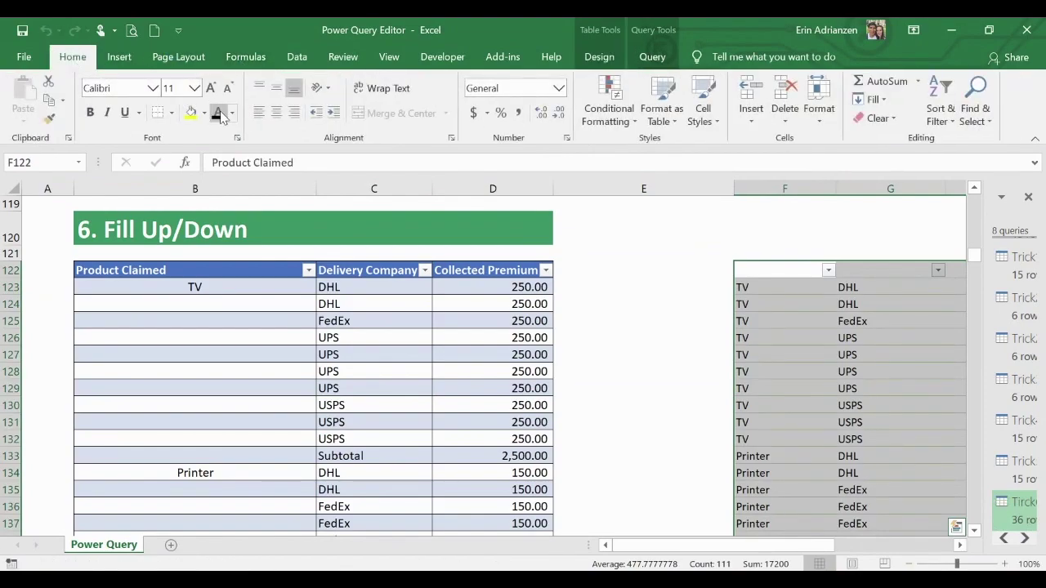
left_click(799, 350)
scroll(799, 351, "right", 5)
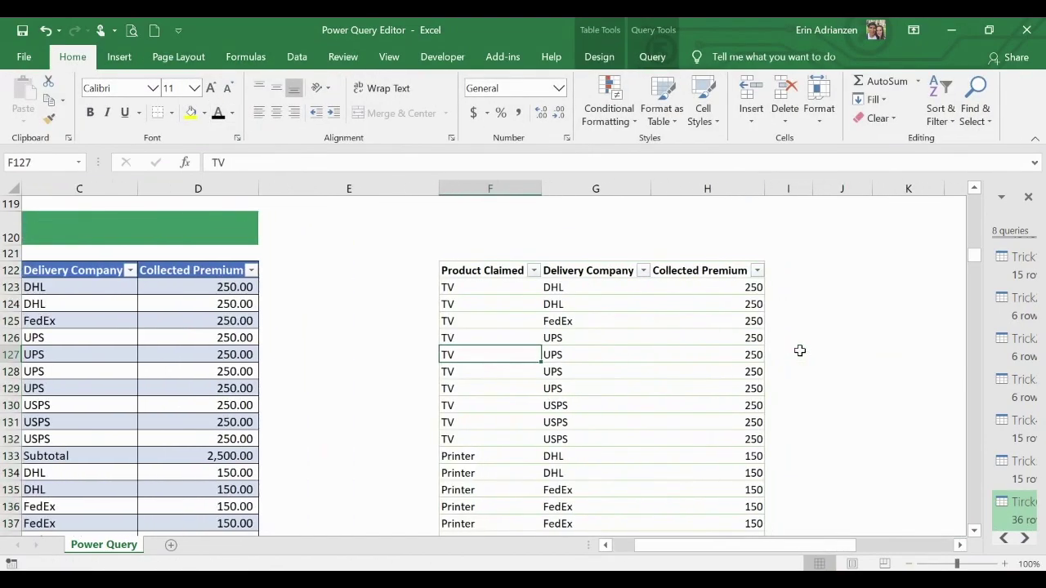
scroll(800, 351, "down", 1)
scroll(642, 415, "left", 1)
scroll(642, 413, "down", 4)
scroll(601, 278, "up", 3)
scroll(630, 327, "up", 1)
Insert a PivotTable based on the Tirck6_2 table in the existing worksheet at cell K122
left_click(632, 330)
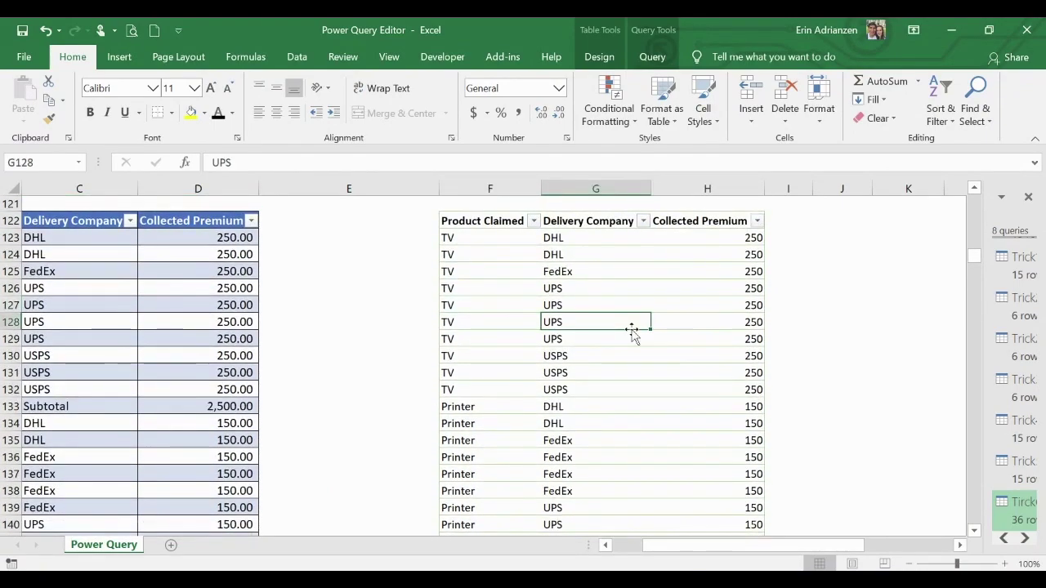
key("alt+n")
key("v")
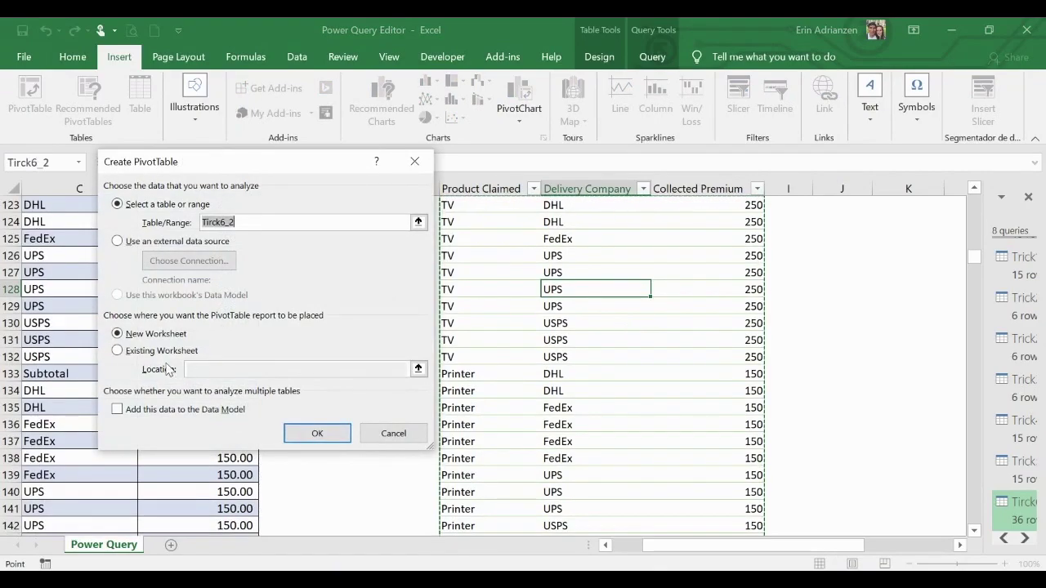
left_click(131, 350)
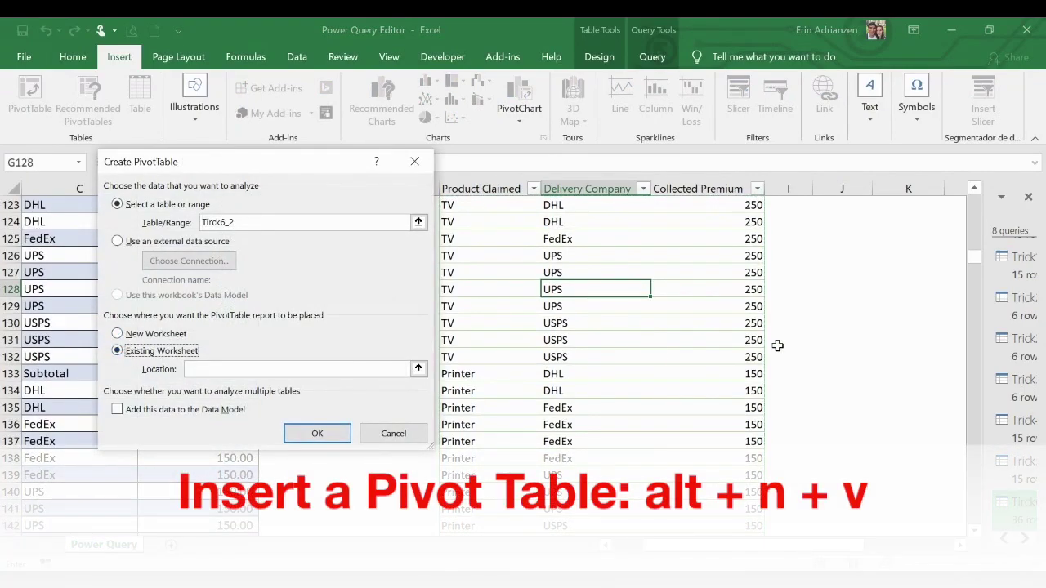
scroll(777, 346, "right", 1)
scroll(777, 346, "up", 2)
left_click(764, 299)
left_click(331, 433)
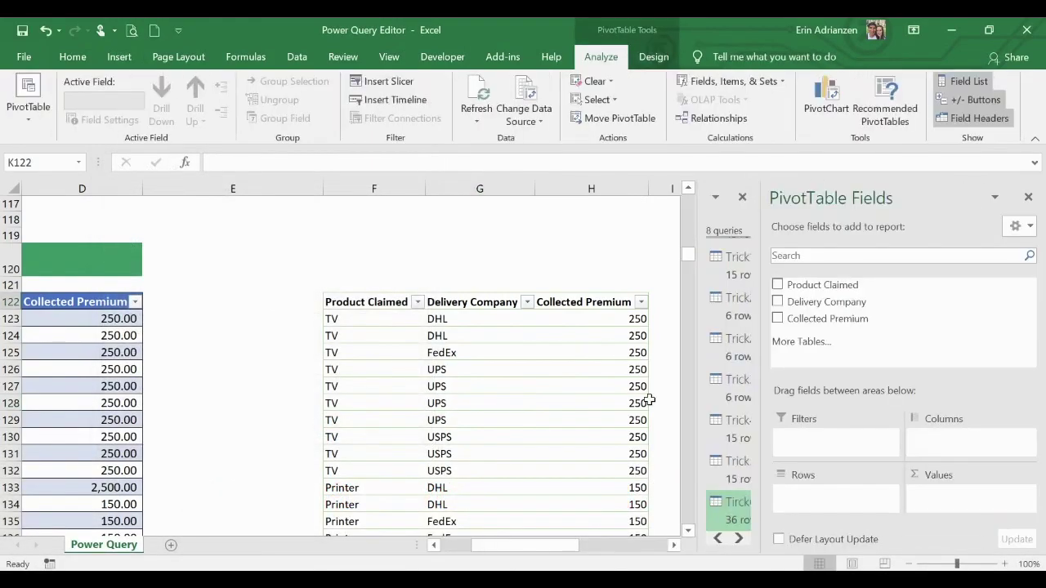
Lay out the PivotTable with Product Claimed as rows, Delivery Company as columns and the sum of Collected Premium as values
scroll(587, 439, "right", 1)
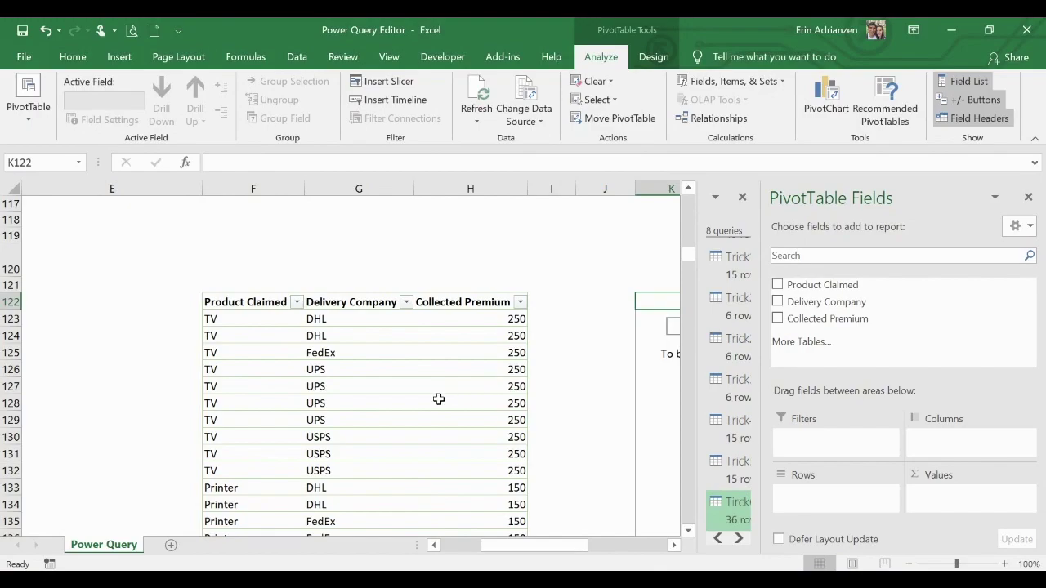
scroll(478, 408, "right", 1)
scroll(478, 408, "right", 2)
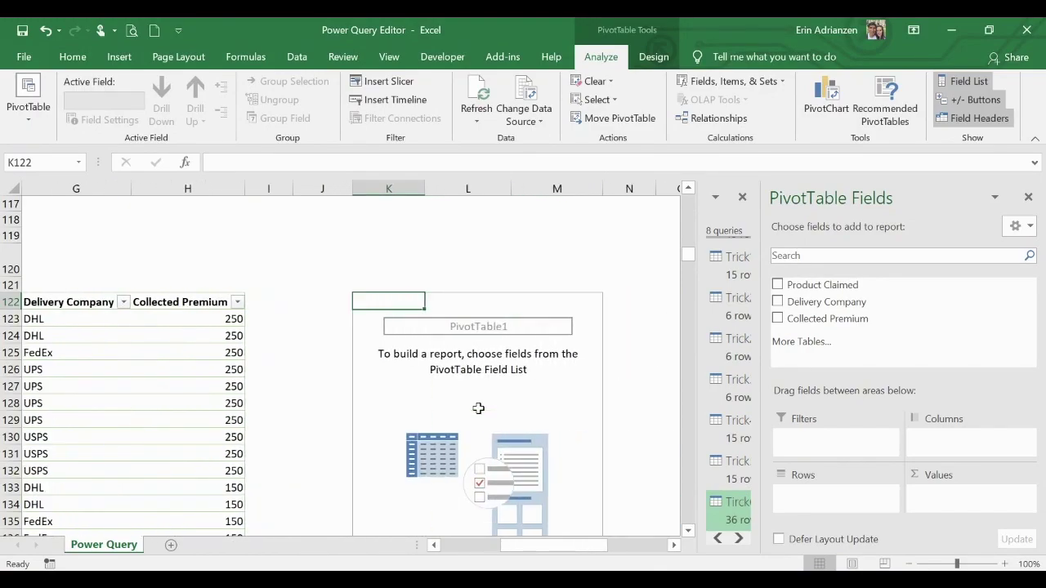
left_click(450, 367)
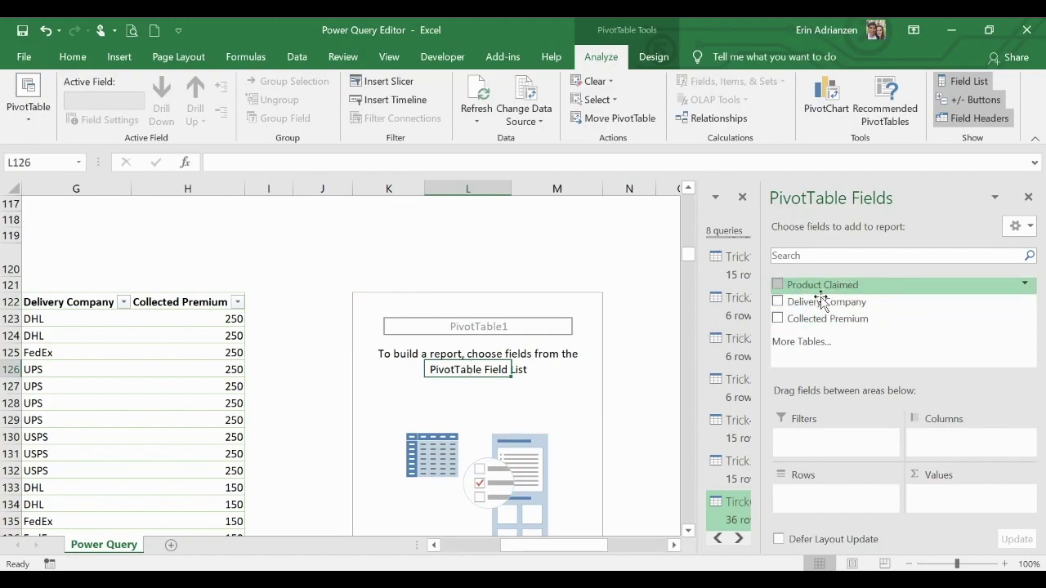
left_click_drag(839, 293, 842, 495)
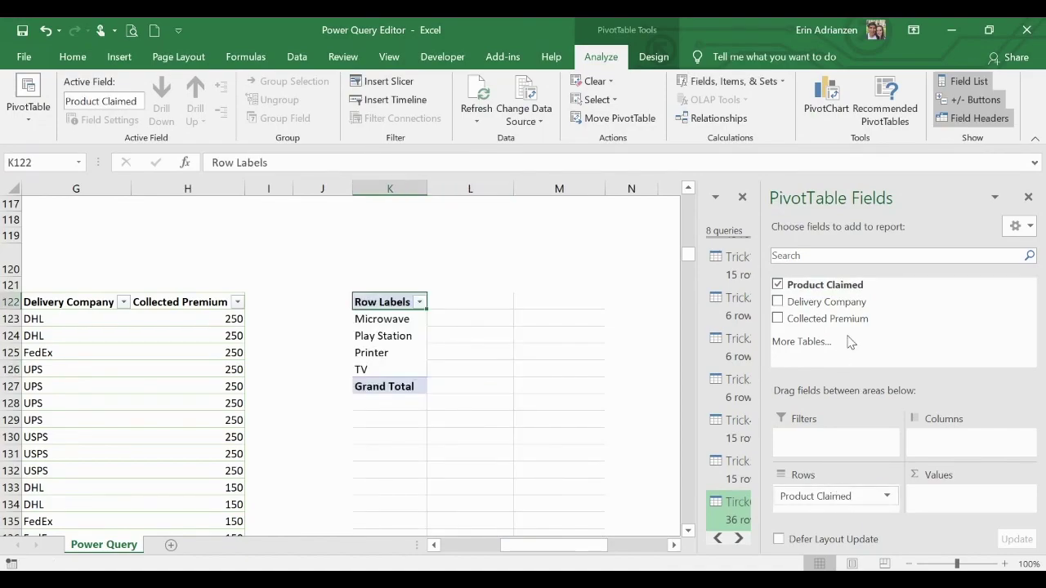
left_click_drag(844, 309, 972, 496)
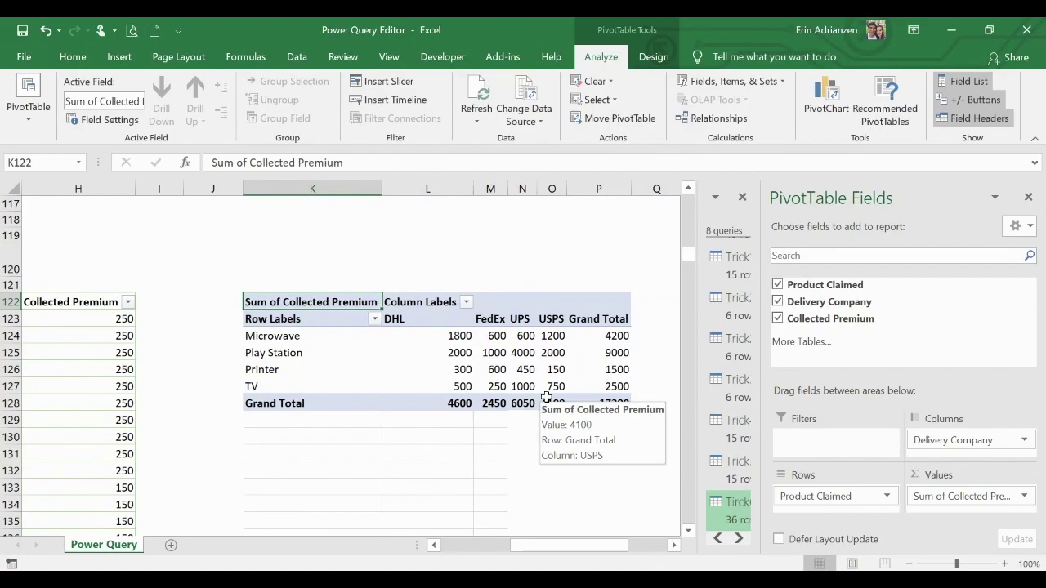
Autofit column F so the Claimed Product entries in the "7. Split into Rows" table fit its width
left_click(428, 386)
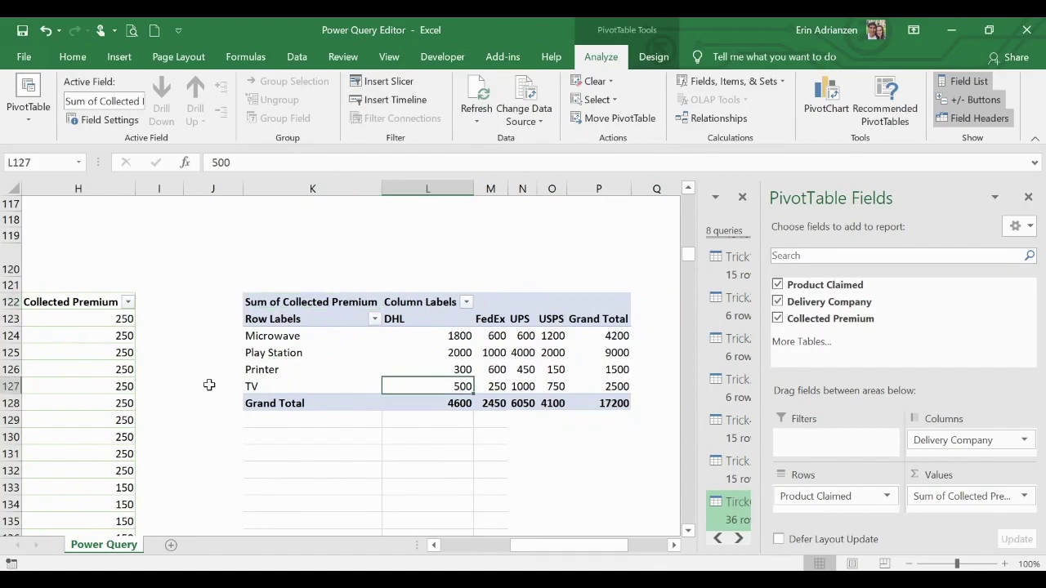
scroll(210, 386, "left", 6)
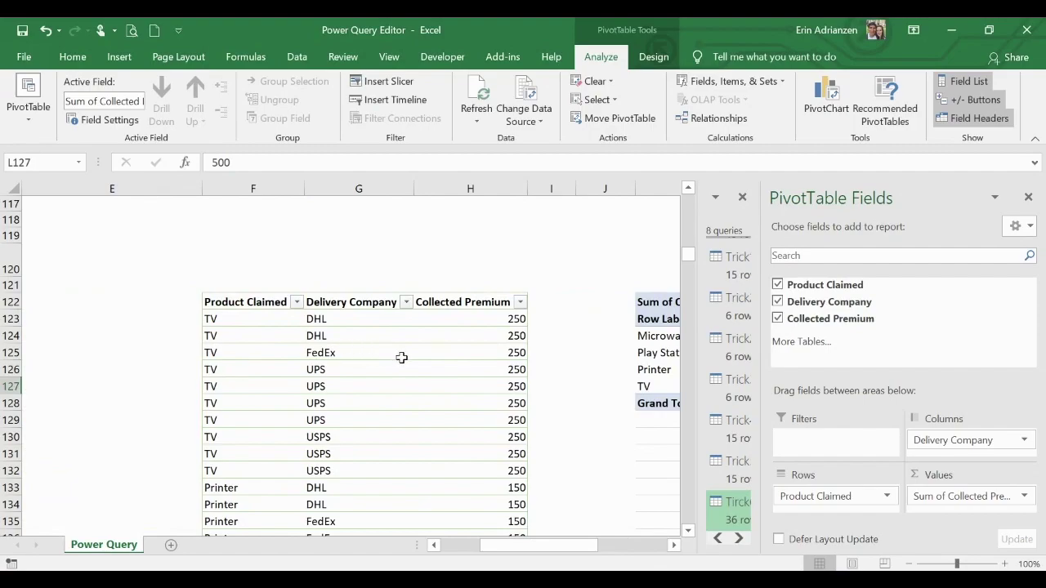
left_click(326, 336)
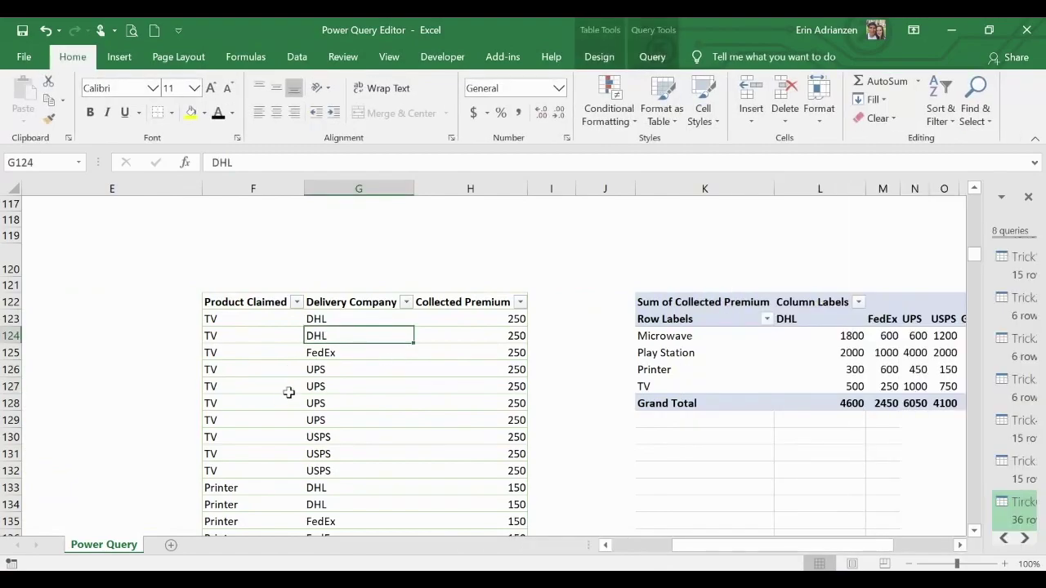
scroll(199, 420, "left", 4)
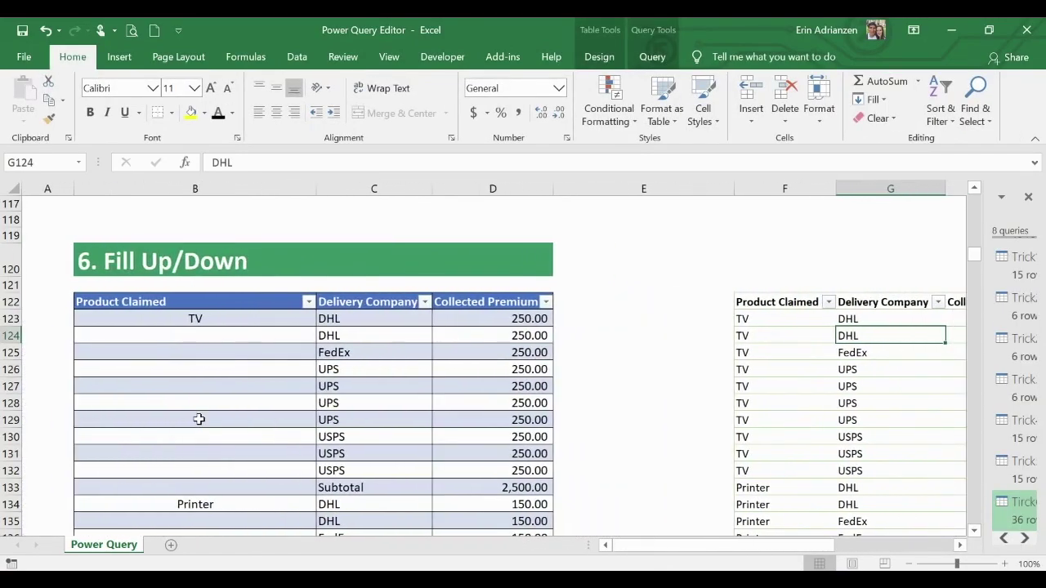
scroll(199, 419, "down", 6)
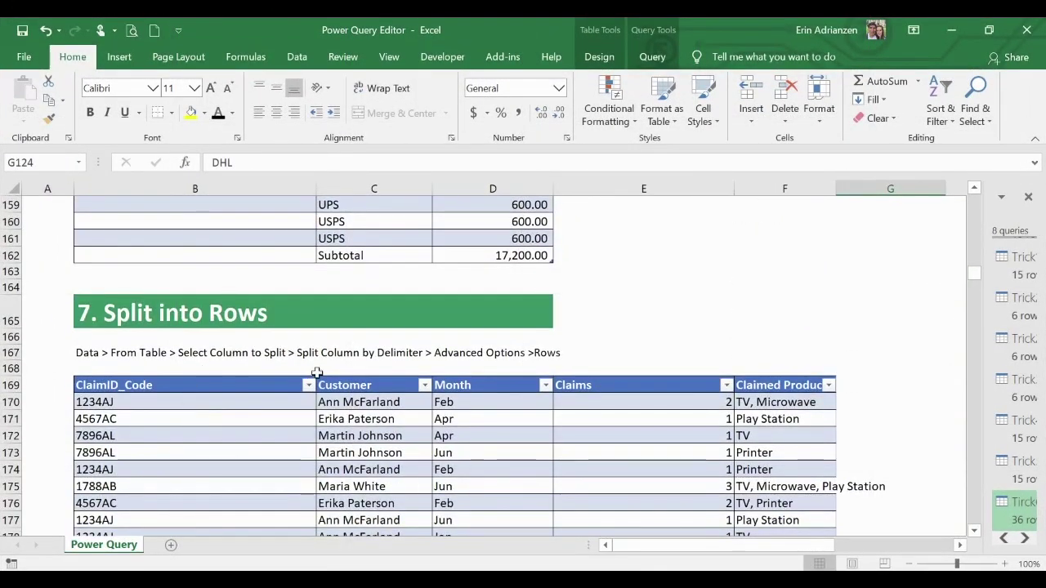
scroll(317, 373, "down", 1)
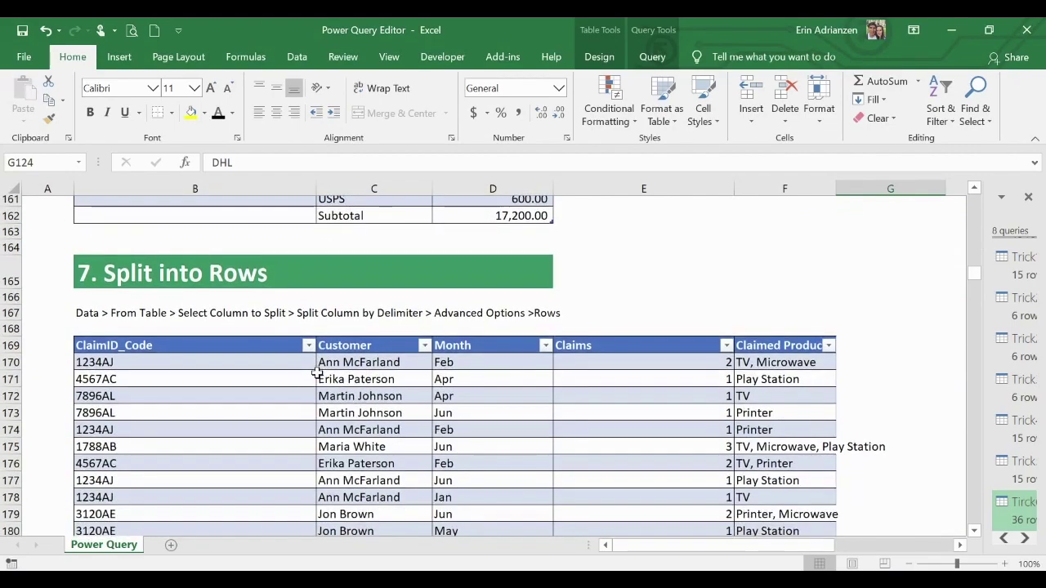
scroll(316, 373, "down", 1)
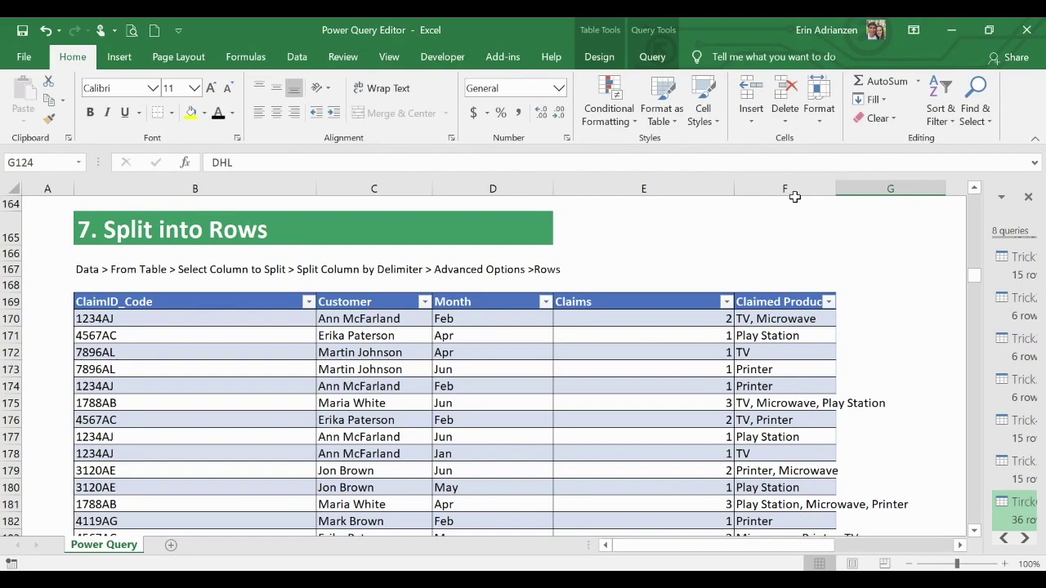
double_click(835, 190)
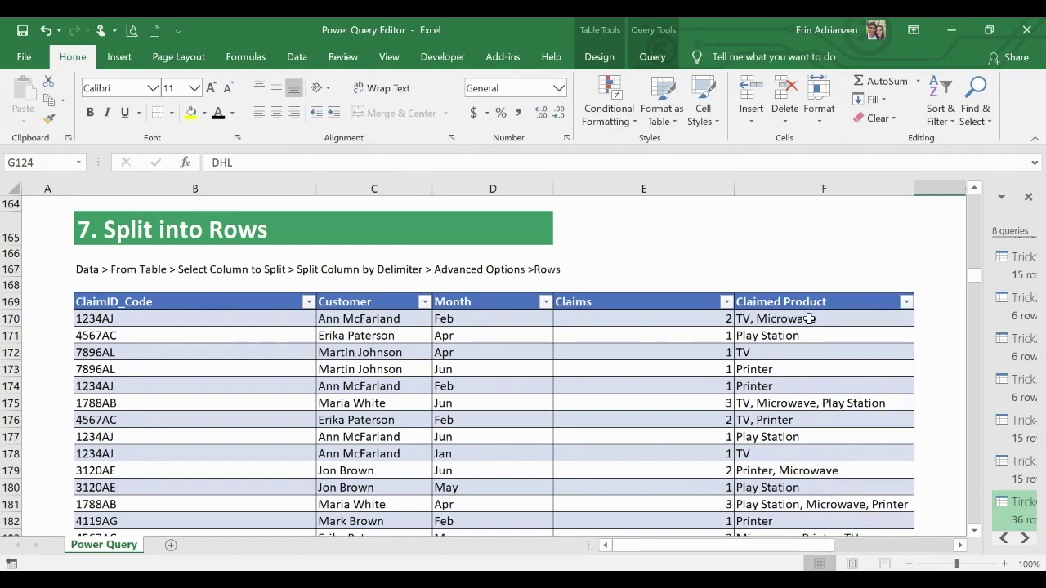
Load the "7. Split into Rows" claims table into the Power Query Editor as a new query
left_click(799, 338)
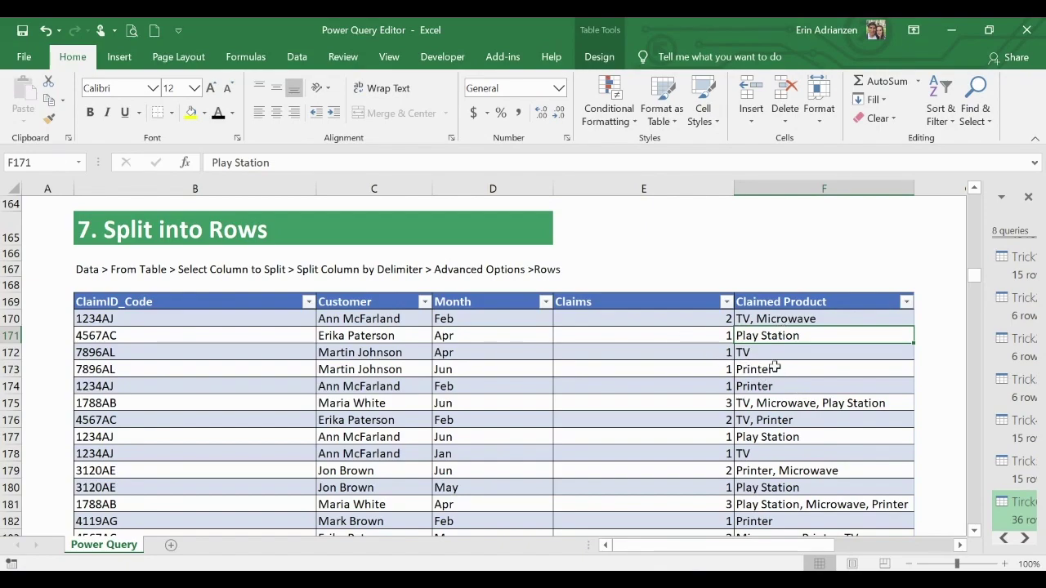
left_click(563, 370)
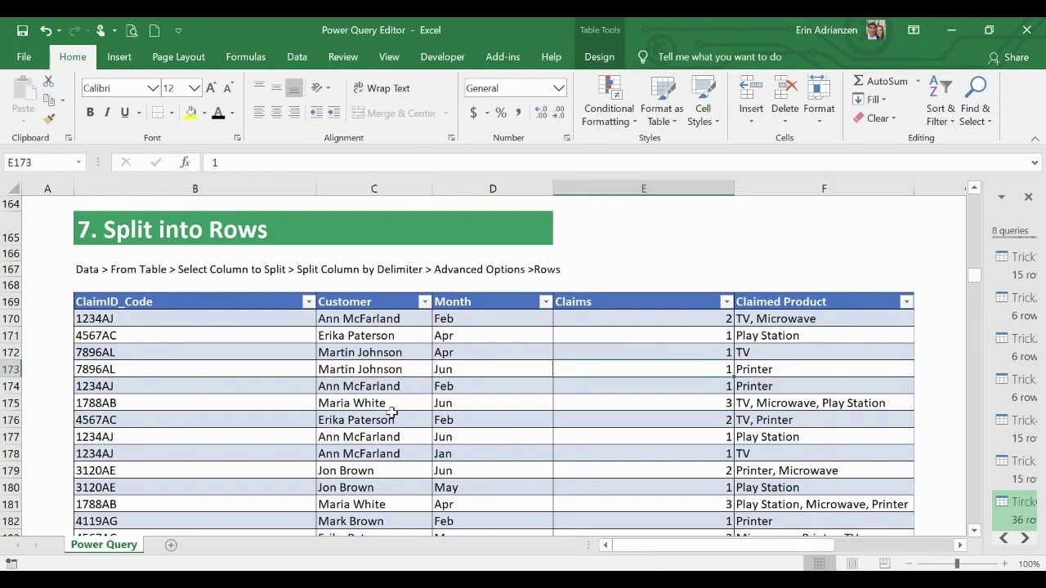
left_click(416, 399)
left_click(296, 57)
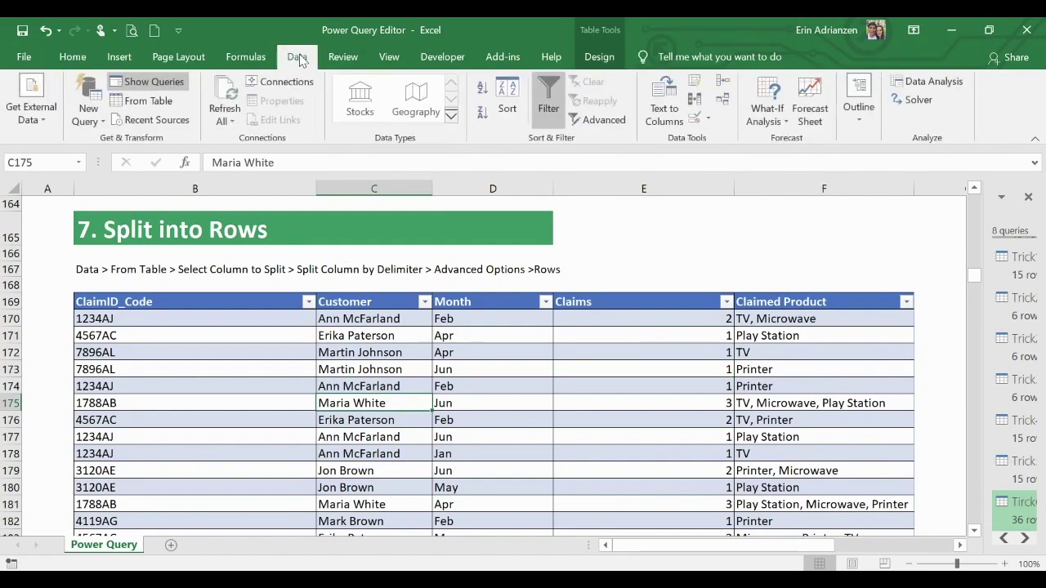
left_click(161, 100)
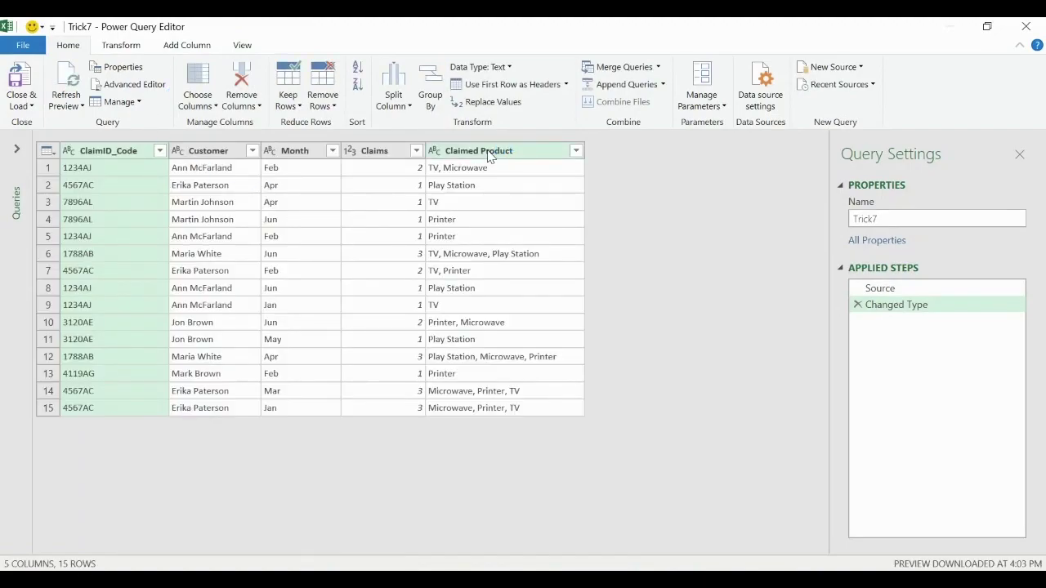
Split the Claimed Product column into rows at each occurrence of the comma delimiter
left_click(490, 156)
left_click(404, 106)
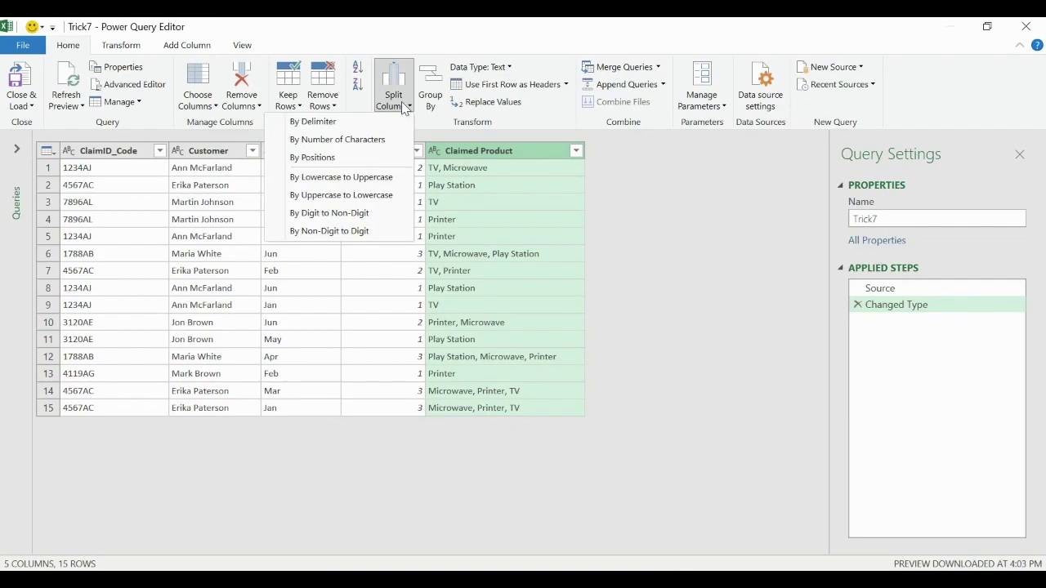
left_click(356, 123)
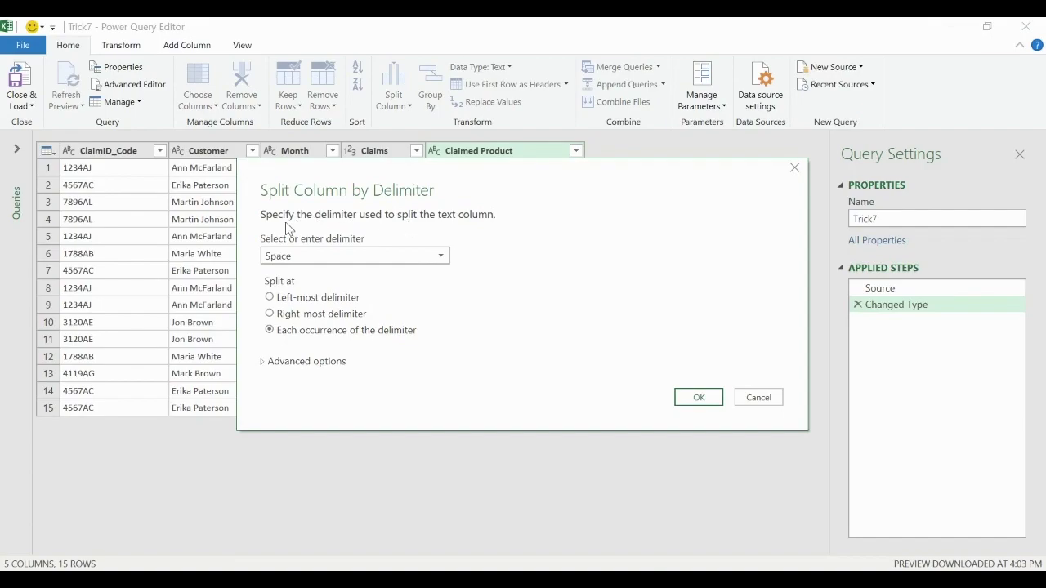
left_click(436, 259)
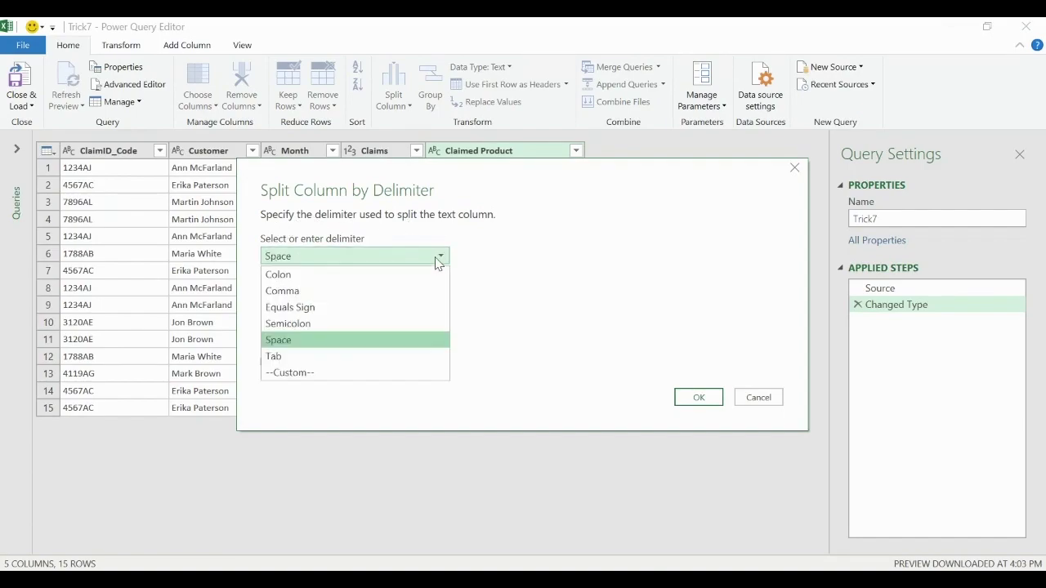
left_click(331, 292)
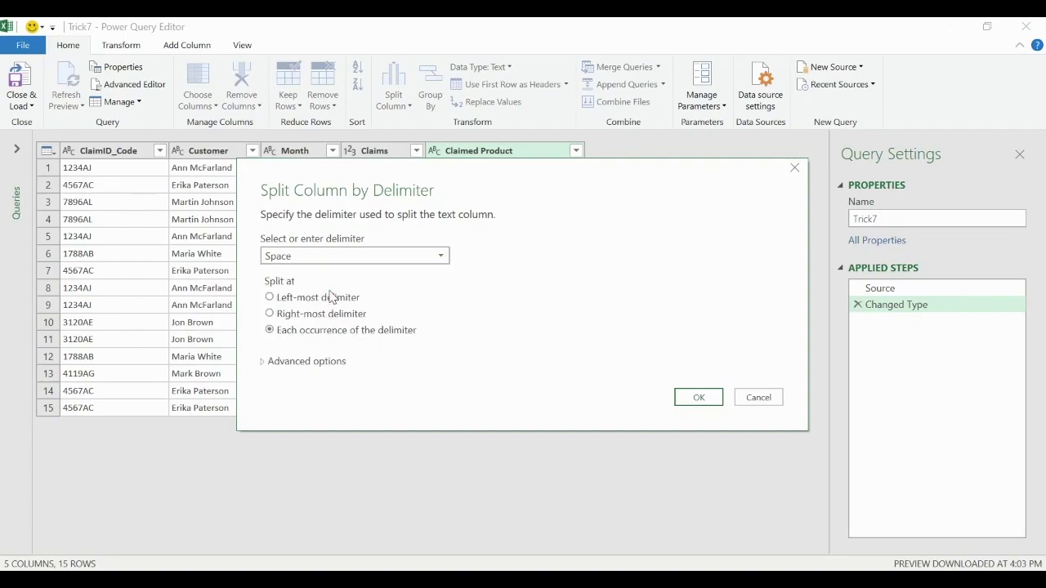
left_click(264, 362)
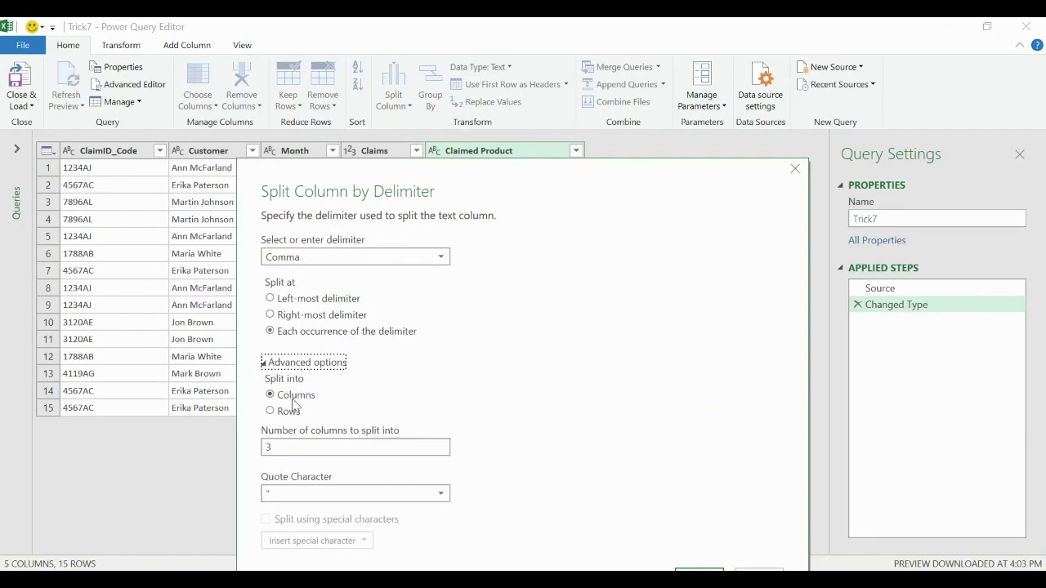
left_click(272, 412)
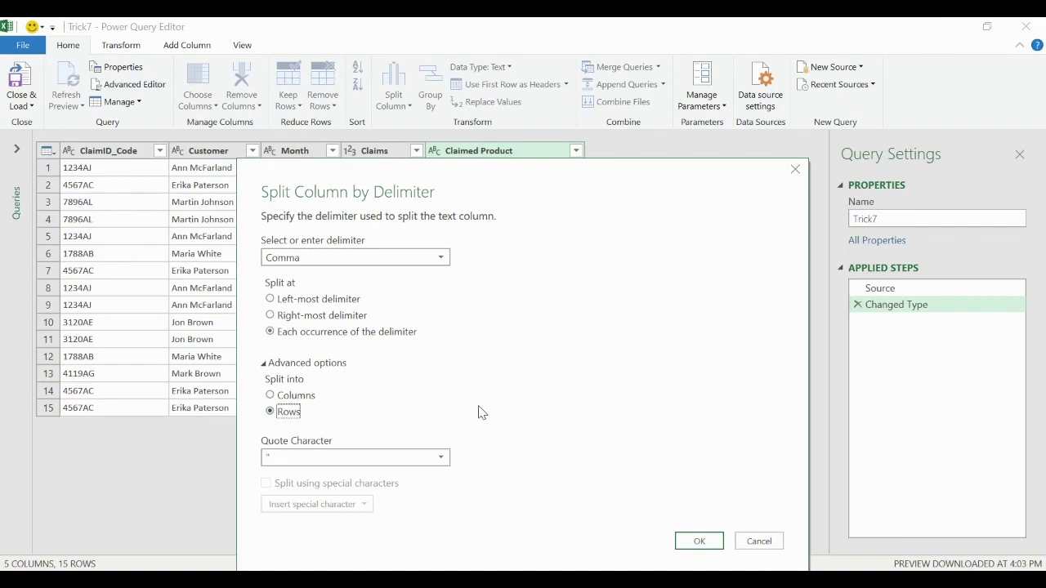
left_click_drag(648, 181, 641, 128)
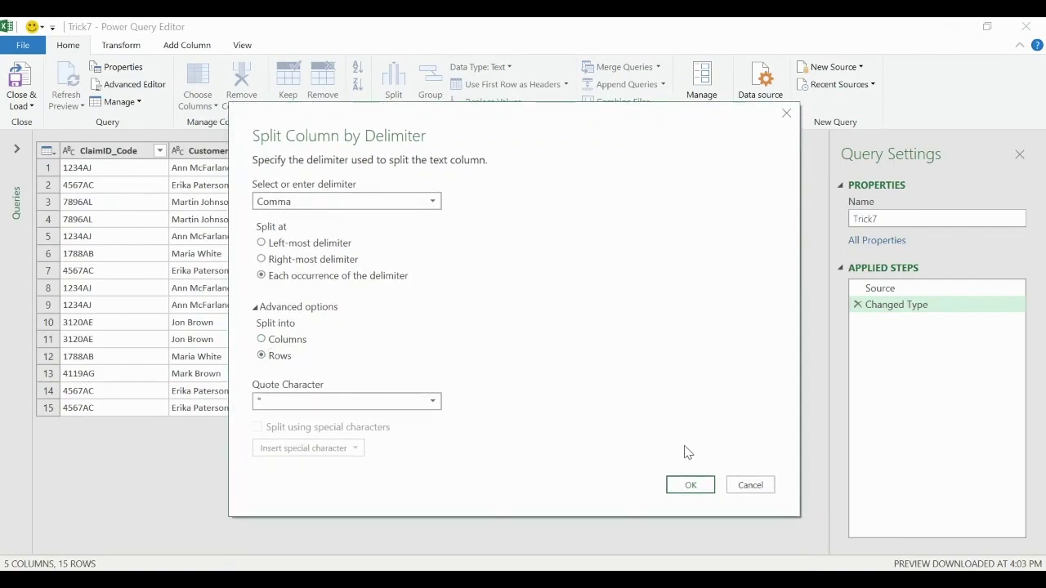
left_click(690, 484)
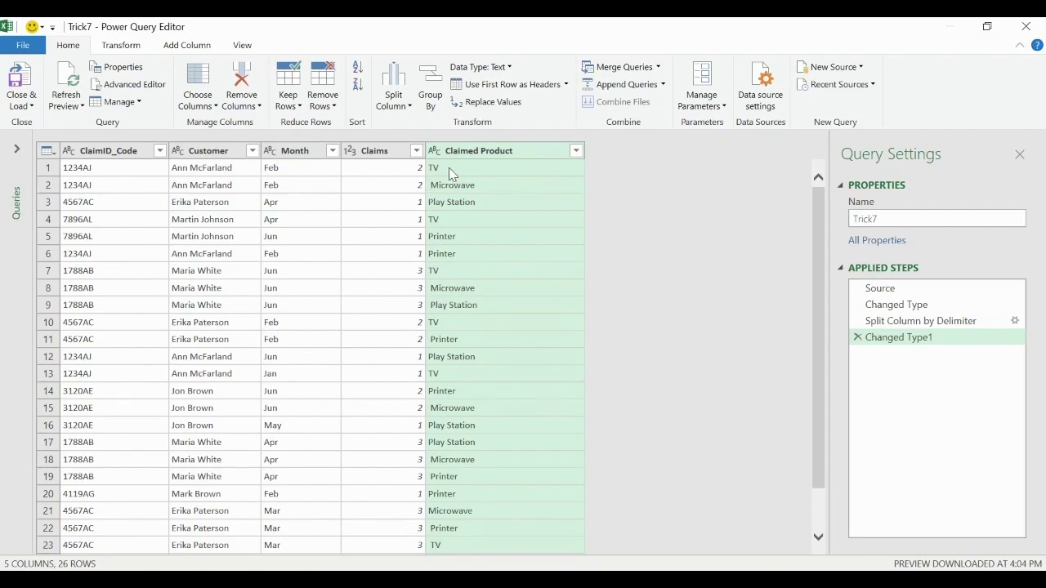
Remove the Claims column from the Trick7 query
left_click(423, 190)
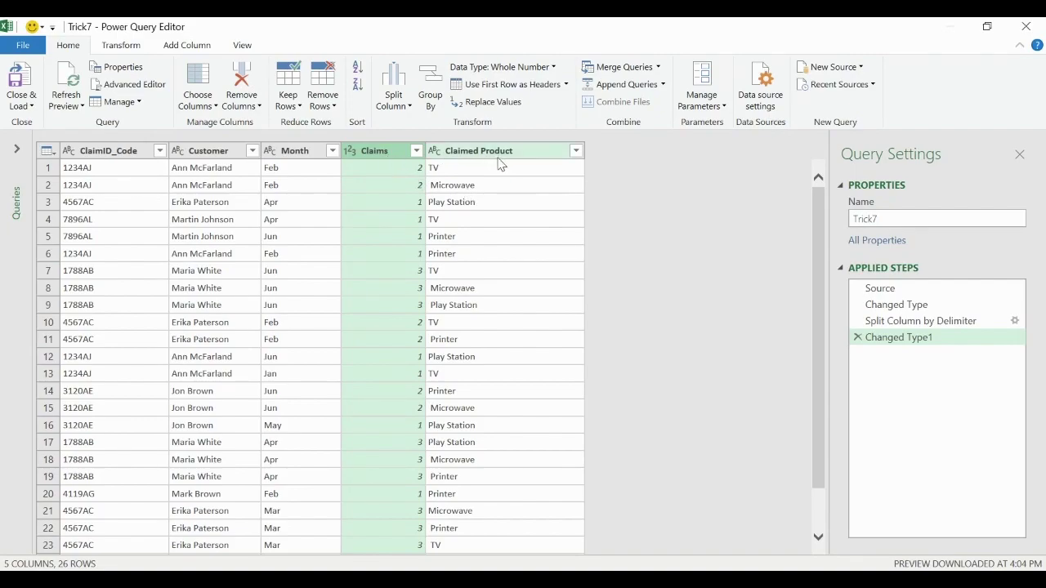
left_click(407, 170)
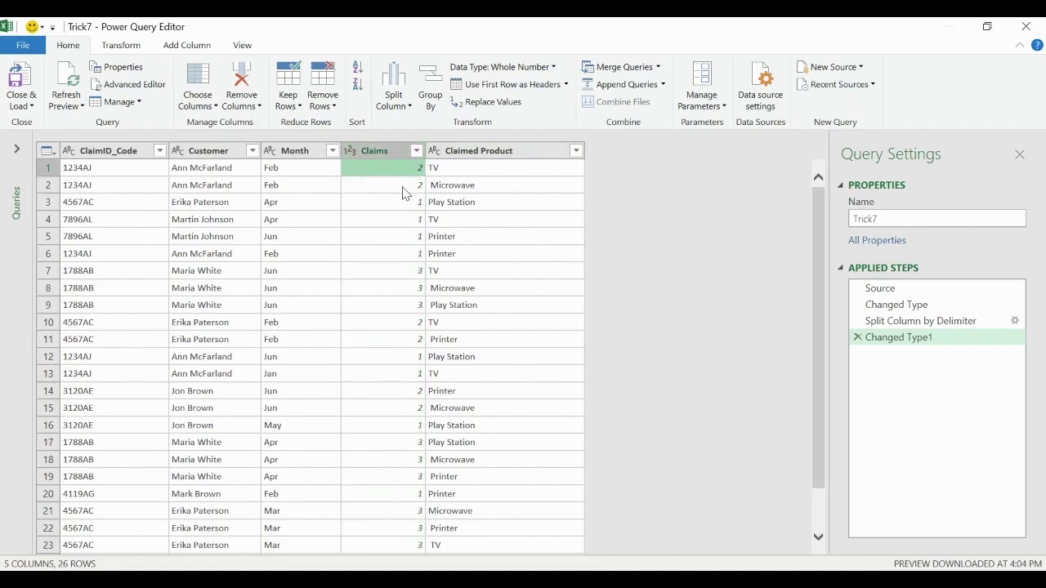
left_click(394, 151)
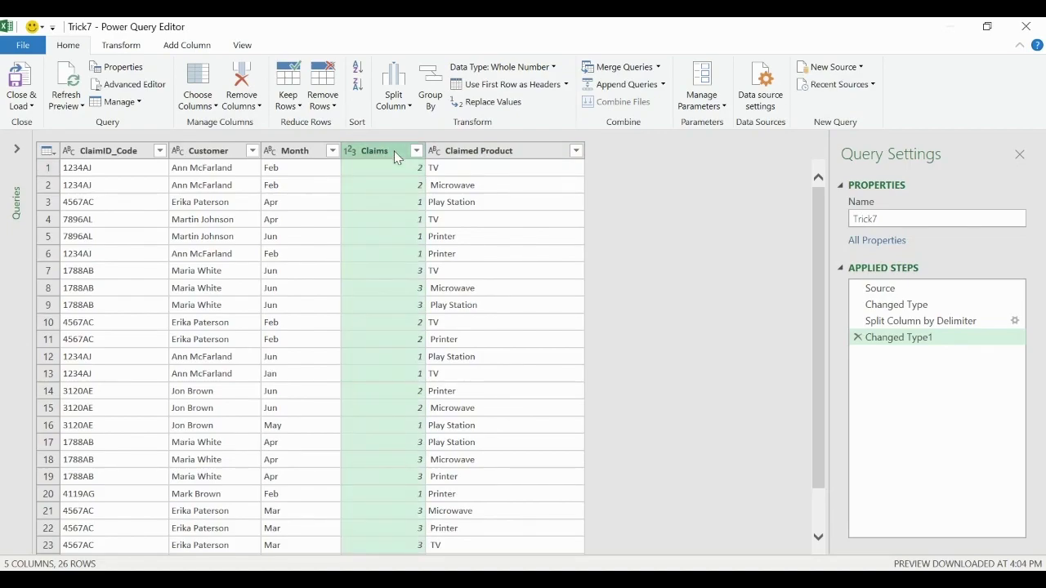
right_click(394, 151)
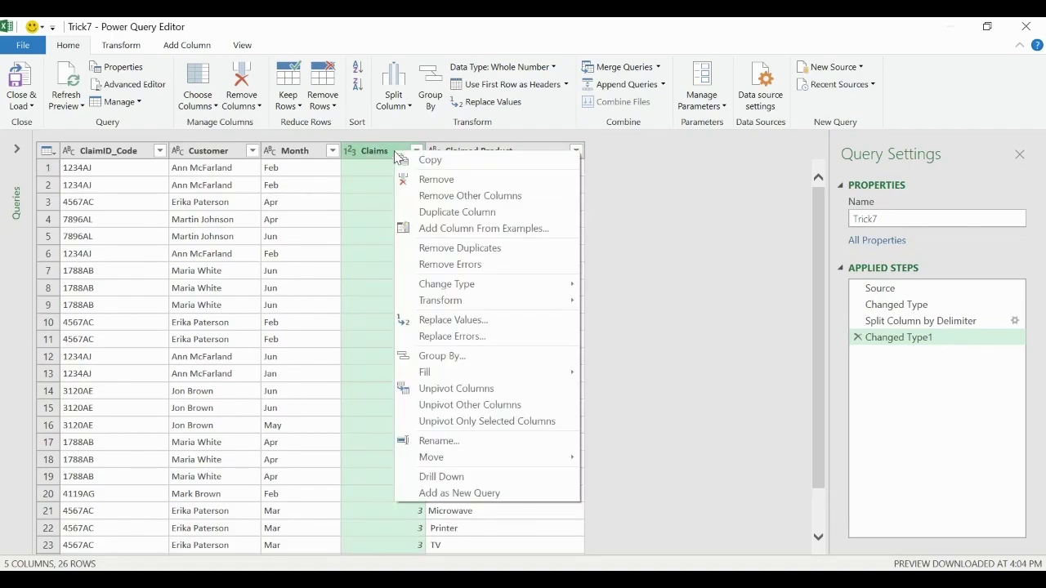
left_click(433, 180)
left_click(433, 188)
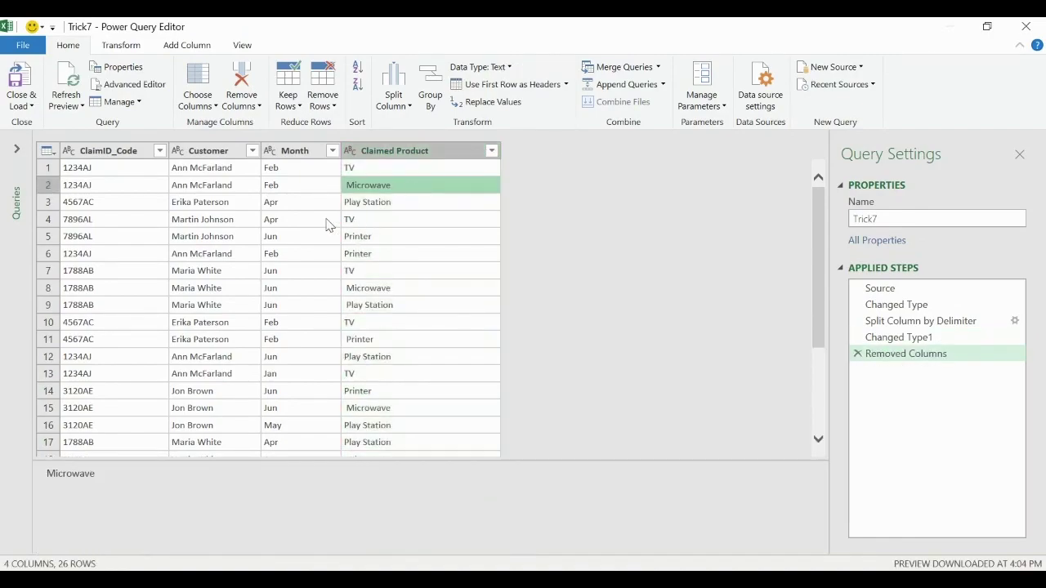
left_click(272, 273)
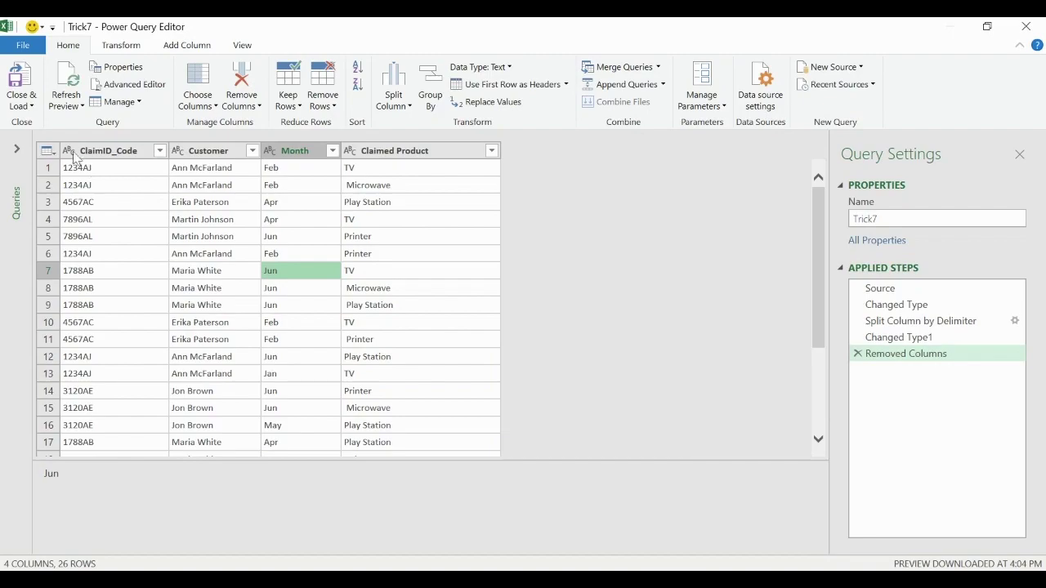
Close the query editor and load the Trick7 result to the existing worksheet as a table starting at cell H169
left_click(21, 105)
left_click(52, 137)
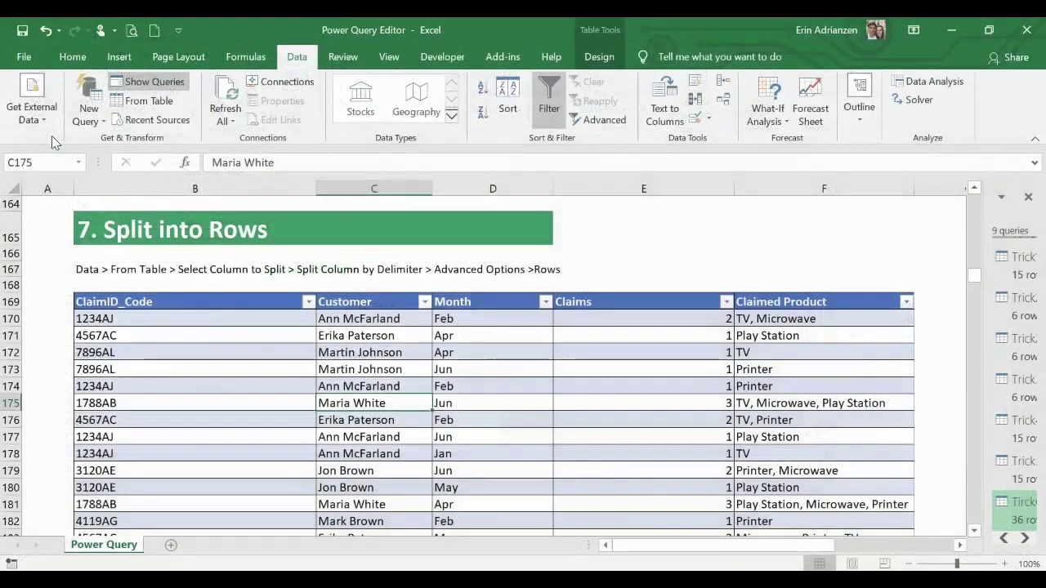
left_click(387, 321)
left_click(534, 336)
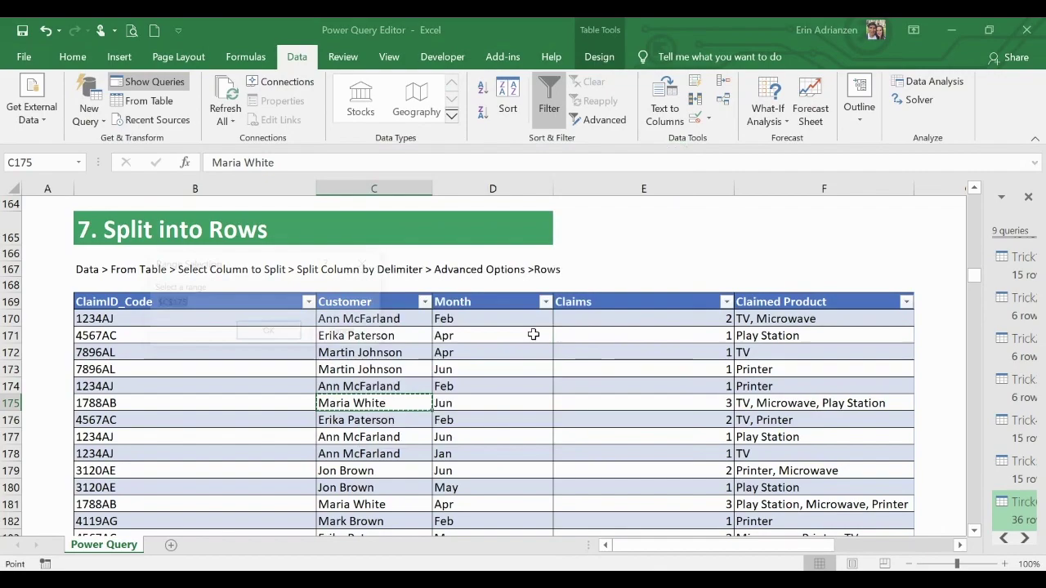
scroll(736, 374, "right", 3)
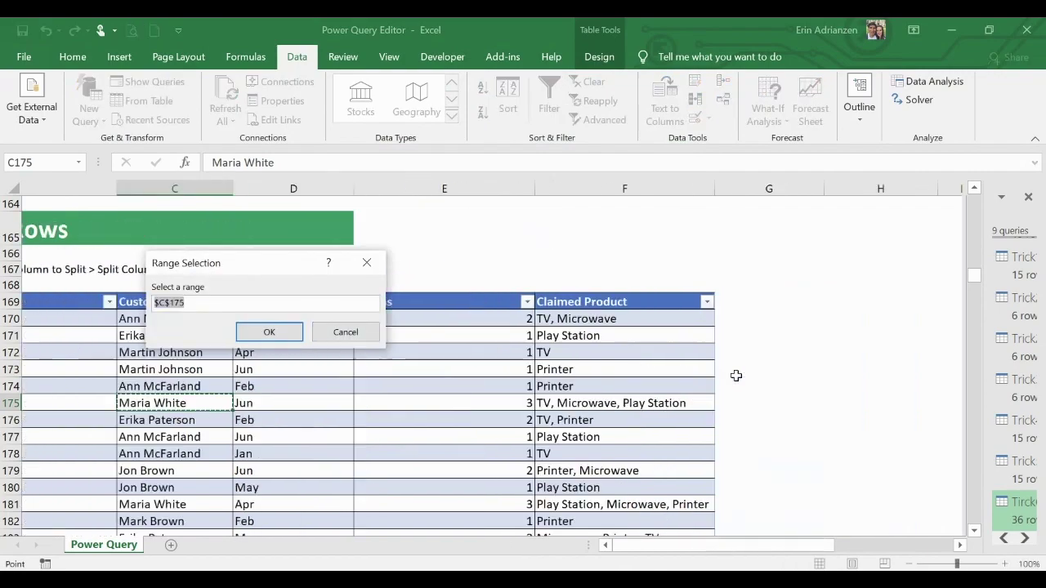
left_click(768, 296)
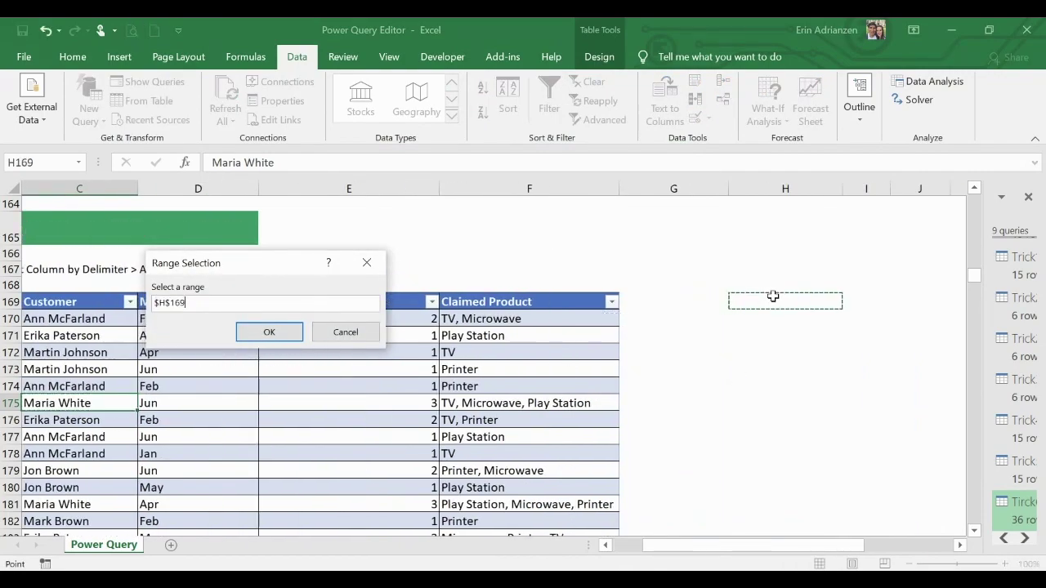
left_click(270, 332)
left_click(576, 414)
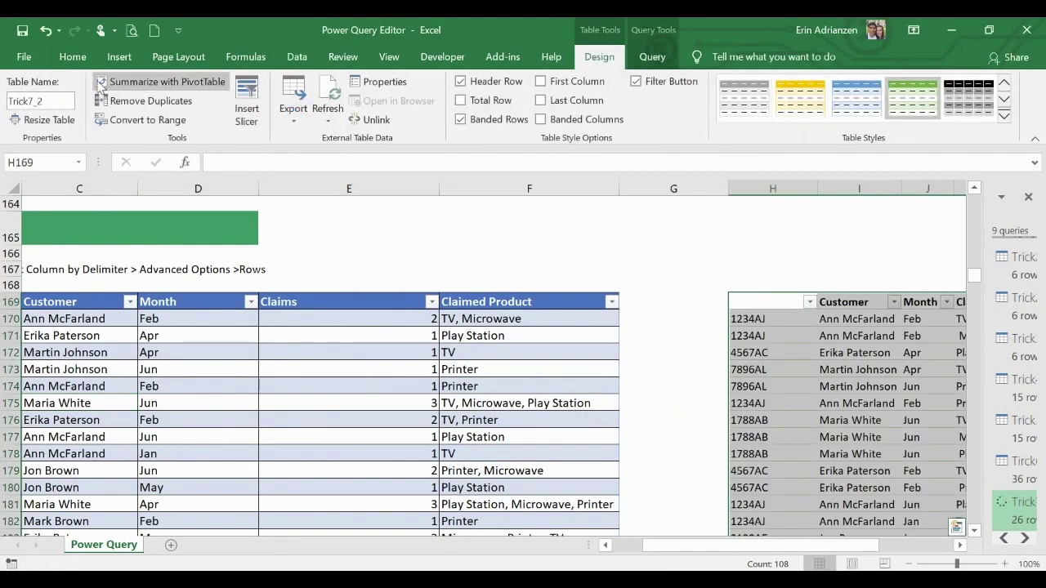
Compare the loaded Trick7 table with the original "7. Split into Rows" table
left_click(73, 57)
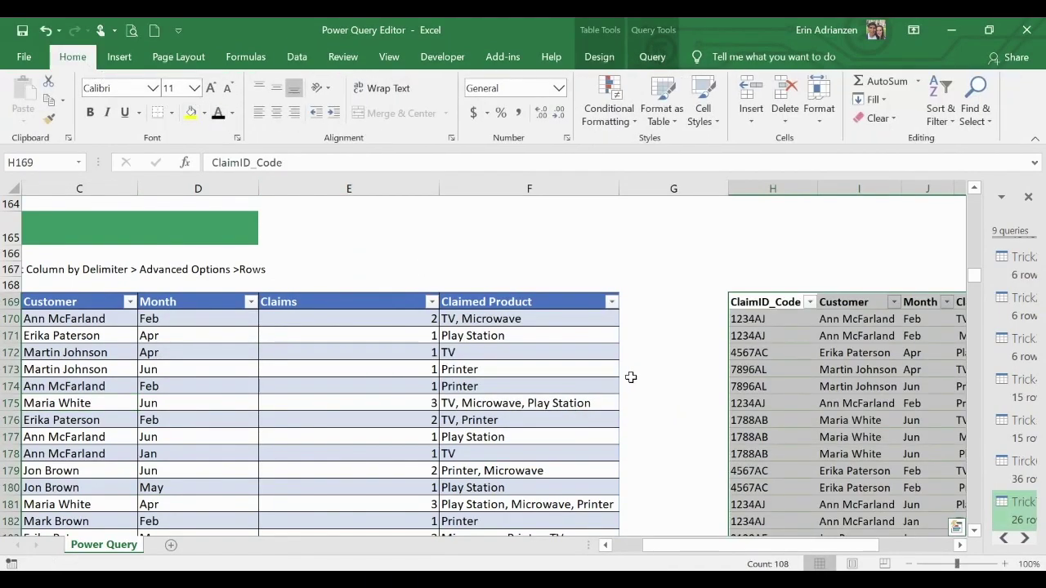
left_click(786, 395)
scroll(785, 396, "right", 2)
scroll(785, 395, "right", 2)
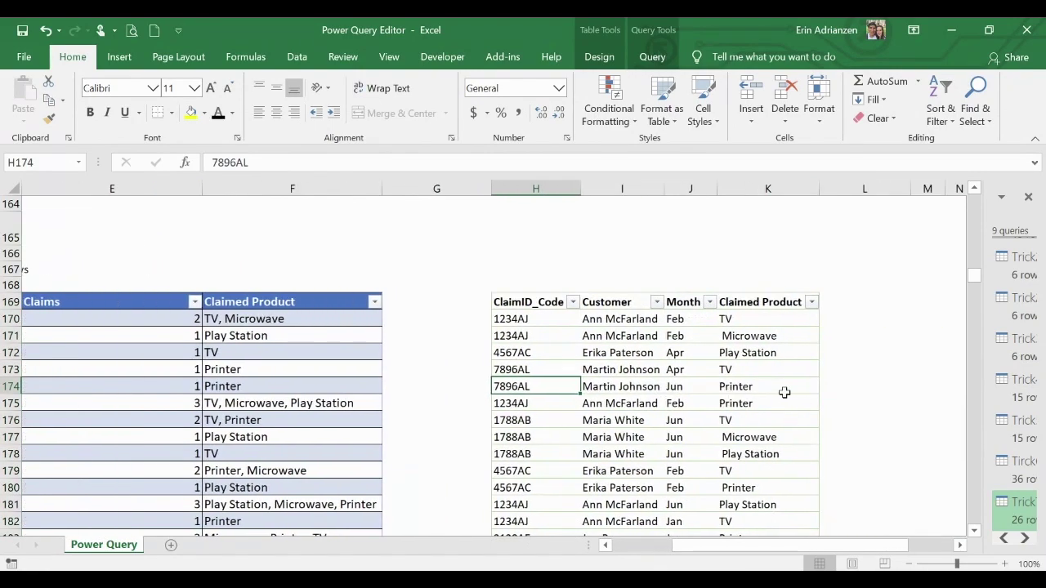
scroll(609, 419, "left", 6)
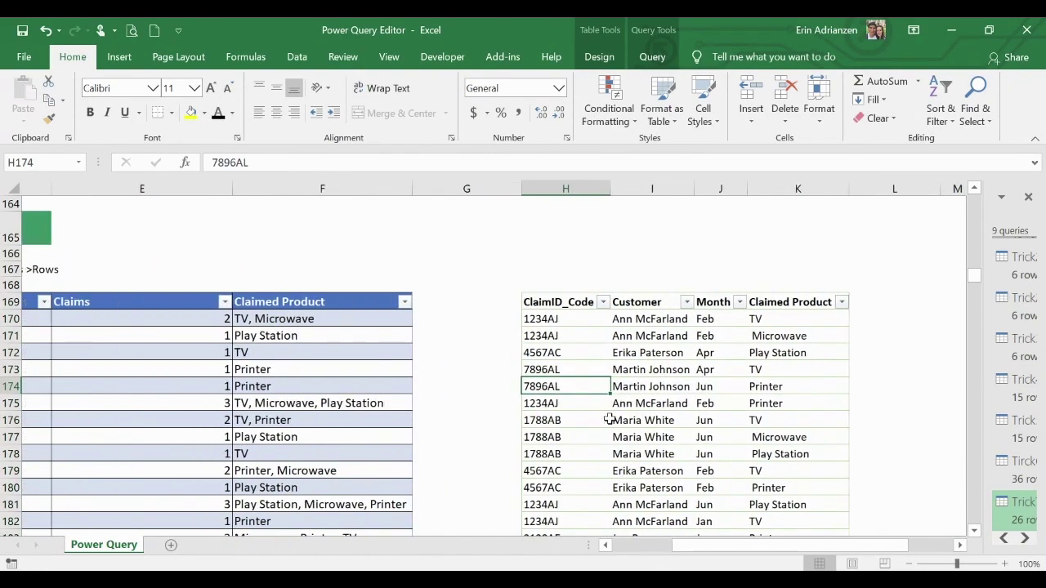
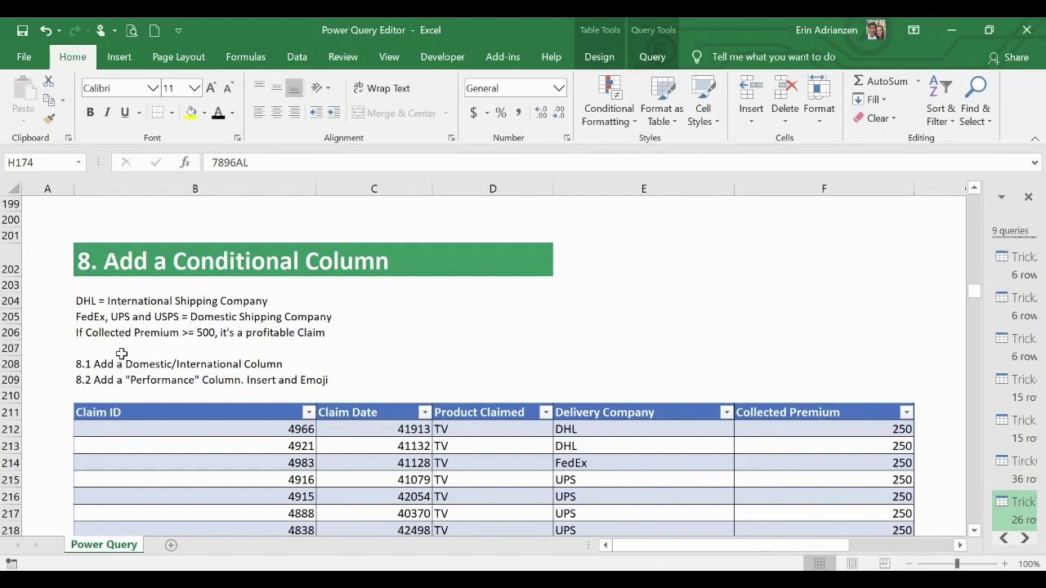
Open the "8. Add a Conditional Column" claims table in the Power Query Editor as a new query
left_click(75, 346)
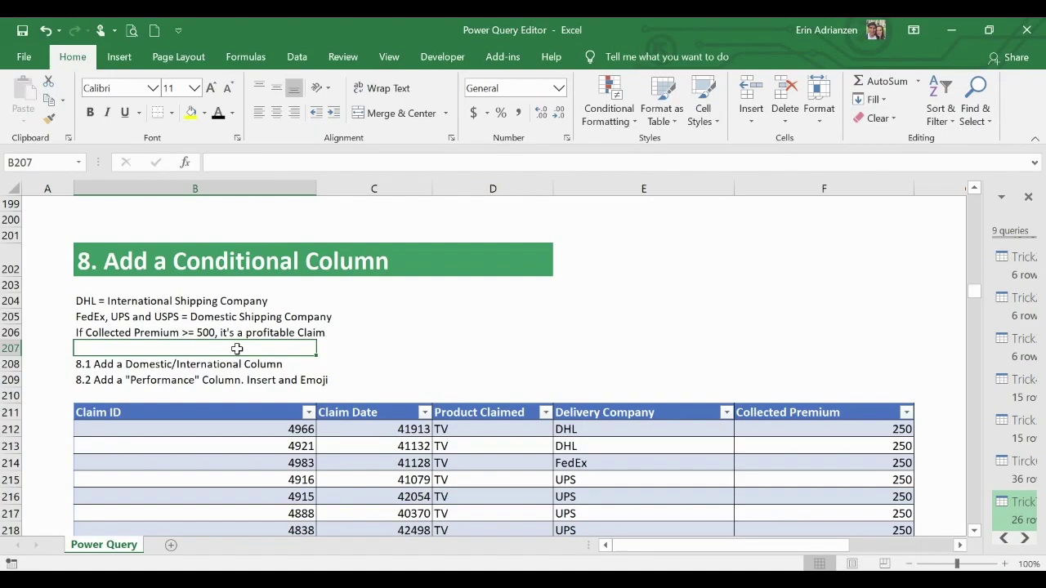
left_click(214, 364)
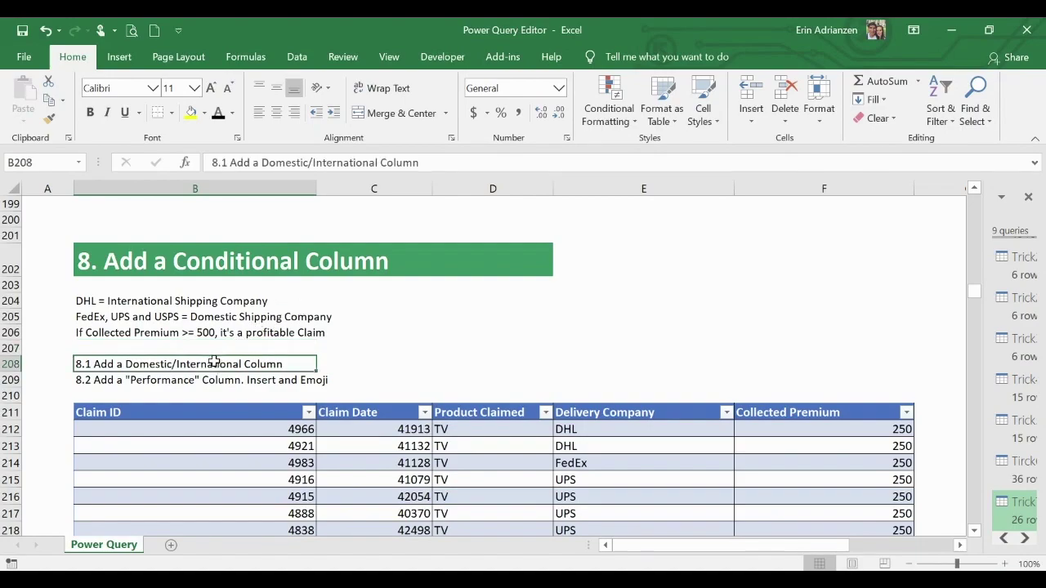
scroll(301, 341, "down", 1)
scroll(301, 345, "down", 1)
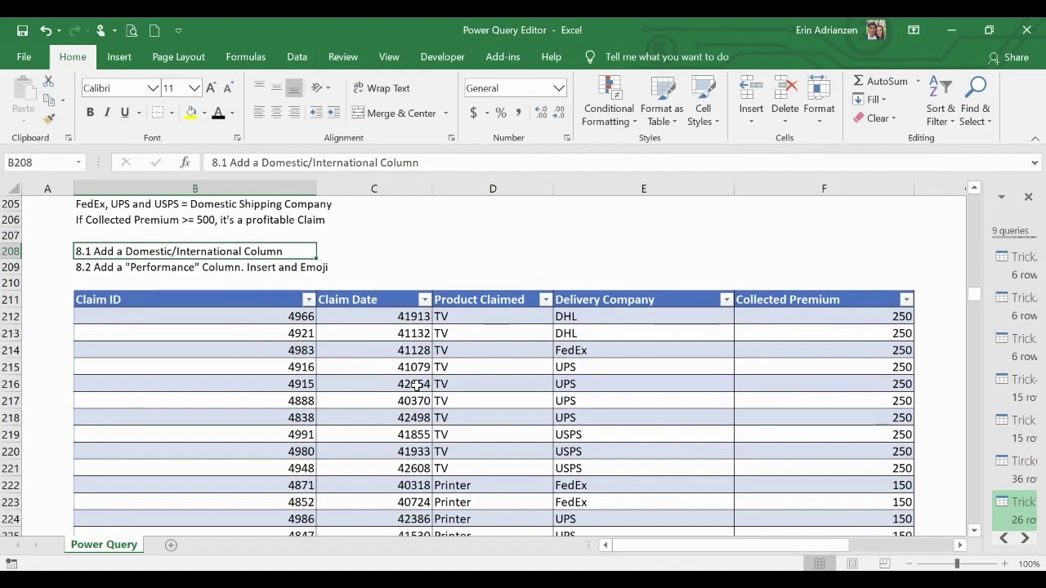
scroll(417, 386, "down", 4)
scroll(417, 385, "up", 4)
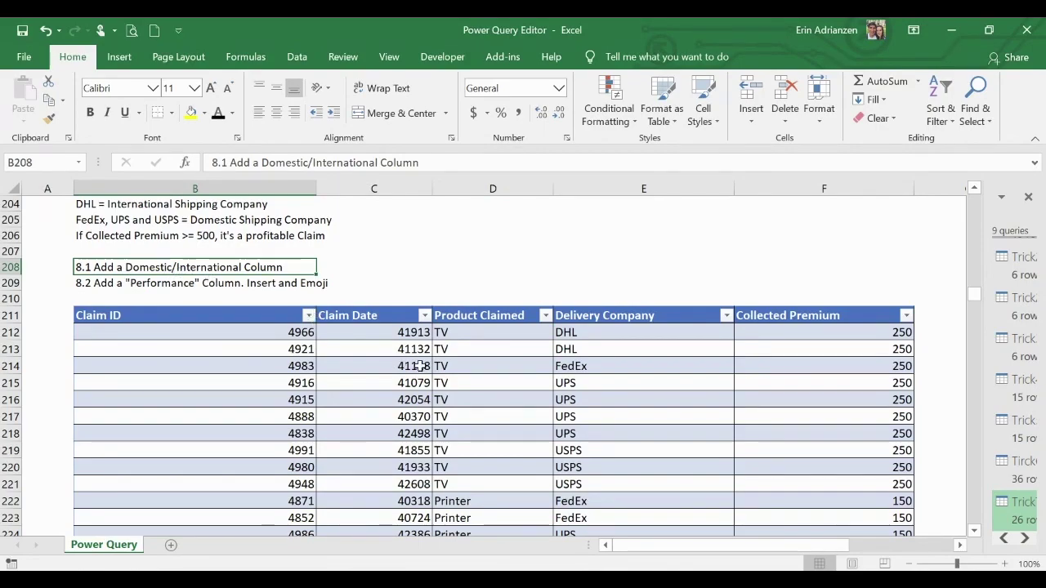
left_click(499, 367)
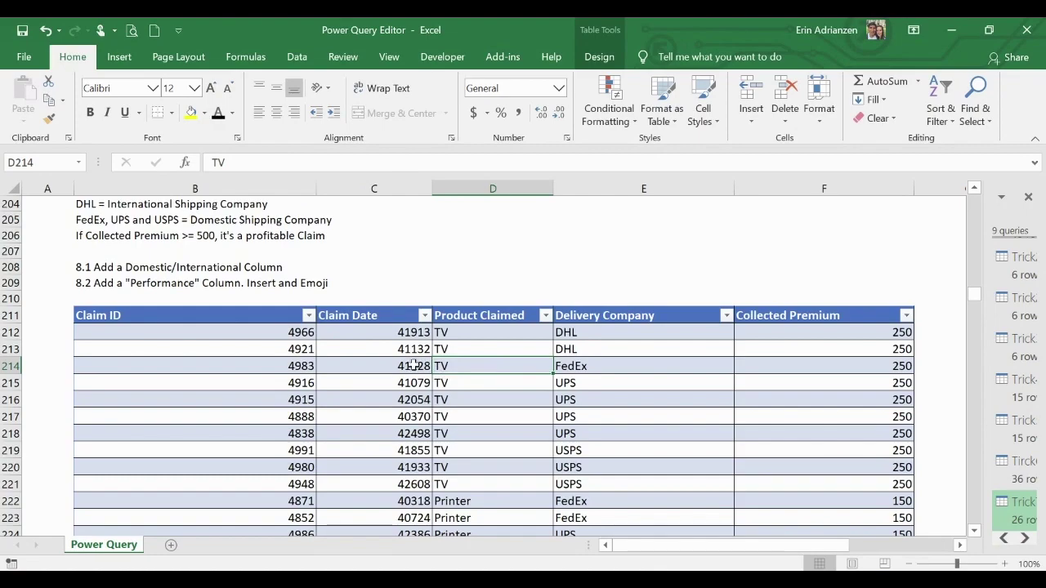
left_click(667, 351)
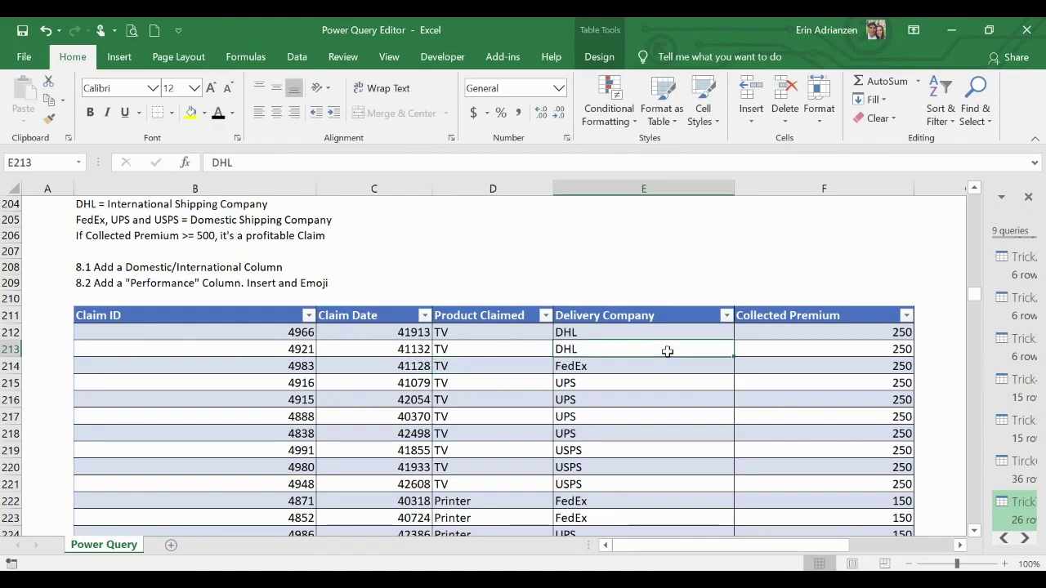
left_click(298, 61)
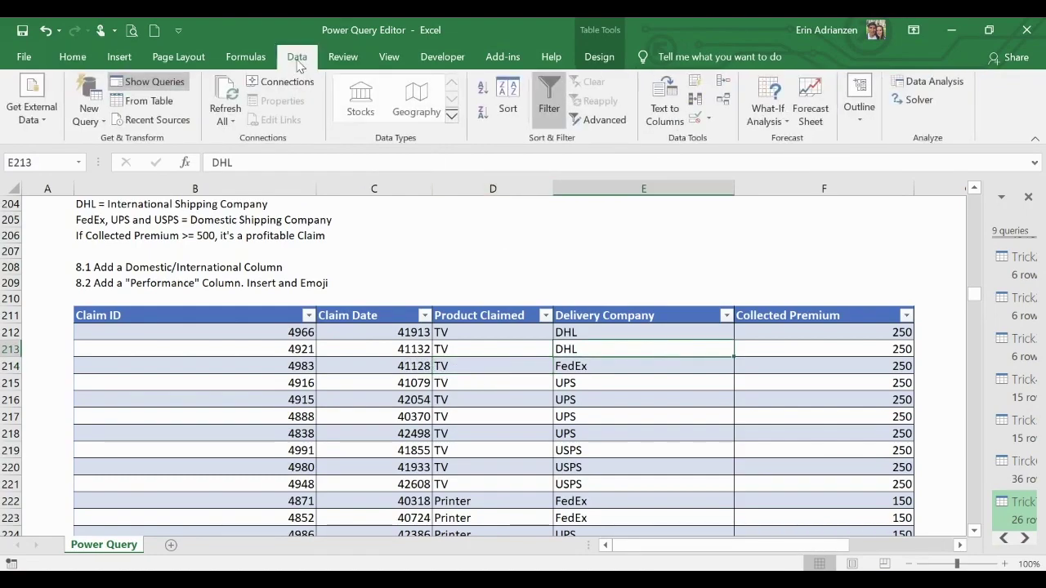
left_click(160, 101)
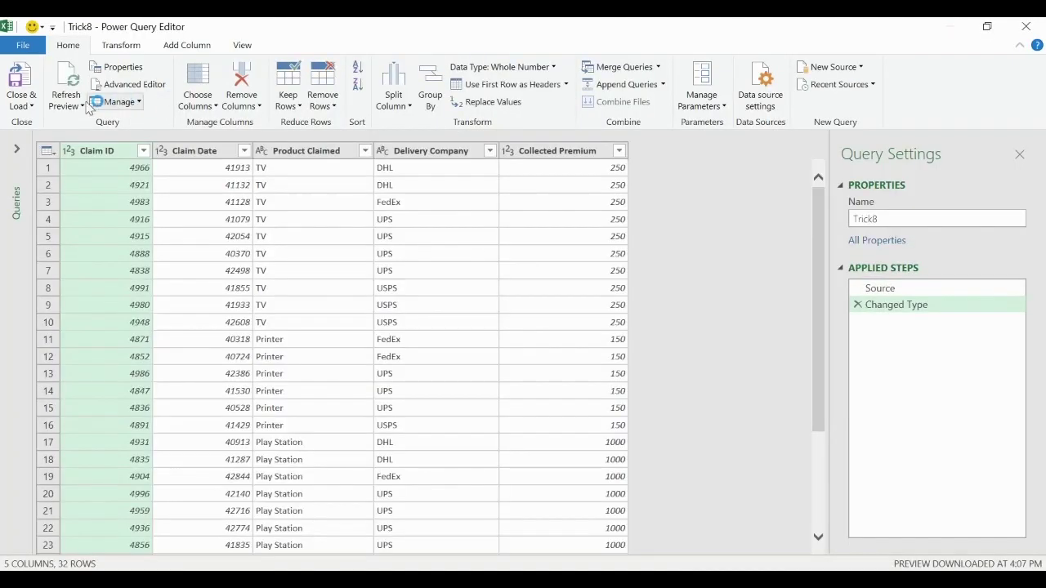
Start a conditional column in the Trick8 query with the condition Delivery Company equals DHL
left_click(186, 46)
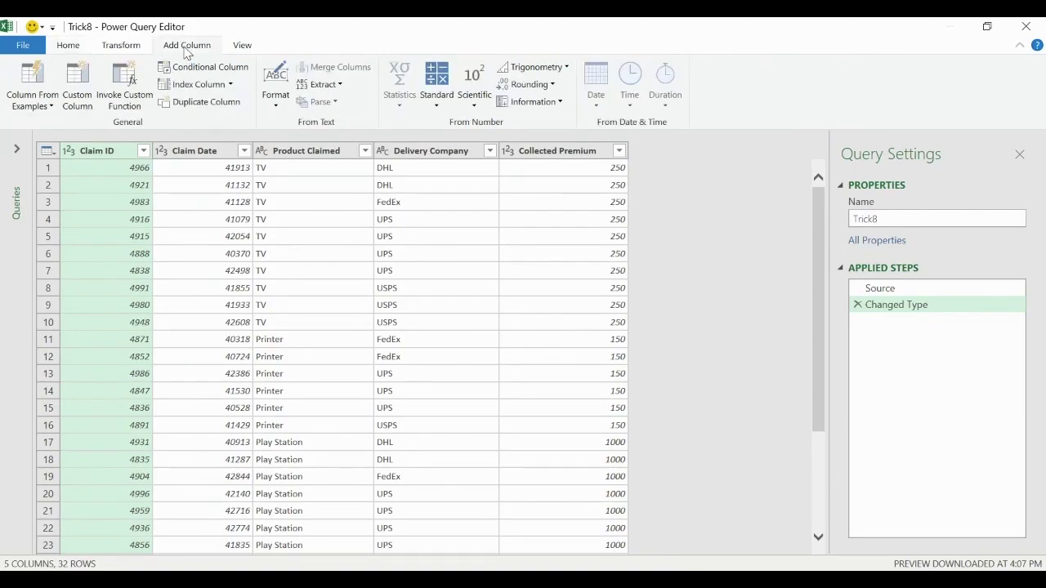
left_click(226, 70)
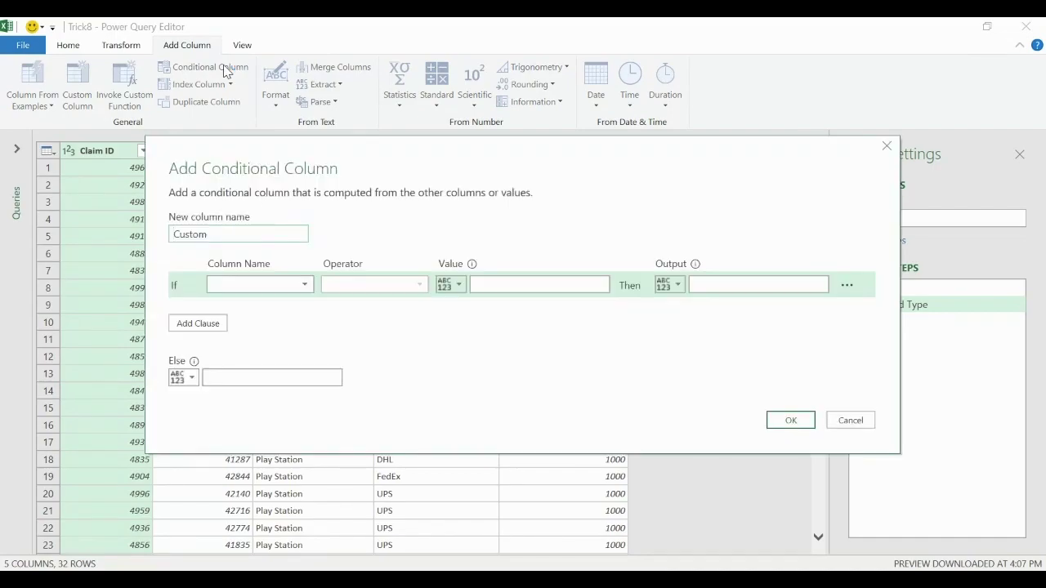
left_click(304, 285)
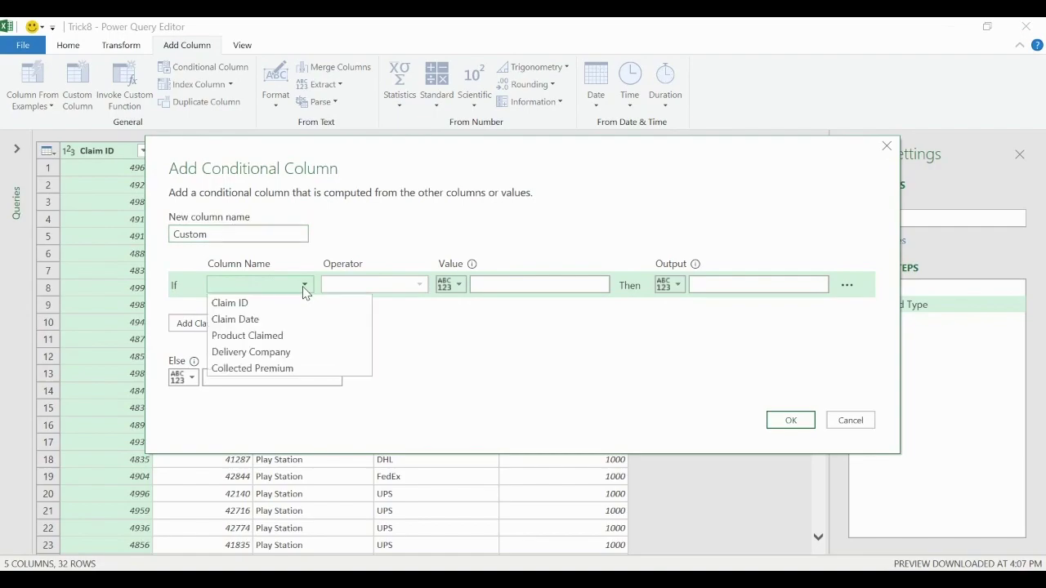
left_click(284, 354)
left_click(504, 283)
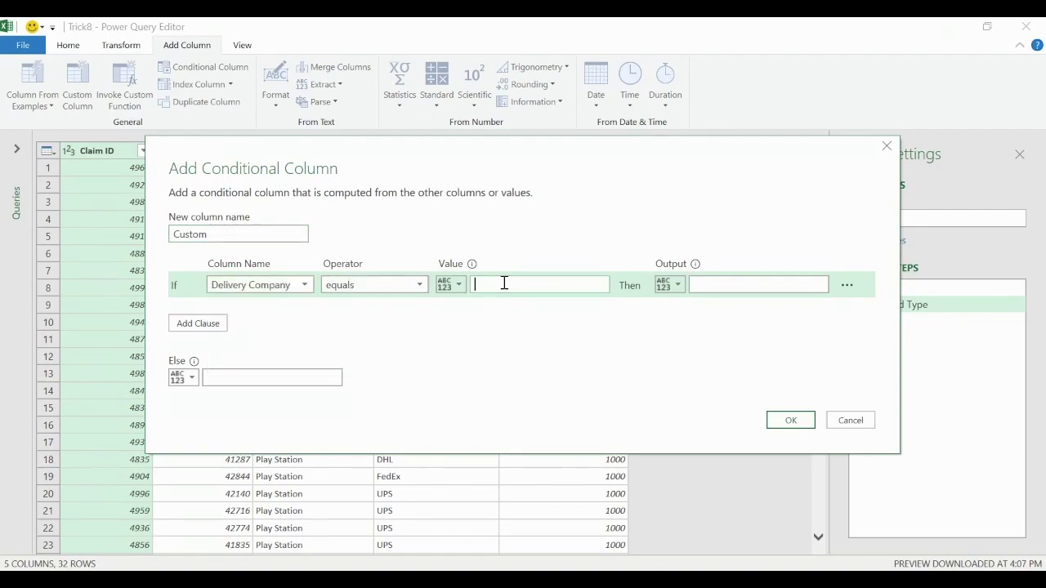
type("DL")
type("HL")
Set the DHL condition's output to International and the else value to Domestic
left_click(700, 284)
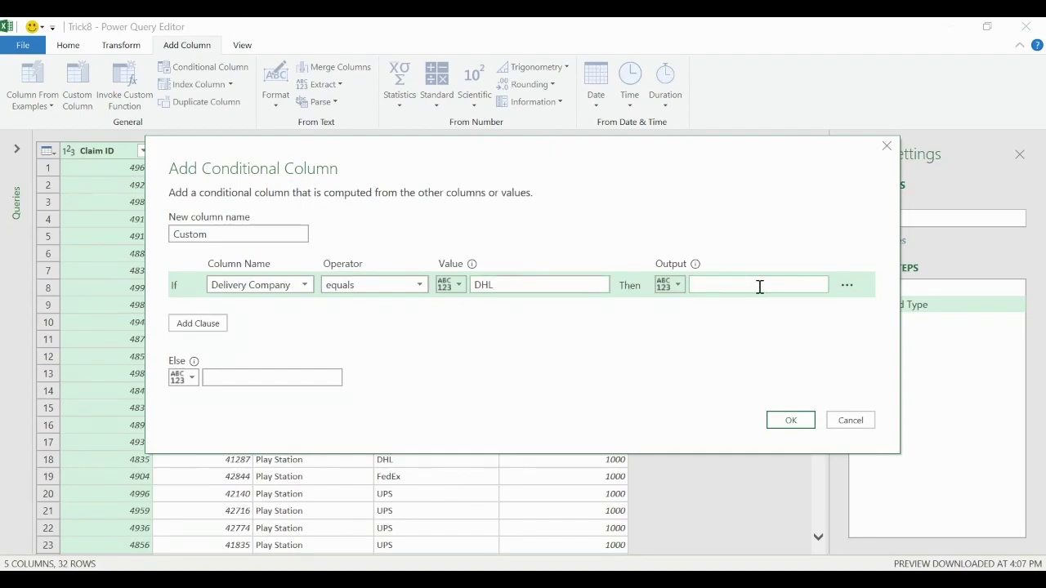
type("INsur")
key("BackSpace")
key("BackSpace")
key("BackSpace")
key("BackSpace")
type("nternationoa")
key("BackSpace")
key("BackSpace")
key("BackSpace")
type("al")
left_click(283, 372)
type("Domes")
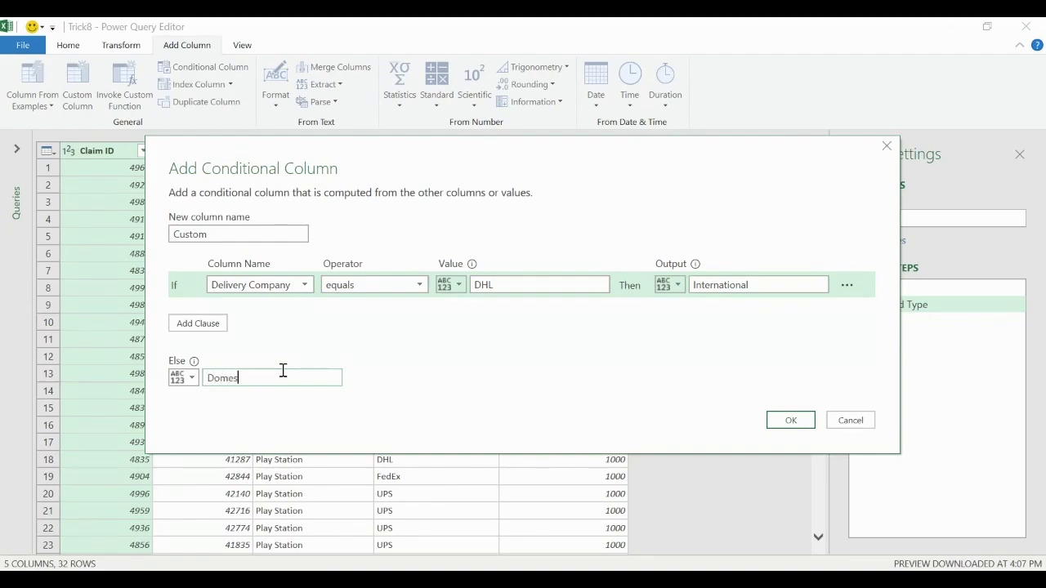
type("tic")
Name the conditional column International/Domestic and add it to the query
left_click(241, 235)
key("BackSpace")
key("BackSpace")
key("BackSpace")
key("BackSpace")
key("BackSpace")
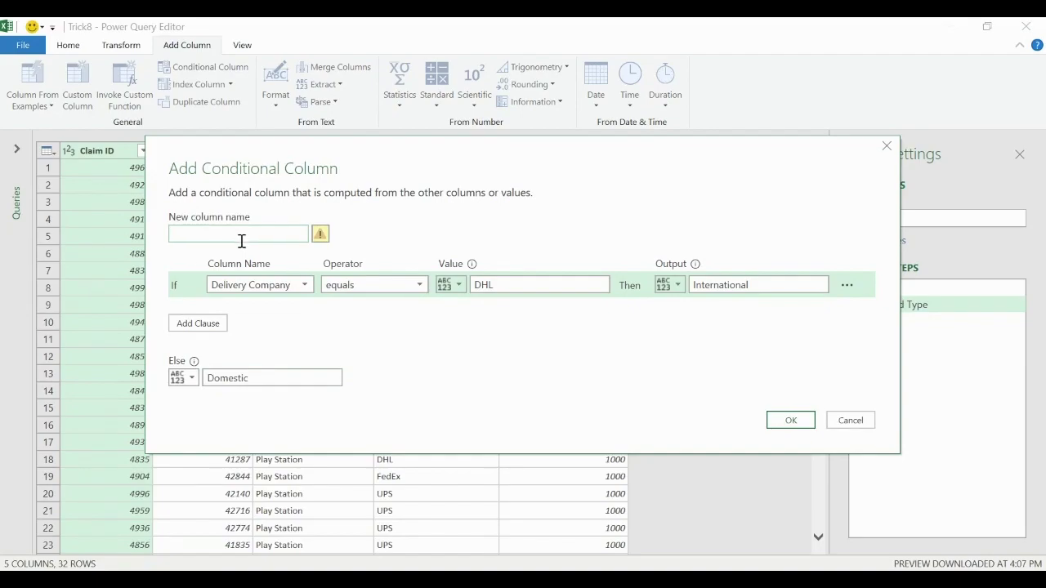
type("International/Domestic")
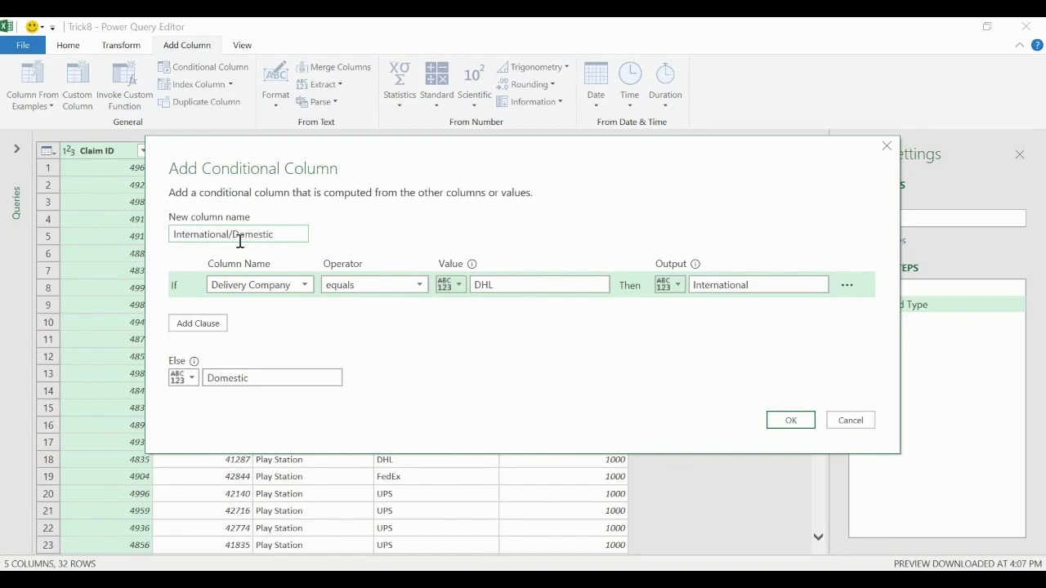
left_click(789, 422)
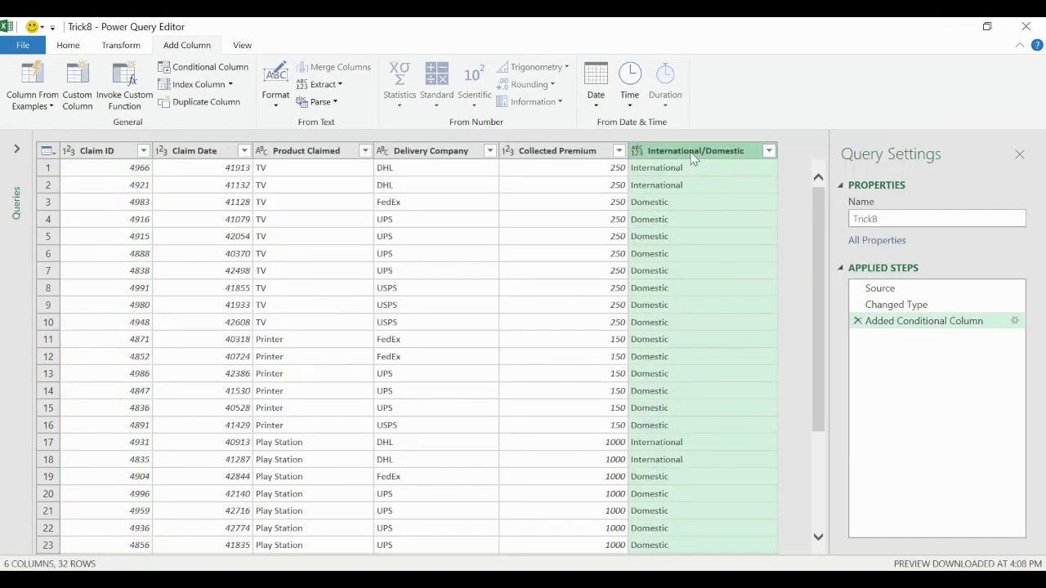
Move the International/Domestic column between Delivery Company and Collected Premium, and check its values against the delivery companies
left_click_drag(693, 157, 545, 159)
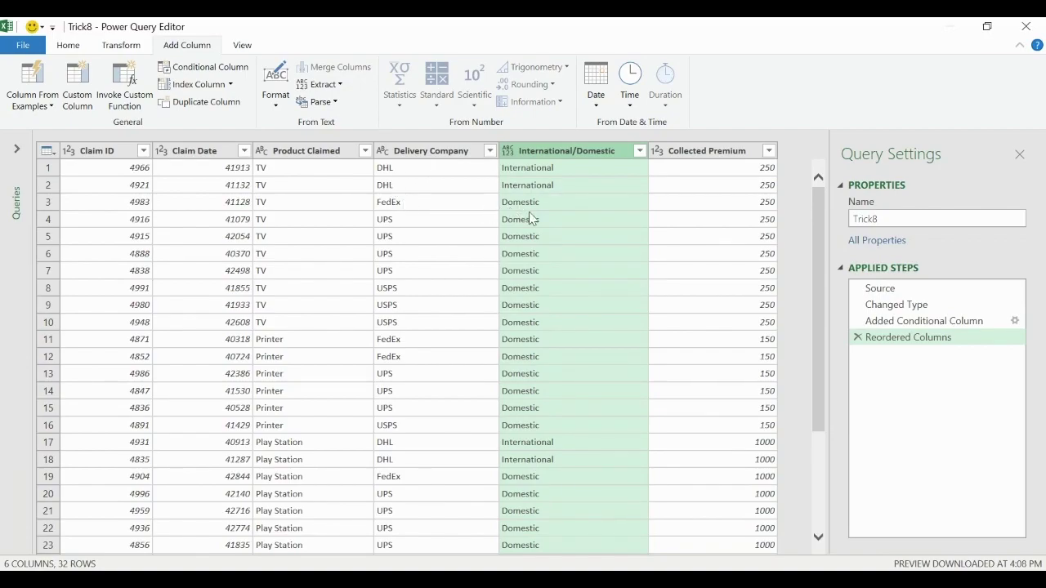
scroll(536, 327, "down", 3)
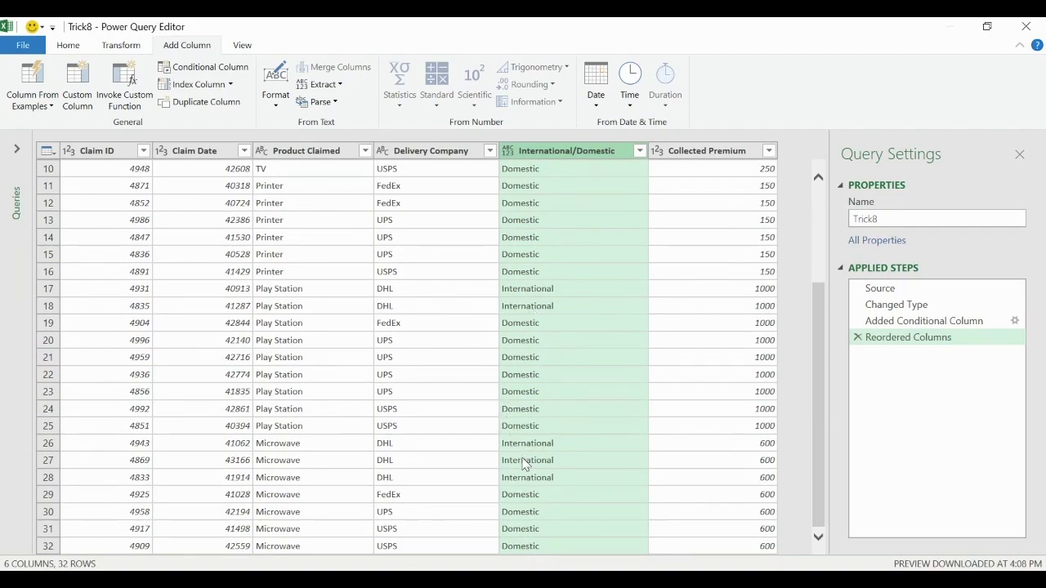
scroll(546, 359, "up", 3)
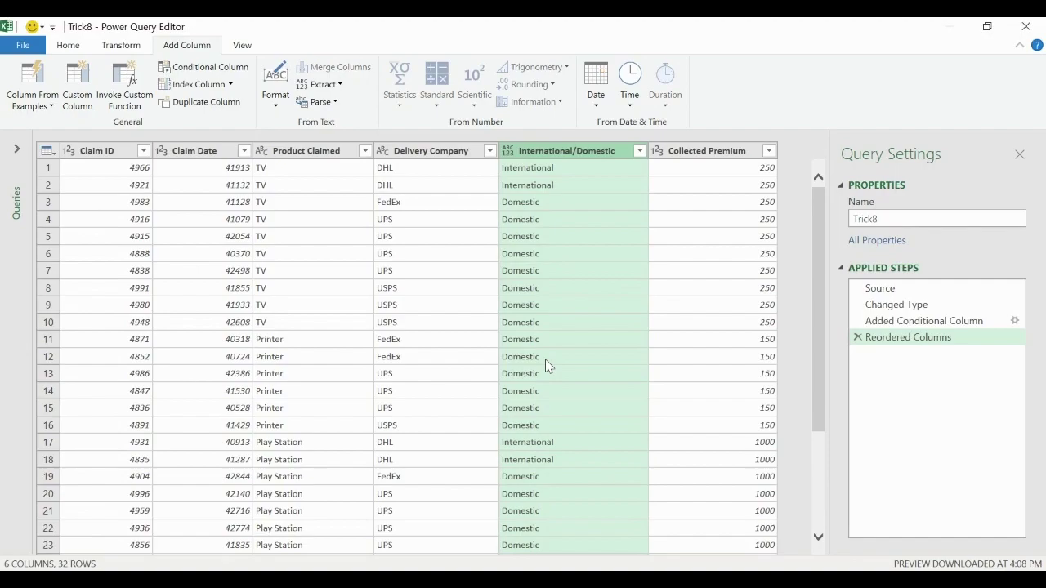
left_click(722, 155)
left_click(551, 255)
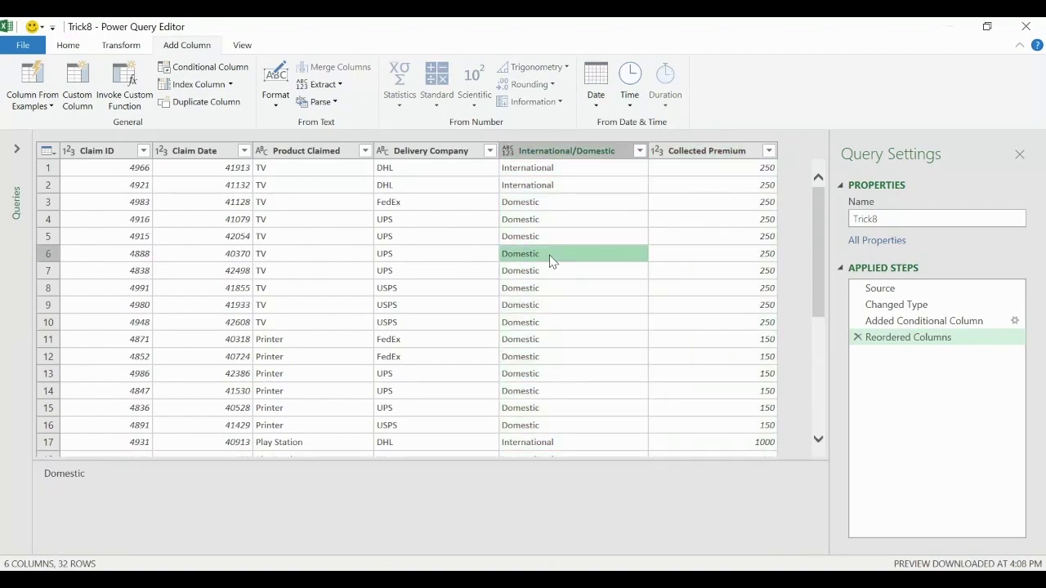
Start a second conditional column named Profitability with the condition Collected Premium is greater than or equal to 500
left_click(224, 74)
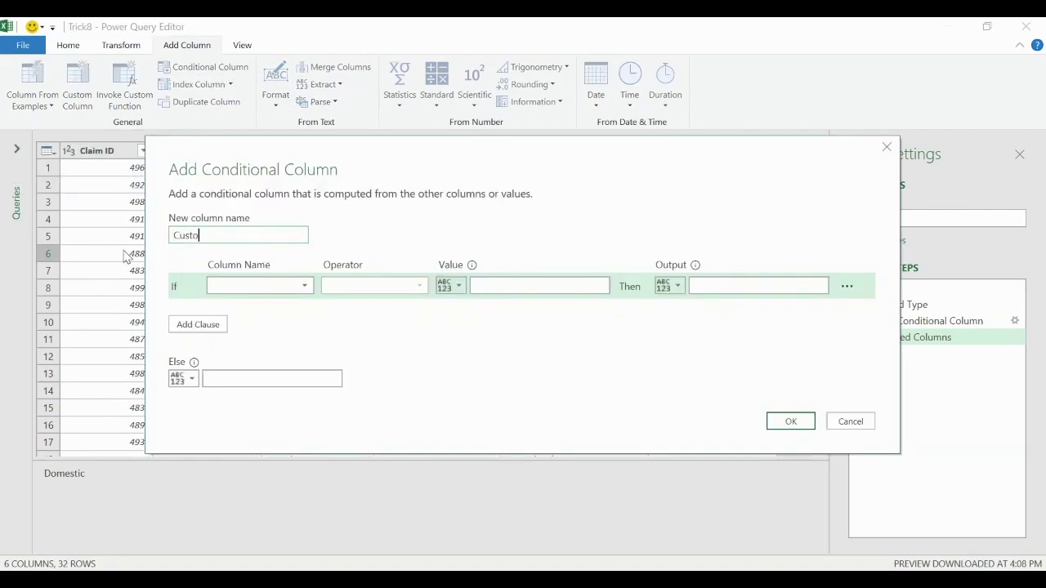
type("Profitabl")
left_click(305, 286)
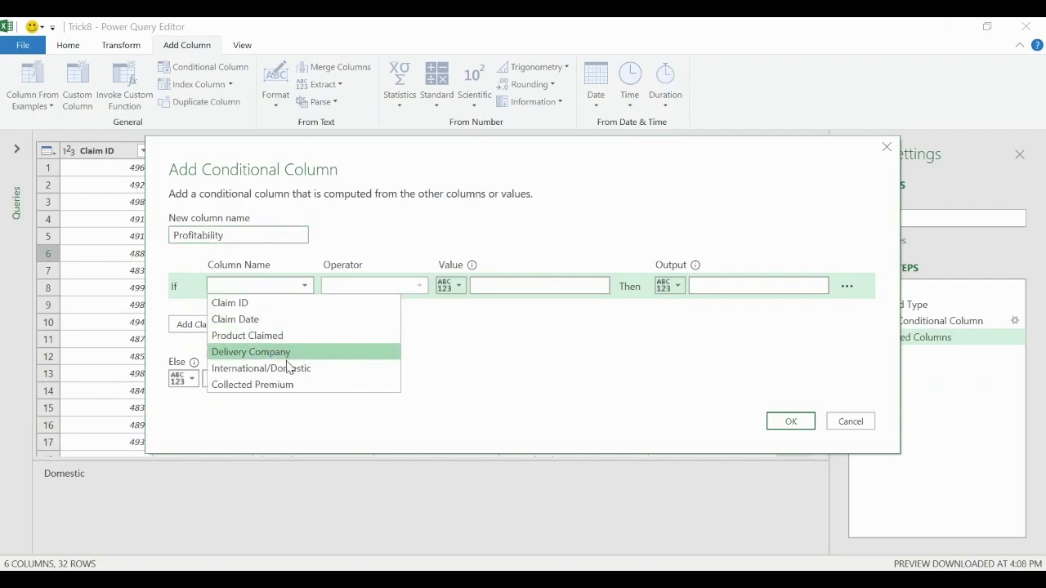
left_click(281, 385)
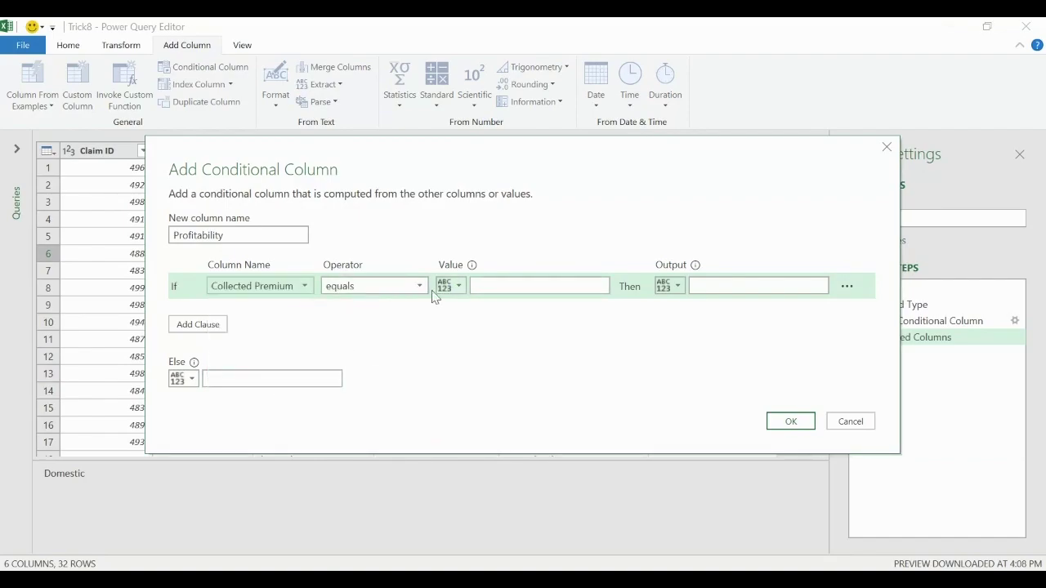
left_click(421, 286)
left_click(388, 351)
left_click(525, 285)
type("500")
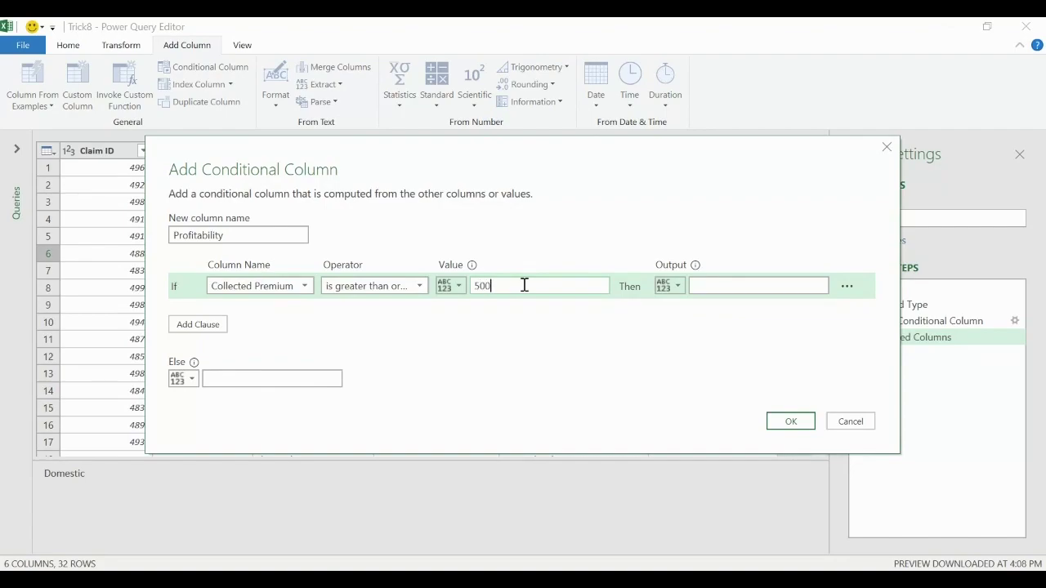
Insert the grinning face emoji as the output of the Profitability condition
left_click(729, 290)
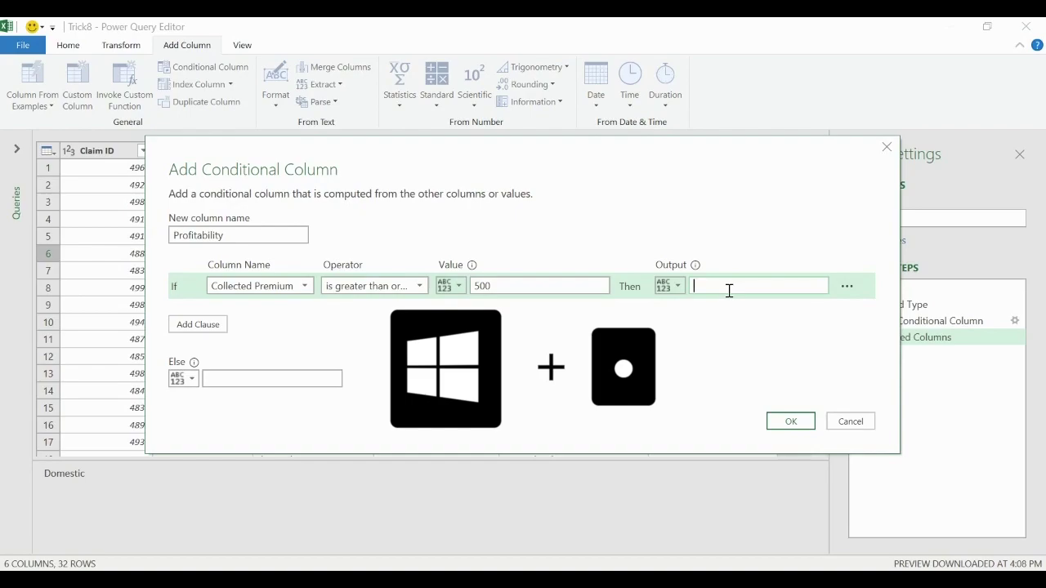
key("super+period")
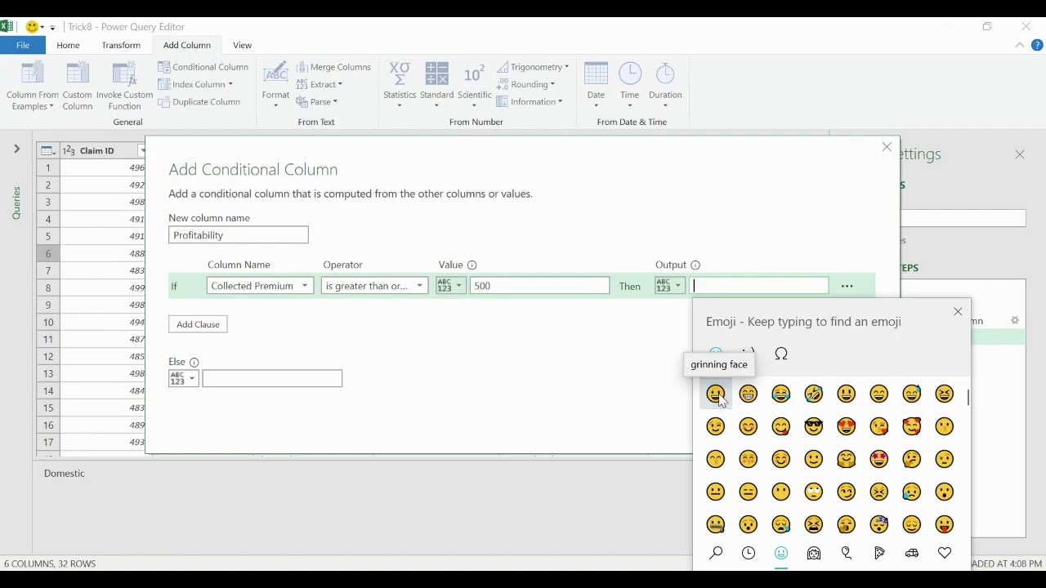
left_click(551, 362)
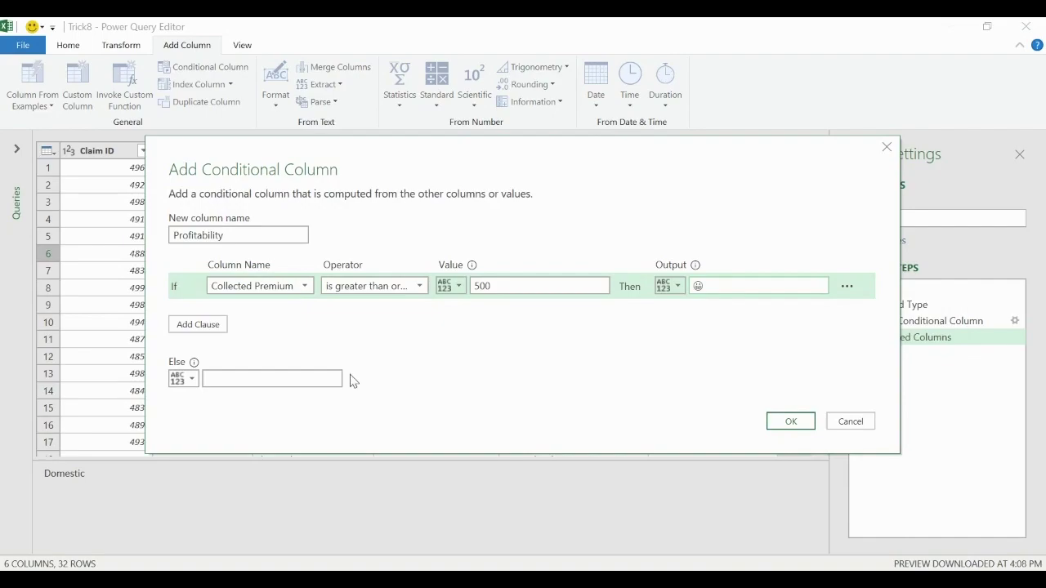
Insert a frowning face emoji as the else value, add the Profitability column and check its rows
left_click(299, 376)
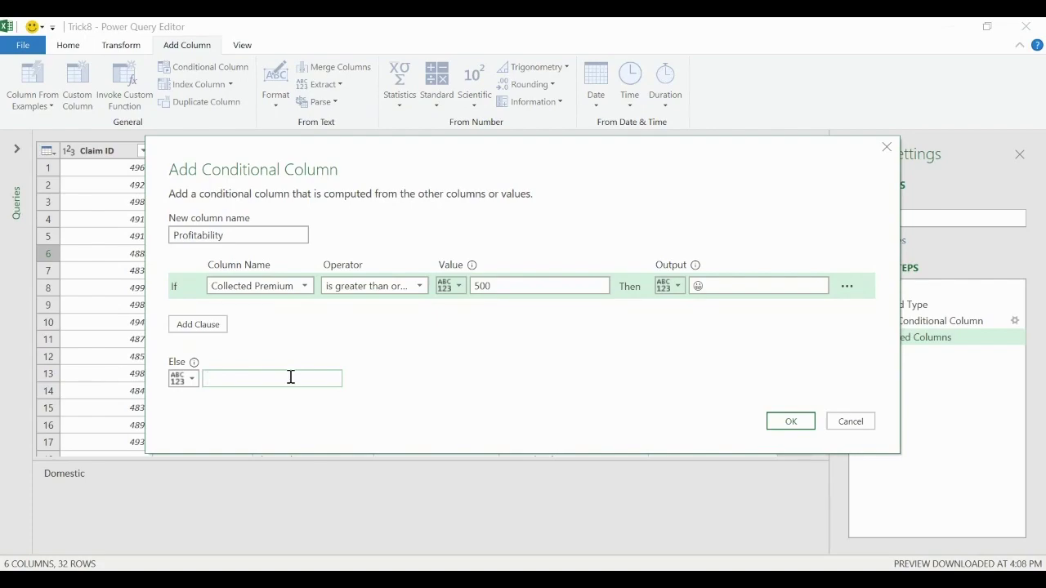
key("super+period")
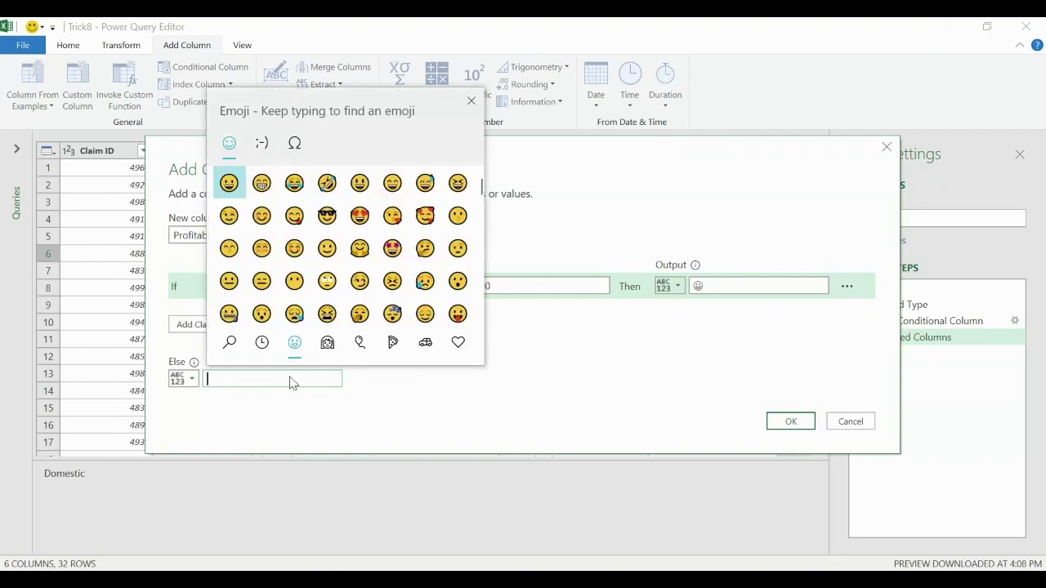
scroll(300, 292, "down", 3)
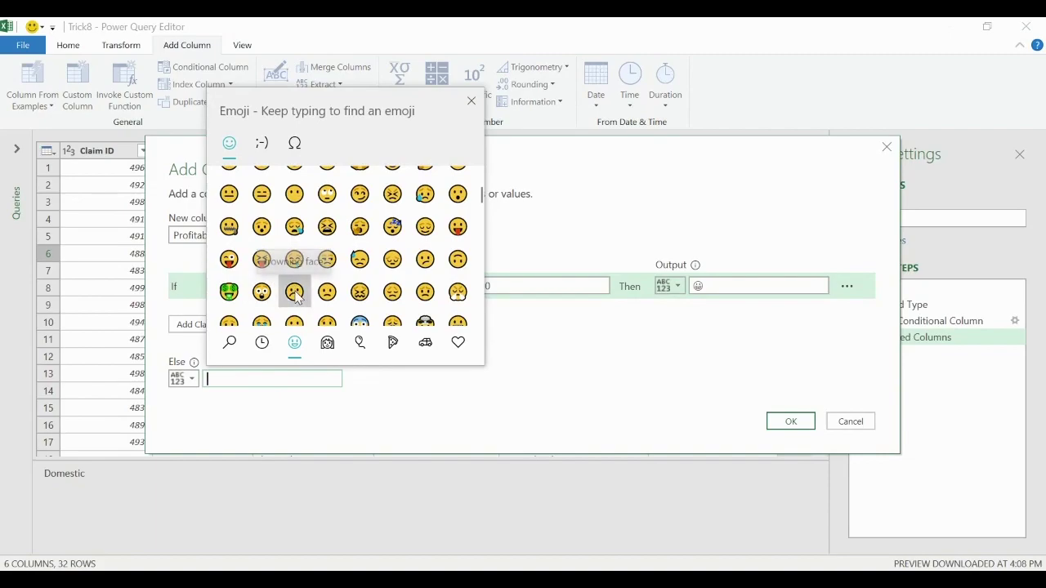
left_click(294, 292)
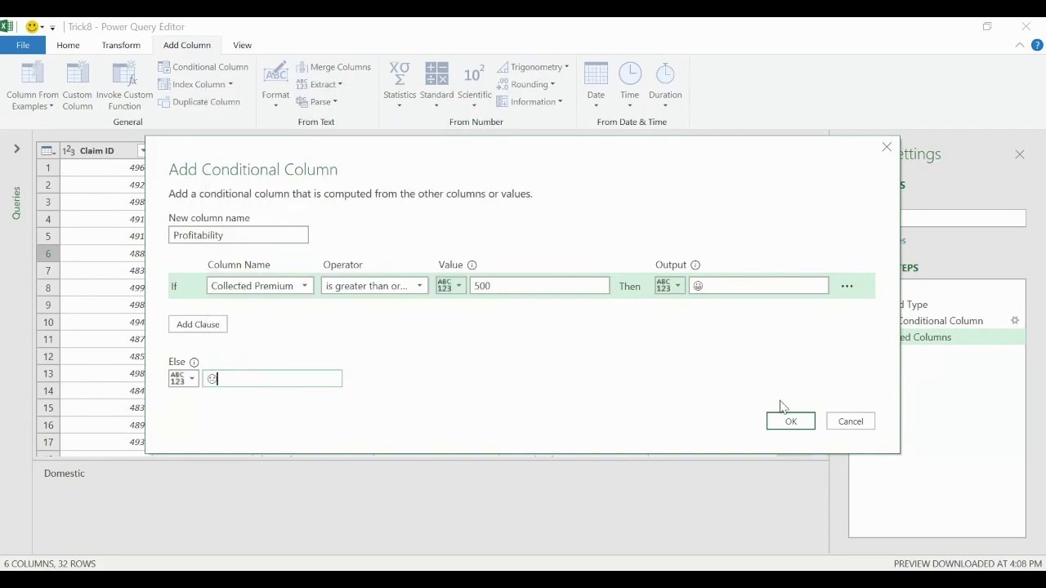
left_click(792, 426)
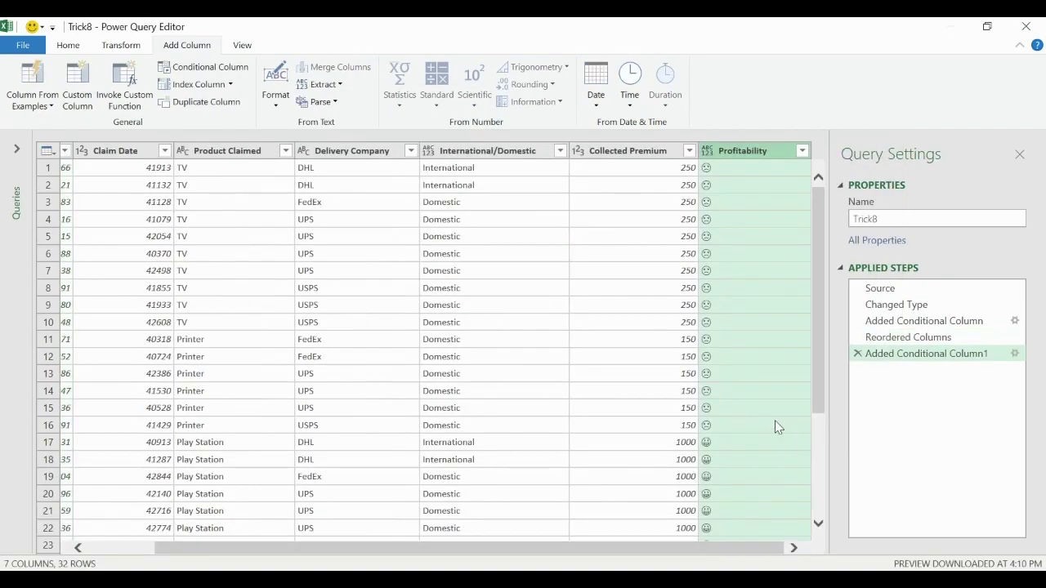
left_click(727, 191)
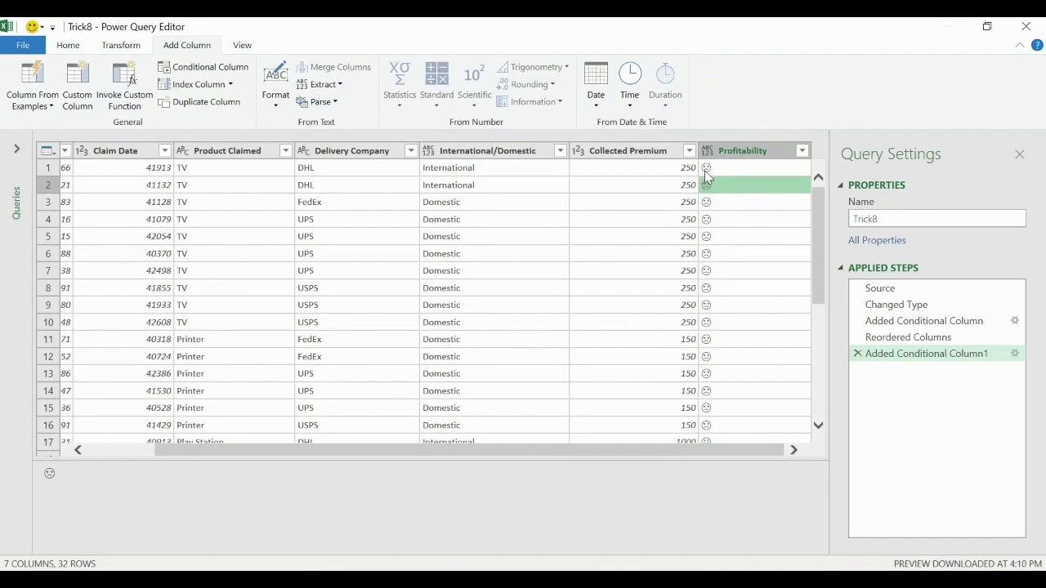
scroll(708, 245, "down", 5)
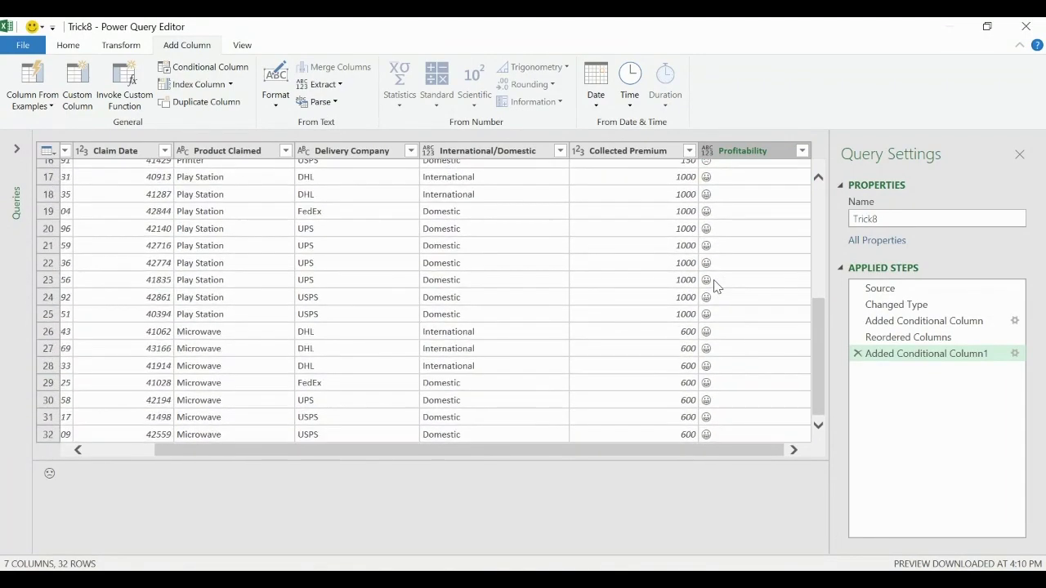
Load the Trick8 query as a table into the existing worksheet, starting at cell H211
scroll(701, 269, "up", 3)
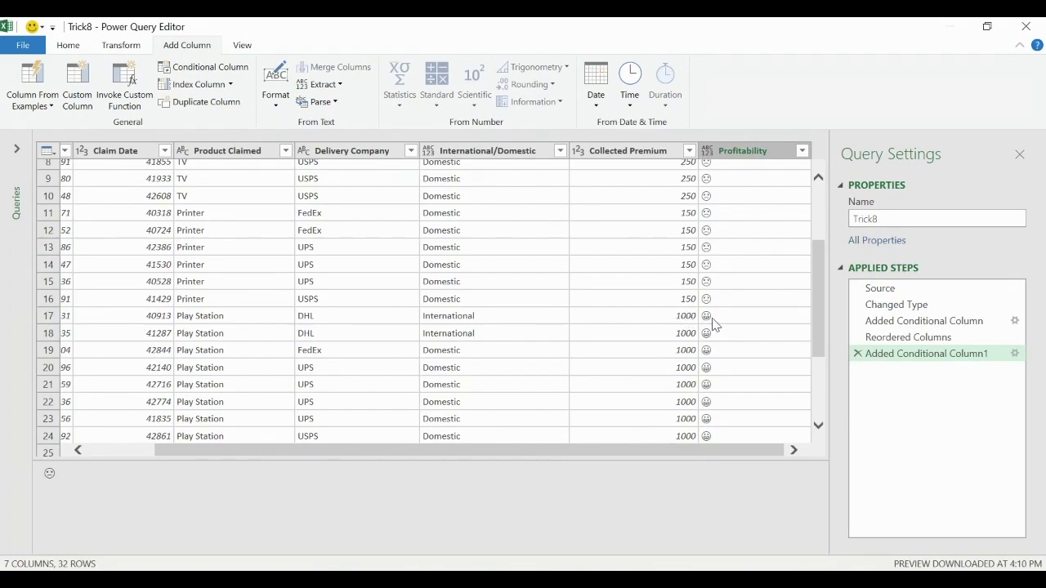
scroll(484, 294, "up", 3)
scroll(484, 293, "left", 2)
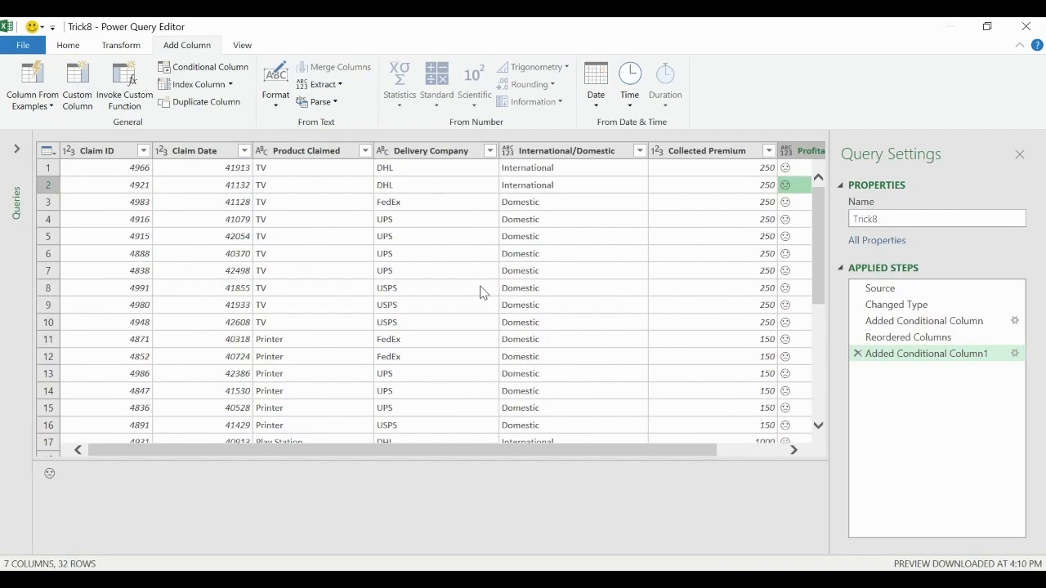
left_click(67, 46)
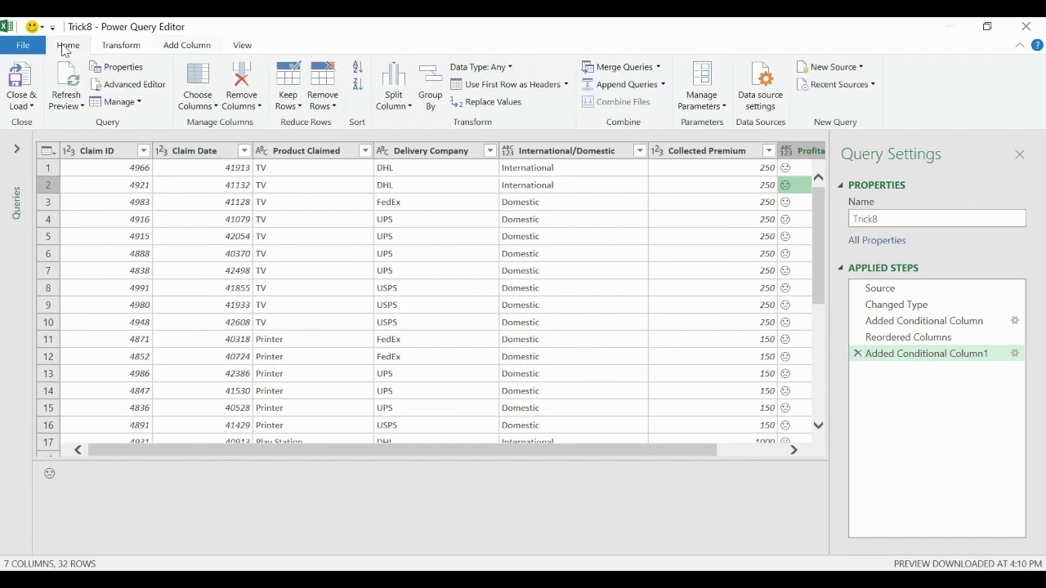
left_click(31, 106)
left_click(56, 140)
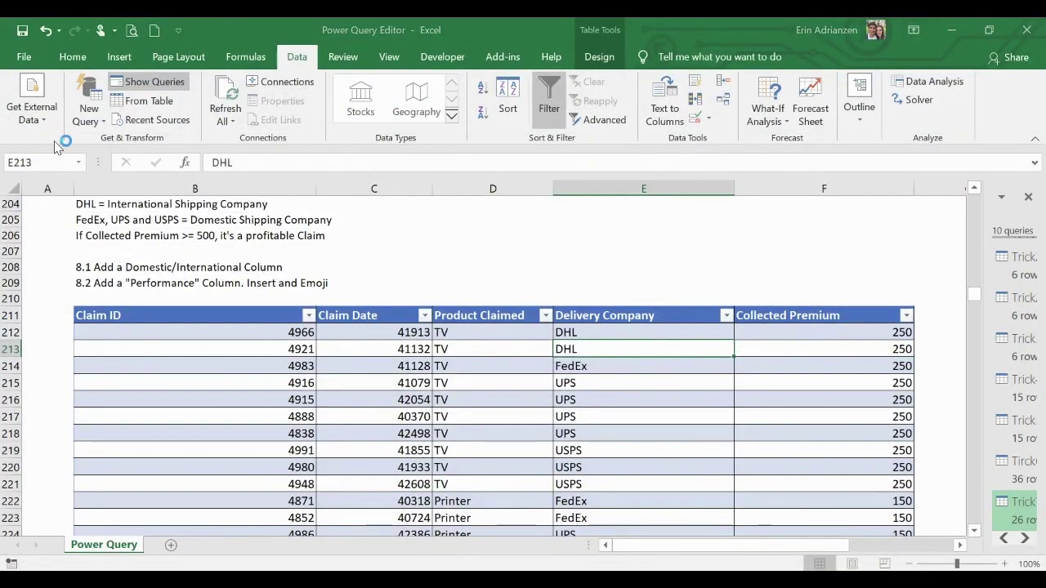
left_click(390, 320)
left_click(534, 336)
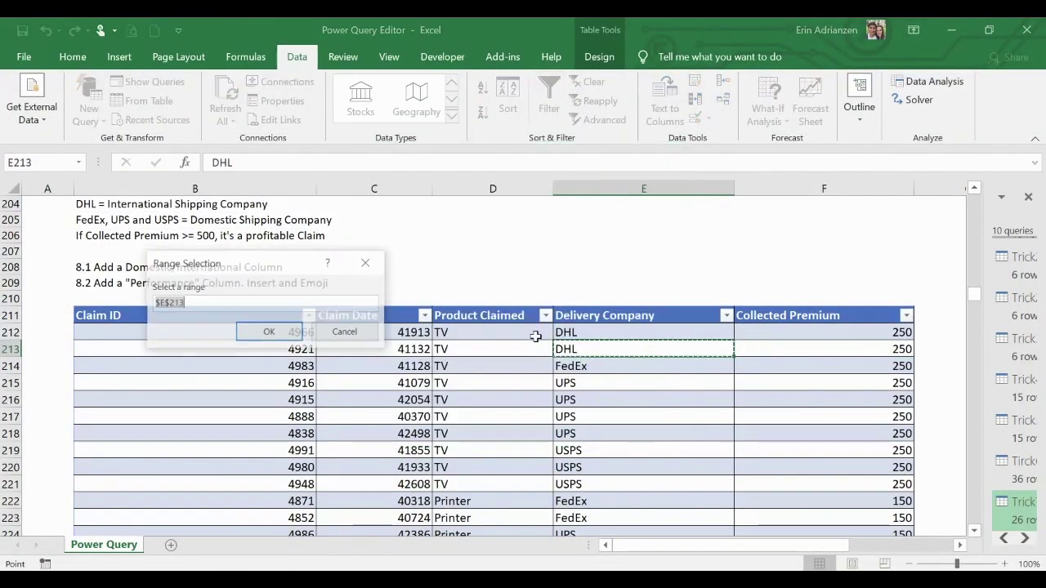
scroll(773, 364, "right", 3)
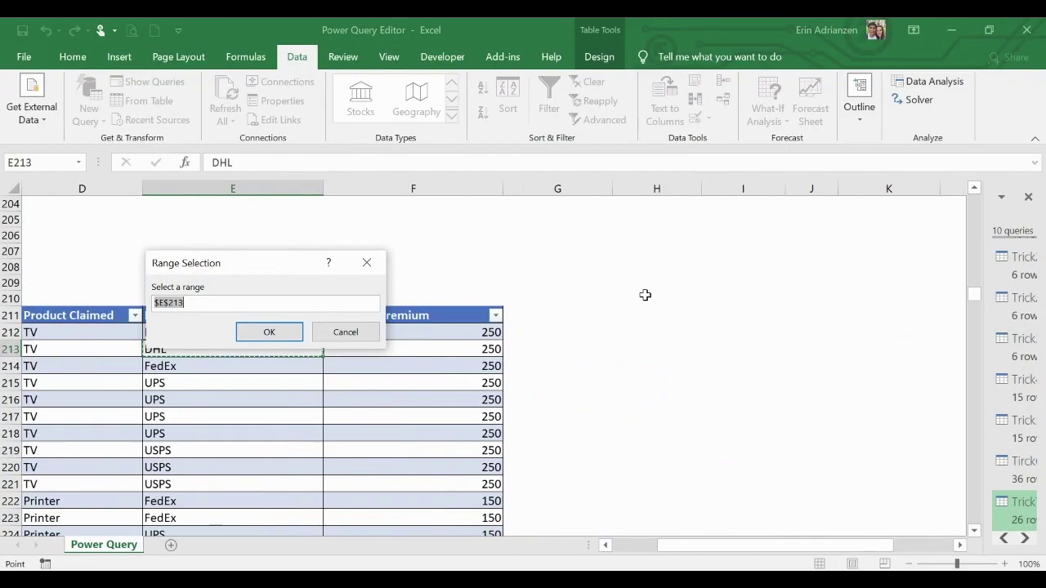
left_click(640, 311)
left_click(282, 330)
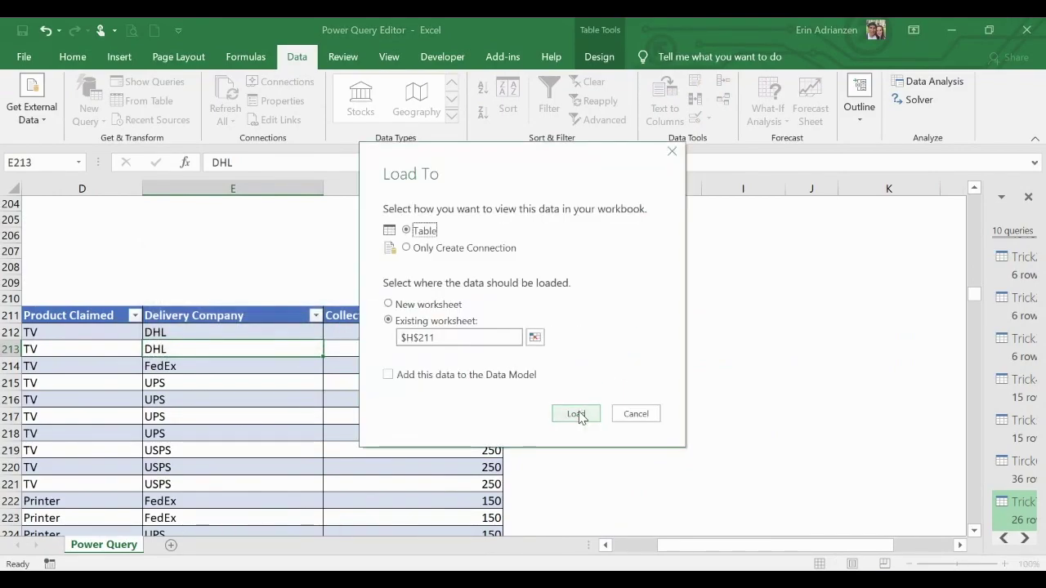
left_click(577, 414)
Examine the loaded claims table, comparing the Profitability emojis with the collected premiums down to the last row
scroll(708, 430, "right", 2)
scroll(707, 430, "right", 6)
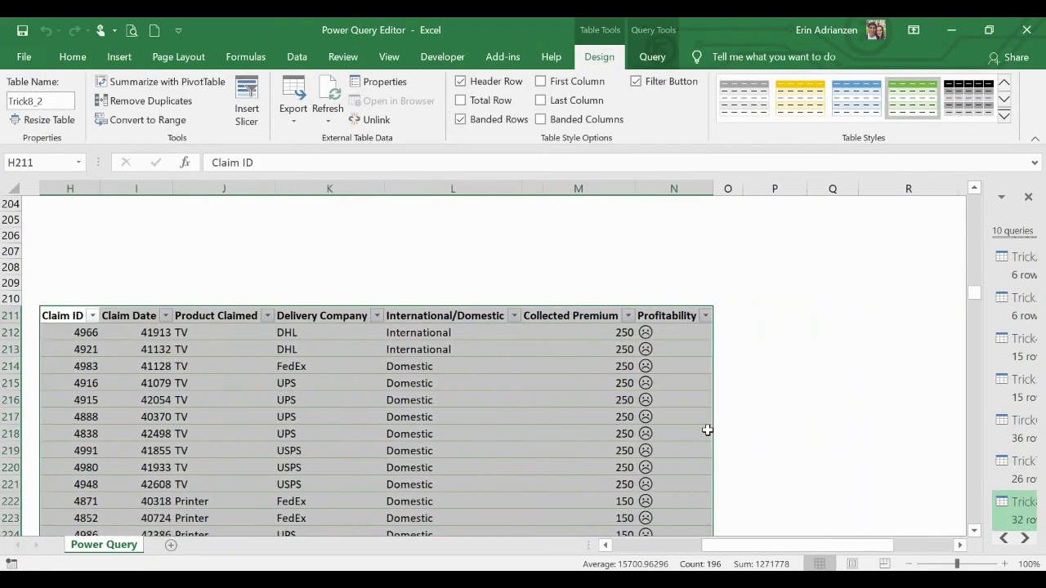
scroll(642, 417, "down", 2)
scroll(641, 417, "down", 2)
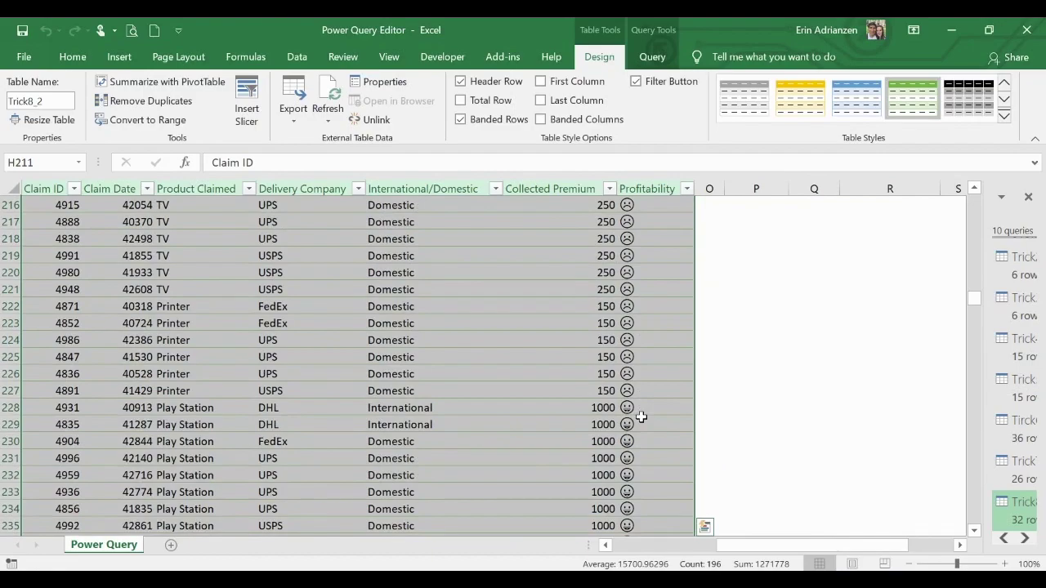
left_click(631, 407)
left_click(633, 289)
scroll(634, 286, "down", 3)
scroll(625, 327, "down", 2)
scroll(619, 360, "up", 11)
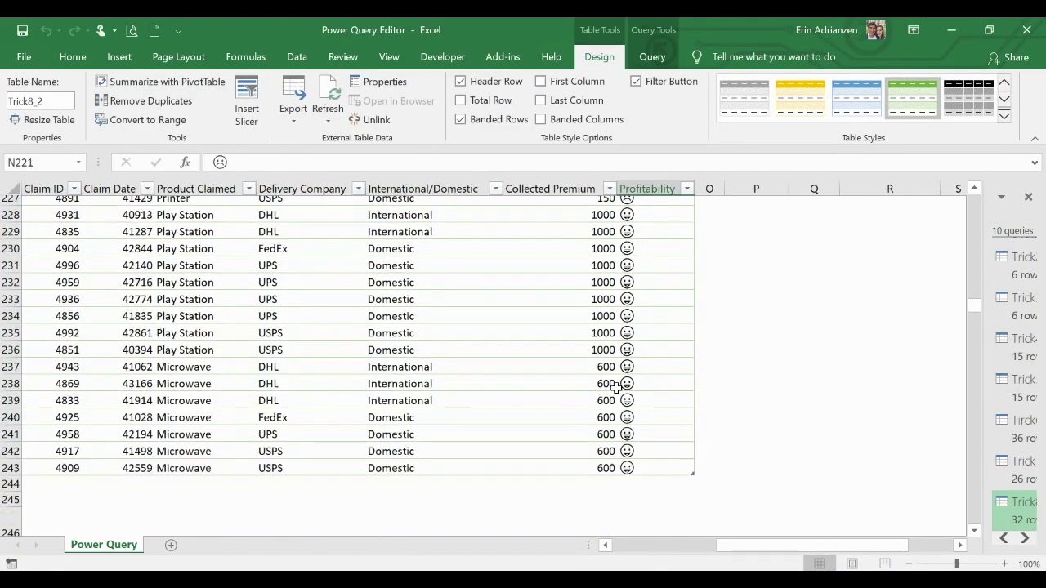
Open the claims table under "9. Use IF Formulas" in the Power Query Editor
scroll(362, 449, "left", 2)
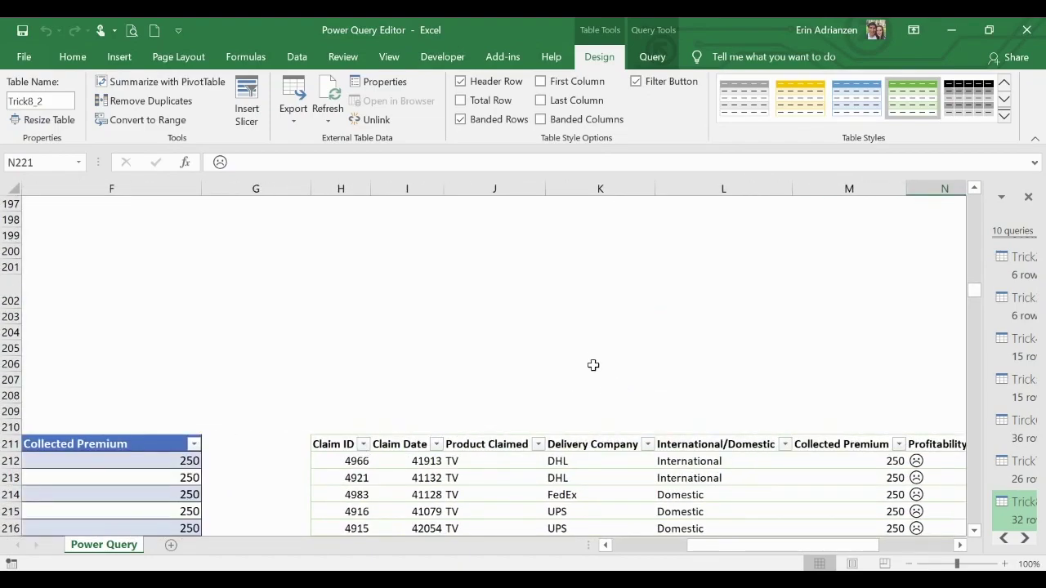
scroll(595, 364, "down", 4)
scroll(450, 387, "left", 3)
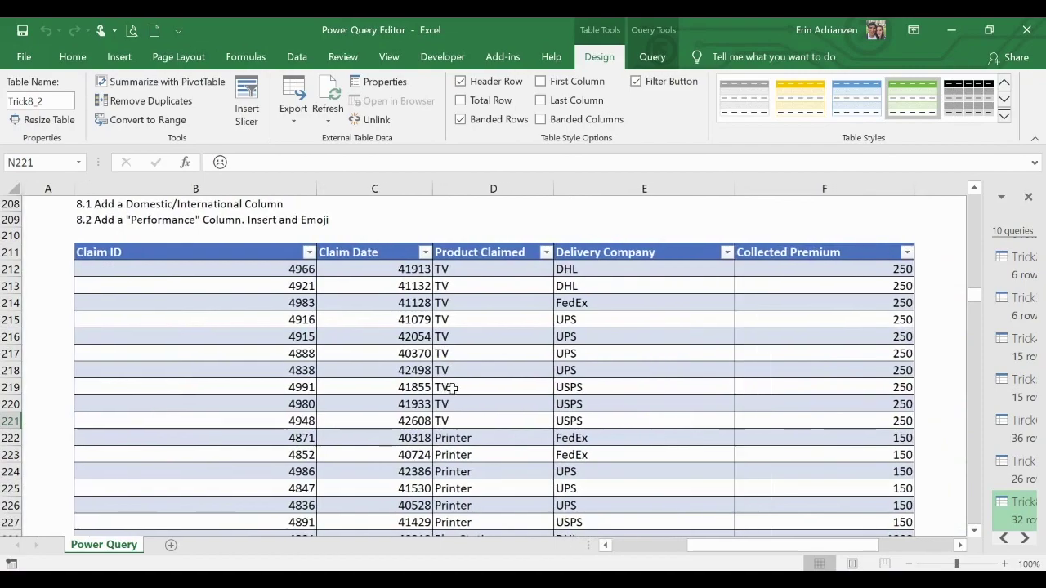
scroll(452, 388, "up", 2)
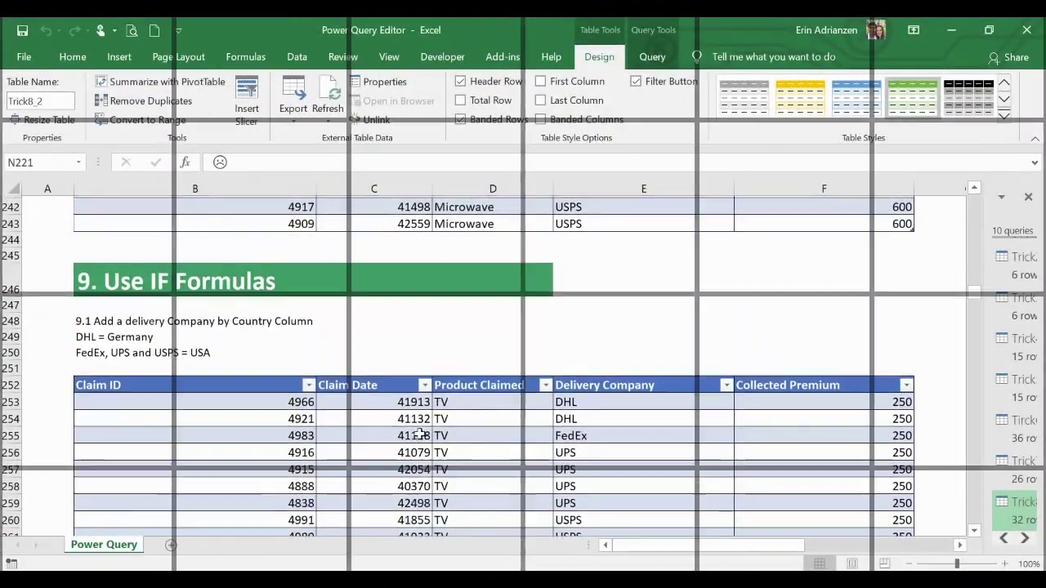
scroll(418, 434, "down", 1)
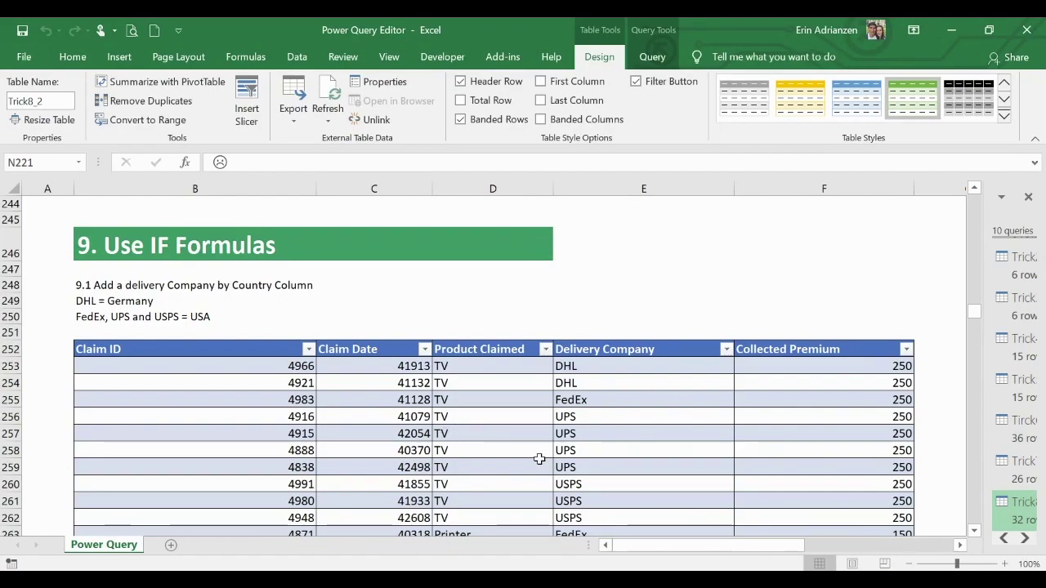
scroll(543, 458, "down", 1)
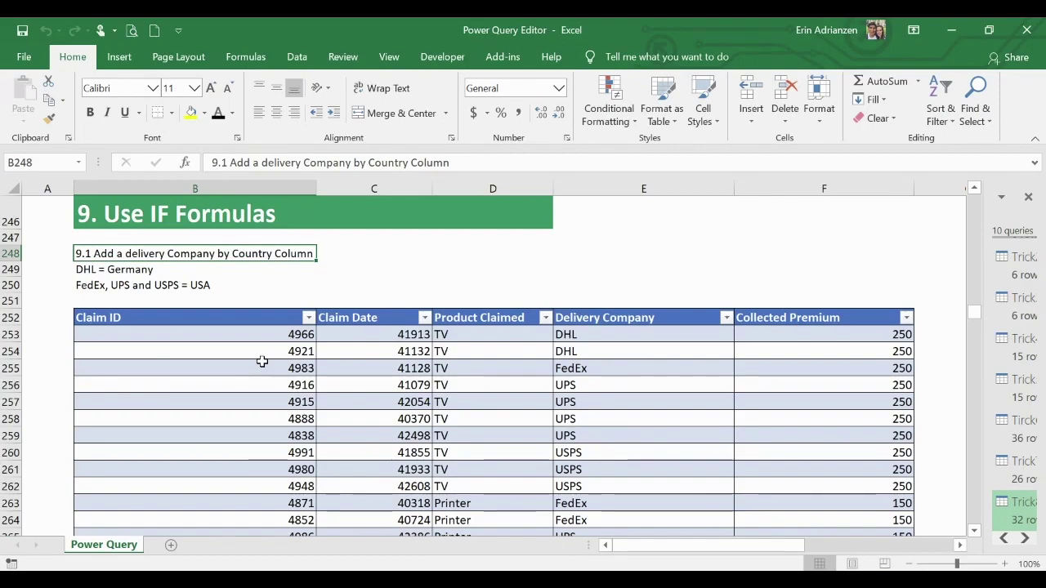
left_click(497, 366)
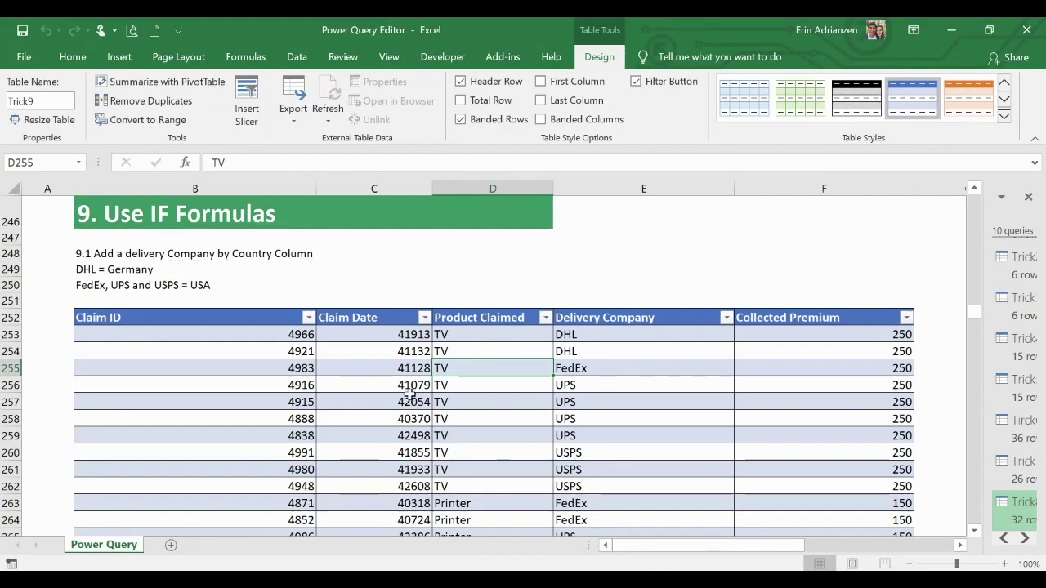
left_click(507, 414)
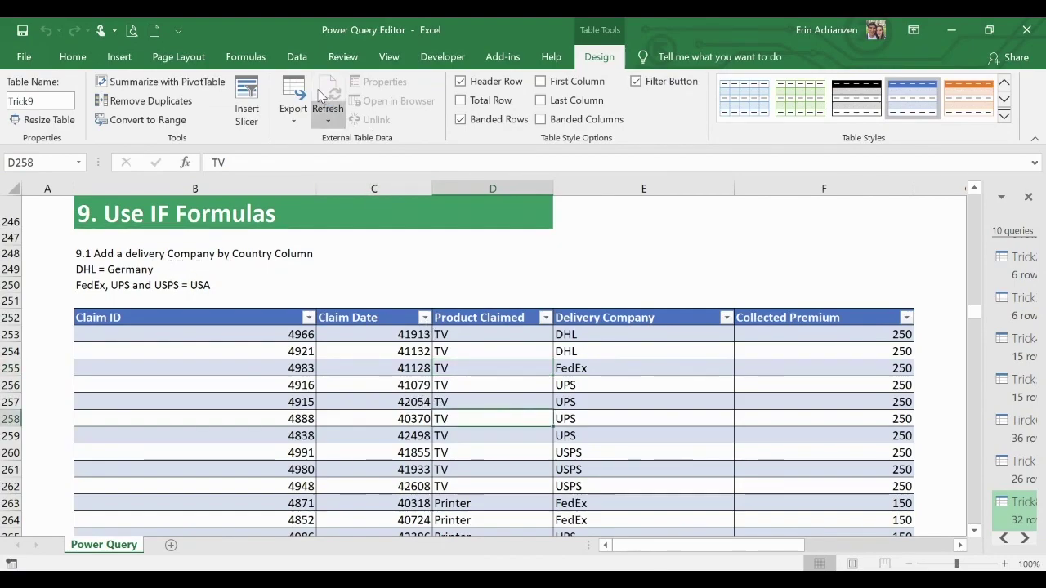
left_click(307, 62)
left_click(160, 101)
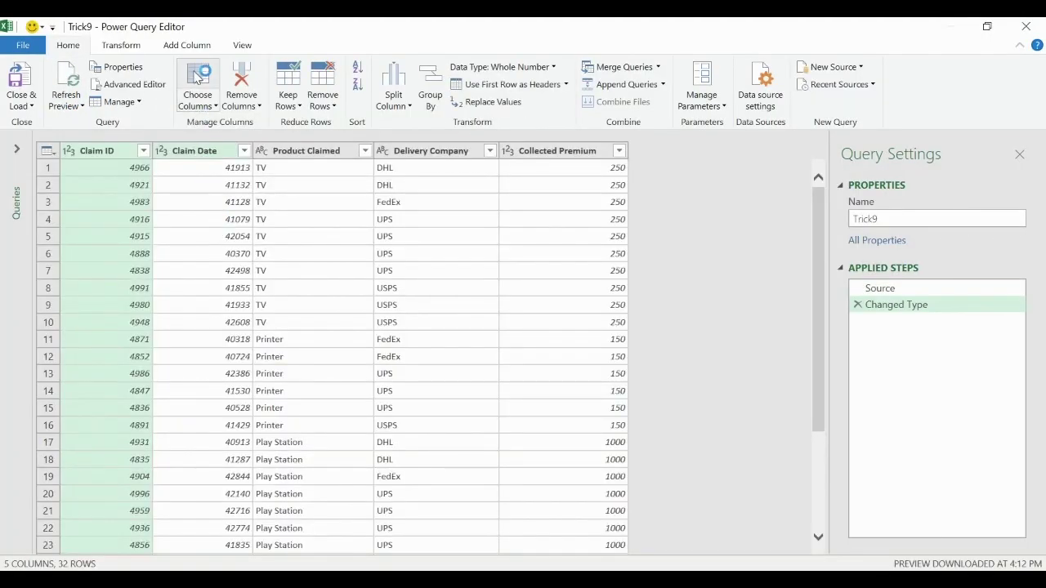
Start a custom column named "Delivery Company By Country" in the Trick9 query
left_click(194, 47)
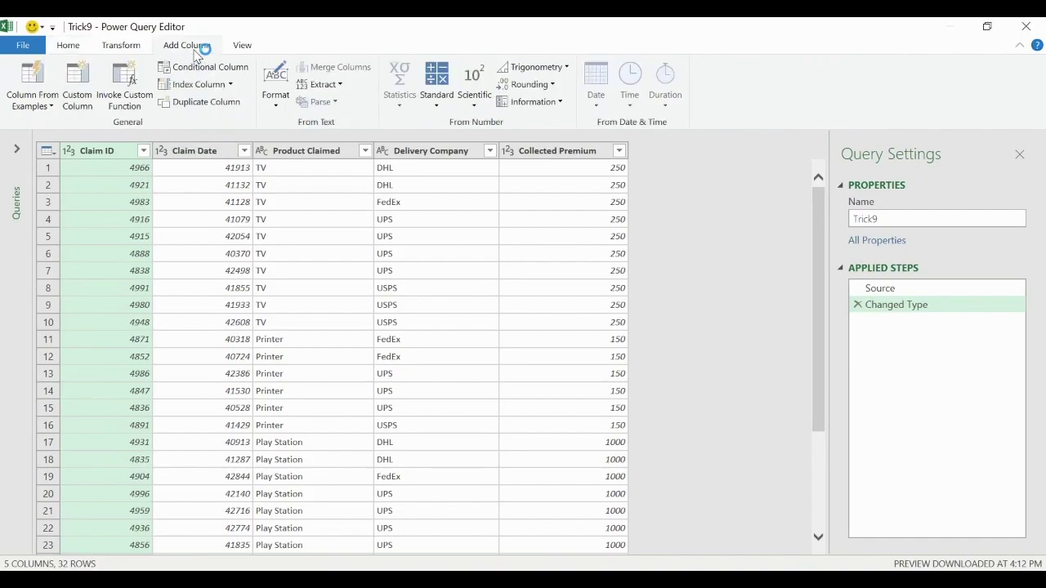
left_click(86, 79)
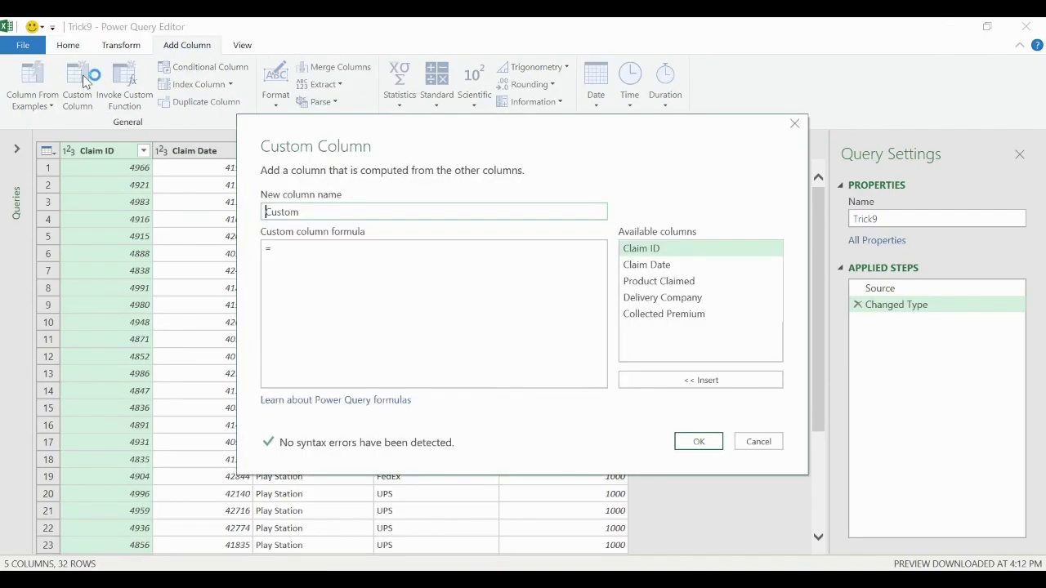
key("BackSpace")
type("Delivery Company")
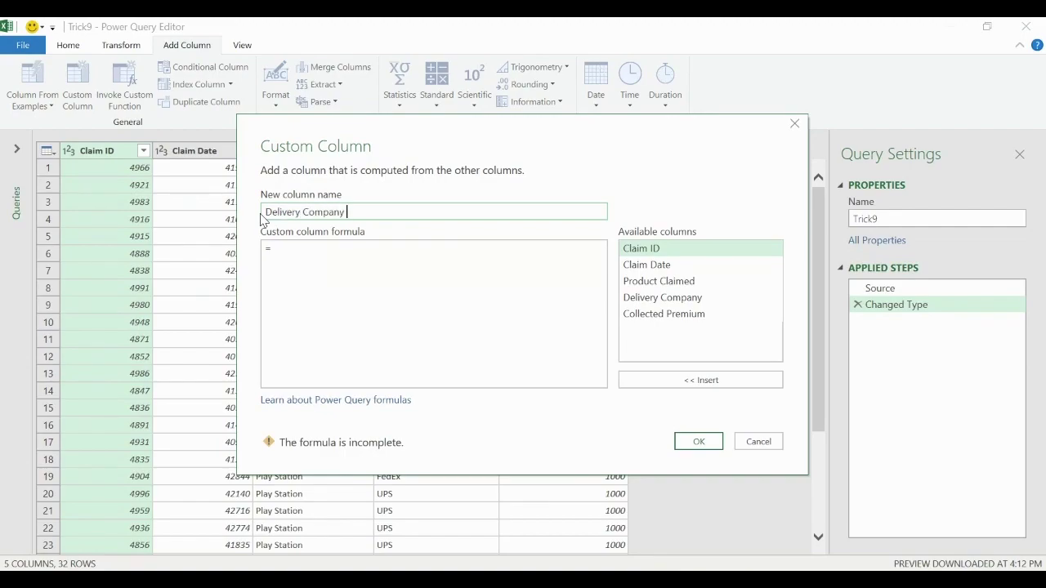
type(" By COuntry")
key("BackSpace")
key("BackSpace")
key("BackSpace")
key("BackSpace")
type("y")
left_click(325, 247)
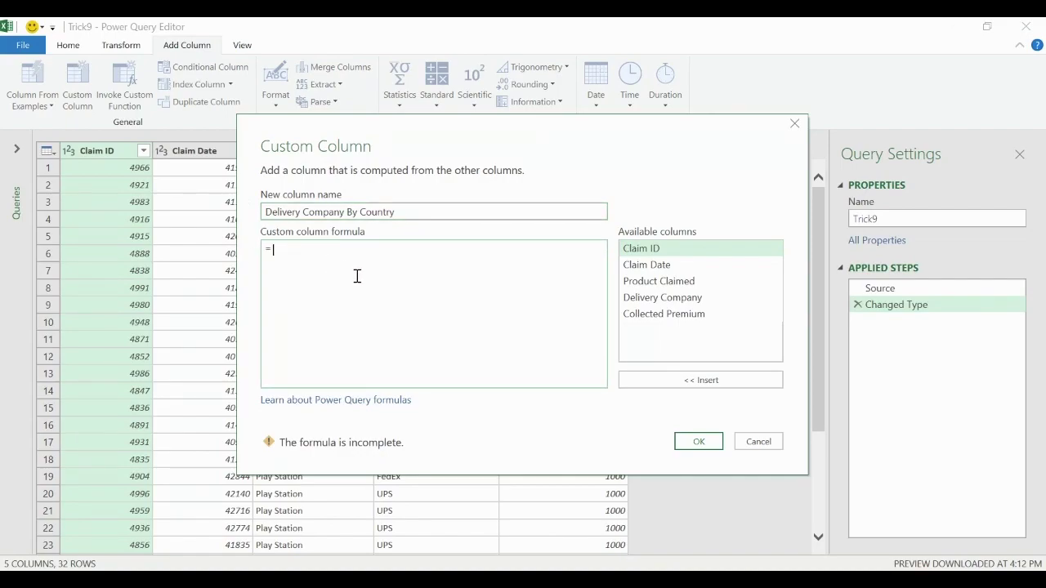
Begin the custom column formula with the condition if [Delivery Company] = "DHL" then
double_click(646, 304)
left_click(275, 253)
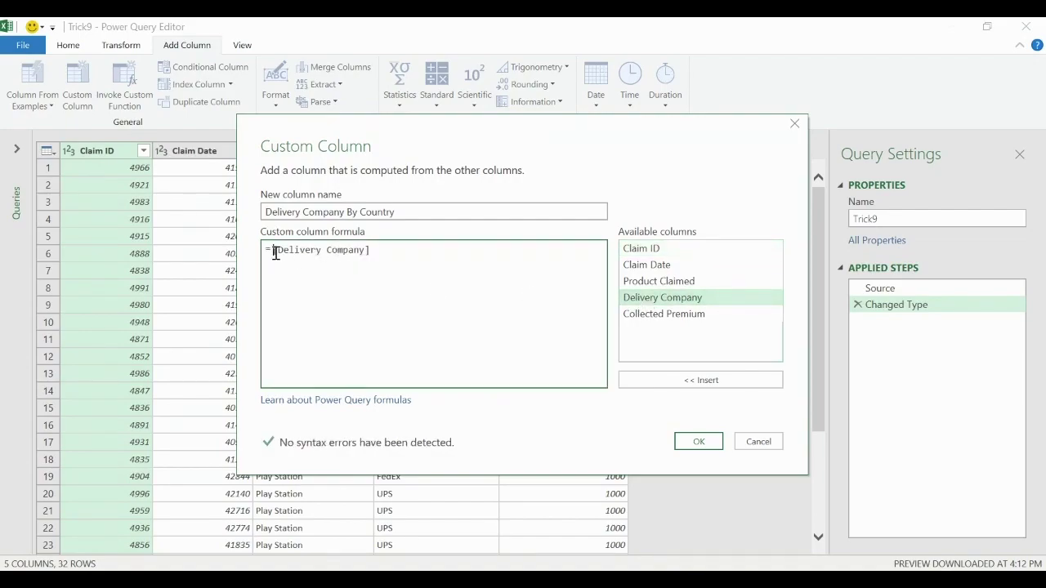
type("if")
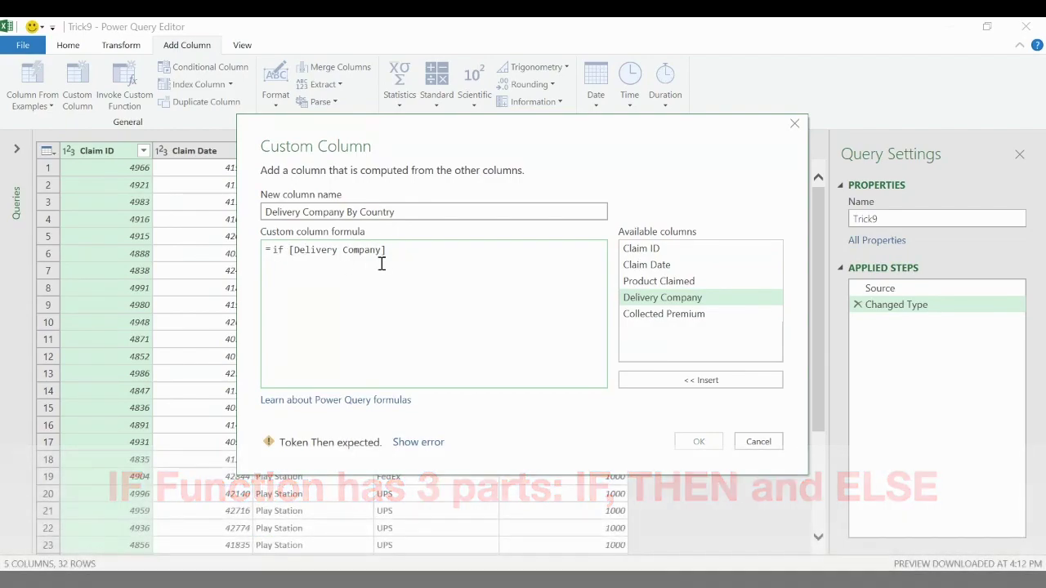
left_click(419, 257)
type("= ")
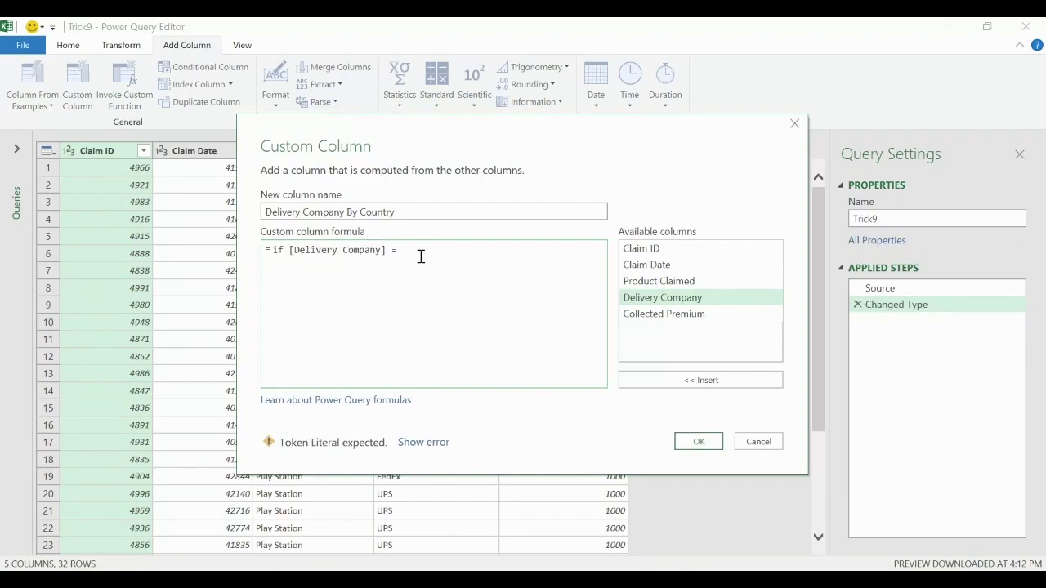
type("\"")
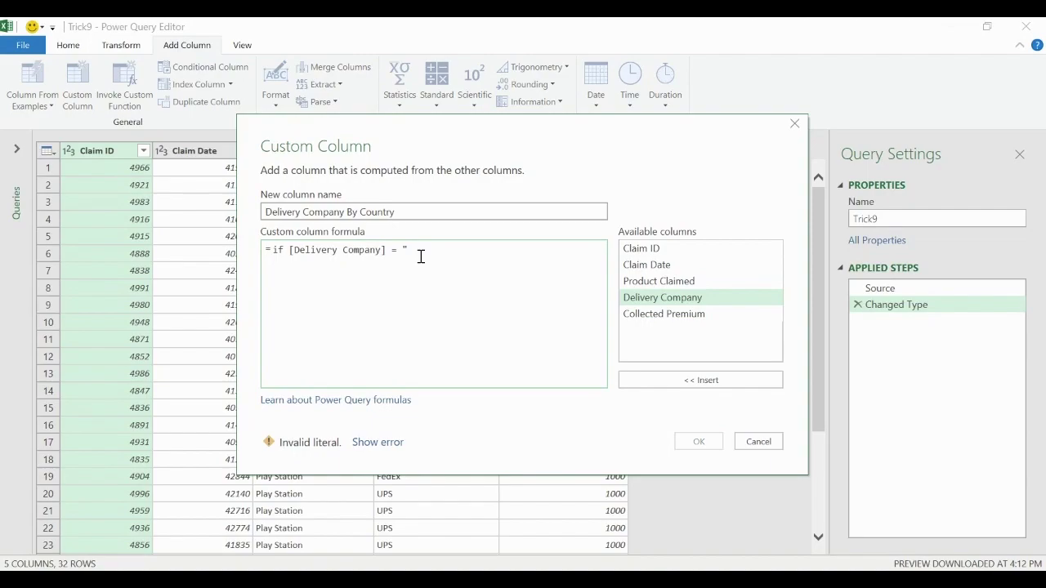
type("DHL\" then ")
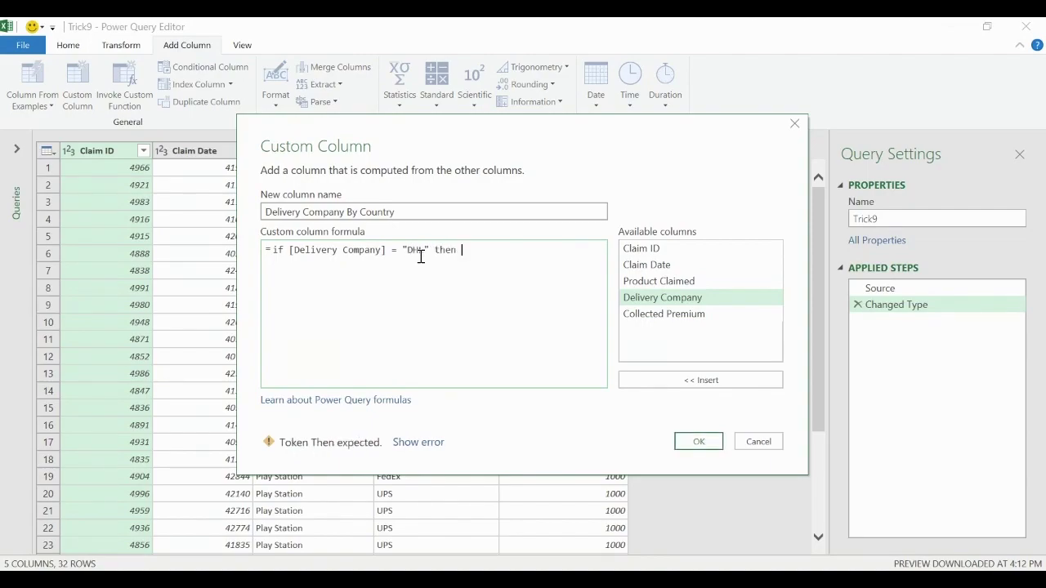
Complete the IF formula with "Germany" as the result, else "USA", and add the custom column
type("\"")
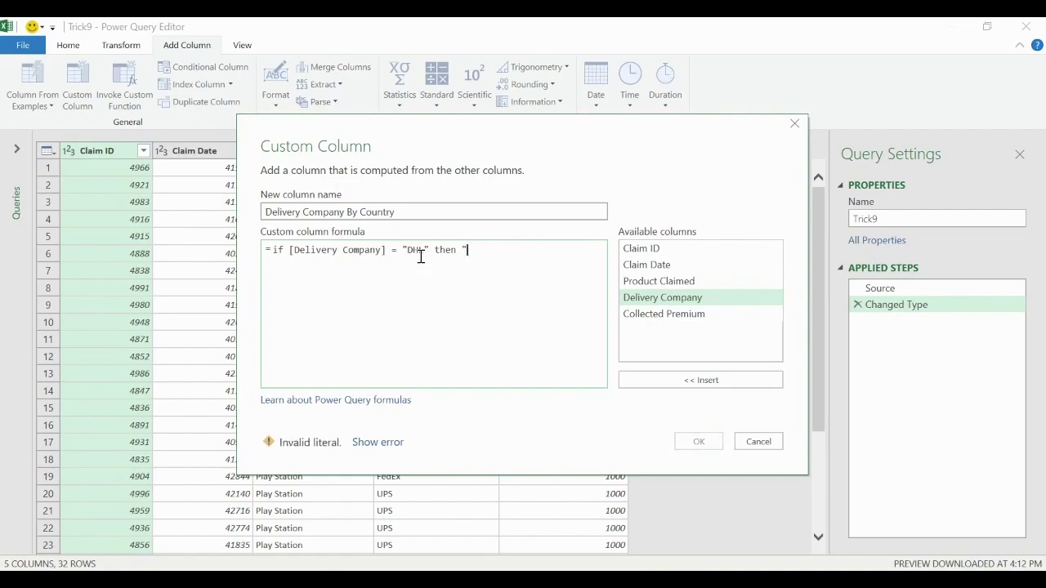
type("Germany\"")
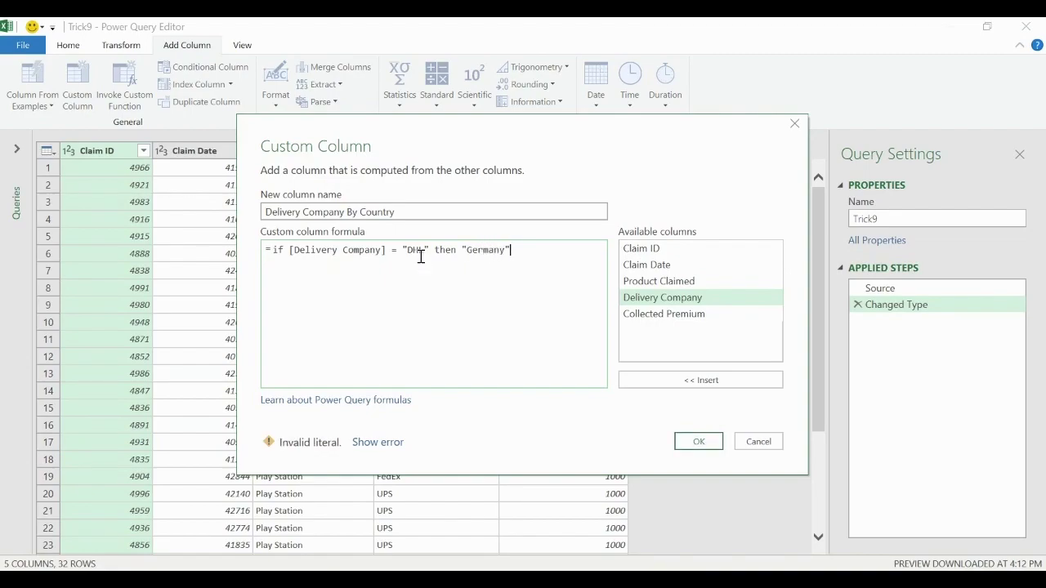
type(" els")
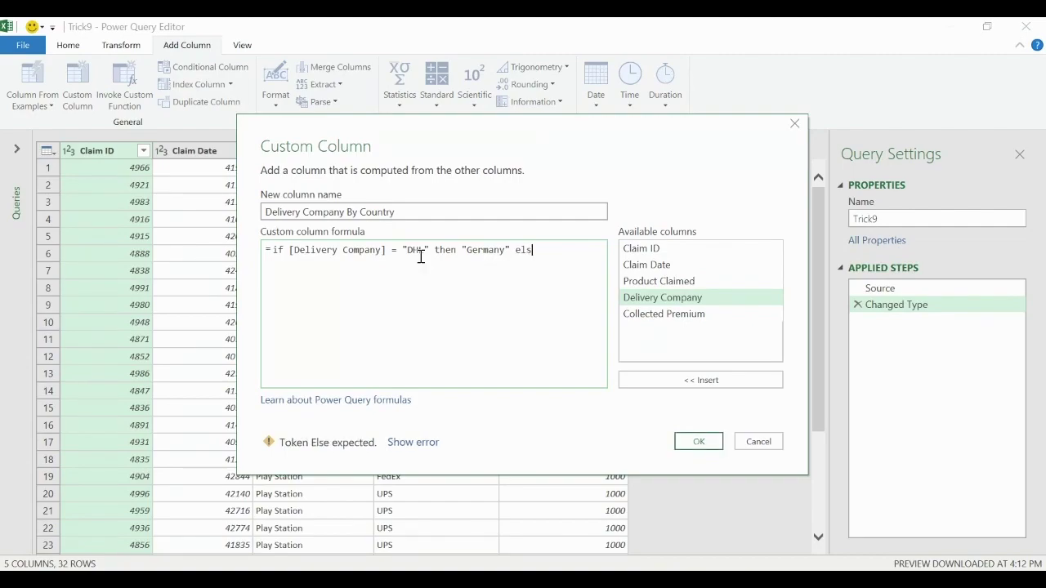
type("e \"USA")
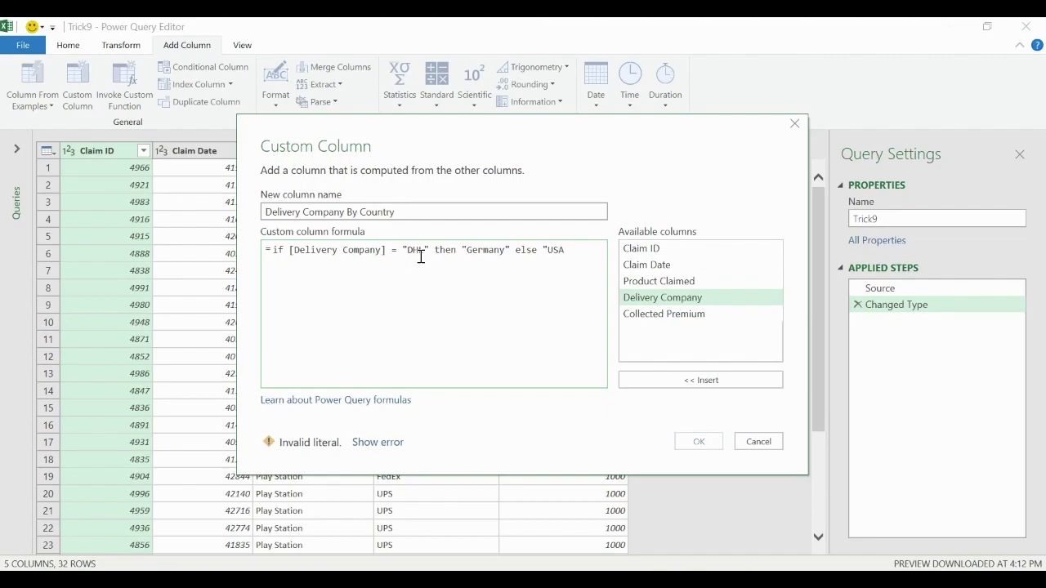
type("\"")
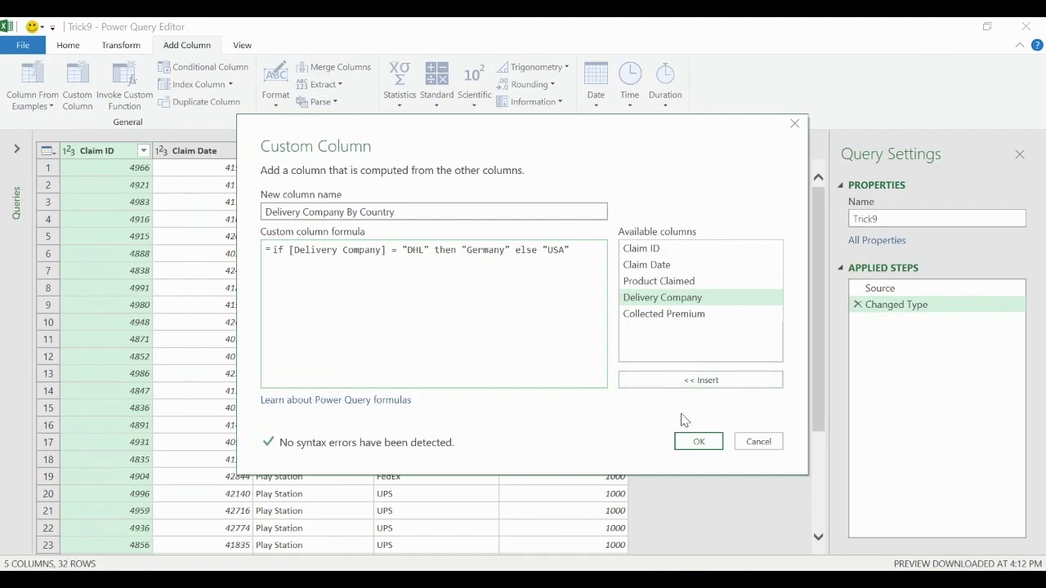
left_click(697, 440)
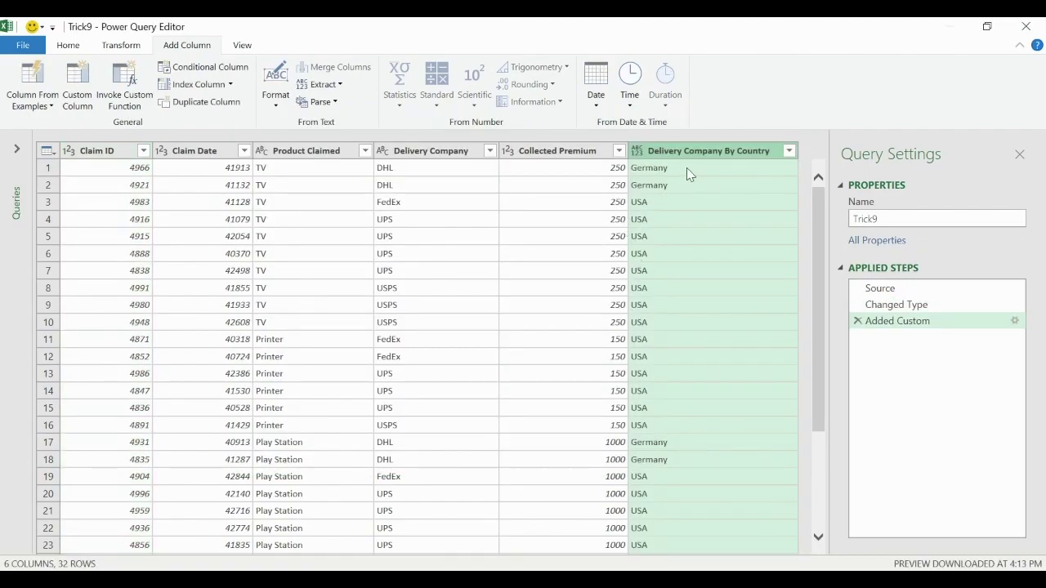
Move Delivery Company By Country between Delivery Company and Collected Premium, and check its rows against the delivery companies
left_click_drag(713, 157, 560, 163)
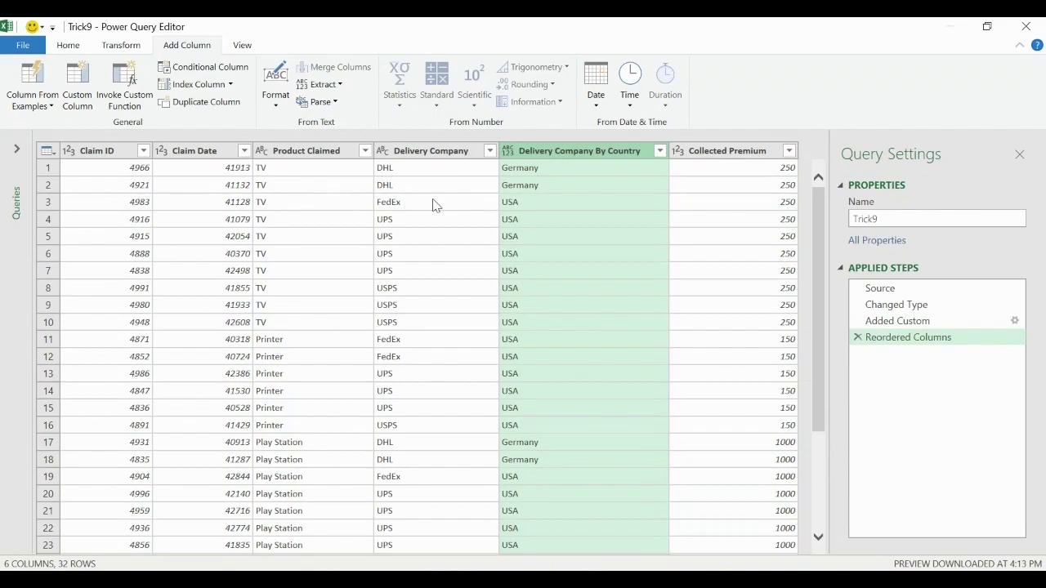
scroll(524, 322, "down", 3)
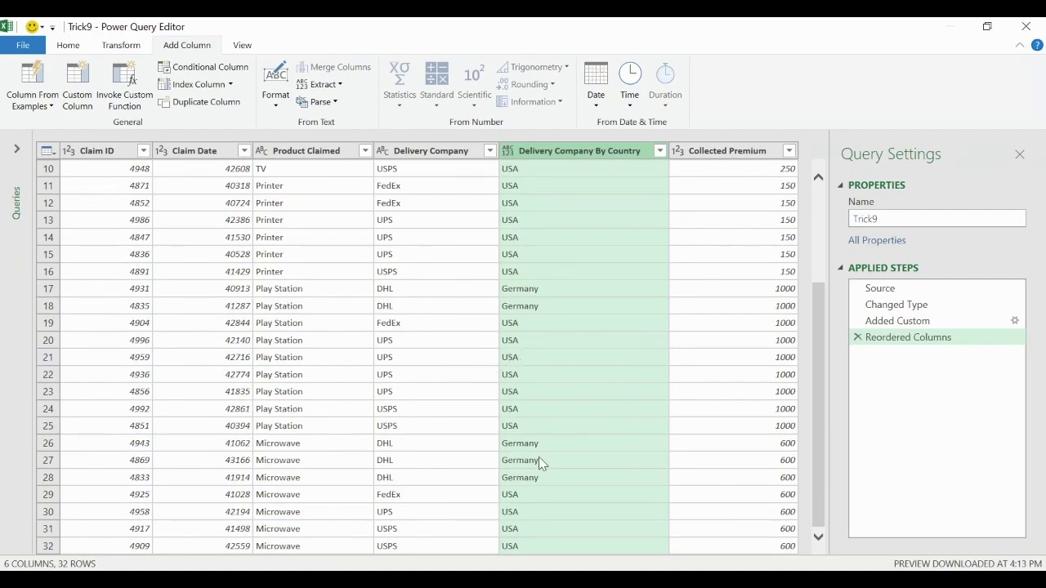
Close the Trick9 query and load it as a table in the existing worksheet at cell H252
scroll(496, 336, "up", 3)
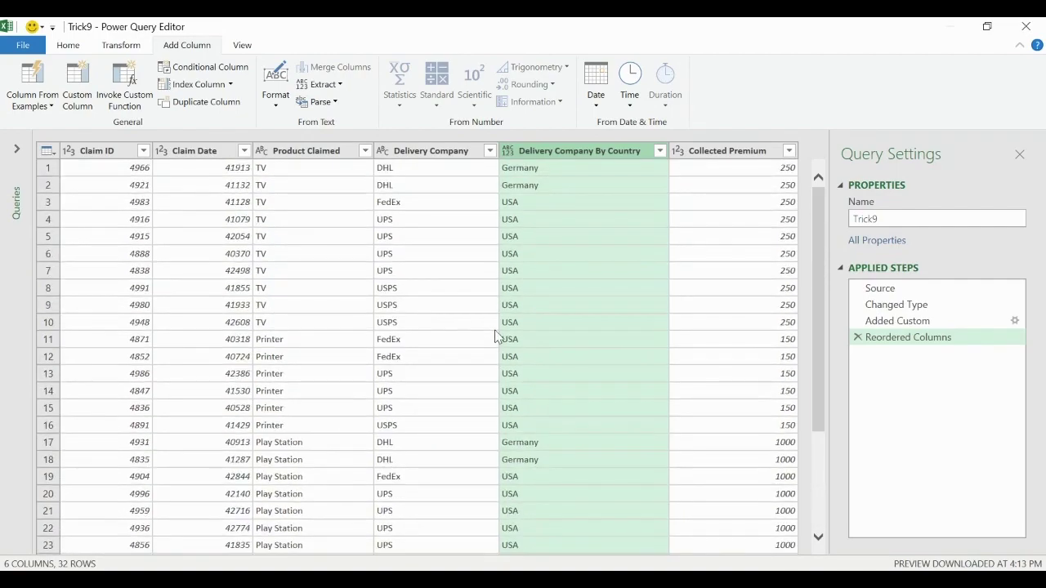
left_click(67, 46)
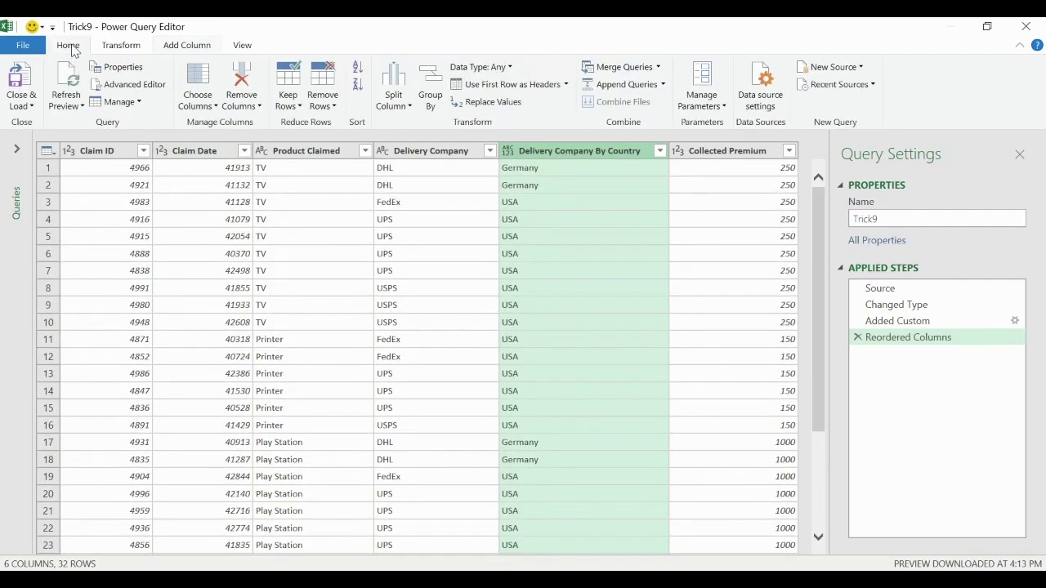
left_click(32, 107)
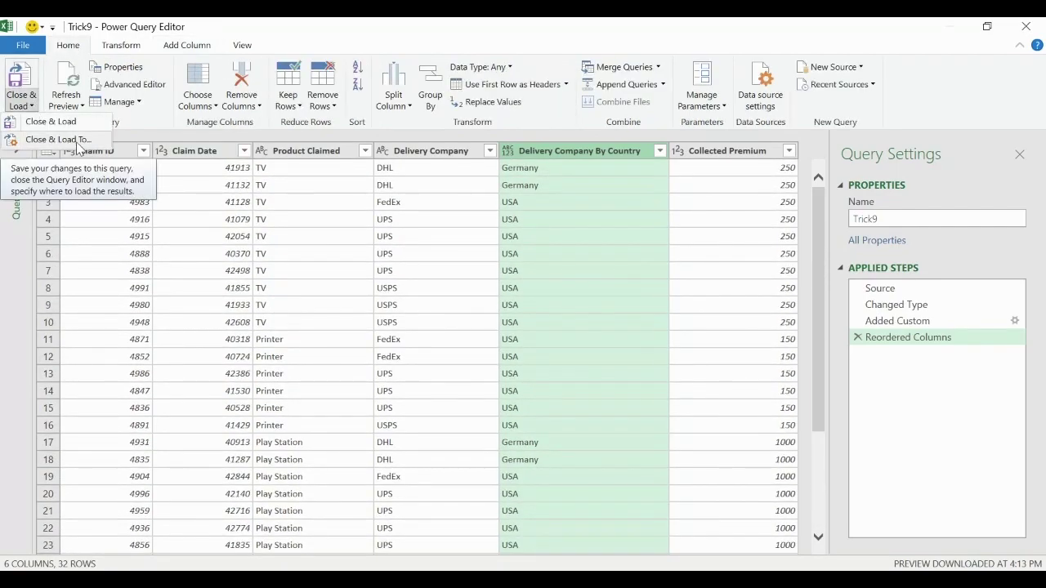
left_click(79, 145)
left_click(390, 321)
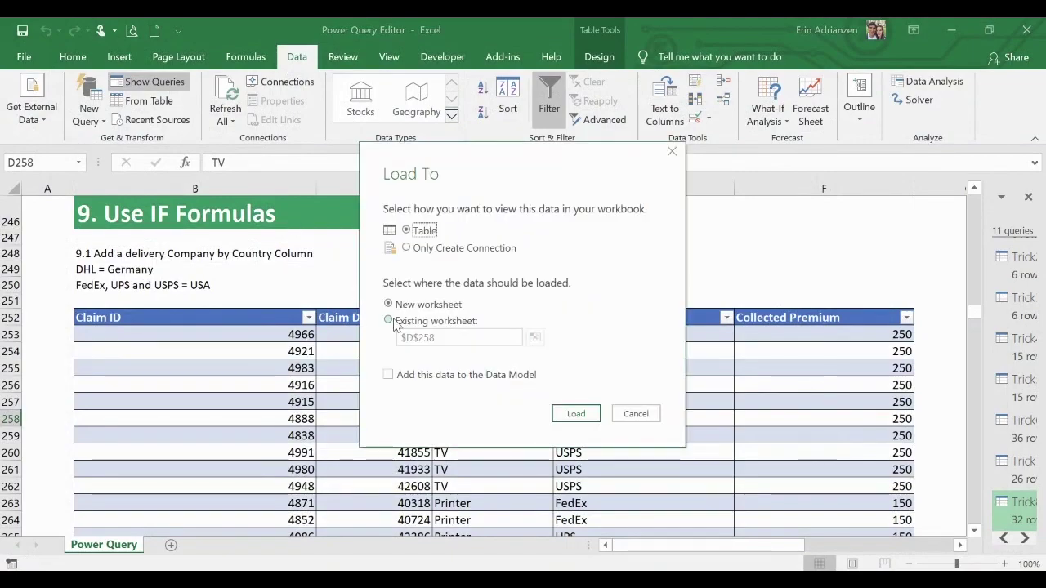
left_click(533, 337)
scroll(698, 291, "right", 4)
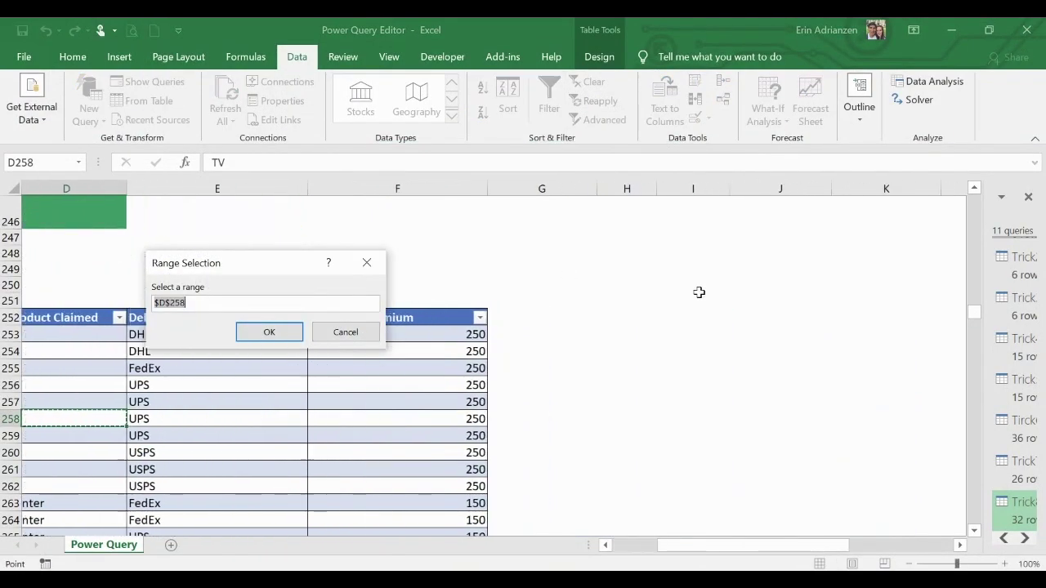
left_click(505, 326)
left_click(510, 317)
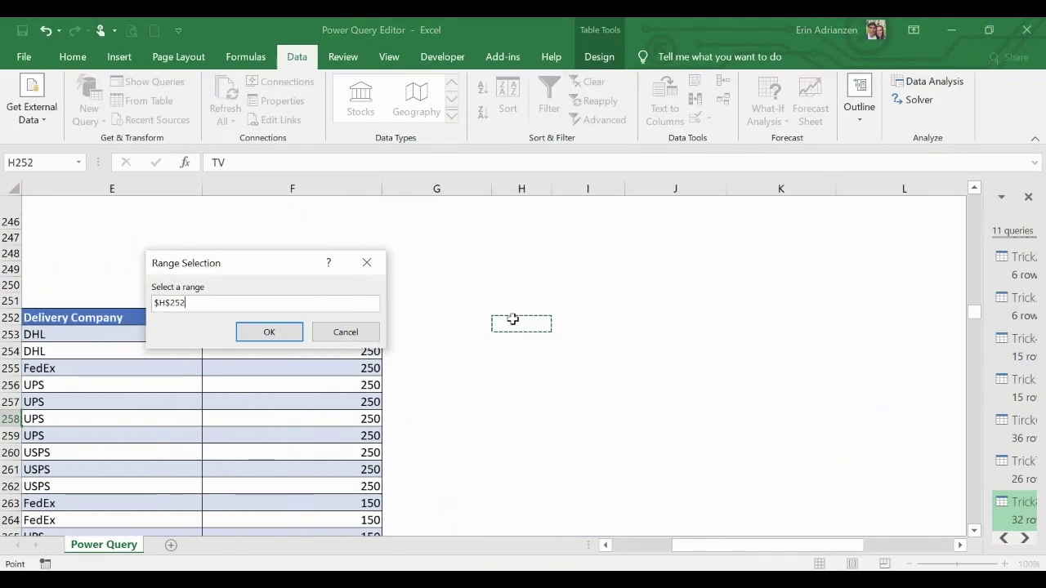
left_click(269, 331)
left_click(577, 413)
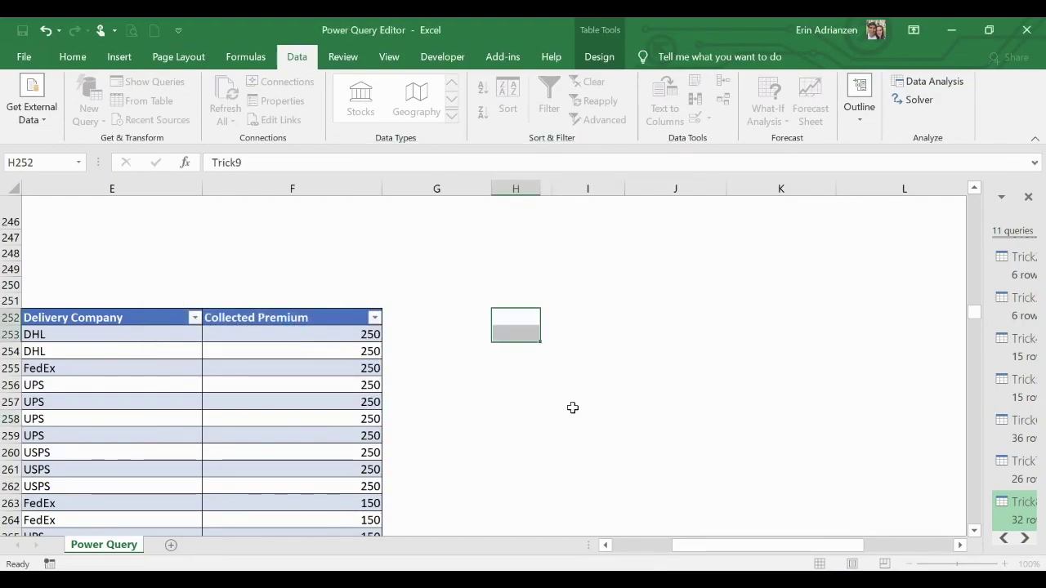
Review the loaded Trick9 table beside its source table, including the Delivery Company By Country values
left_click(72, 57)
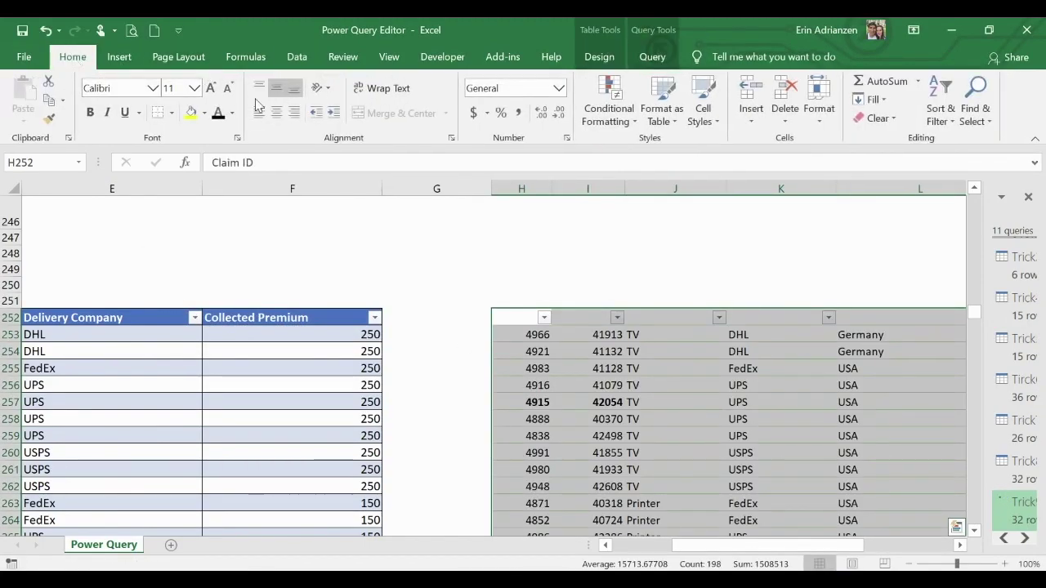
left_click(722, 436)
scroll(725, 436, "down", 2)
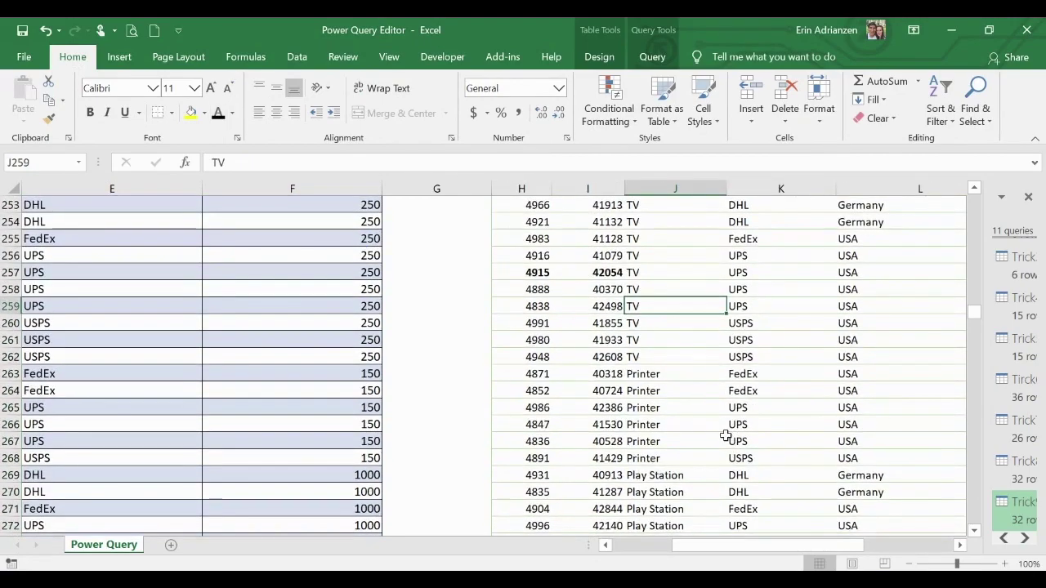
scroll(726, 436, "right", 5)
scroll(725, 435, "up", 2)
scroll(474, 405, "left", 5)
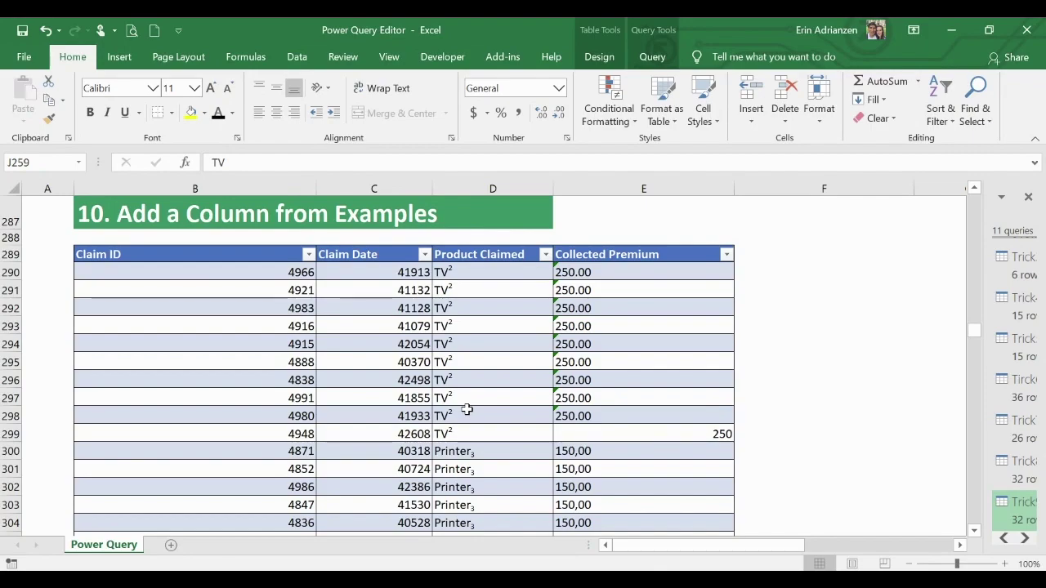
Examine the Product Claimed entries in the "10. Add a Column from Examples" table for trailing footnote numbers
left_click(486, 345)
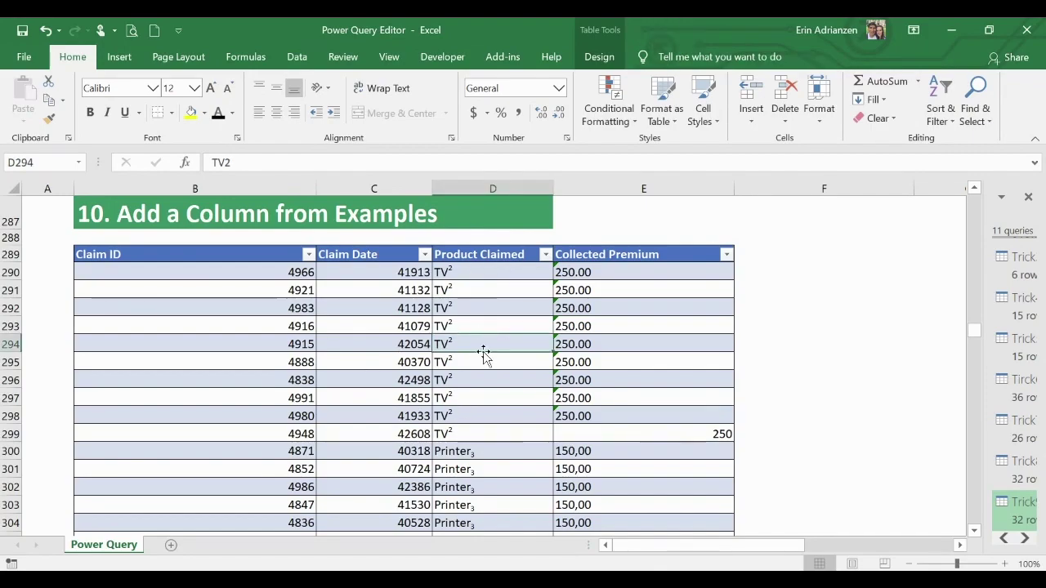
scroll(483, 353, "down", 2)
scroll(507, 384, "down", 2)
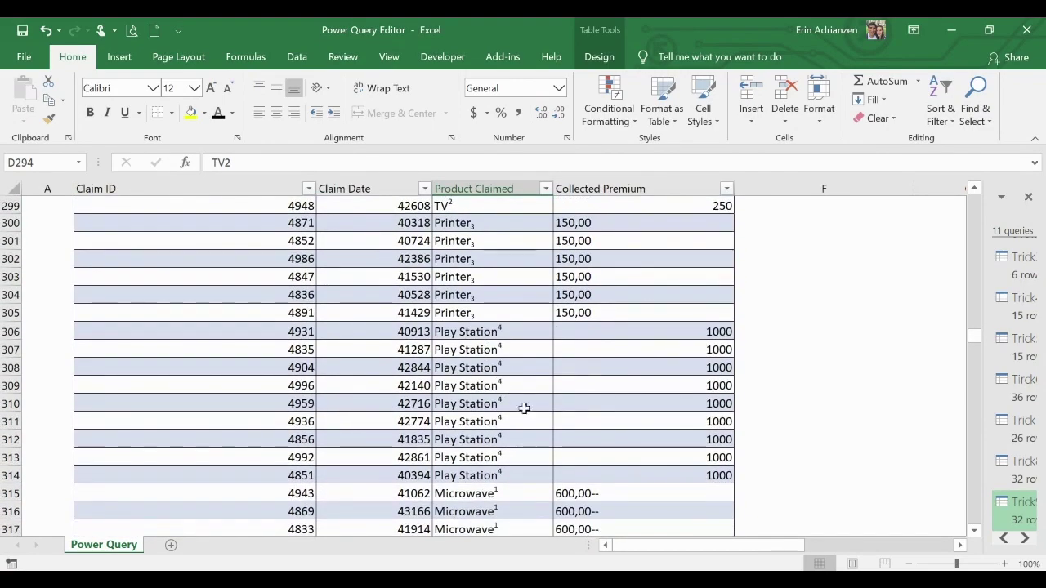
scroll(525, 423, "down", 2)
scroll(526, 423, "up", 5)
scroll(483, 272, "up", 2)
left_click(484, 304)
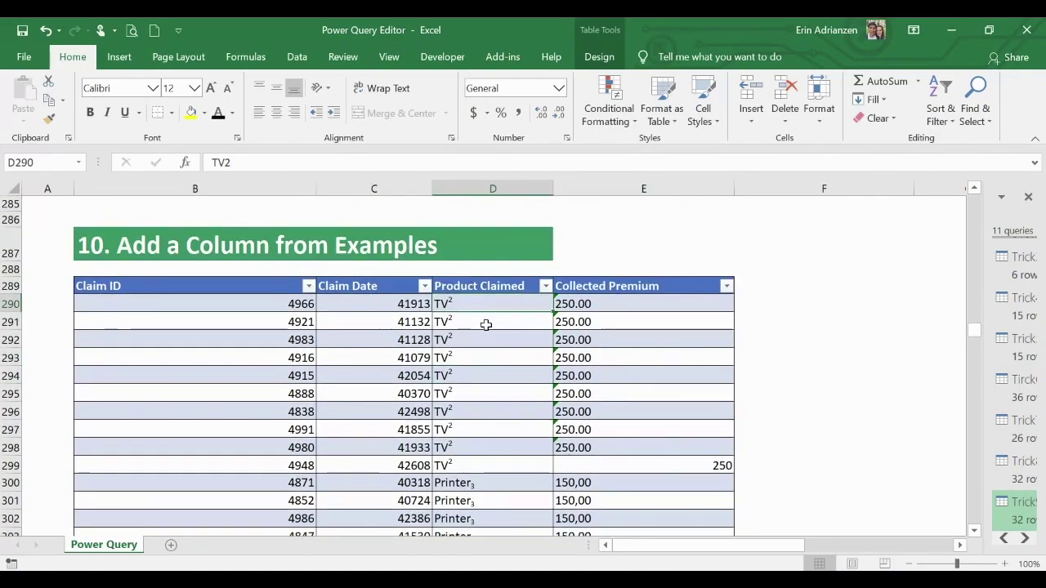
scroll(487, 326, "down", 1)
scroll(487, 326, "down", 3)
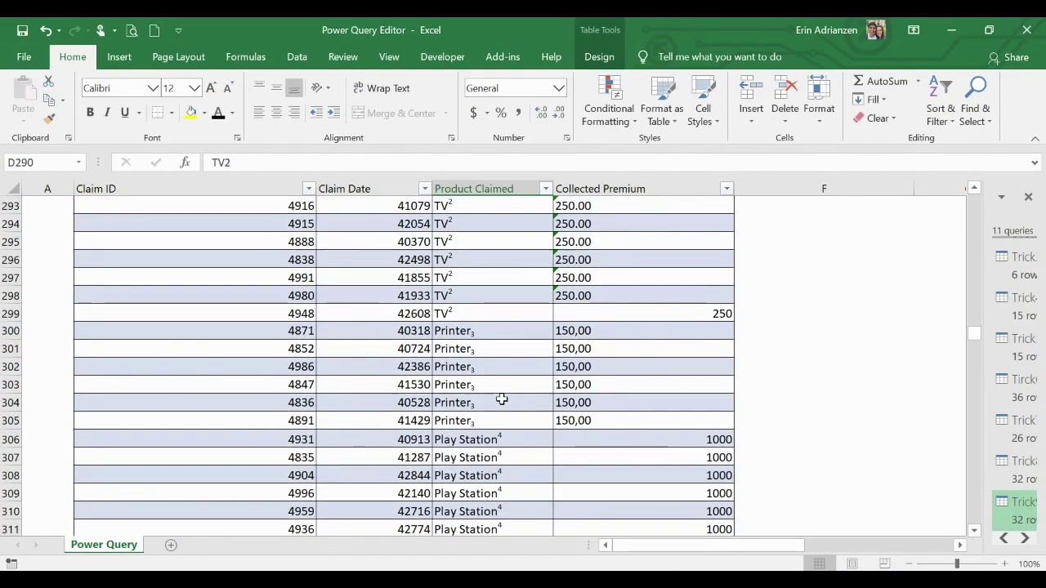
scroll(496, 401, "down", 2)
scroll(519, 384, "down", 3)
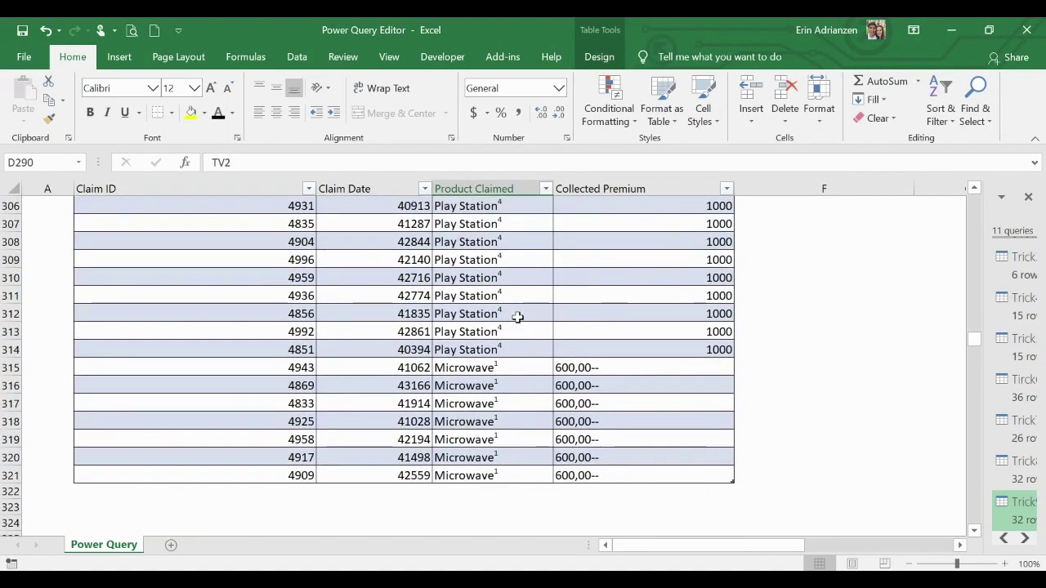
scroll(507, 315, "up", 5)
scroll(499, 314, "up", 2)
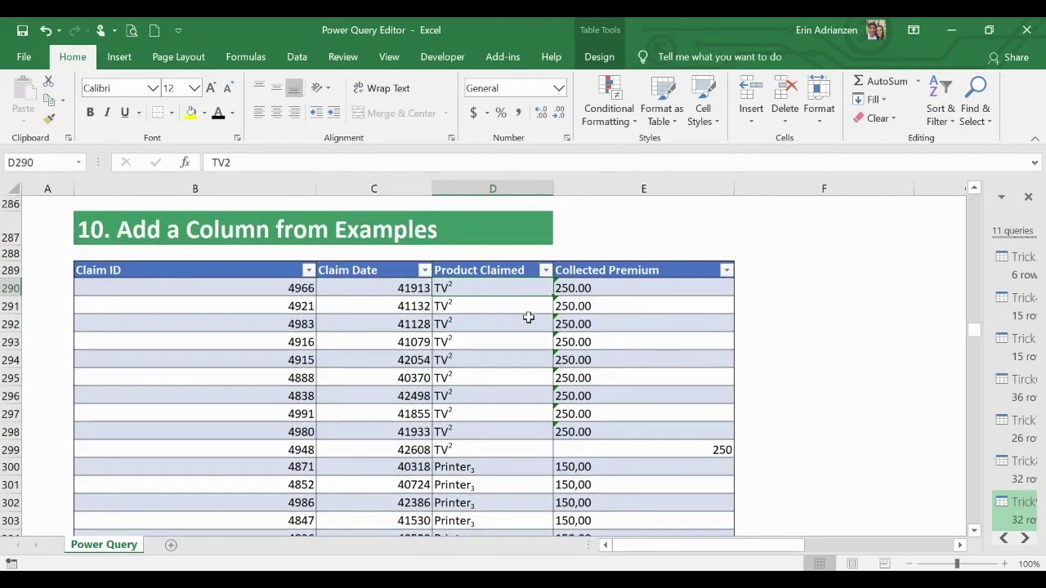
Examine how the Collected Premium values are formatted for each product in the section 10 table
scroll(603, 331, "right", 1)
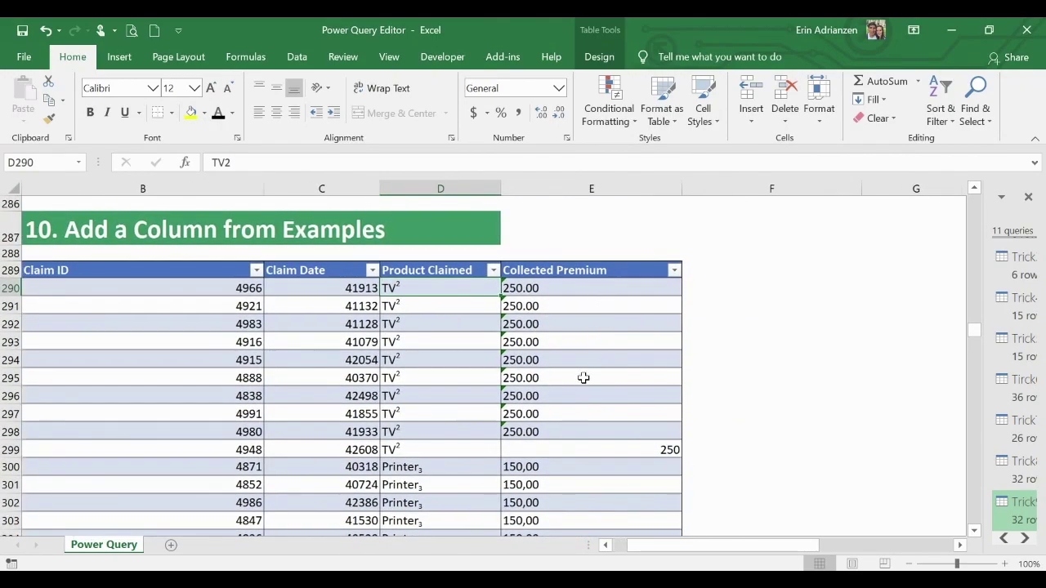
scroll(583, 377, "down", 8)
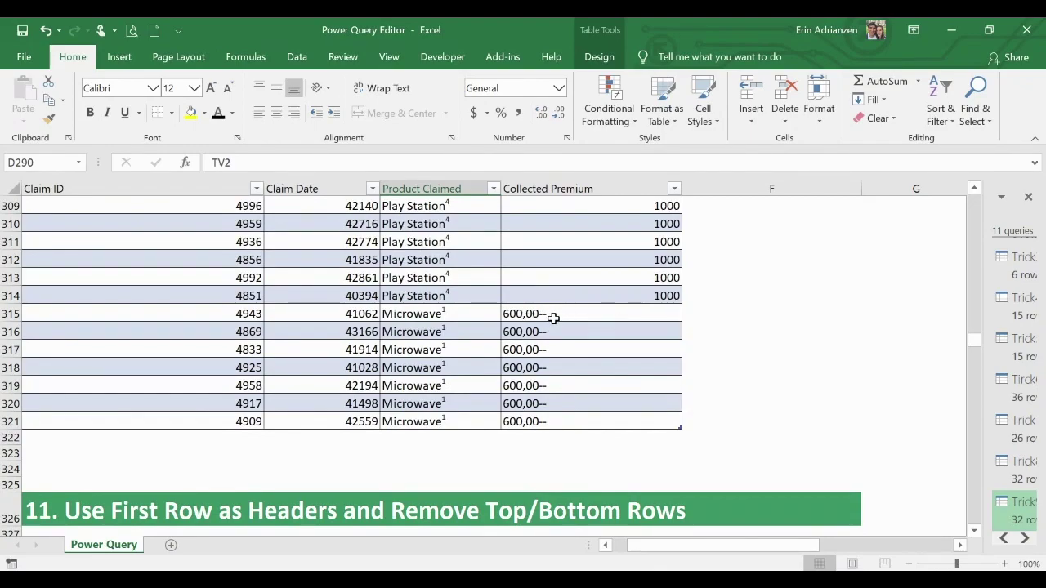
scroll(553, 317, "up", 3)
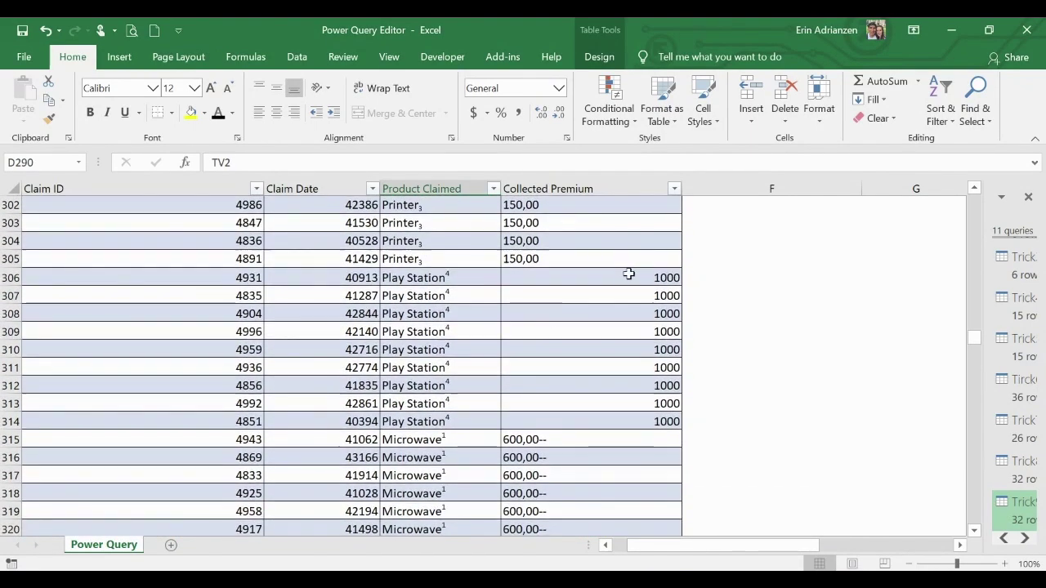
scroll(626, 275, "up", 5)
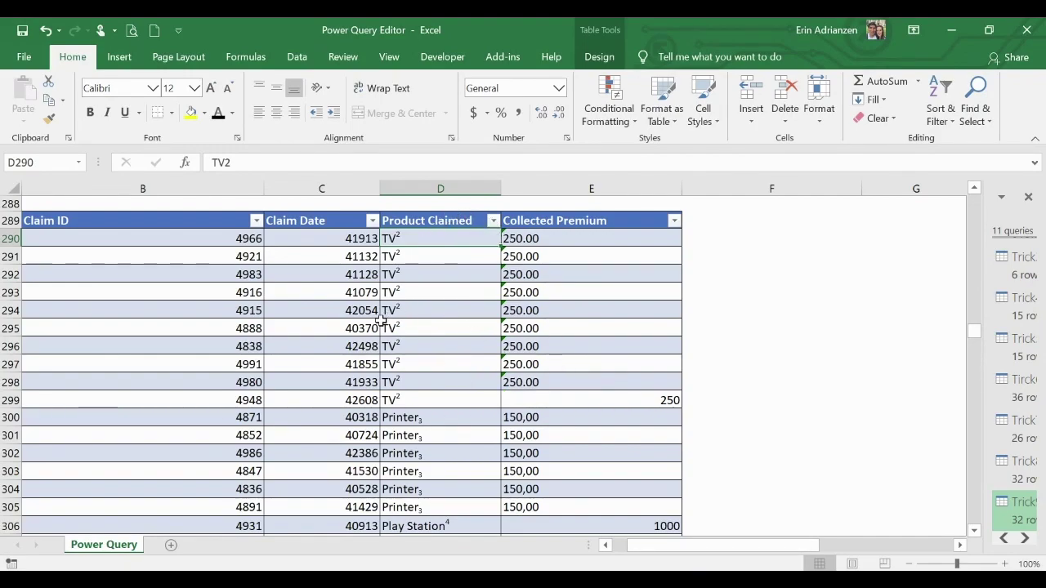
scroll(299, 320, "left", 1)
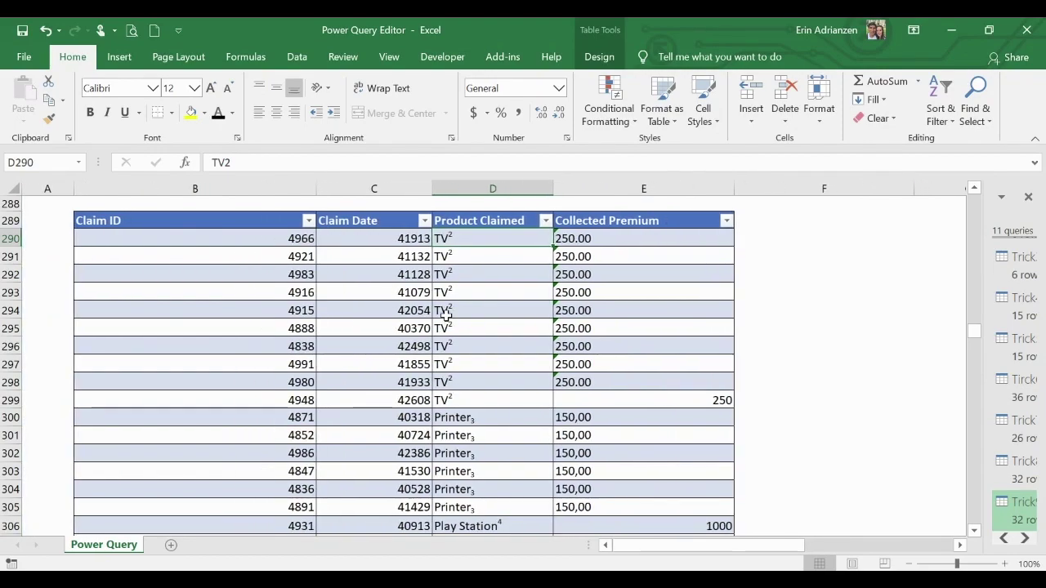
scroll(442, 315, "up", 2)
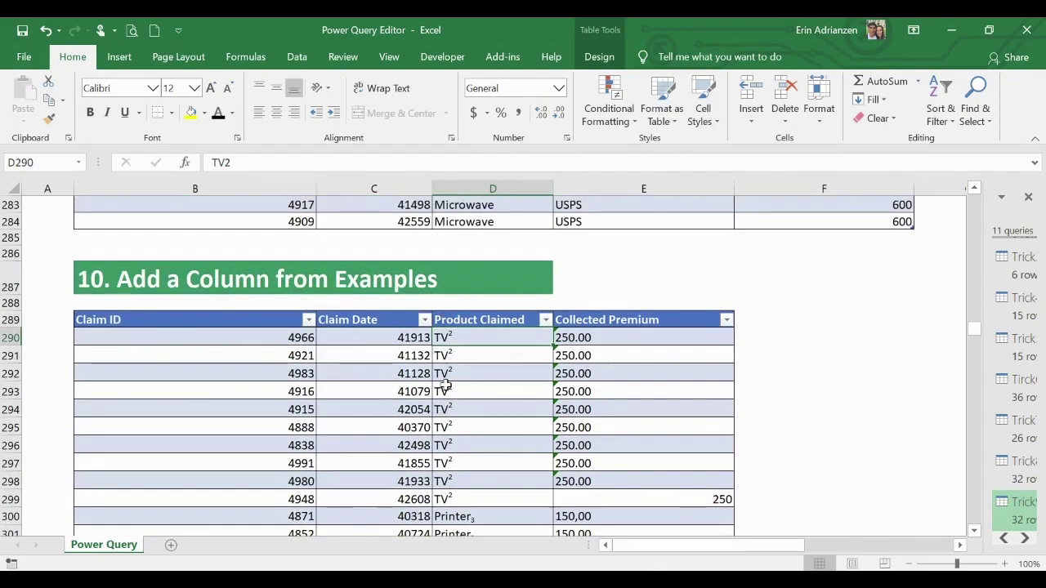
Open the section 10 claims table as a query in the Power Query Editor
left_click(412, 405)
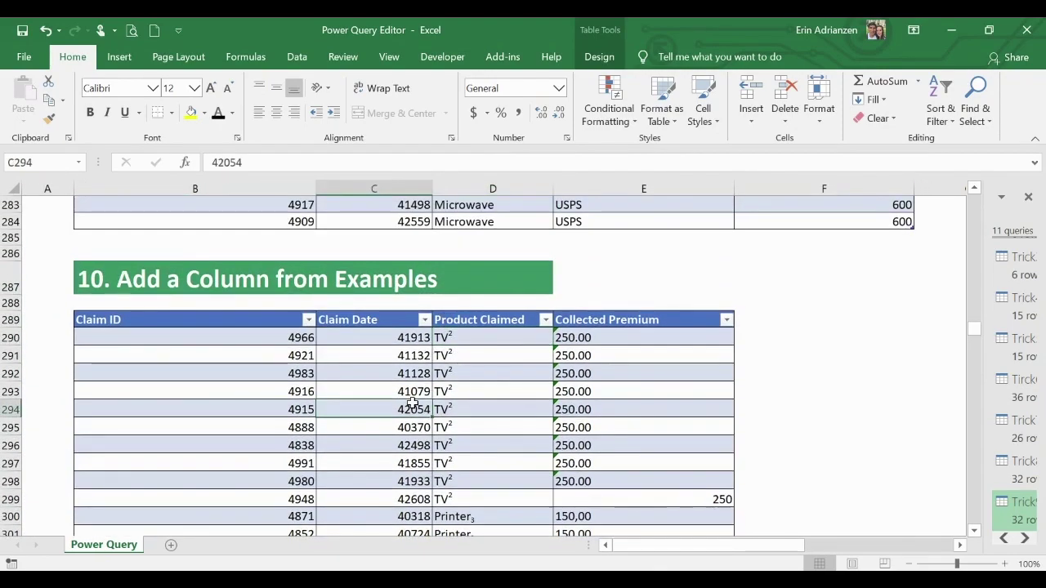
left_click(296, 56)
left_click(135, 100)
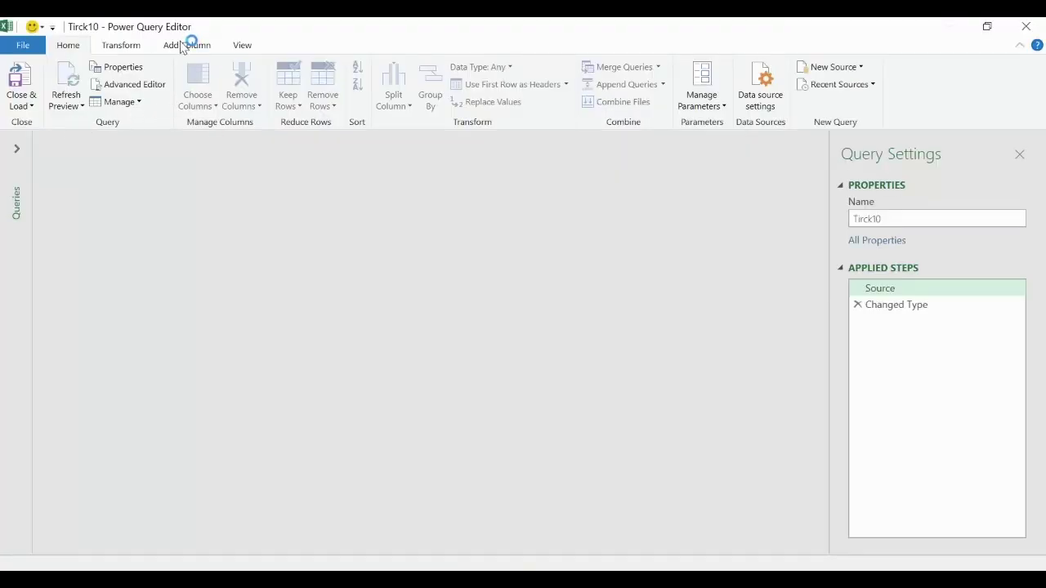
Start a column from examples in the Tirck10 query and enter TV as the sample value for row 1
left_click(183, 45)
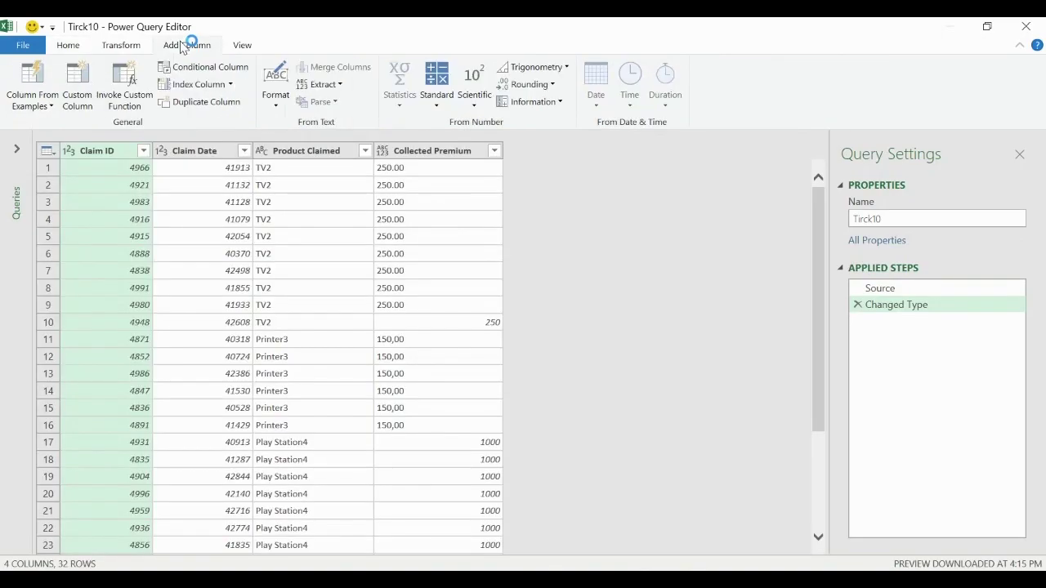
left_click(43, 78)
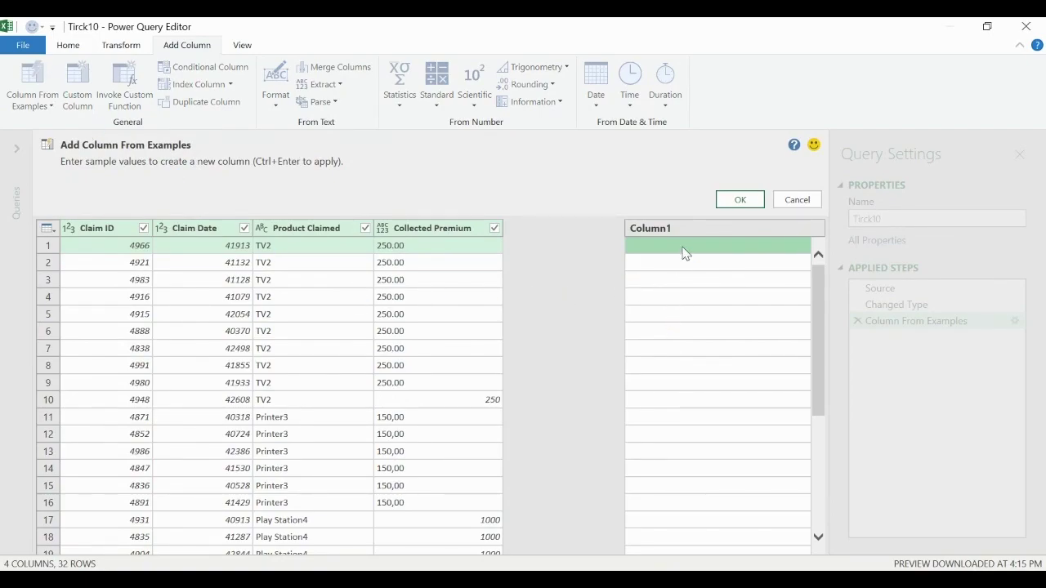
type("TV")
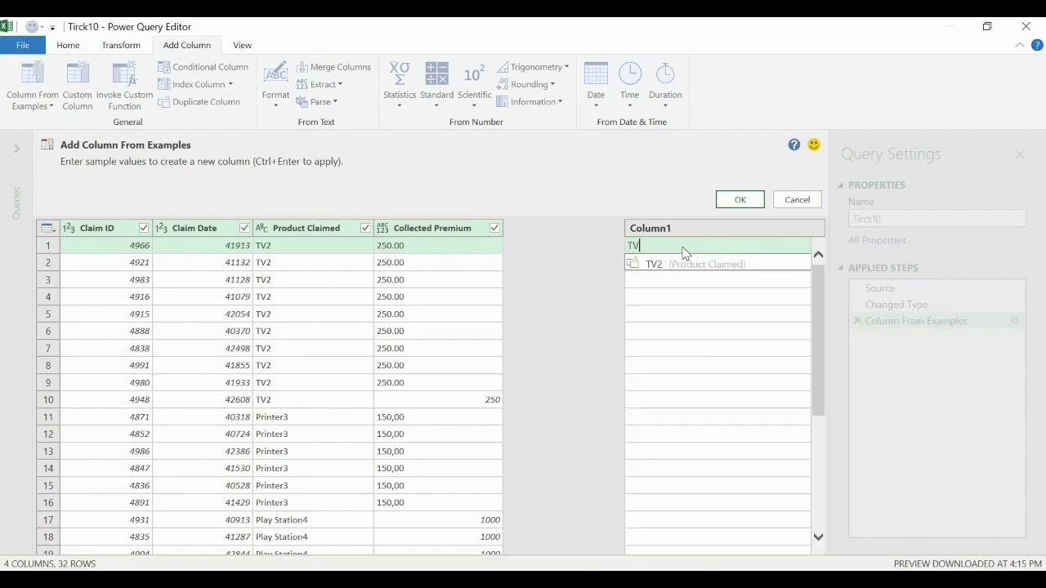
key("Return")
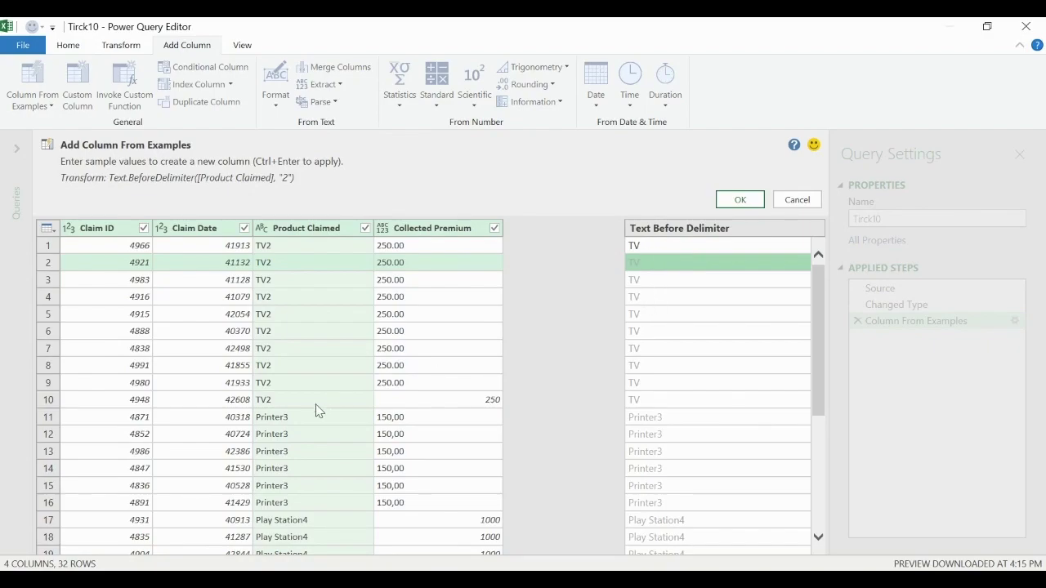
Enter Printer as the sample value for row 11 of the new example column
scroll(670, 355, "down", 2)
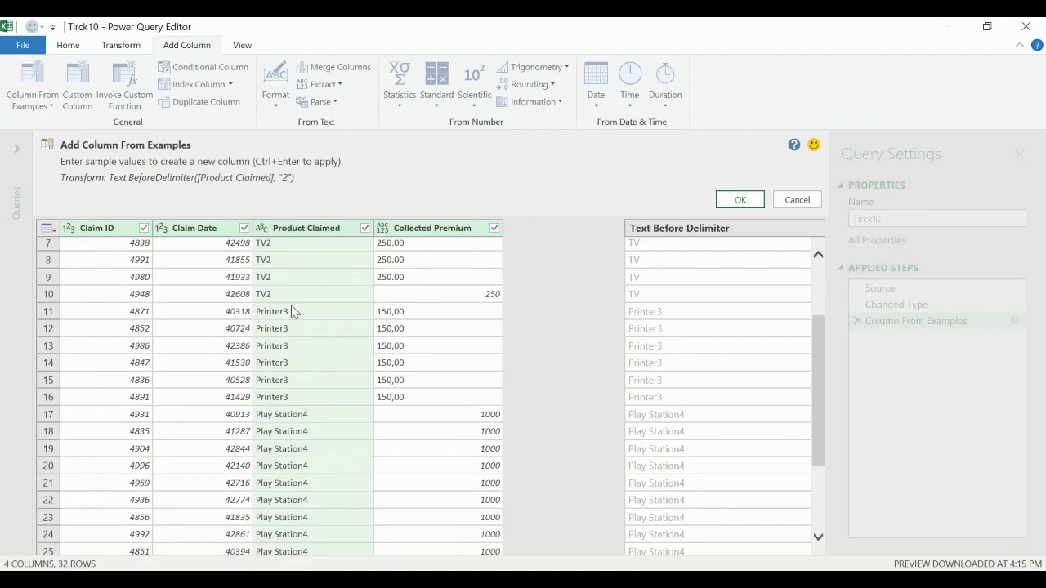
left_click(672, 314)
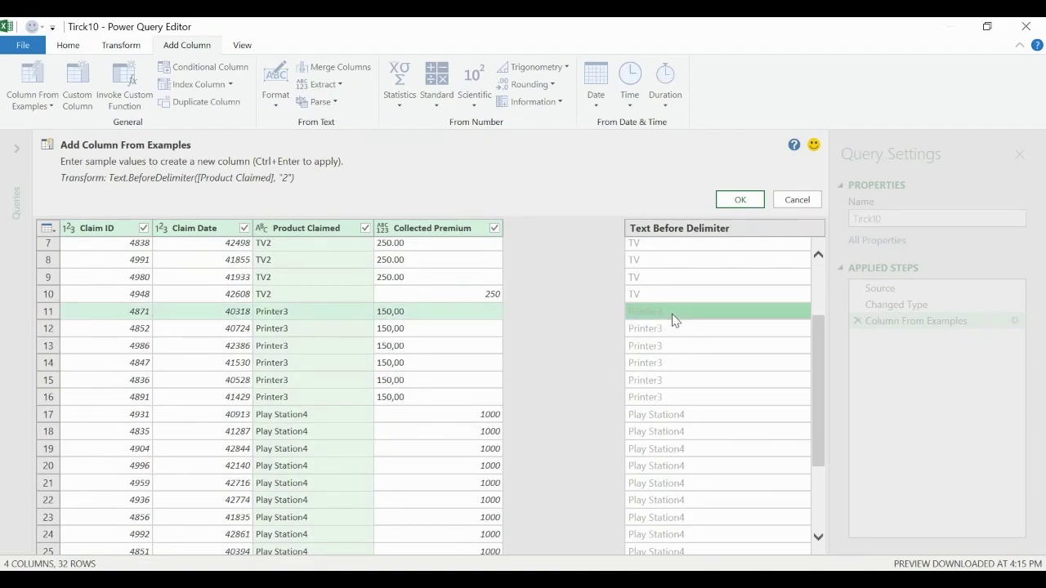
type("Printer")
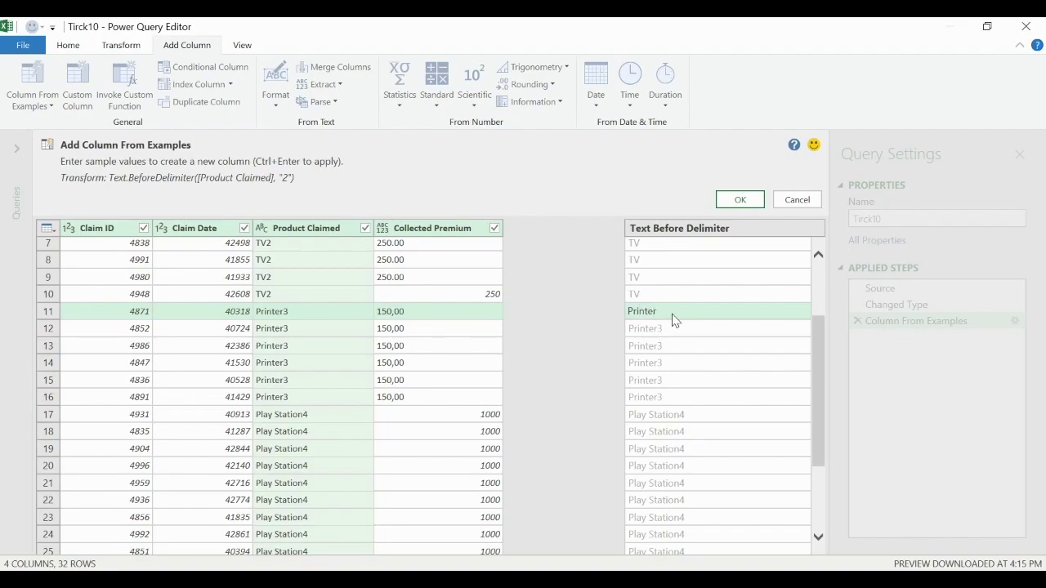
key("Return")
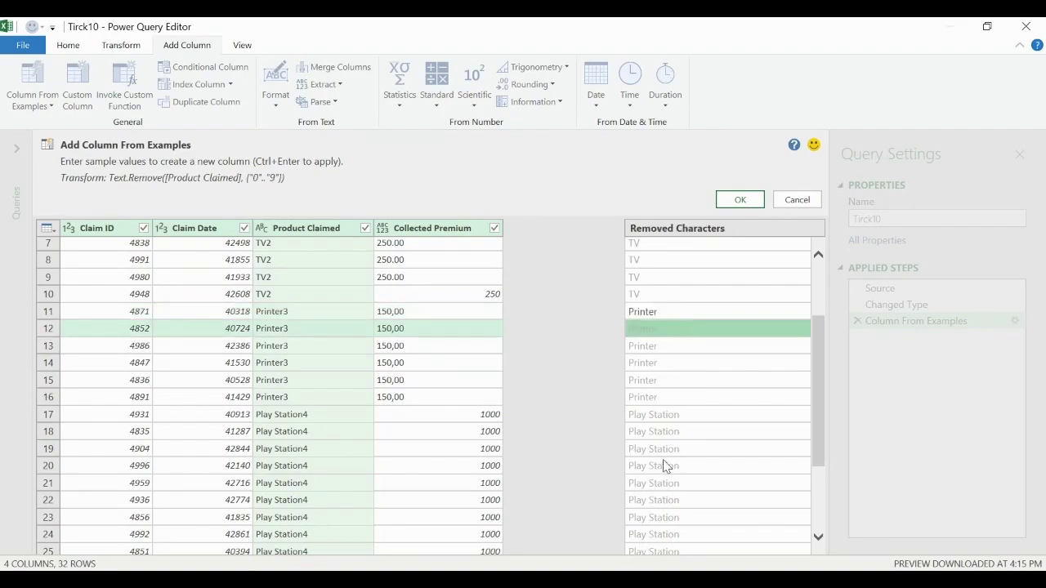
Check the suggested product names through all rows and add the example-based column to the query
scroll(683, 384, "down", 3)
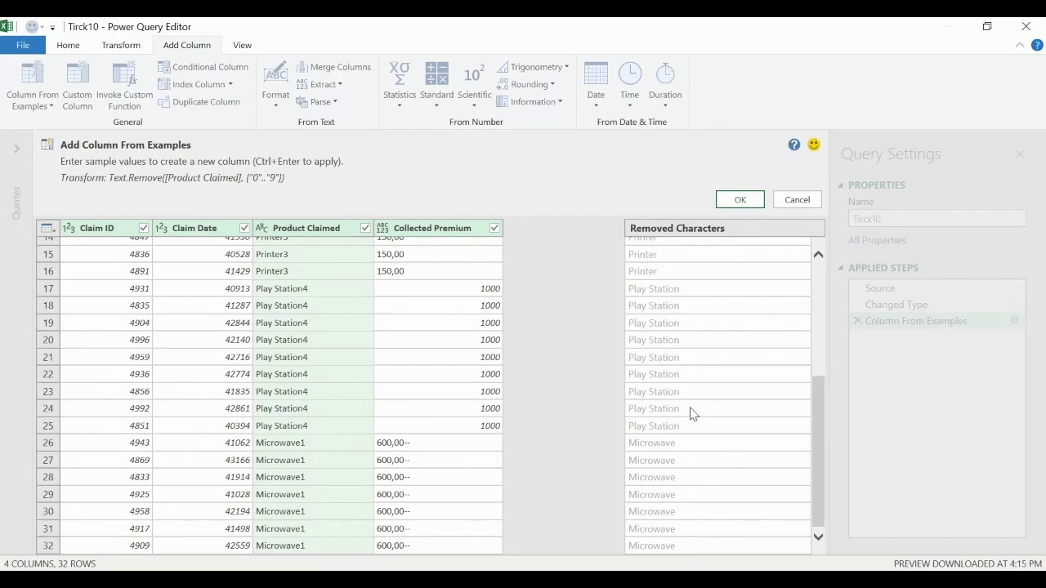
scroll(690, 413, "up", 6)
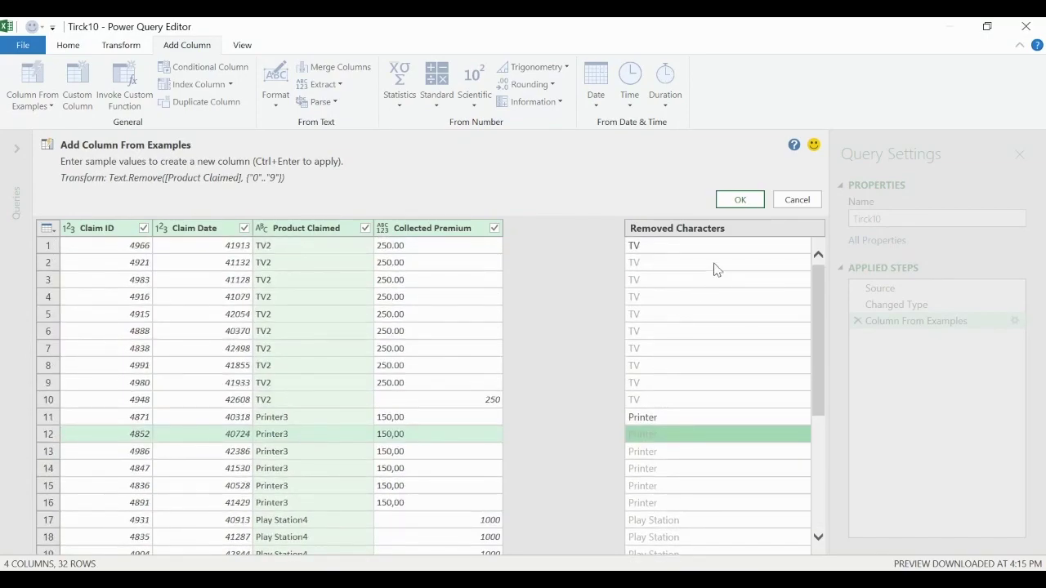
left_click(740, 200)
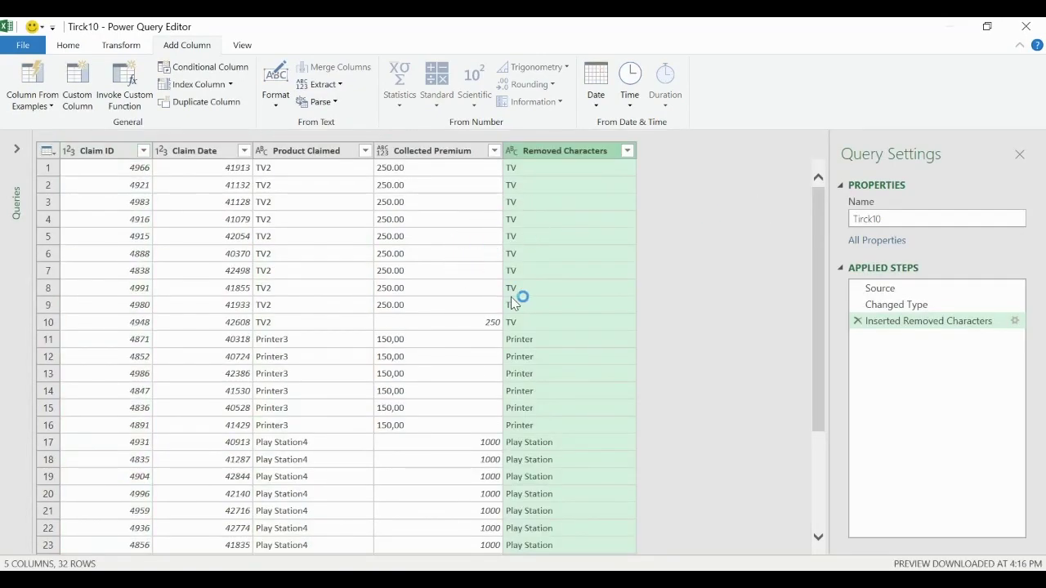
Remove the Product Claimed column and rename the Removed Characters column as Claimed Product
left_click(340, 154)
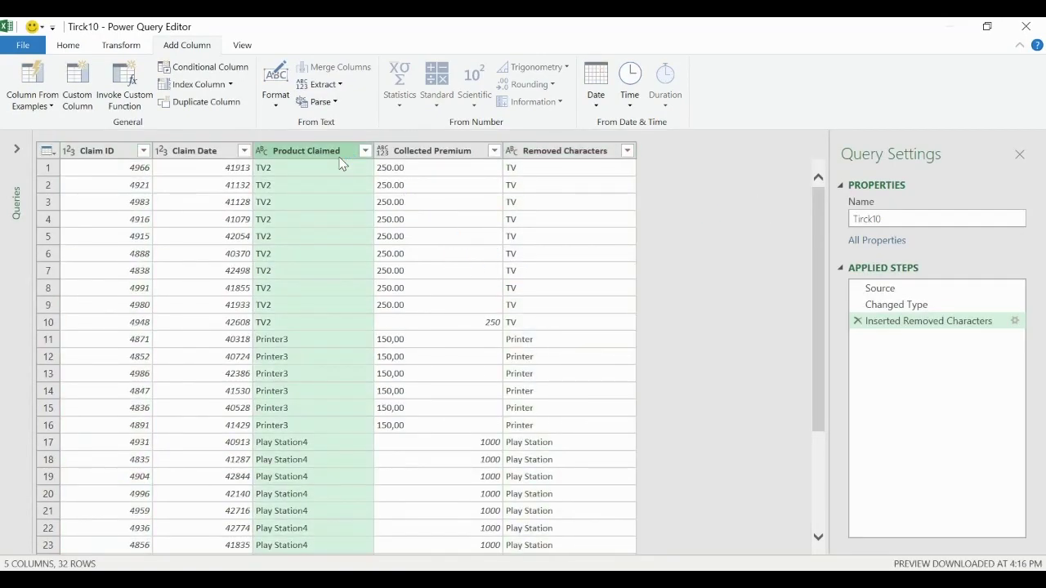
right_click(340, 157)
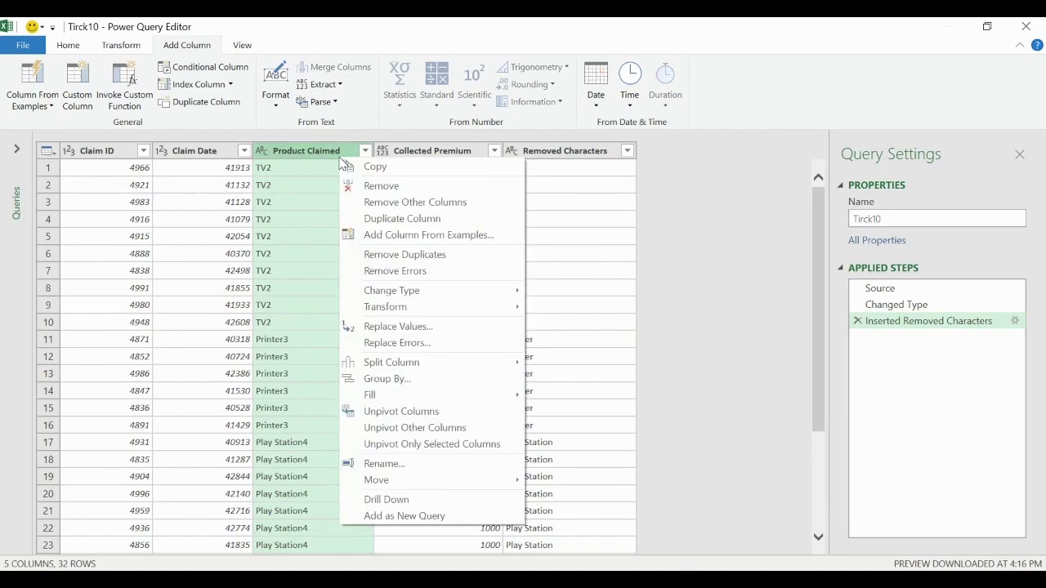
left_click(420, 187)
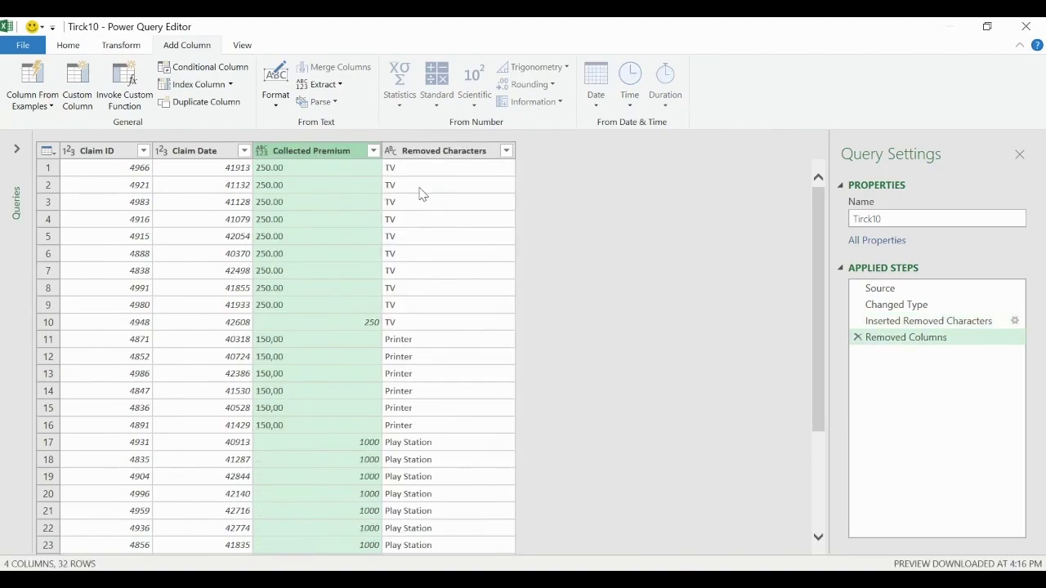
double_click(424, 151)
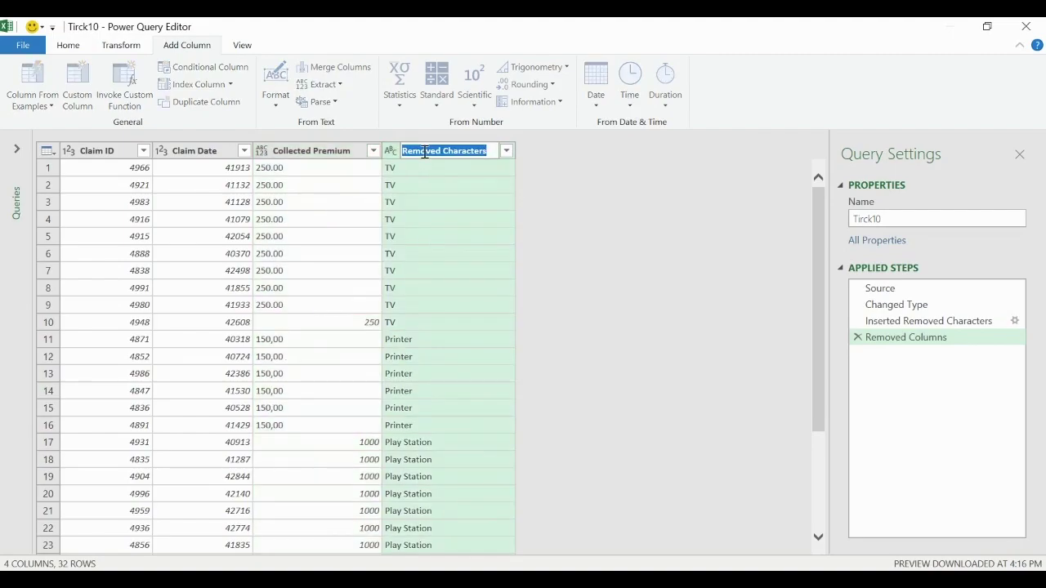
type("Claimed Pro")
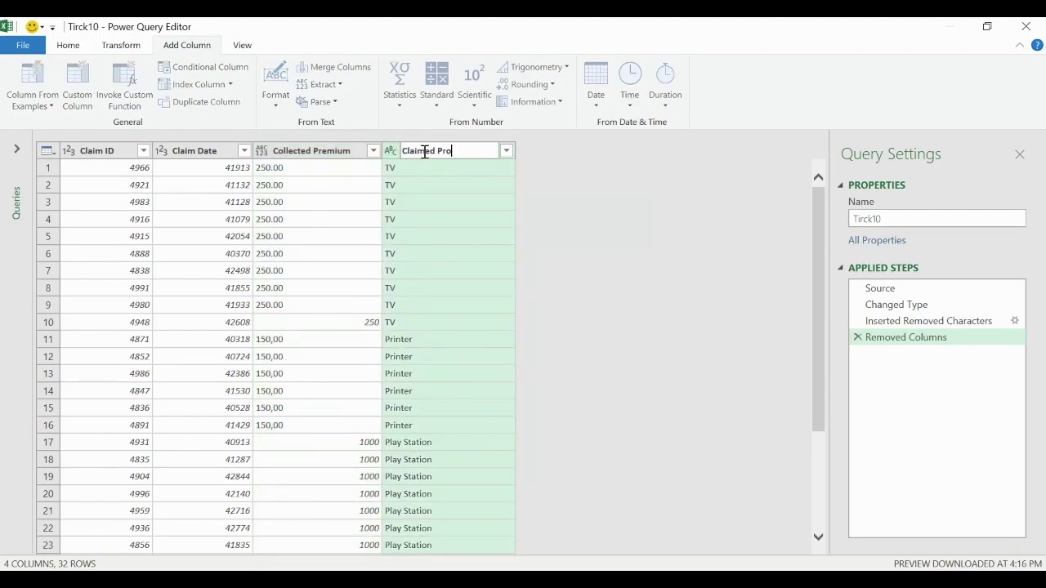
key("Return")
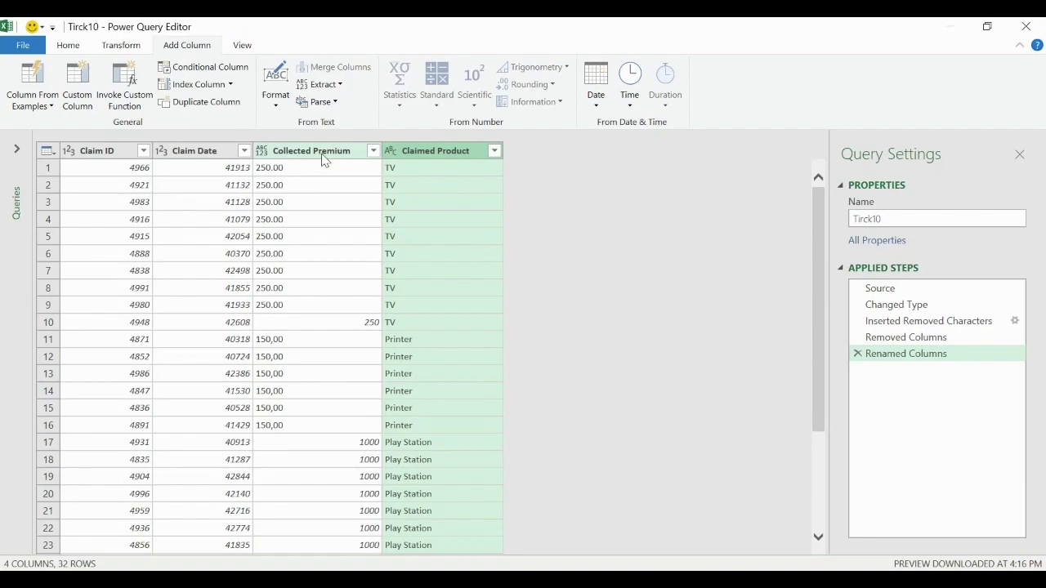
Start another column from examples for the collected premium and enter 250 as the sample value for row 1
left_click(323, 155)
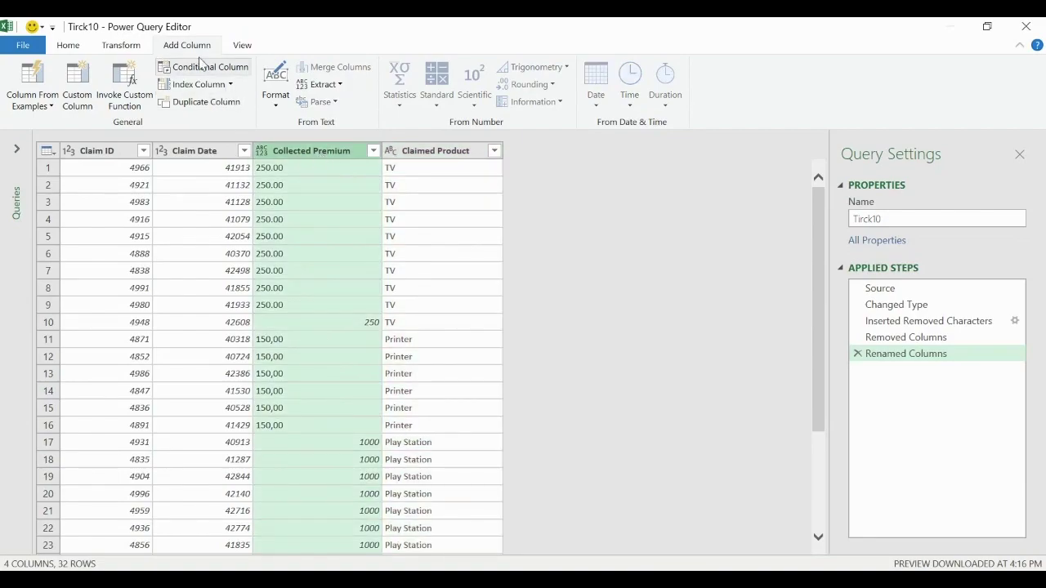
left_click(41, 78)
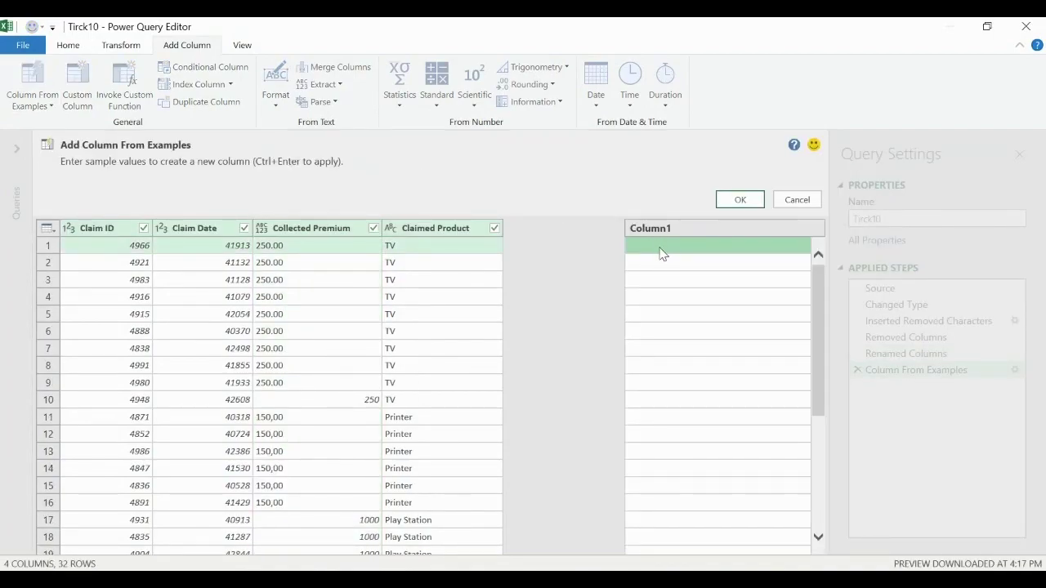
type("250")
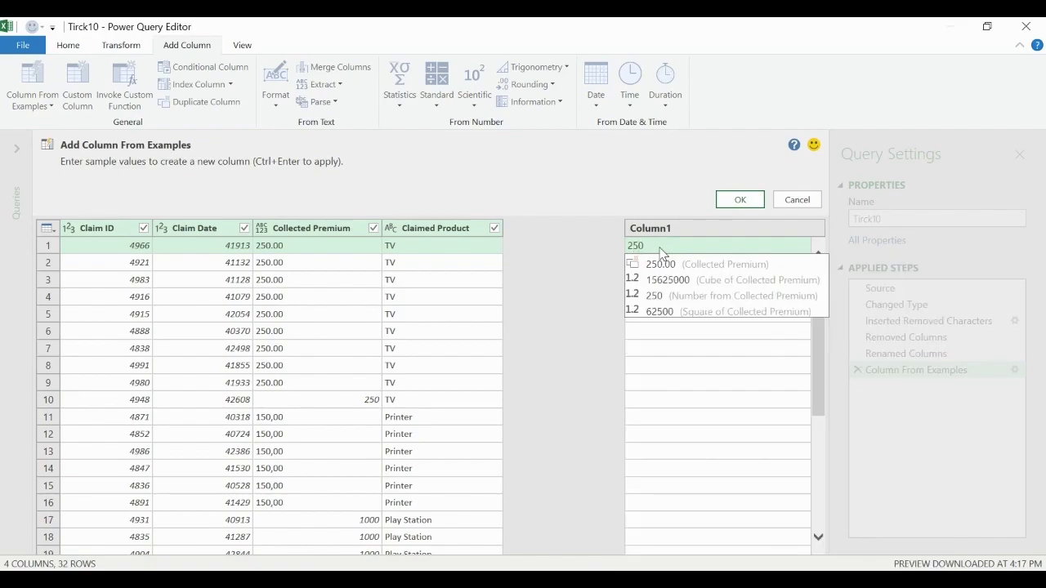
key("Return")
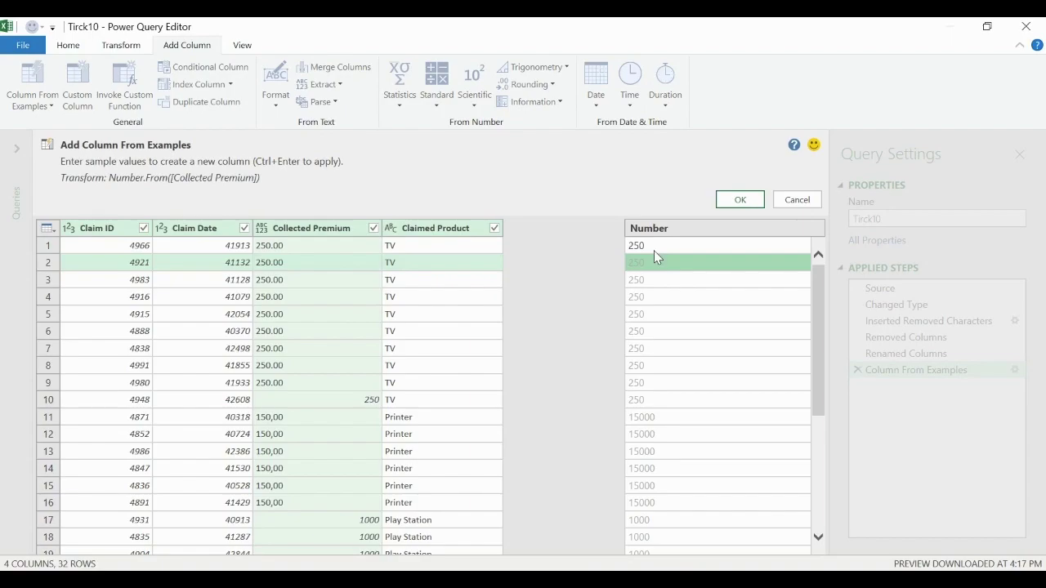
Enter 150 as the sample value for row 11, the first Printer claim, in the example column
scroll(669, 368, "down", 2)
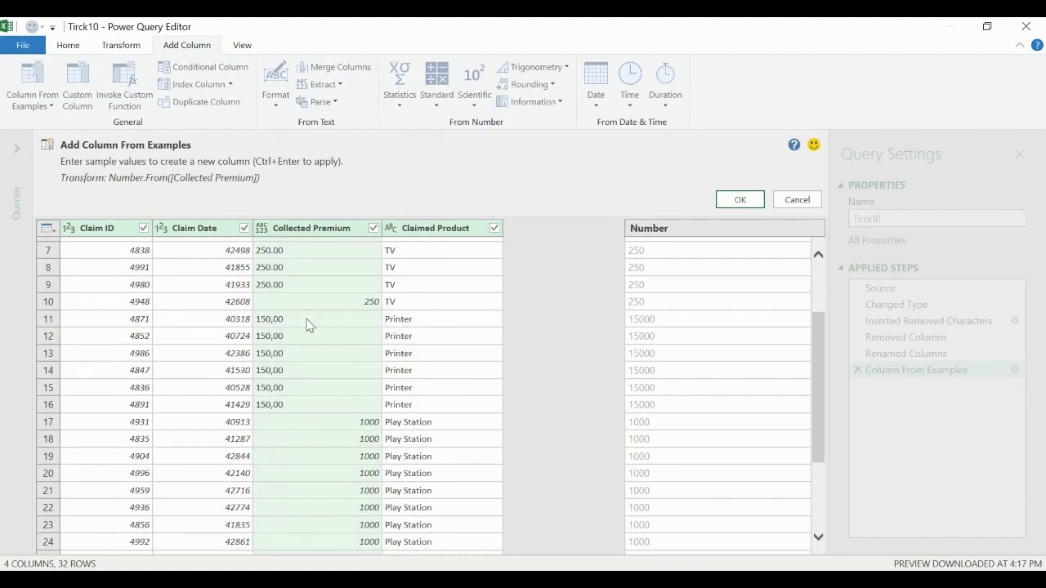
left_click(651, 321)
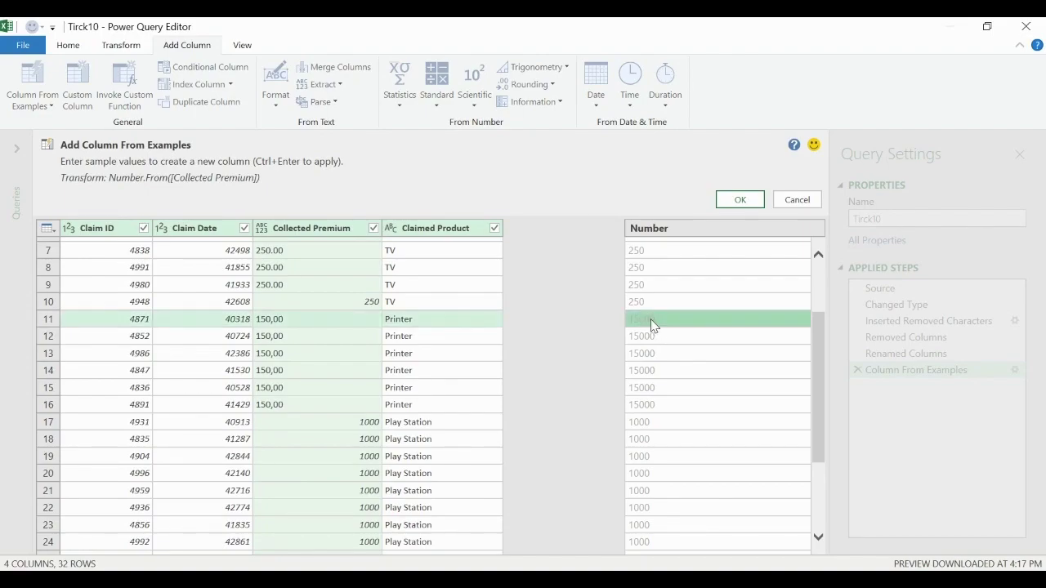
type("1")
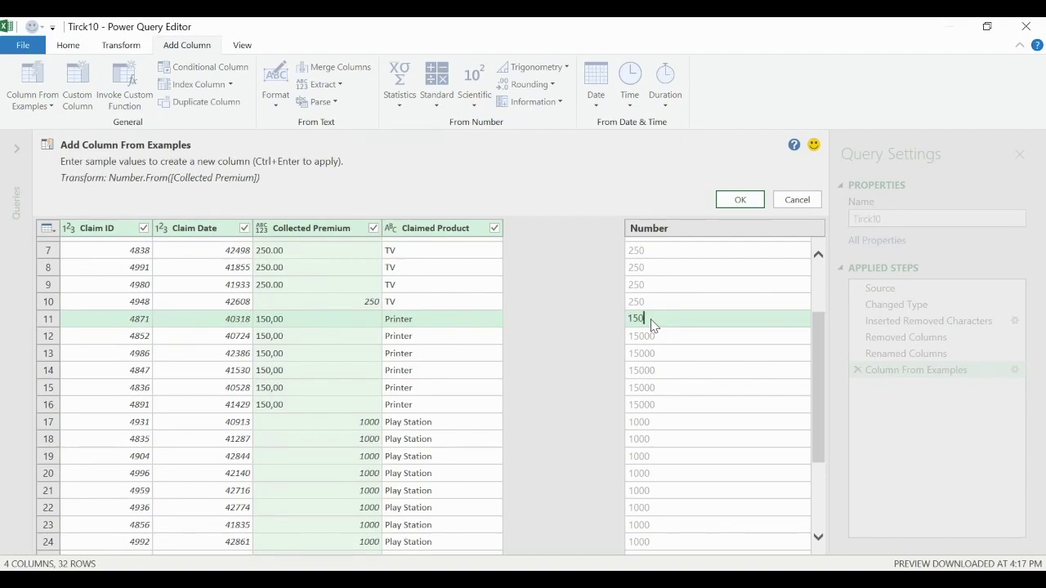
type("50")
key("Return")
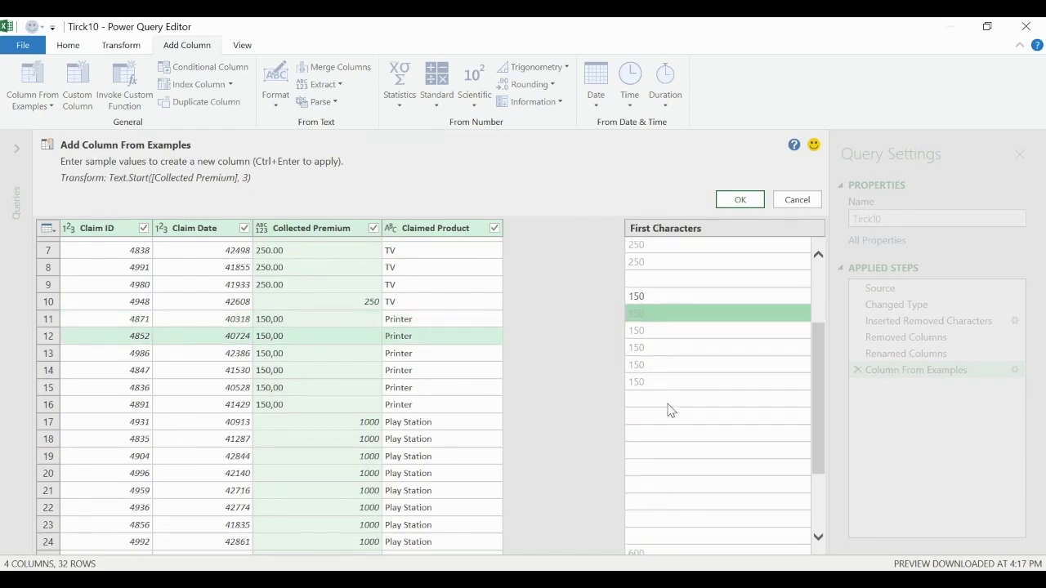
Enter 1000 as the sample value for row 17, check the suggested premiums in all rows, and add the column to the query
scroll(668, 409, "down", 2)
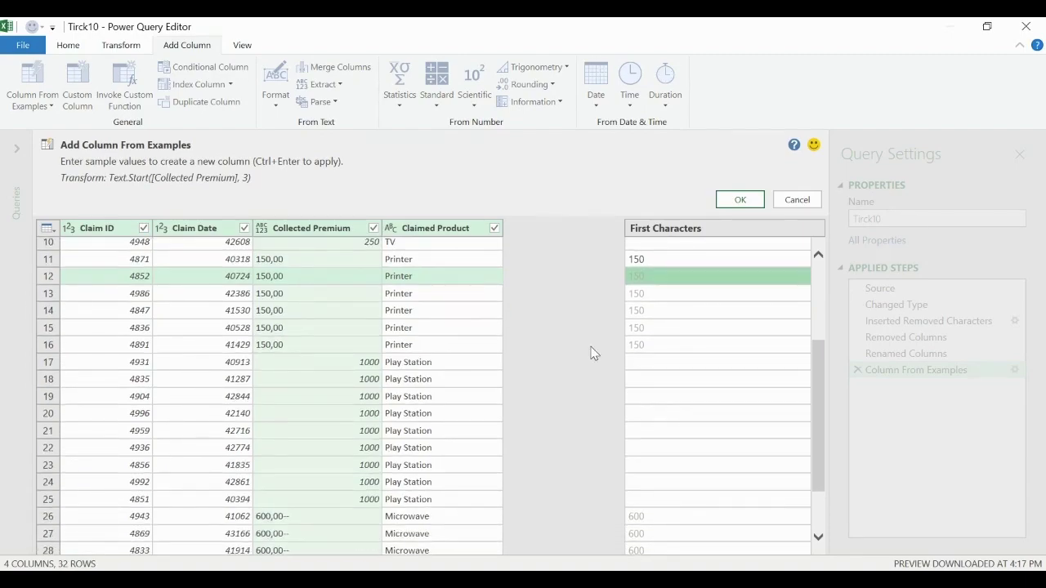
left_click(646, 367)
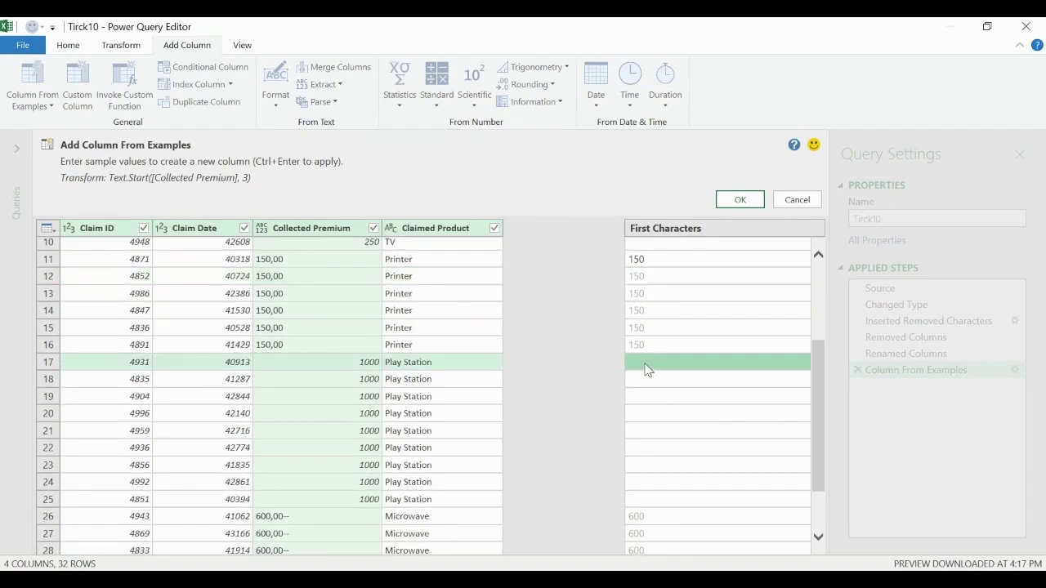
type("10")
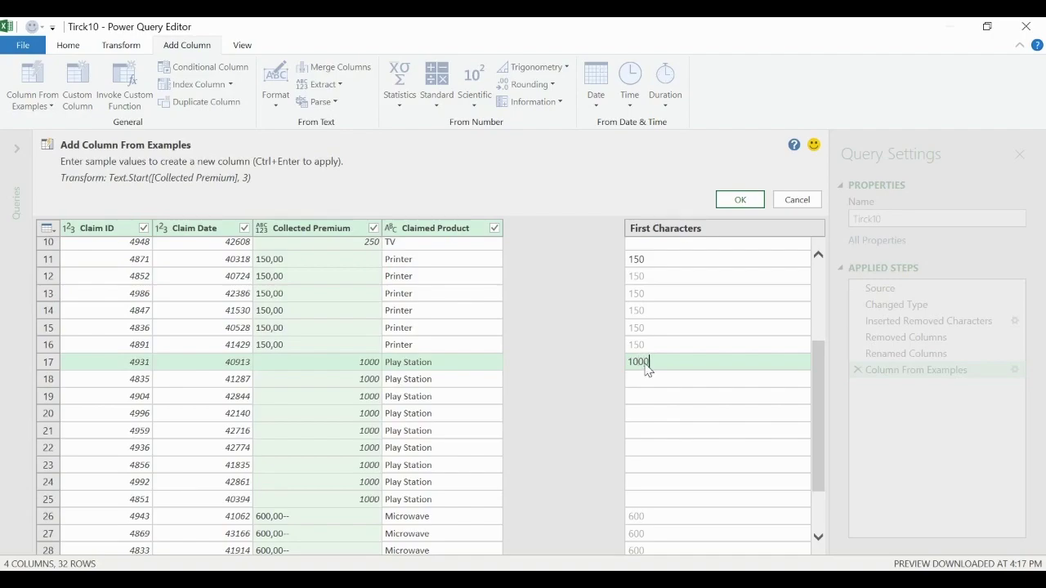
type("00")
key("Return")
scroll(709, 469, "down", 3)
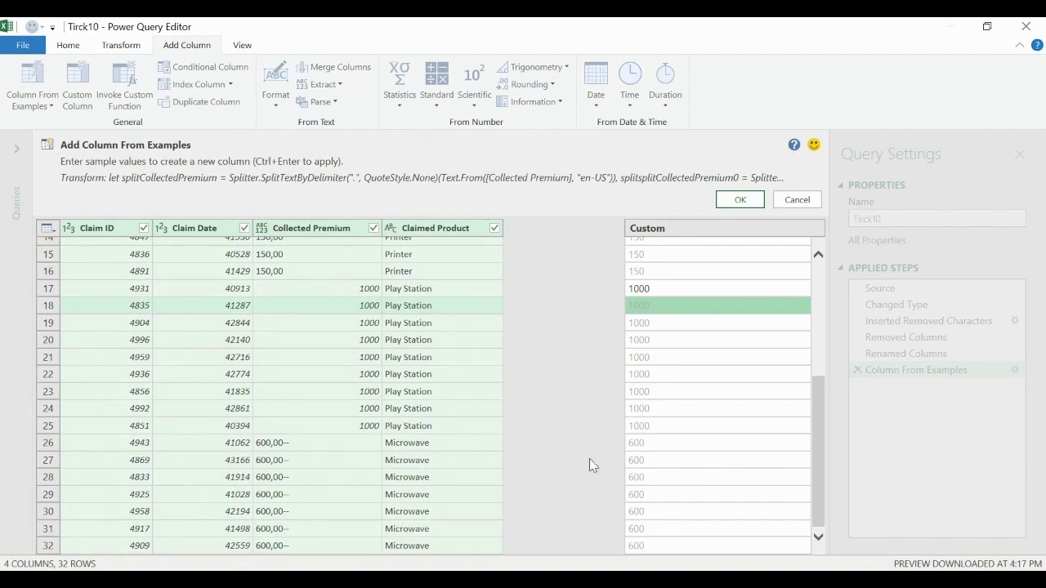
scroll(744, 398, "up", 5)
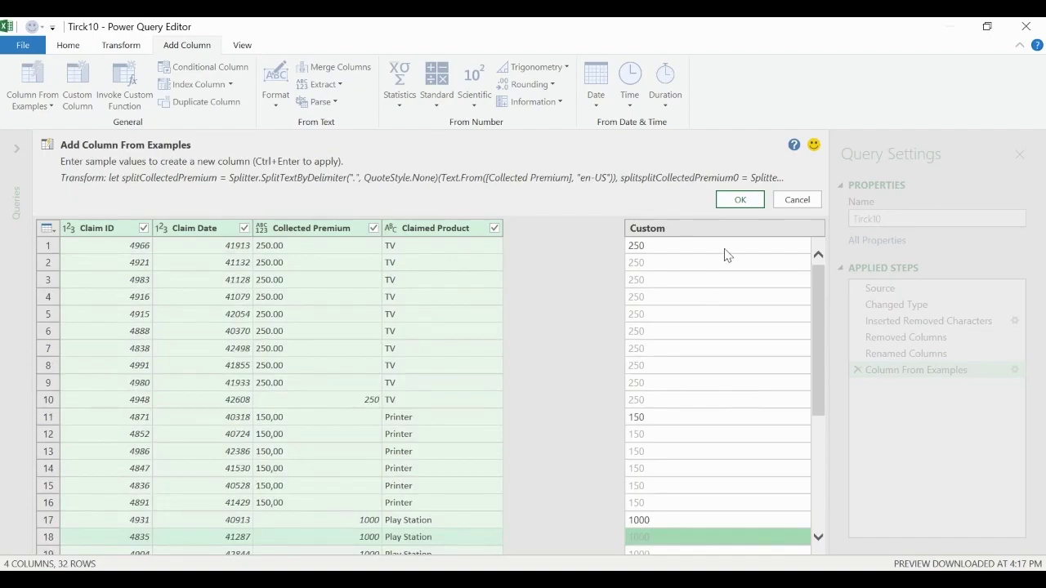
left_click(740, 200)
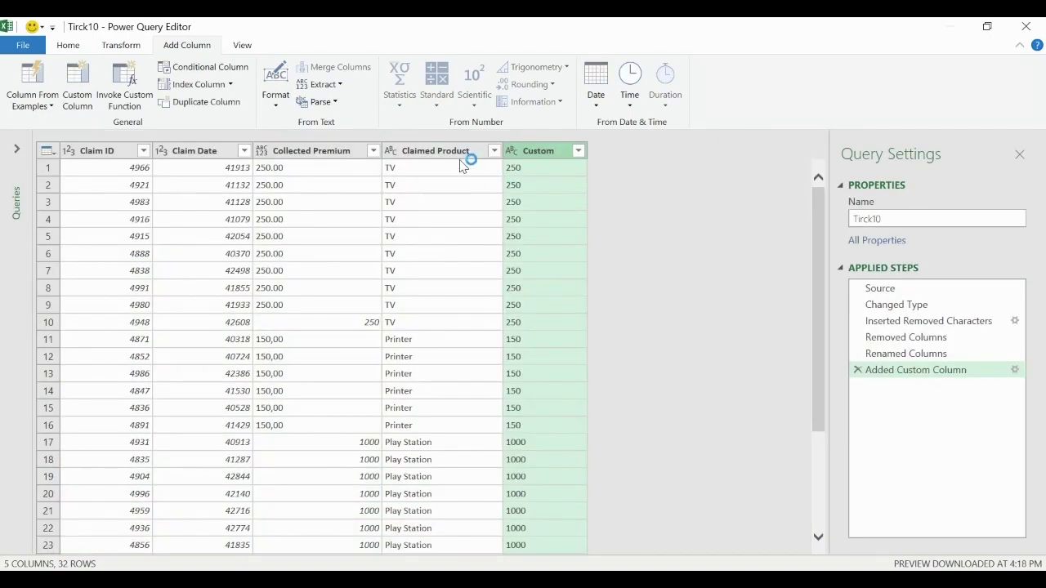
Remove the original Collected Premium column and rename the Custom column as Collected Premium
left_click(341, 158)
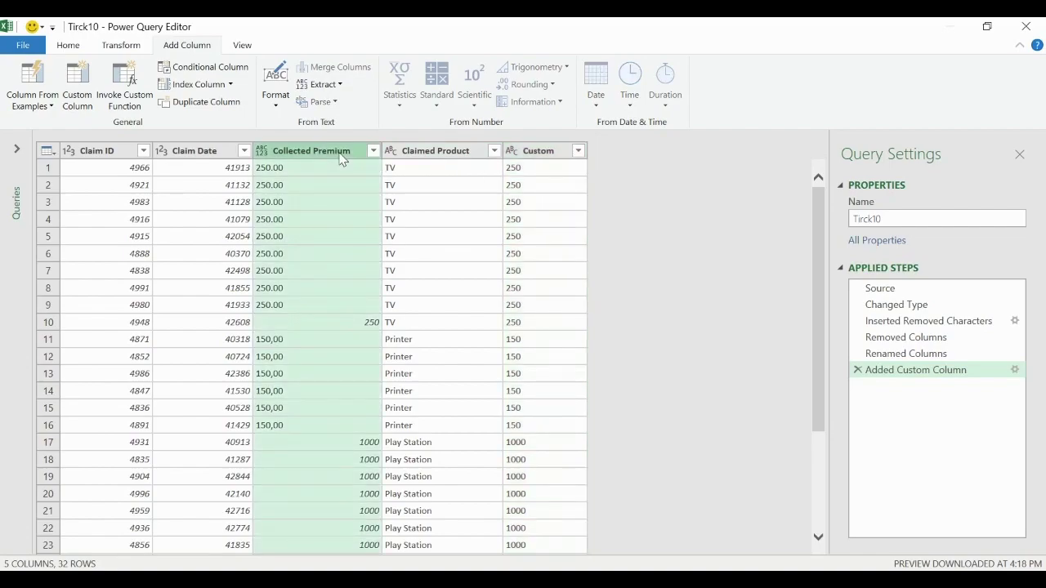
right_click(341, 158)
left_click(375, 179)
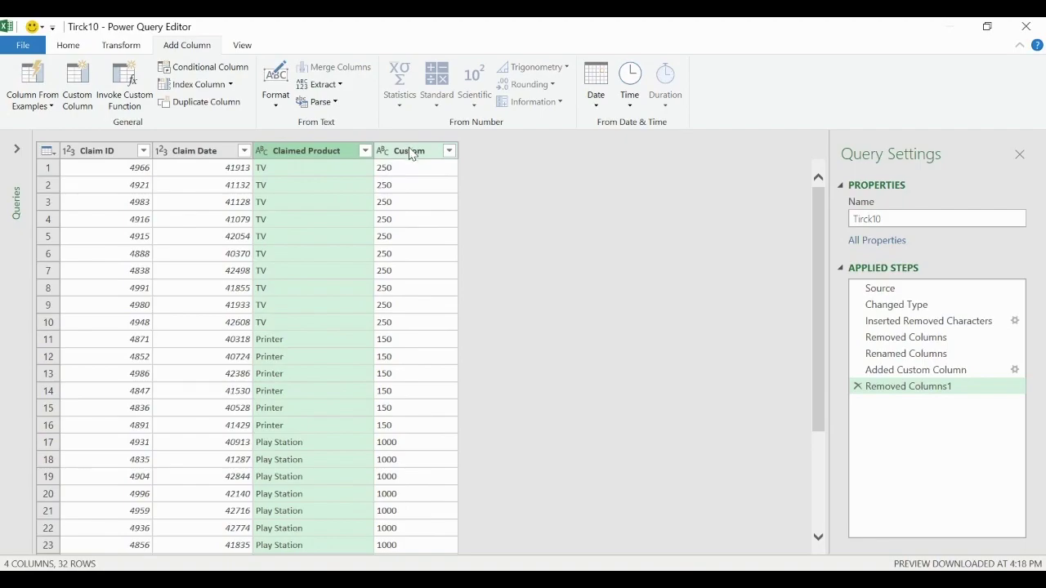
double_click(411, 154)
type("Collected Premium")
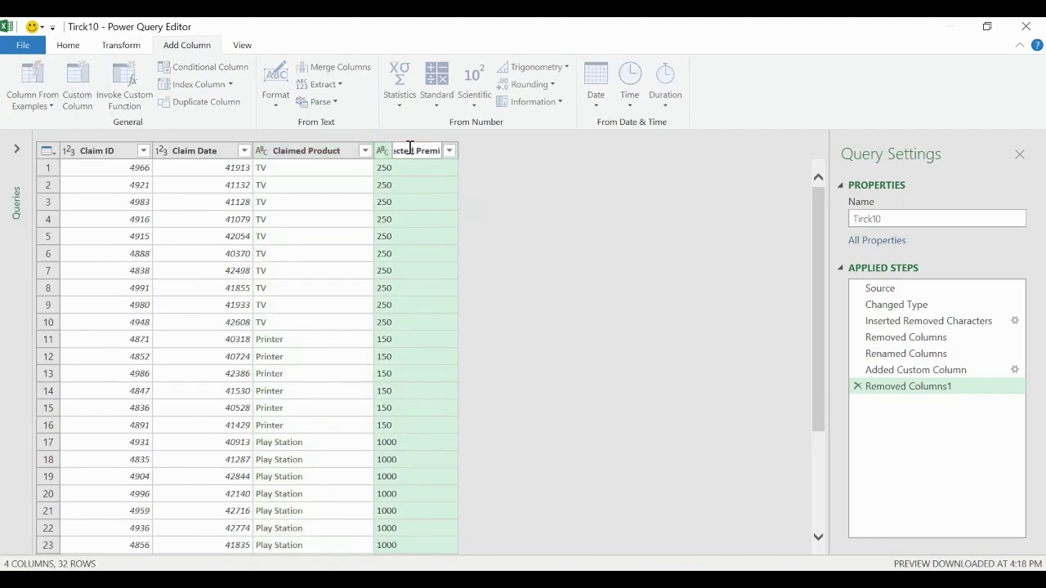
key("Return")
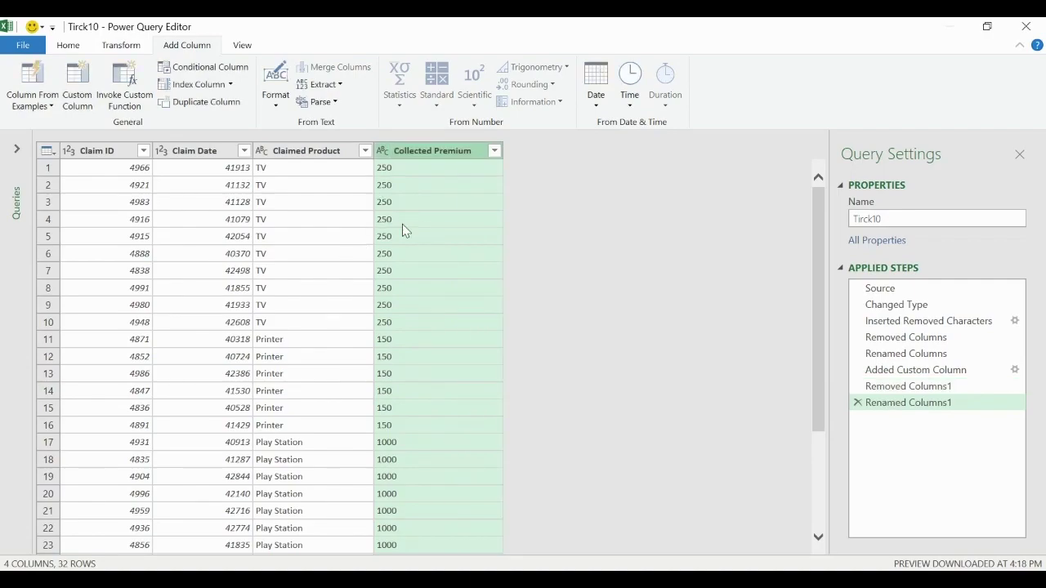
Load the Tirck10 query as a table into the existing worksheet at cell G289
left_click(68, 45)
left_click(29, 113)
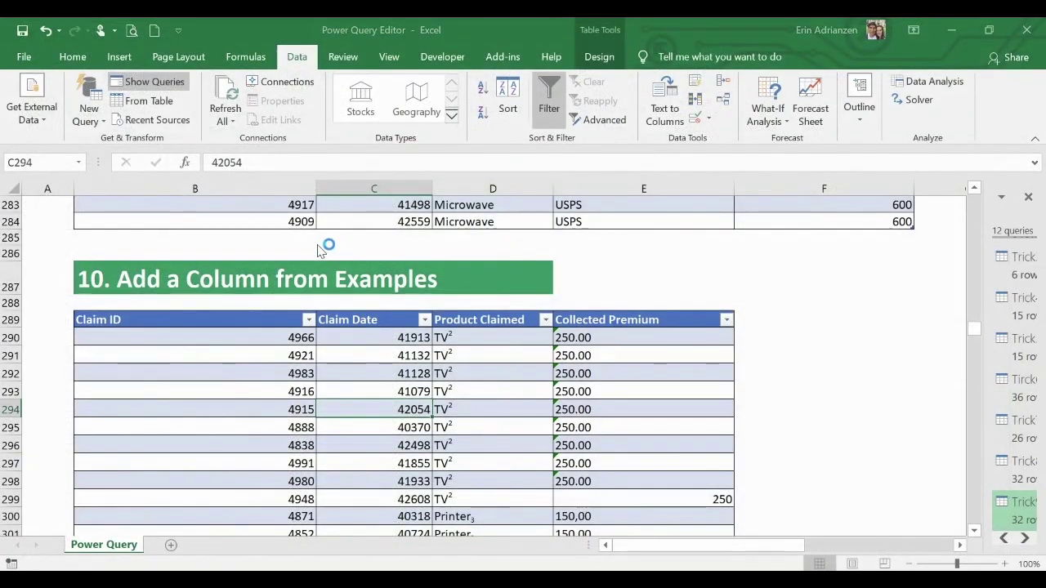
left_click(389, 320)
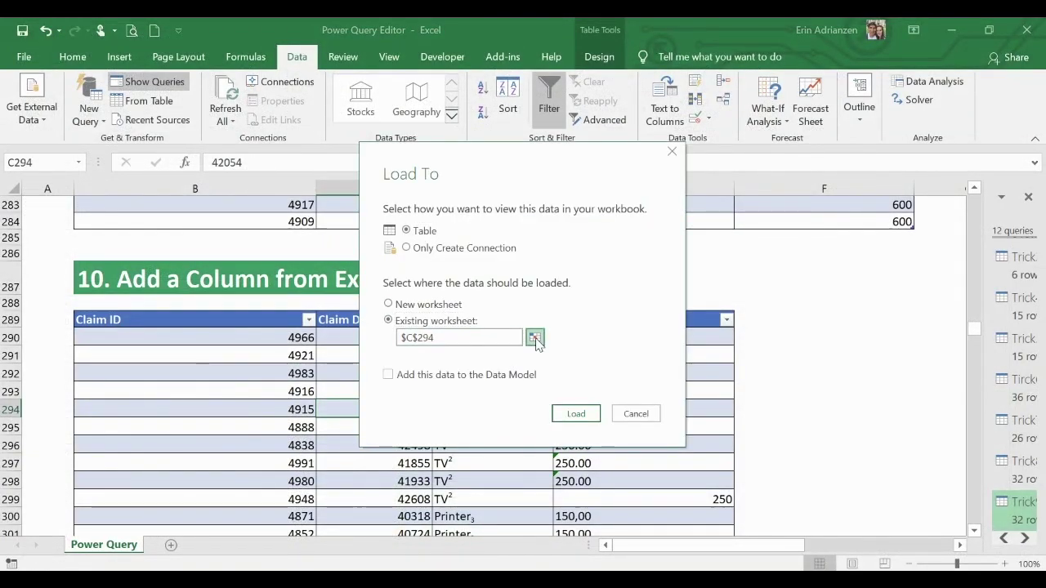
left_click(534, 337)
scroll(666, 327, "right", 3)
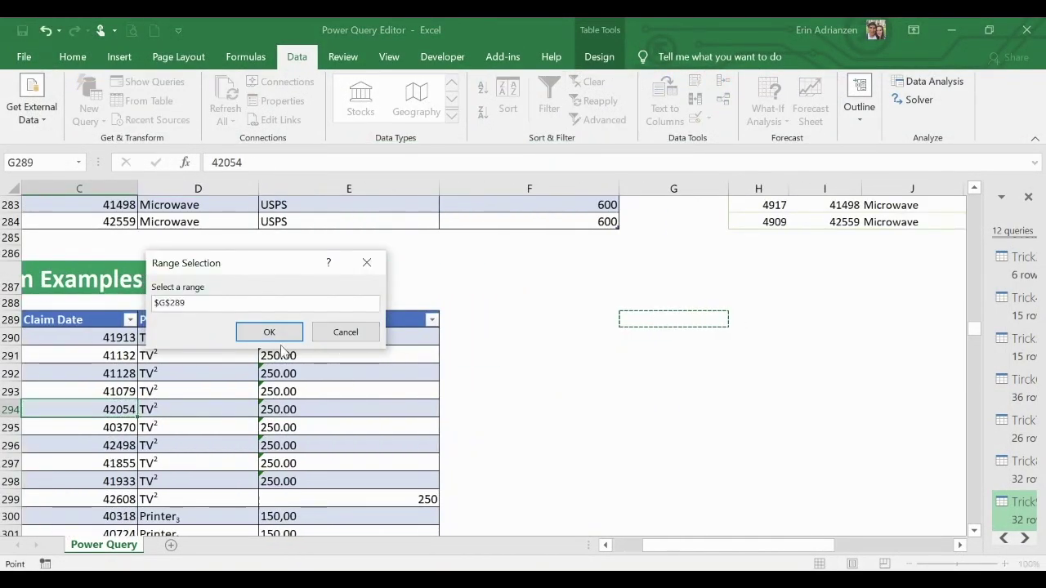
left_click(273, 332)
left_click(575, 409)
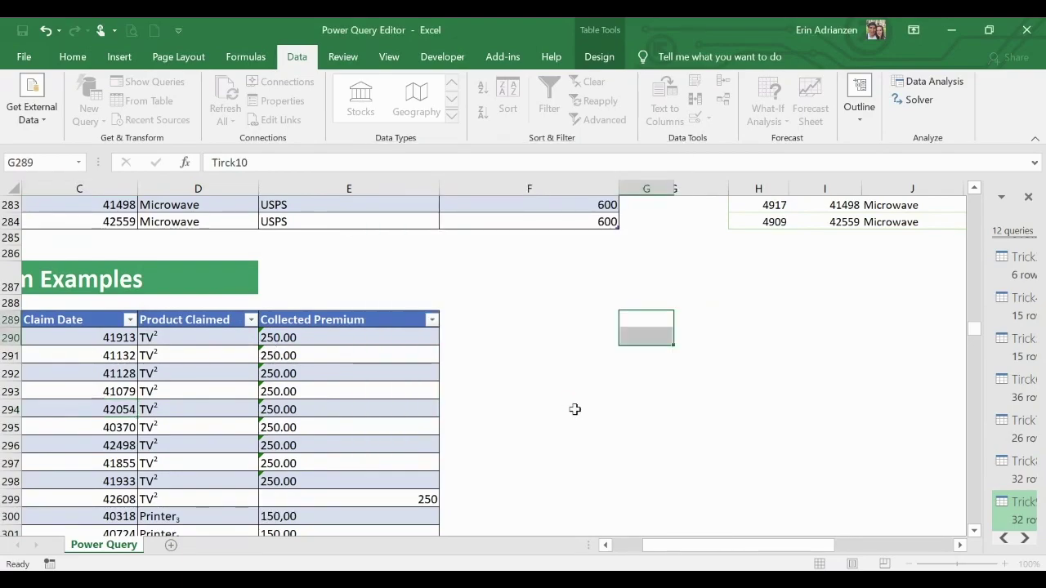
left_click(85, 57)
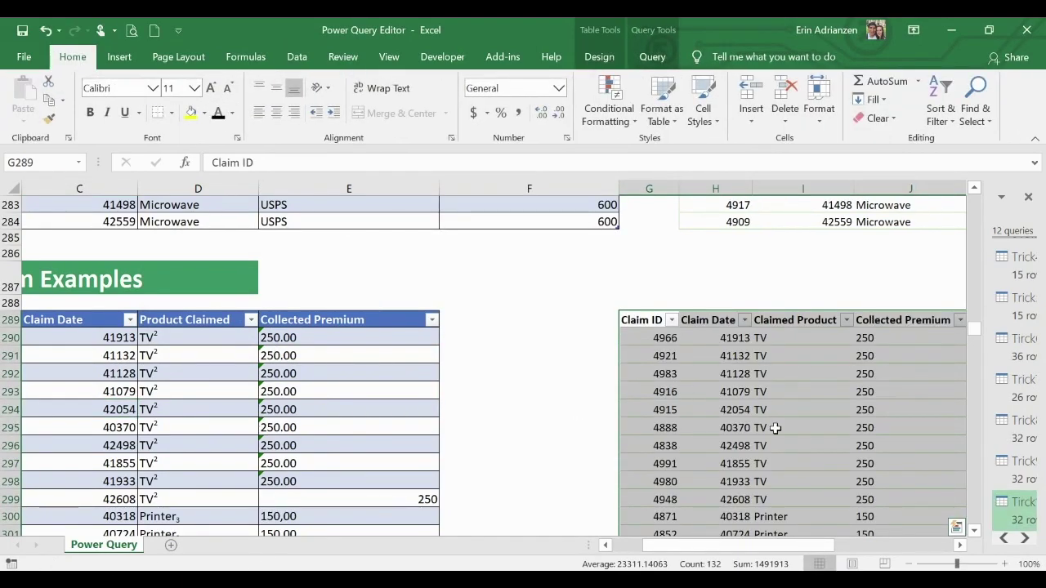
Review the loaded section 10 results table, comparing its product and premium values with the source table
left_click(773, 427)
scroll(596, 427, "down", 6)
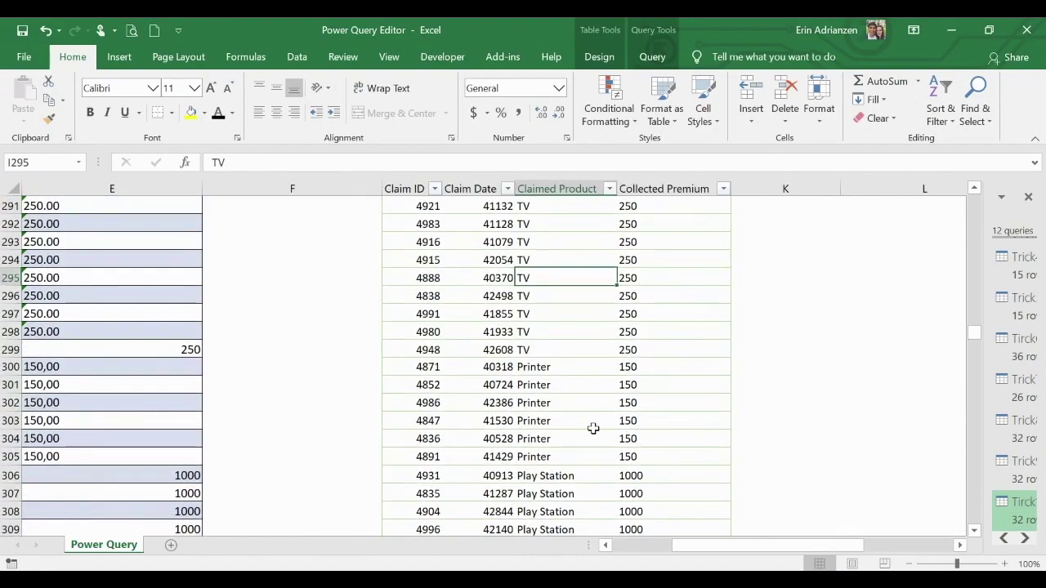
scroll(590, 439, "down", 2)
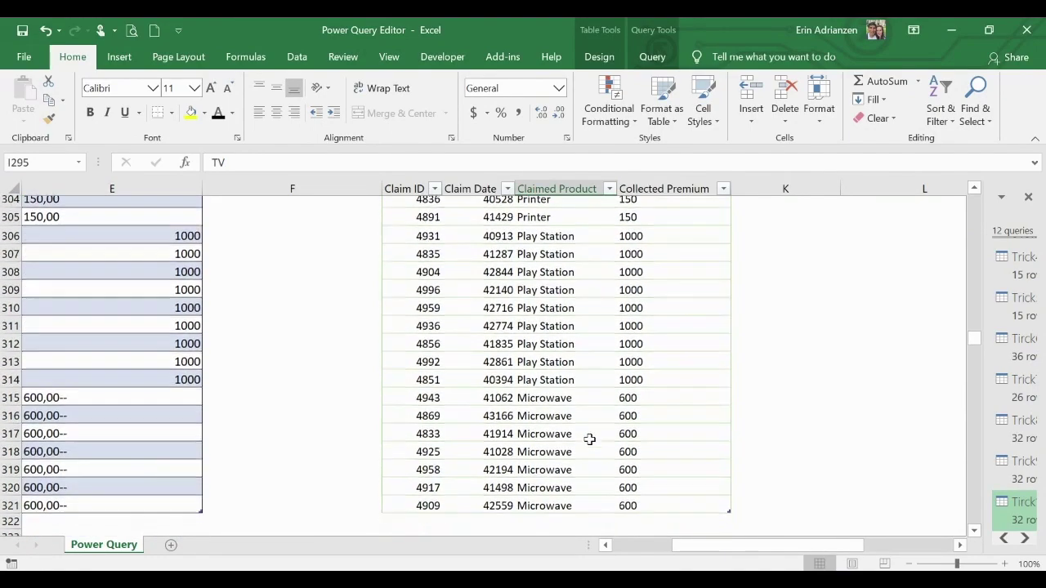
scroll(590, 439, "up", 15)
scroll(562, 438, "down", 6)
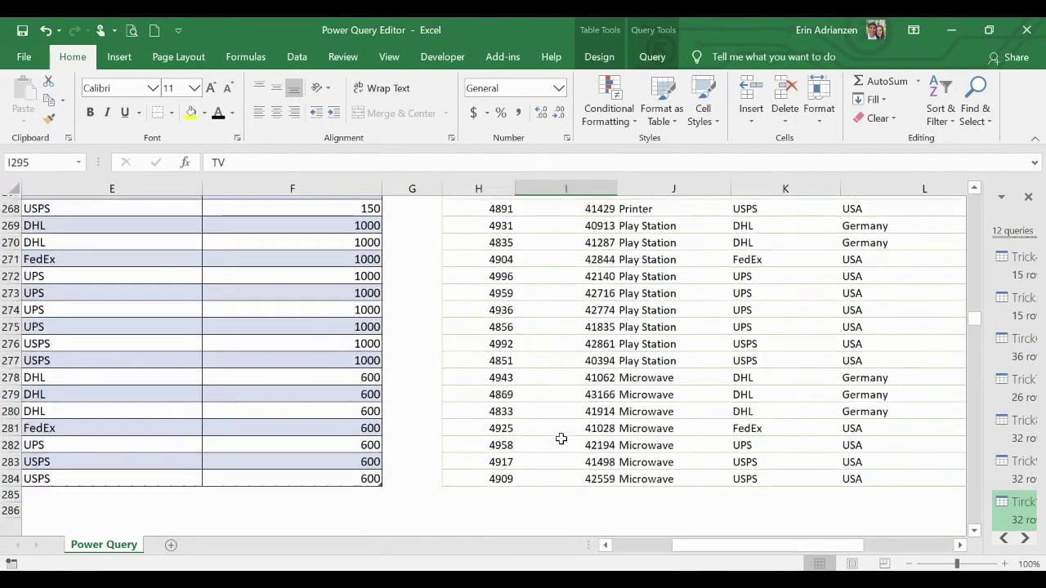
Examine the section 11 claims table from its header rows down to the total row
left_click(421, 441)
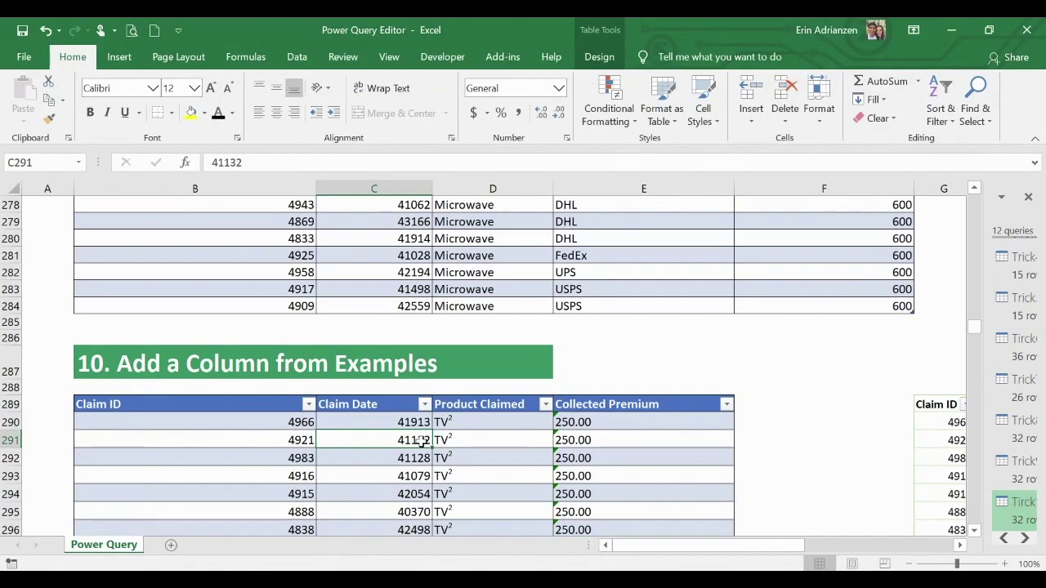
scroll(421, 441, "down", 7)
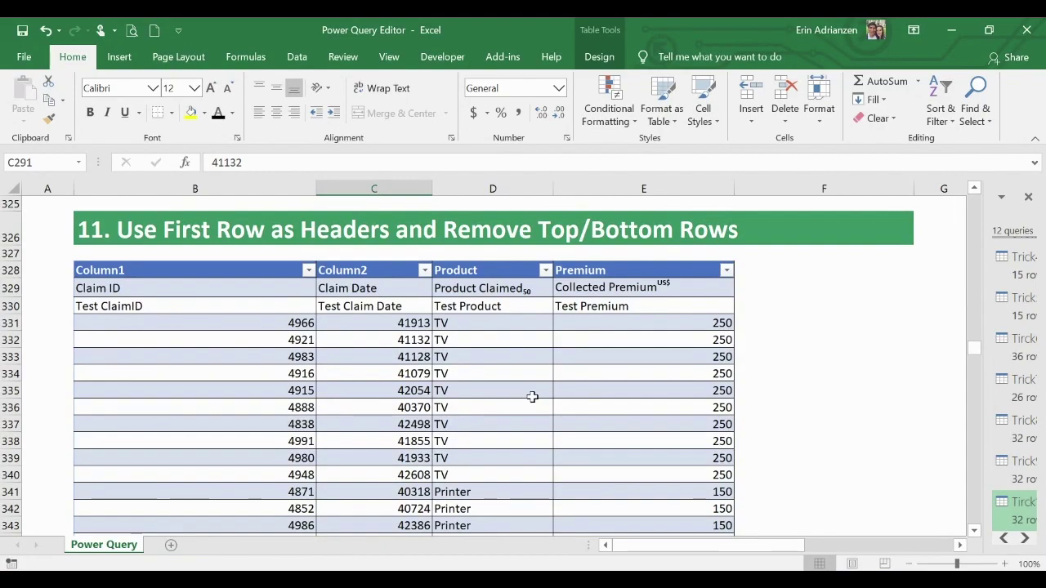
left_click(443, 339)
scroll(446, 342, "down", 6)
scroll(446, 342, "down", 2)
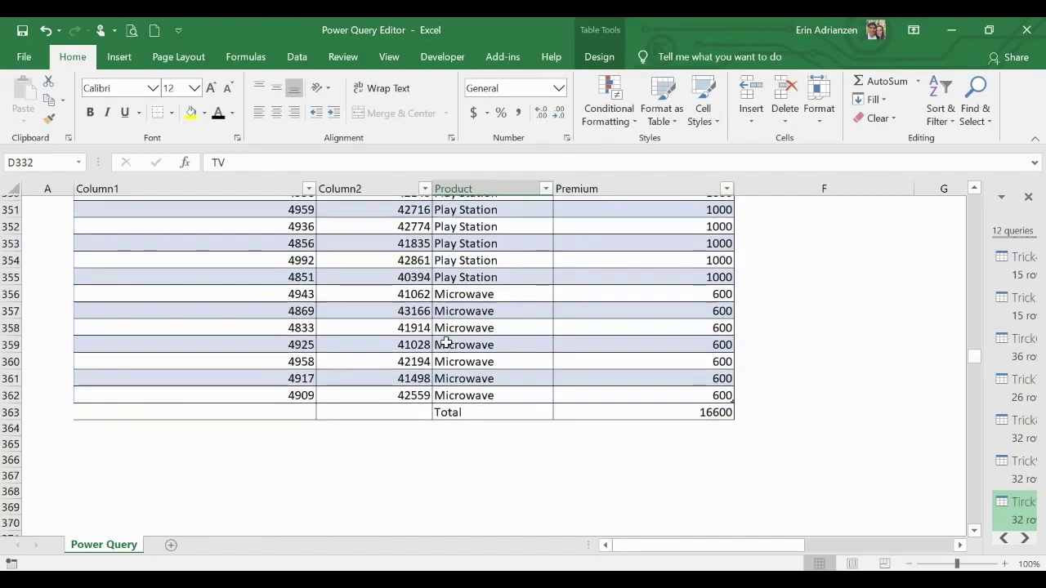
Open the section 11 claims table in the Power Query Editor as a new query
scroll(447, 296, "up", 3)
scroll(447, 297, "up", 3)
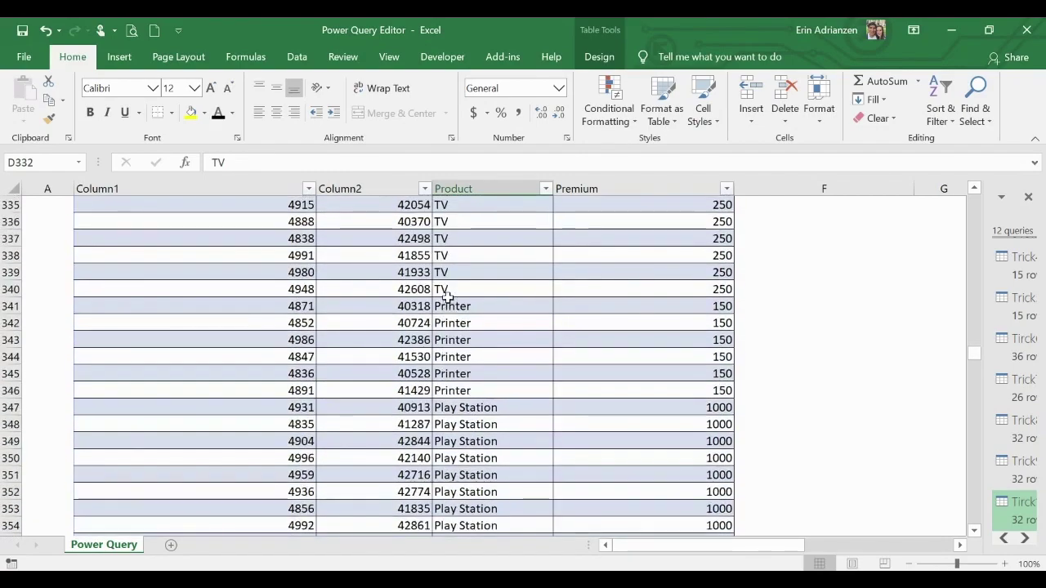
scroll(447, 296, "down", 6)
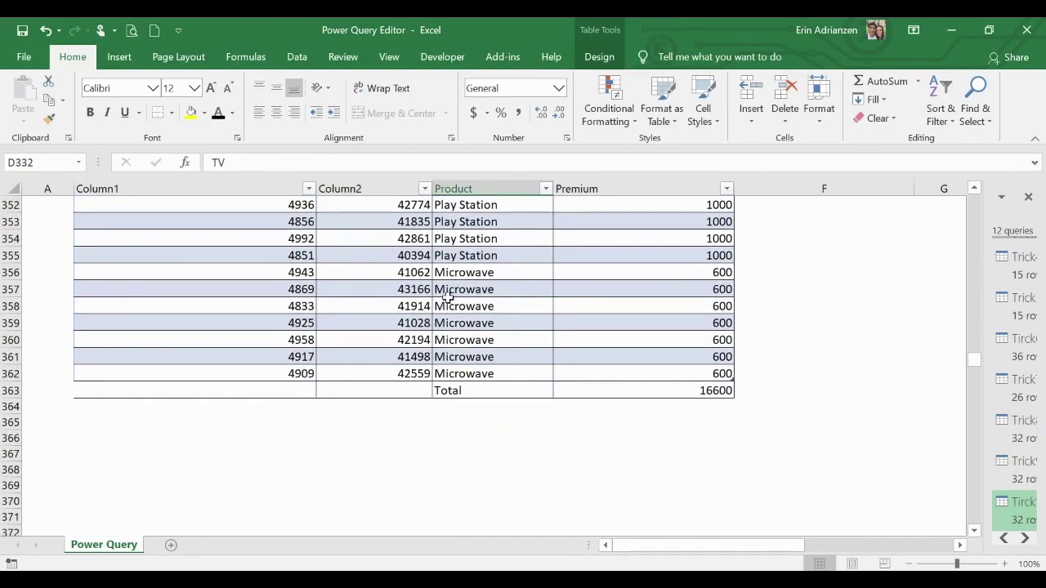
scroll(447, 296, "up", 10)
left_click(376, 418)
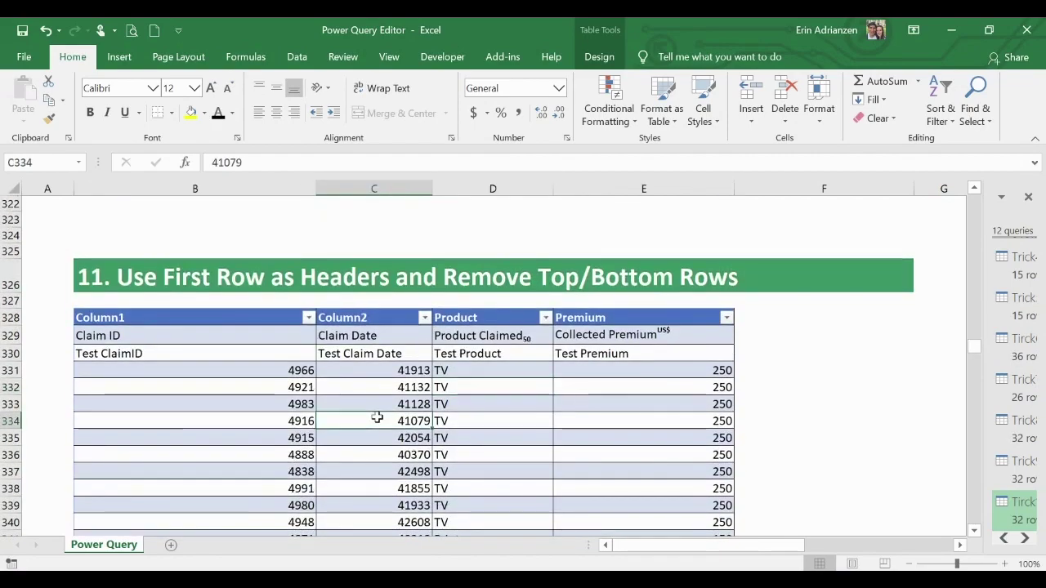
left_click(298, 59)
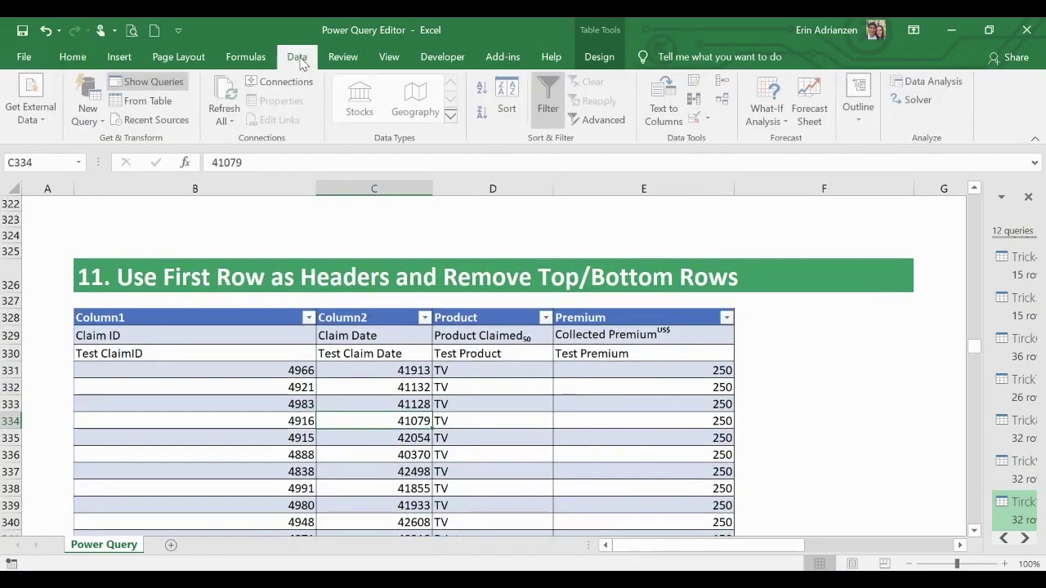
left_click(160, 102)
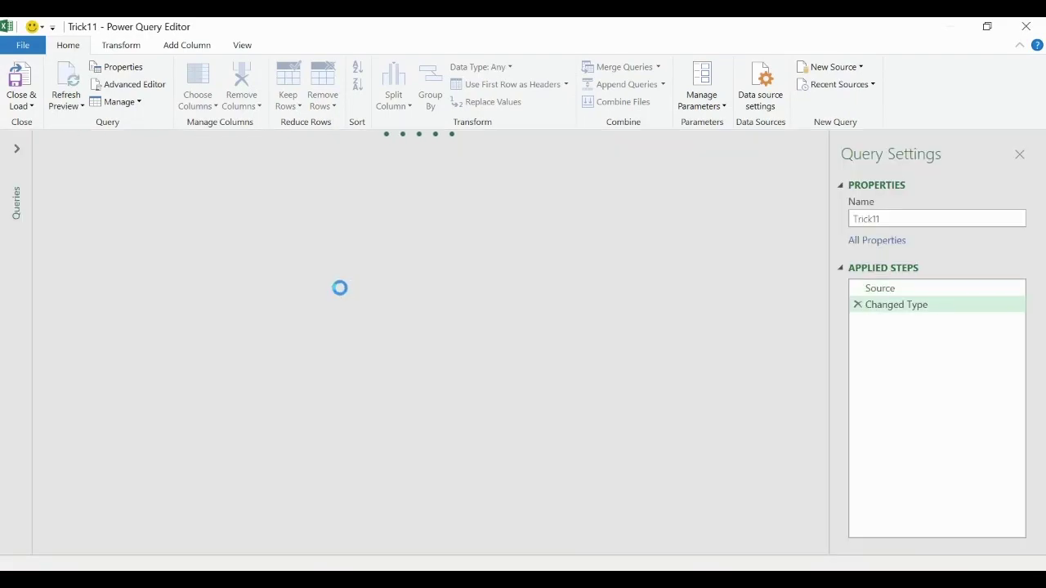
Promote the first row of the Trick11 query to column headers
scroll(327, 375, "down", 4)
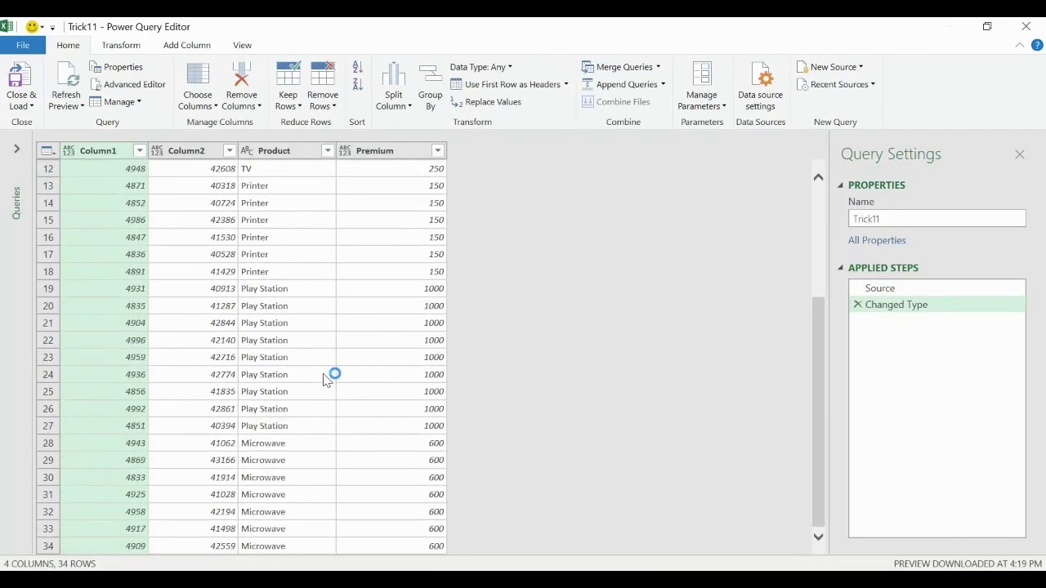
scroll(327, 378, "up", 4)
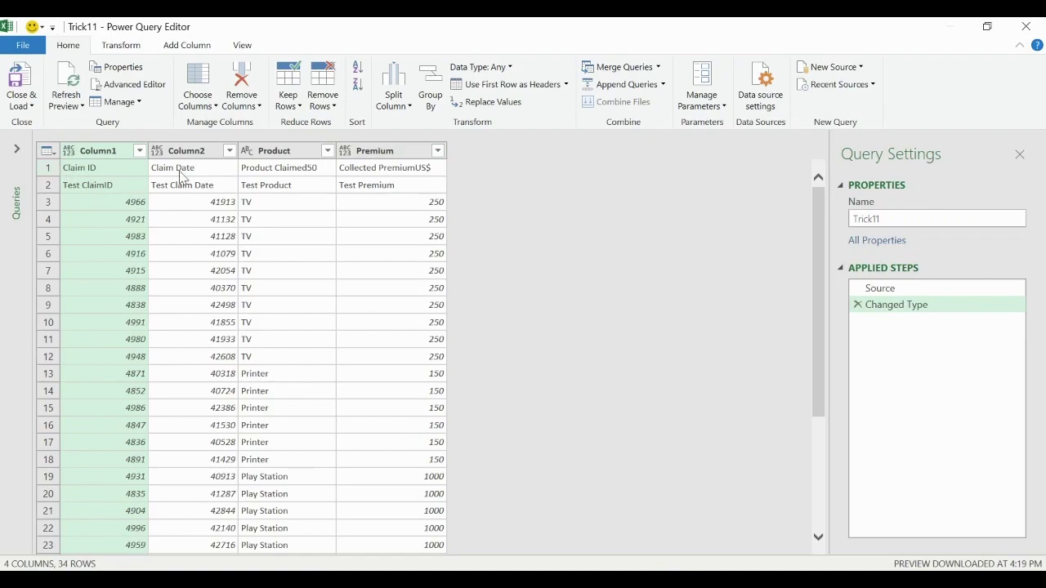
left_click(523, 94)
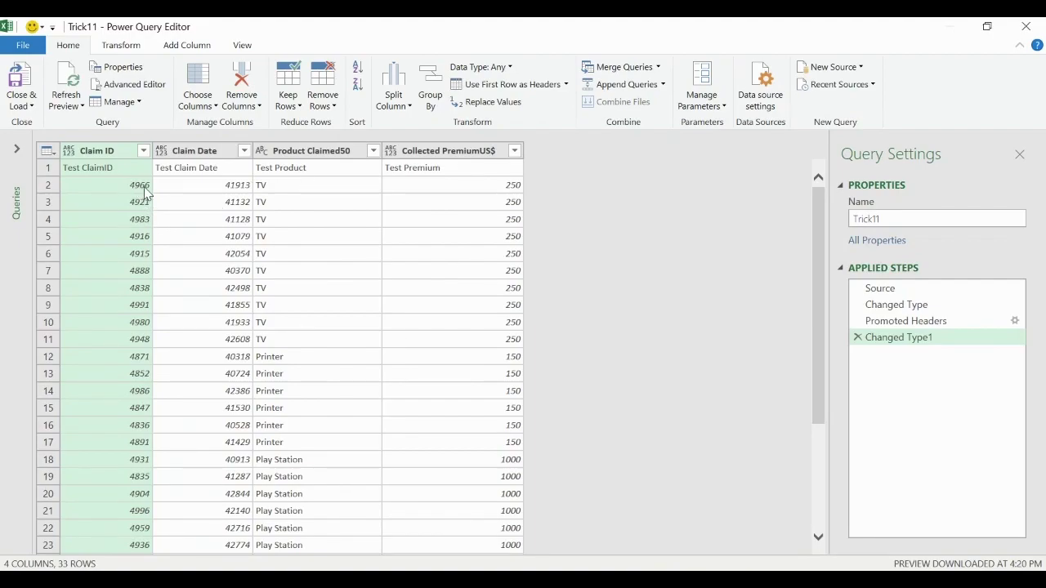
Remove the single top row holding the Test ClaimID, Test Claim Date, Test Product and Test Premium entries
left_click(234, 187)
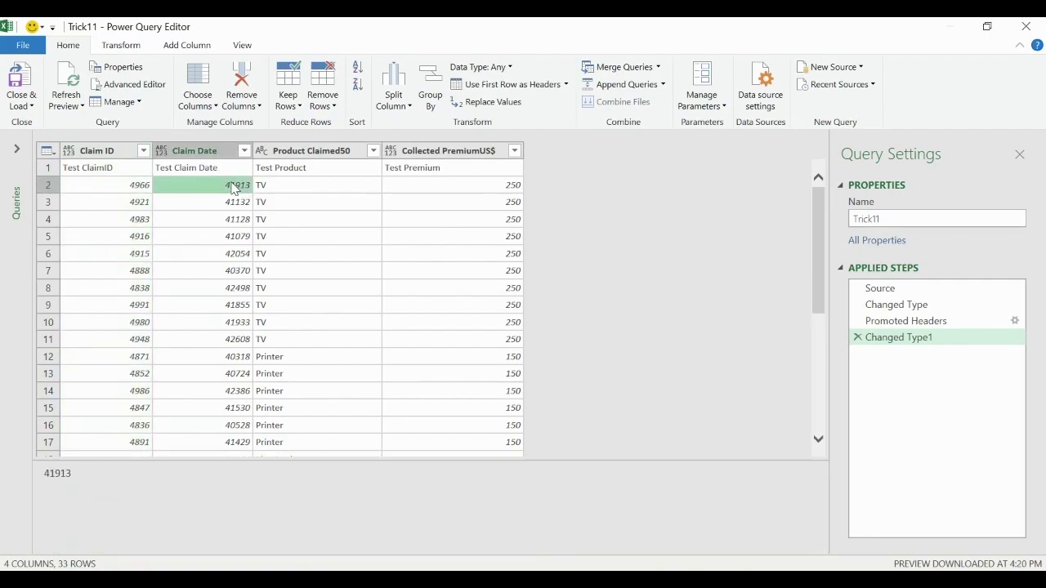
left_click(133, 191)
left_click(229, 189)
left_click(51, 170)
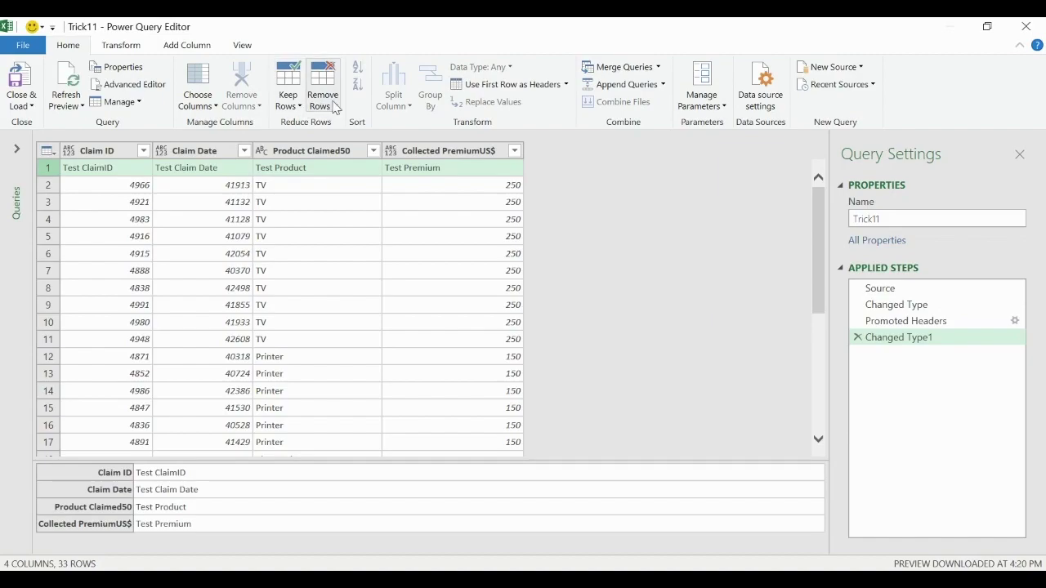
left_click(333, 115)
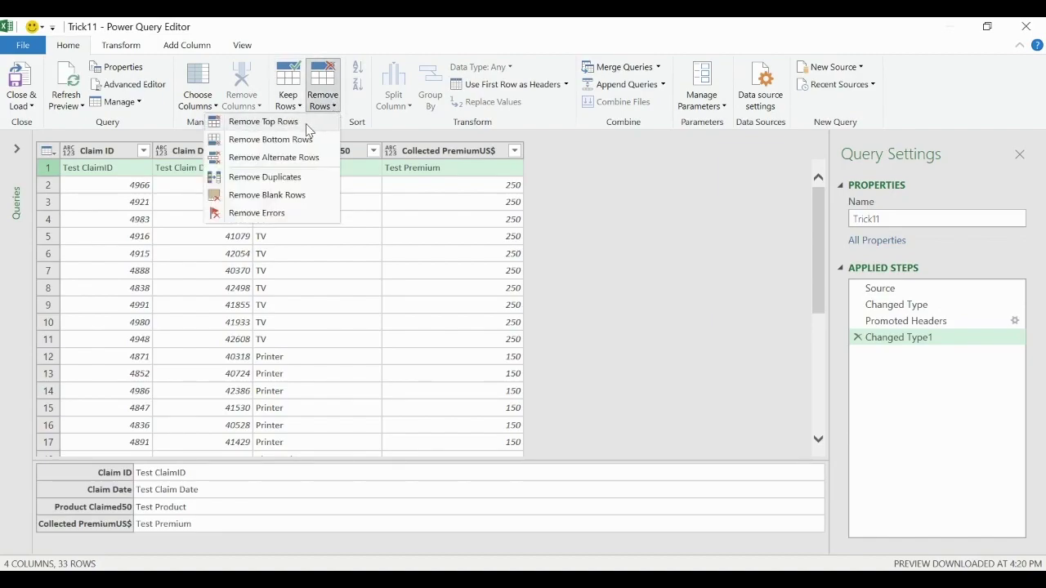
left_click(308, 124)
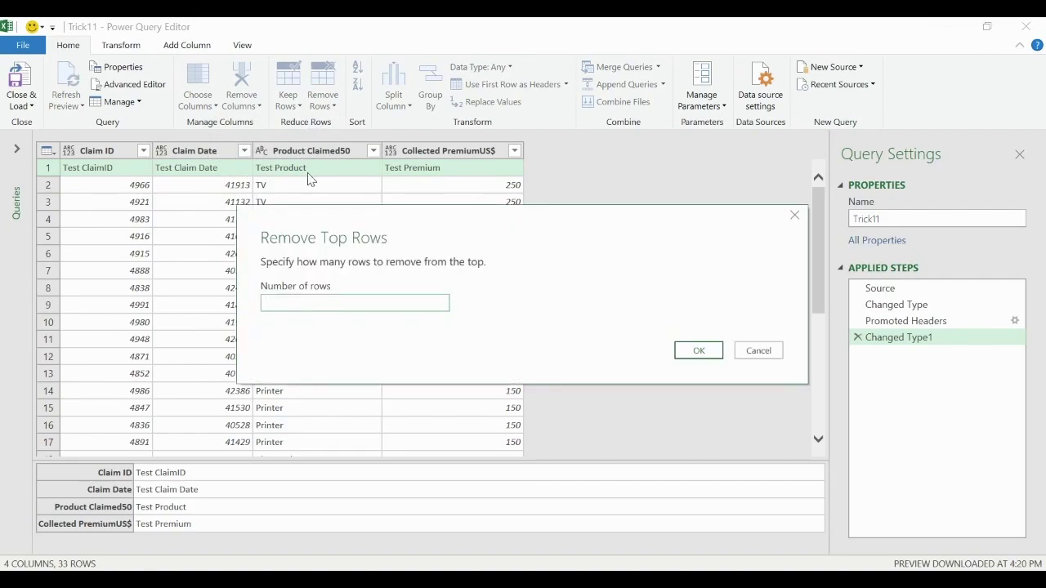
left_click(700, 351)
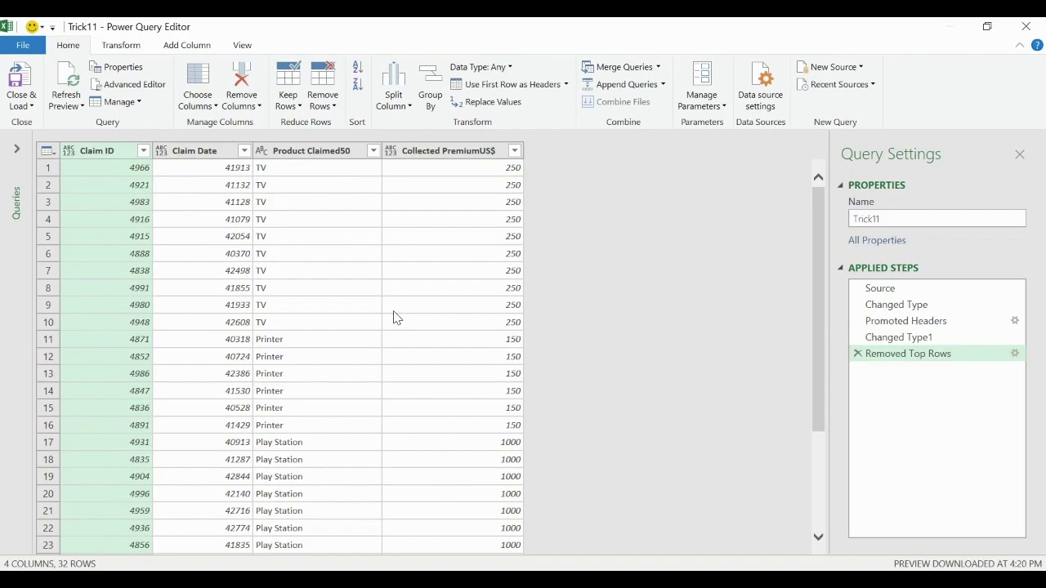
scroll(393, 317, "down", 3)
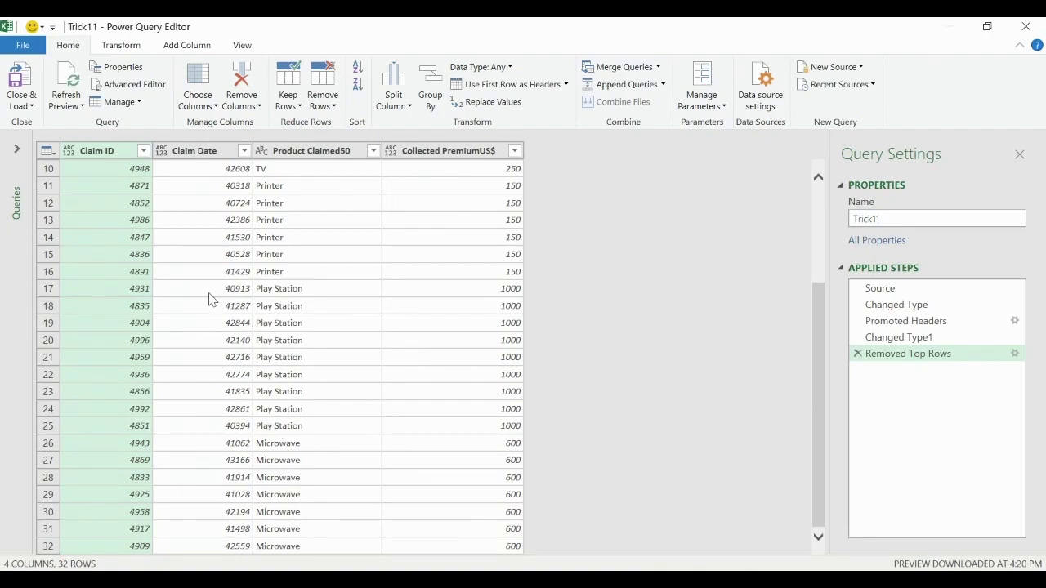
left_click(322, 92)
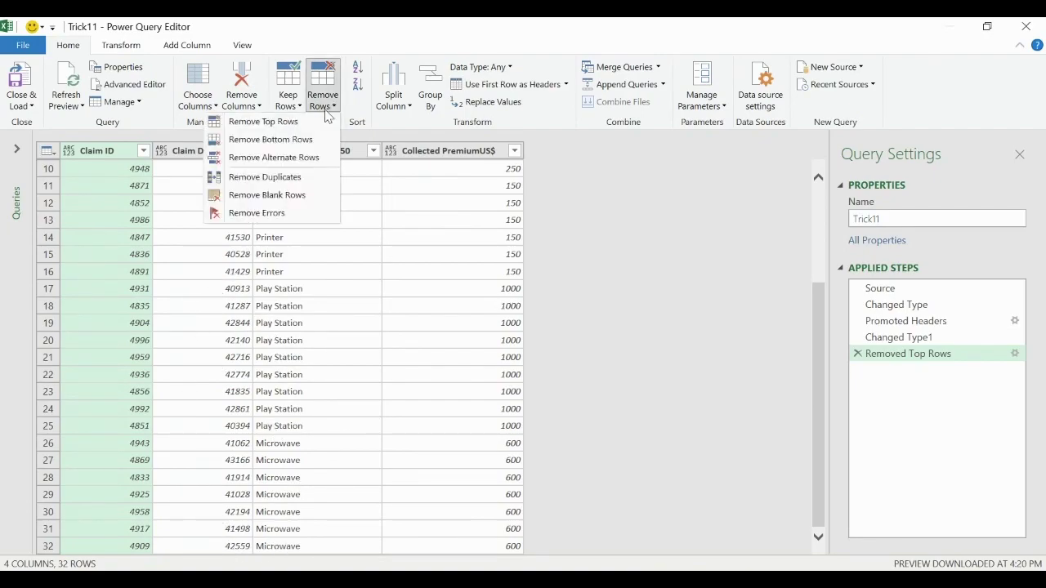
left_click(367, 302)
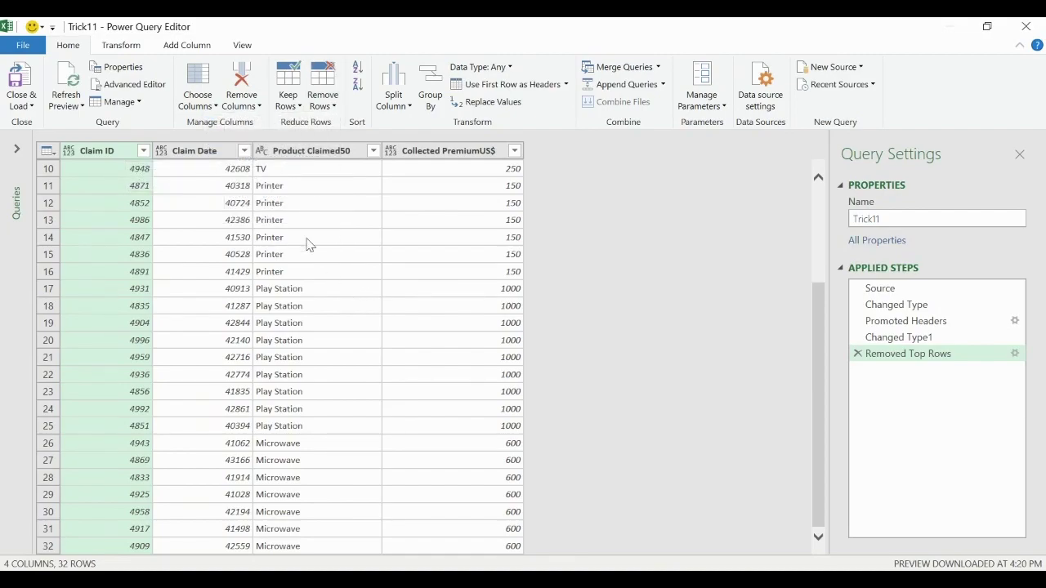
Set the Claim Date column's data type to Date and the Collected PremiumUS$ column's to Currency
left_click(162, 151)
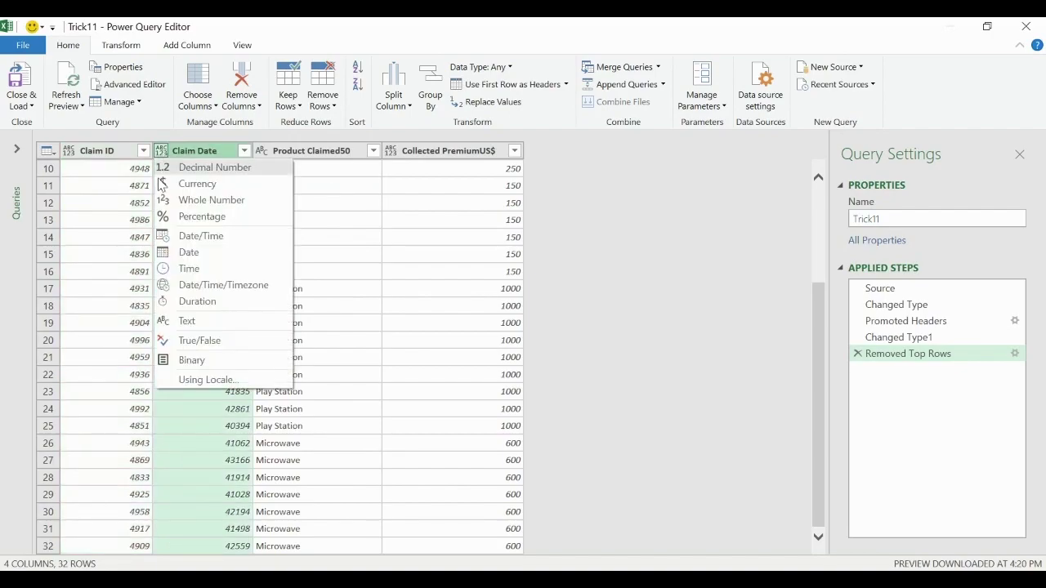
left_click(202, 252)
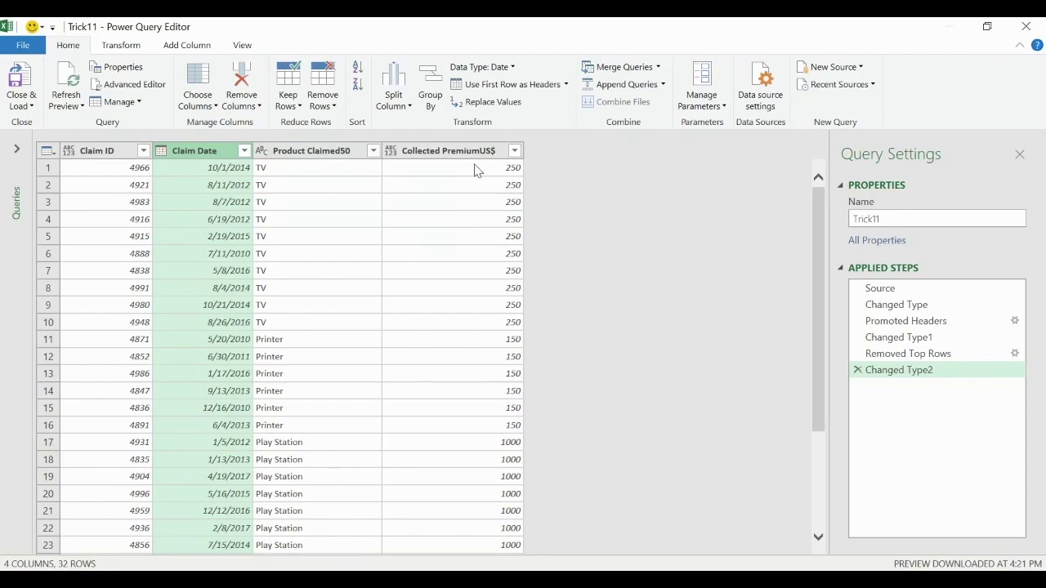
left_click(392, 152)
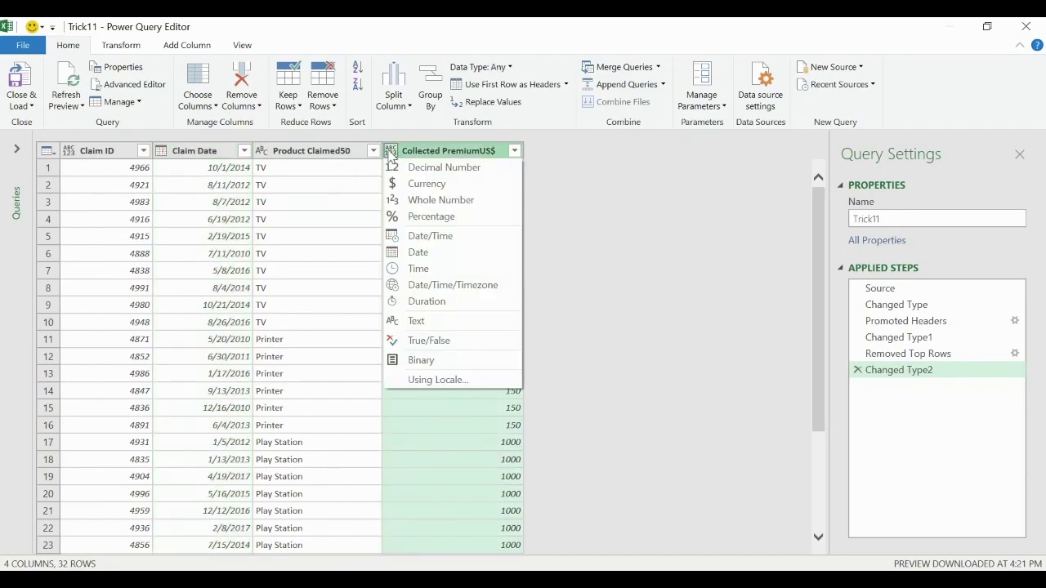
left_click(424, 185)
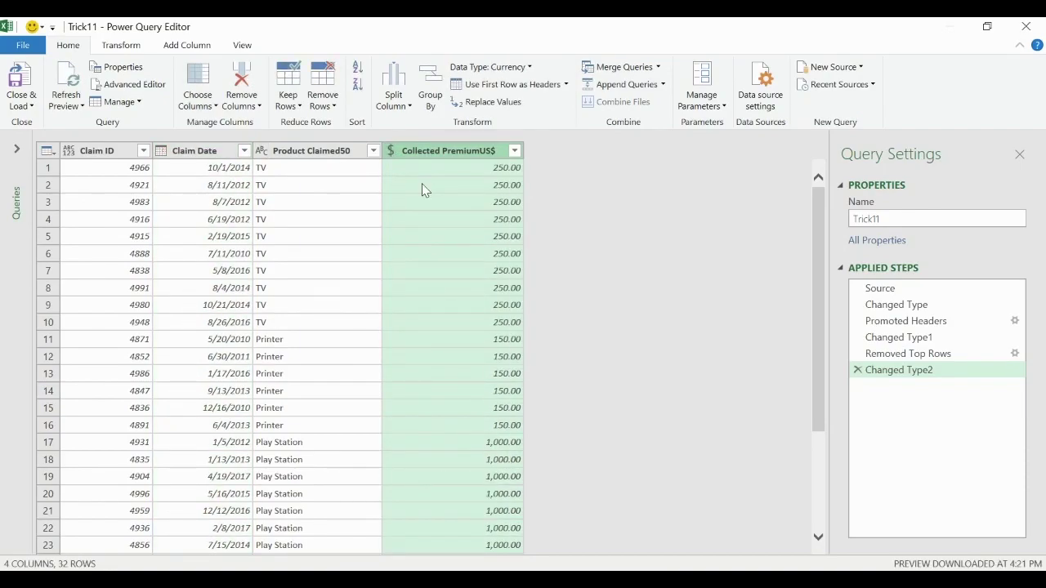
Rename the product column as Product Claimed and the premium column as Collected Premium (US$)
left_click(353, 150)
double_click(353, 150)
left_click(353, 151)
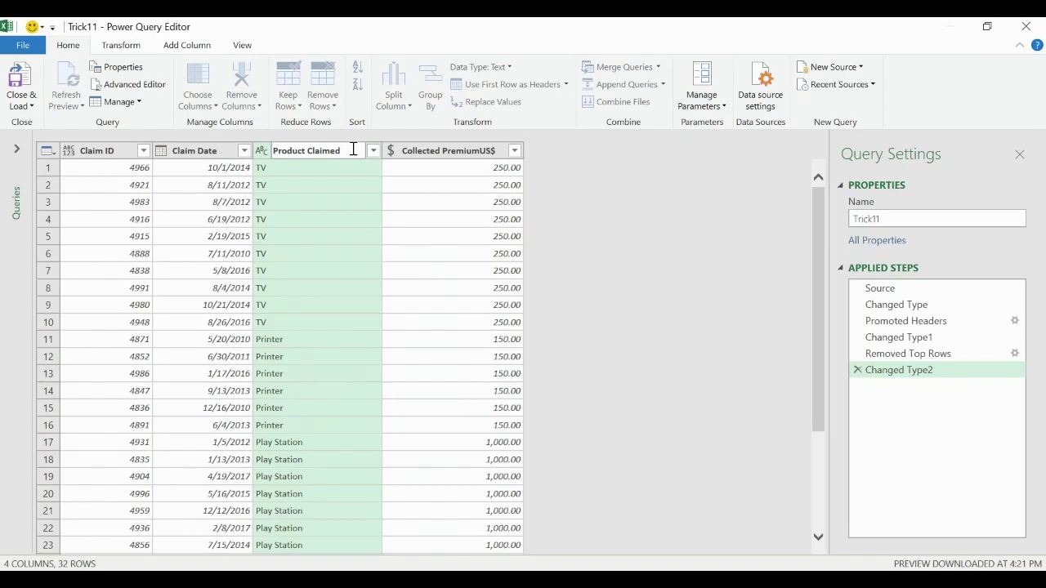
left_click(475, 154)
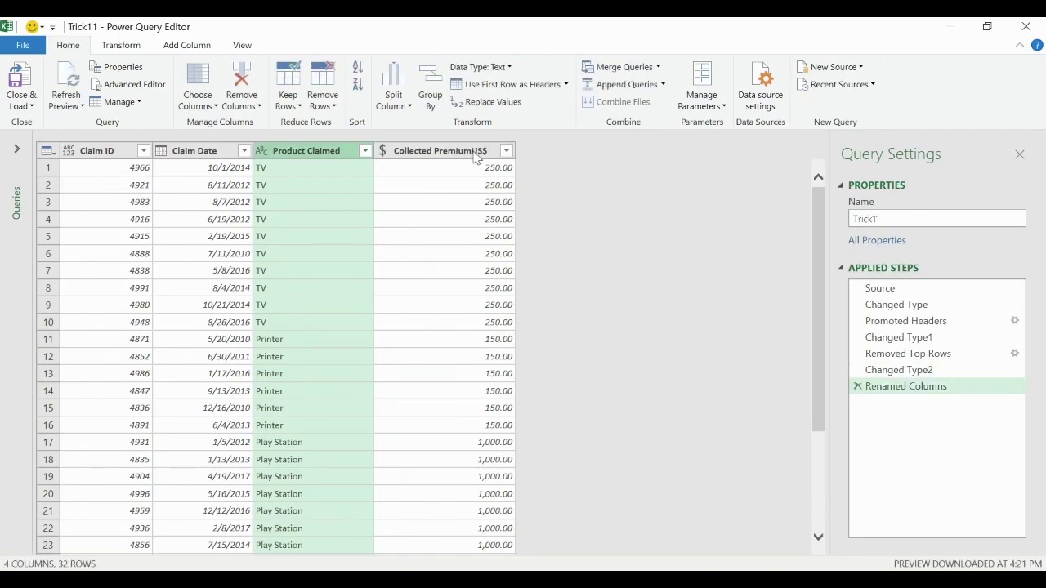
double_click(477, 154)
left_click(491, 152)
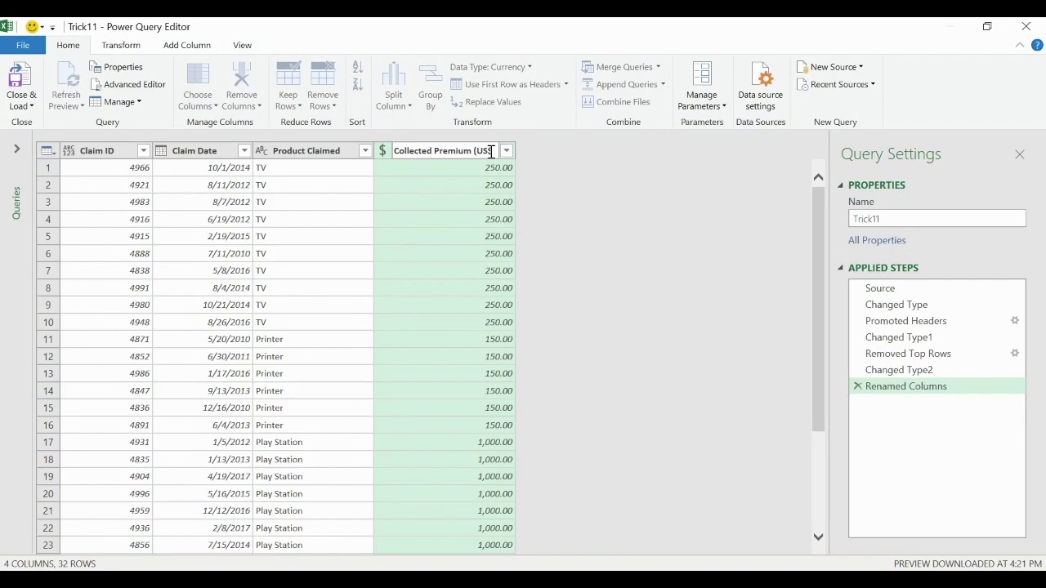
left_click(401, 305)
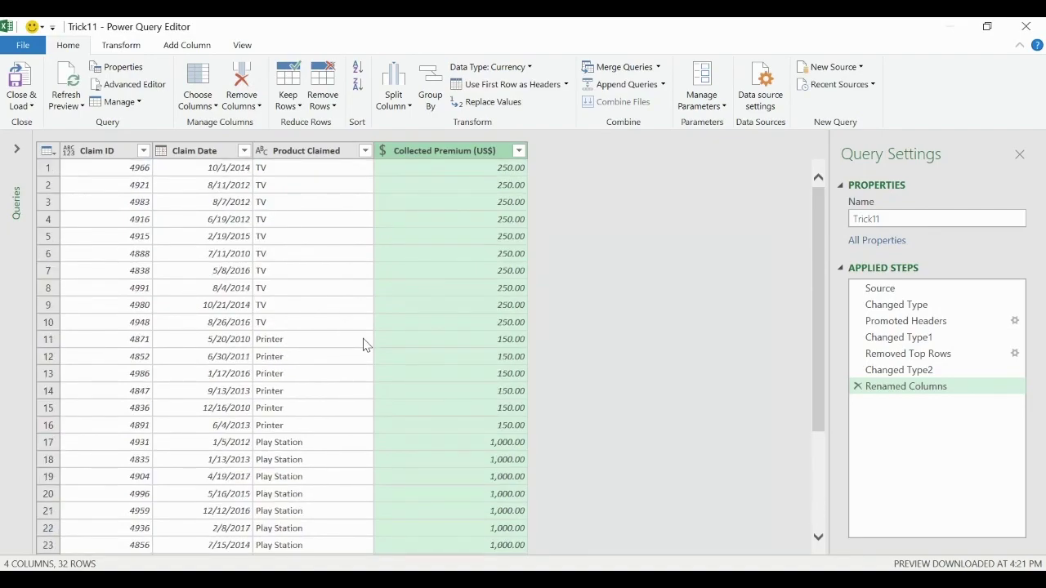
Load the Trick11 query as a table into the existing worksheet at cell G328
left_click(33, 105)
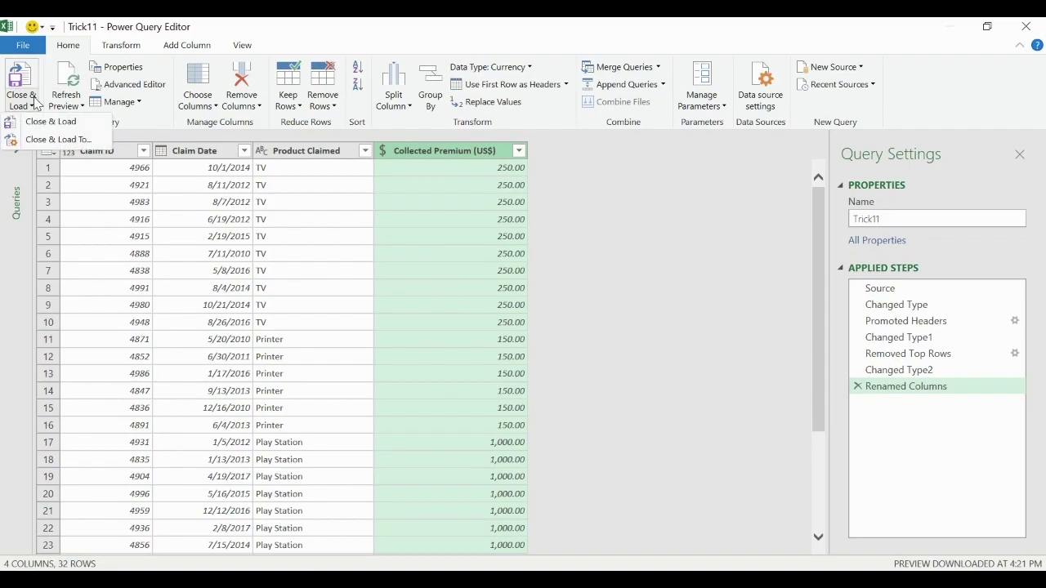
left_click(58, 139)
left_click(389, 320)
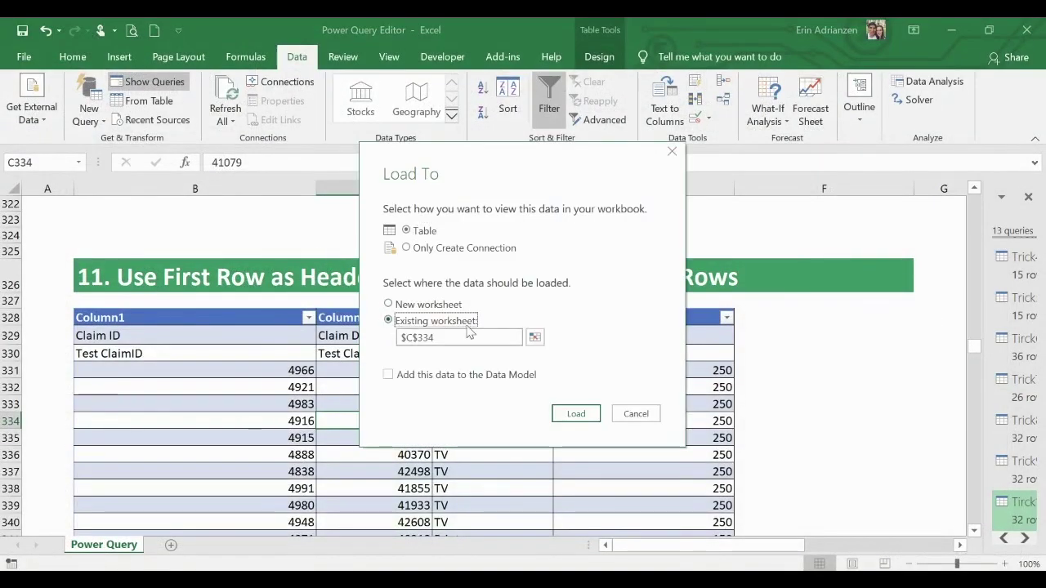
left_click(534, 337)
scroll(772, 374, "right", 1)
left_click(882, 318)
left_click(287, 333)
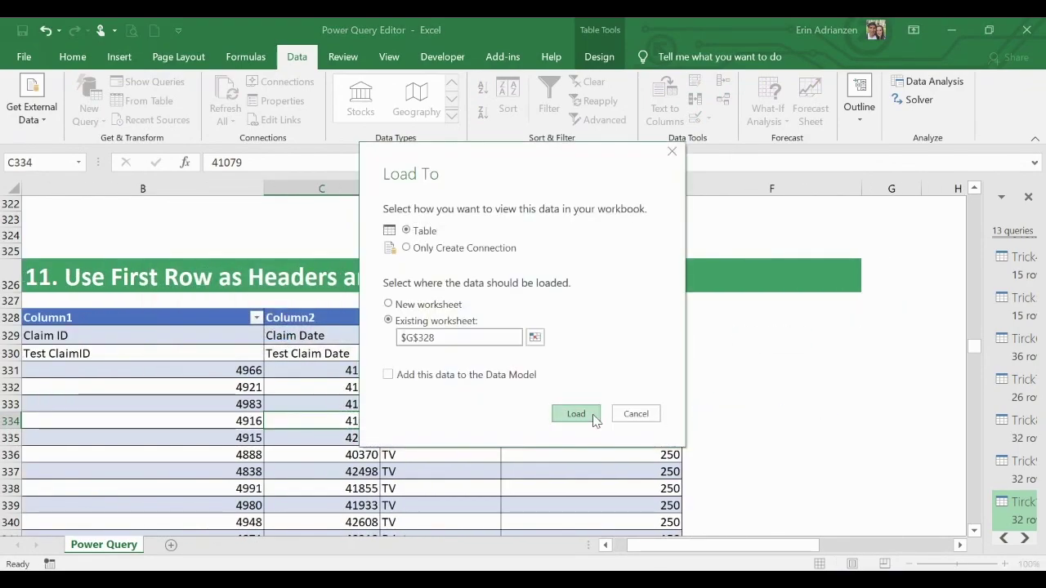
left_click(575, 413)
Set the font color of the loaded section 11 results table to Automatic and check its rows
scroll(728, 421, "right", 2)
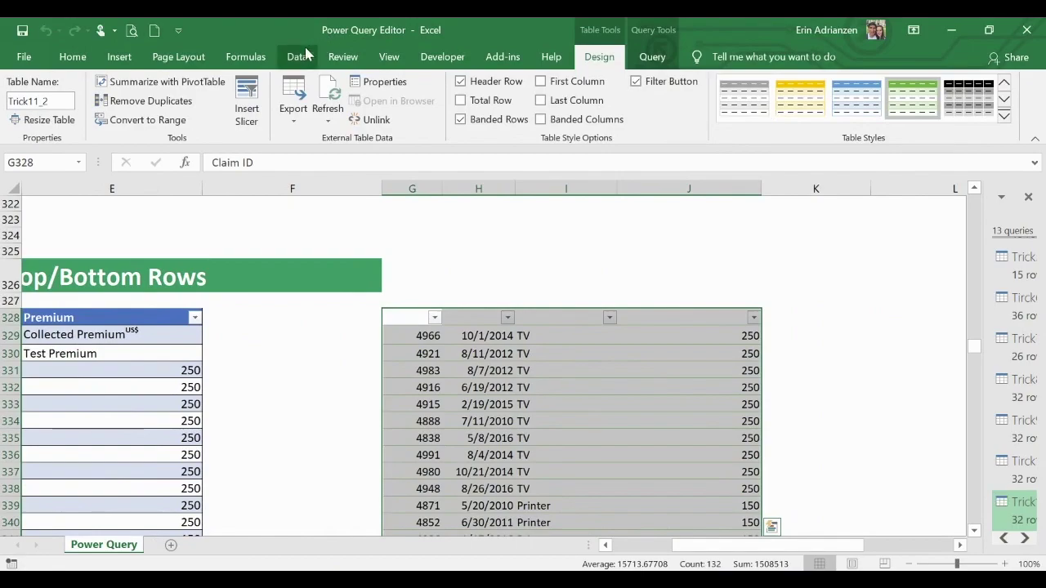
left_click(72, 56)
left_click(232, 113)
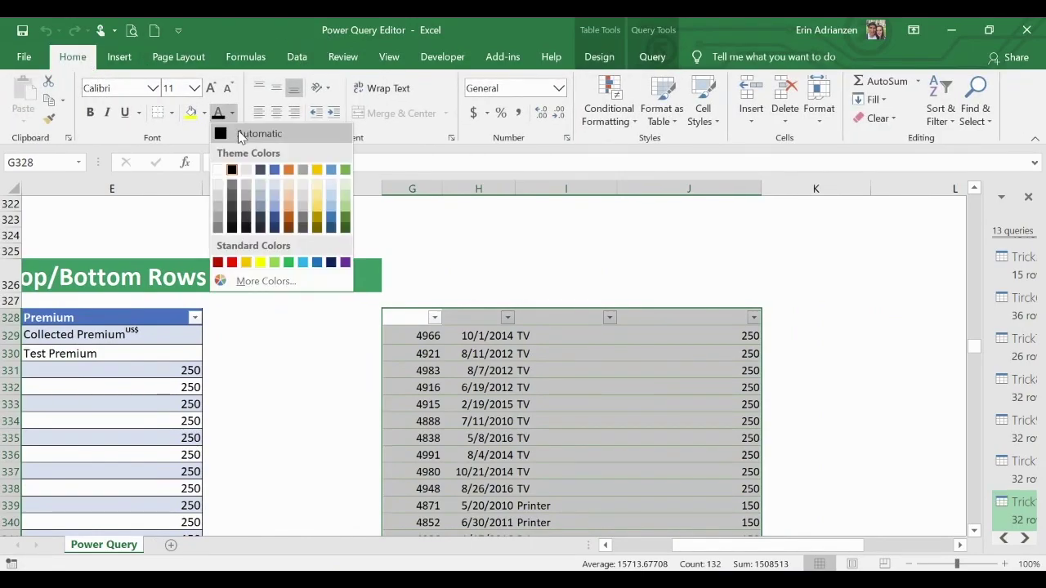
left_click(234, 133)
left_click(640, 421)
scroll(640, 421, "down", 12)
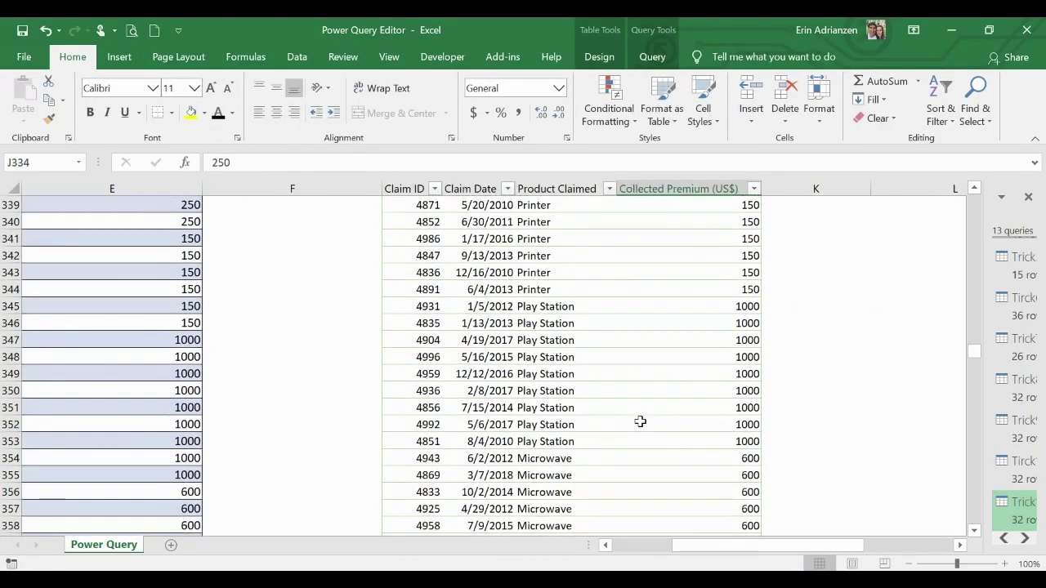
scroll(640, 421, "up", 12)
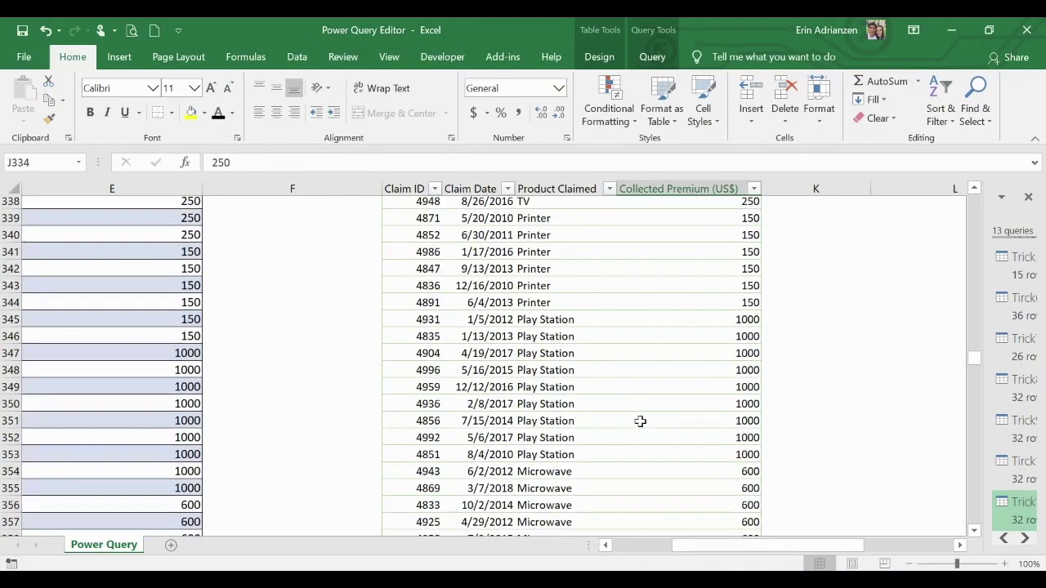
scroll(640, 422, "left", 3)
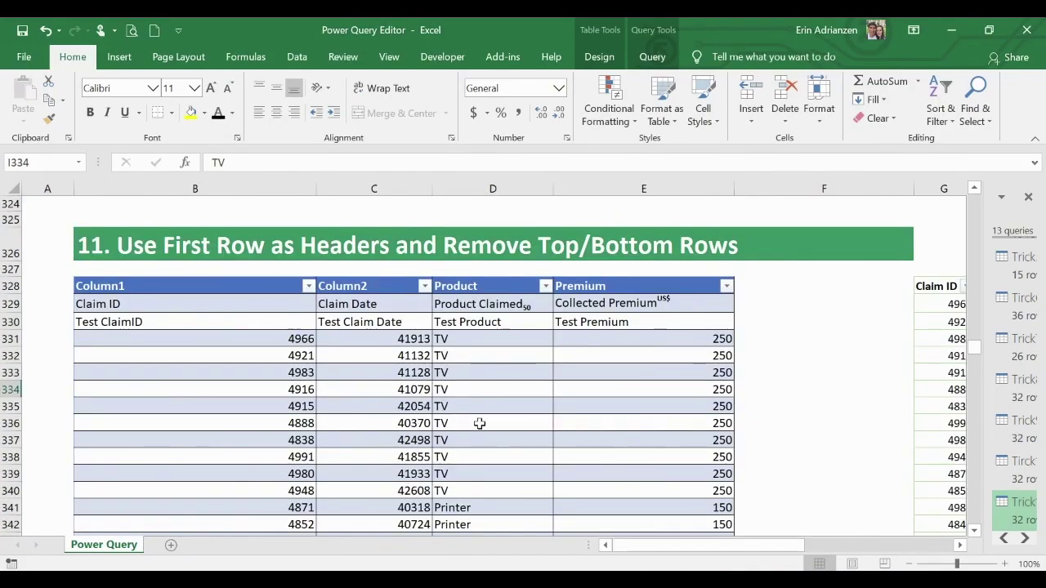